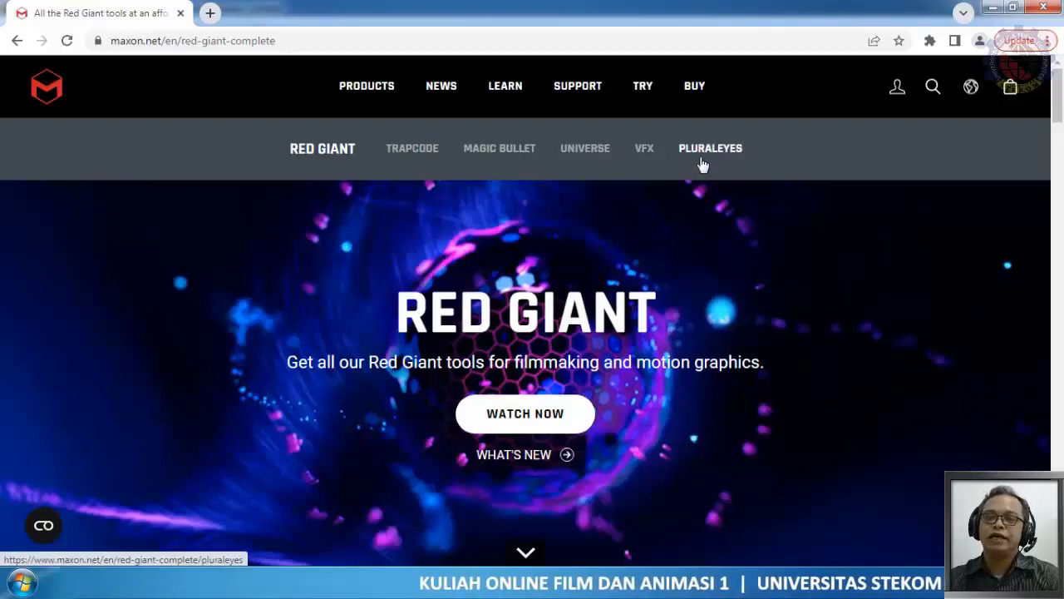
# Look through the Trapcode, Magic Bullet, Universe and VFX product lists, view the PluralEyes page, and return to the Red Giant overview
pyautogui.moveTo(404, 160)
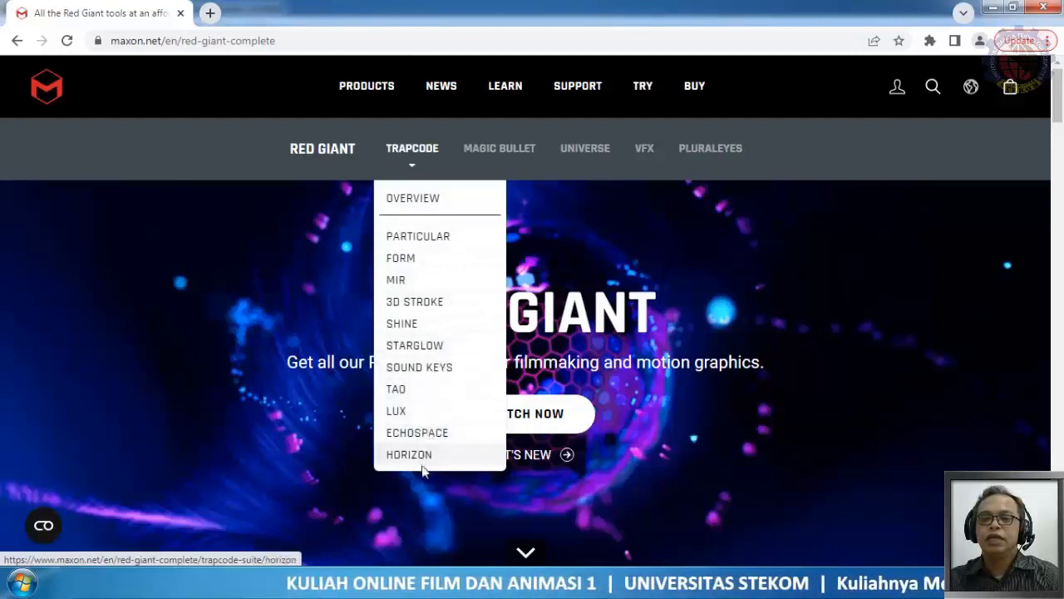
pyautogui.moveTo(473, 157)
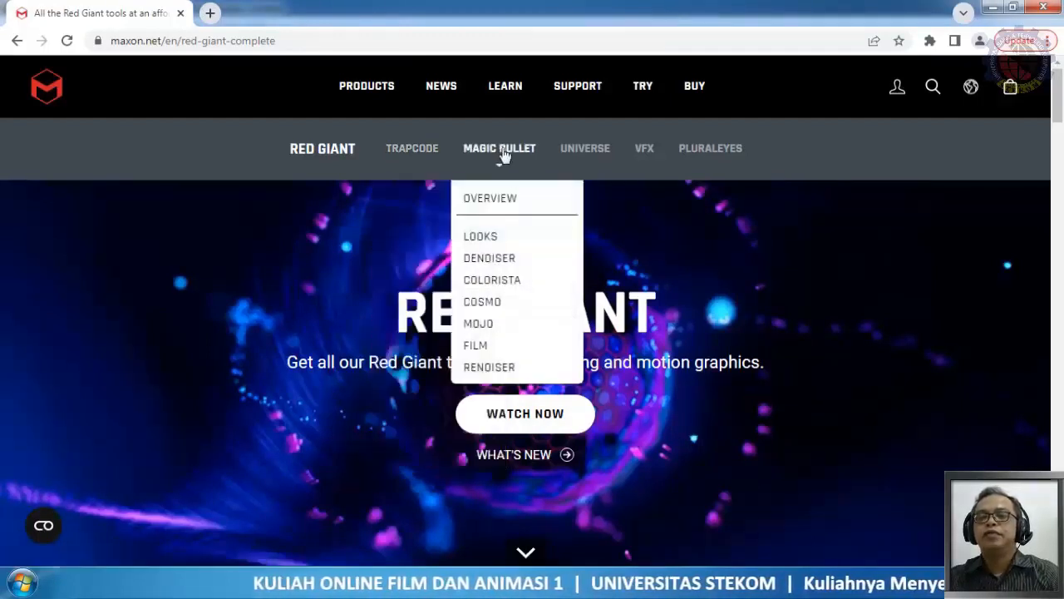
pyautogui.moveTo(599, 150)
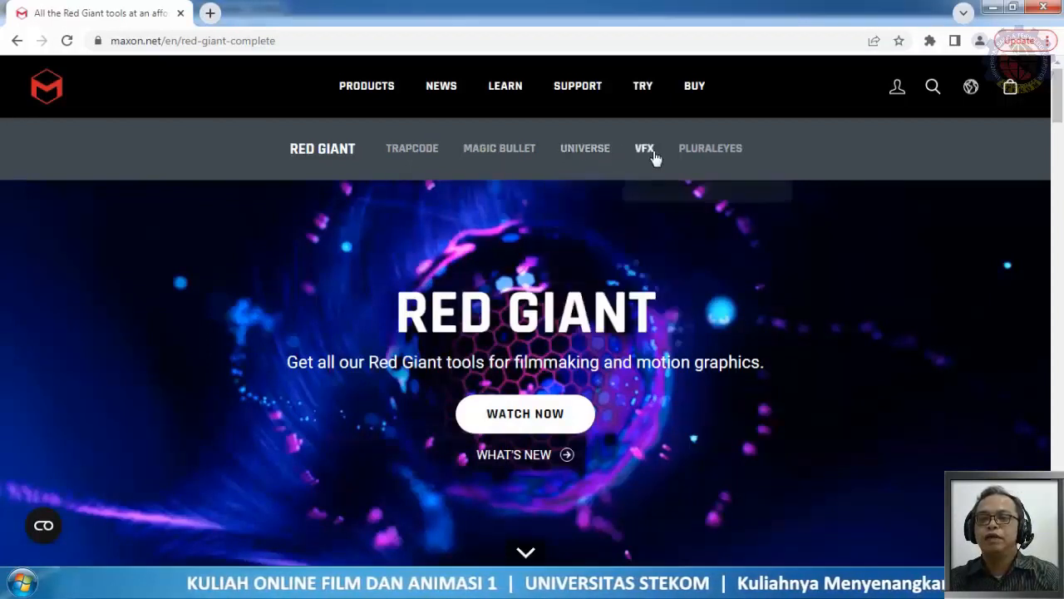
pyautogui.moveTo(656, 159)
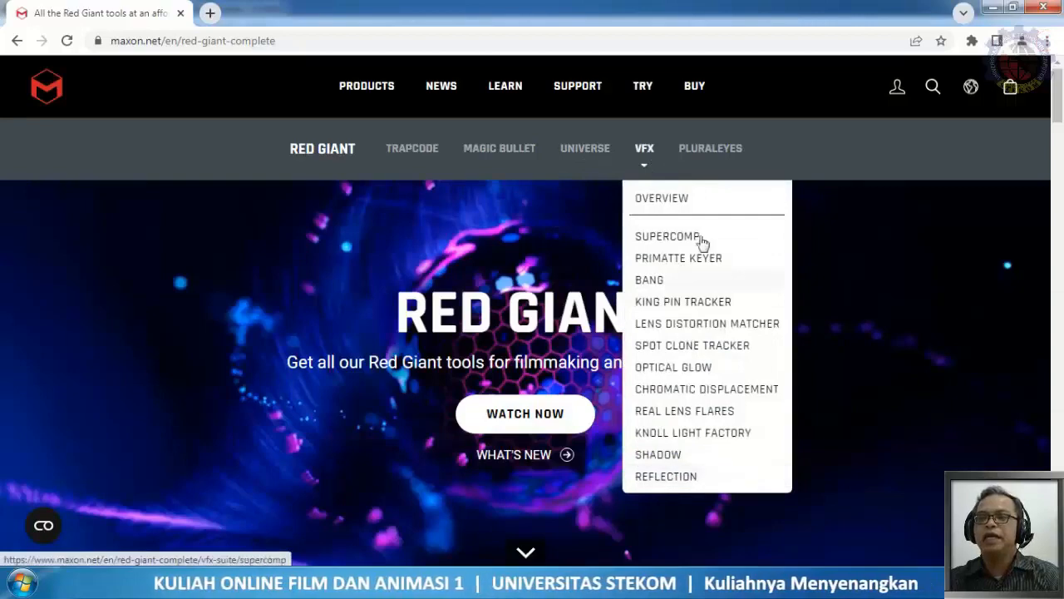
pyautogui.click(711, 158)
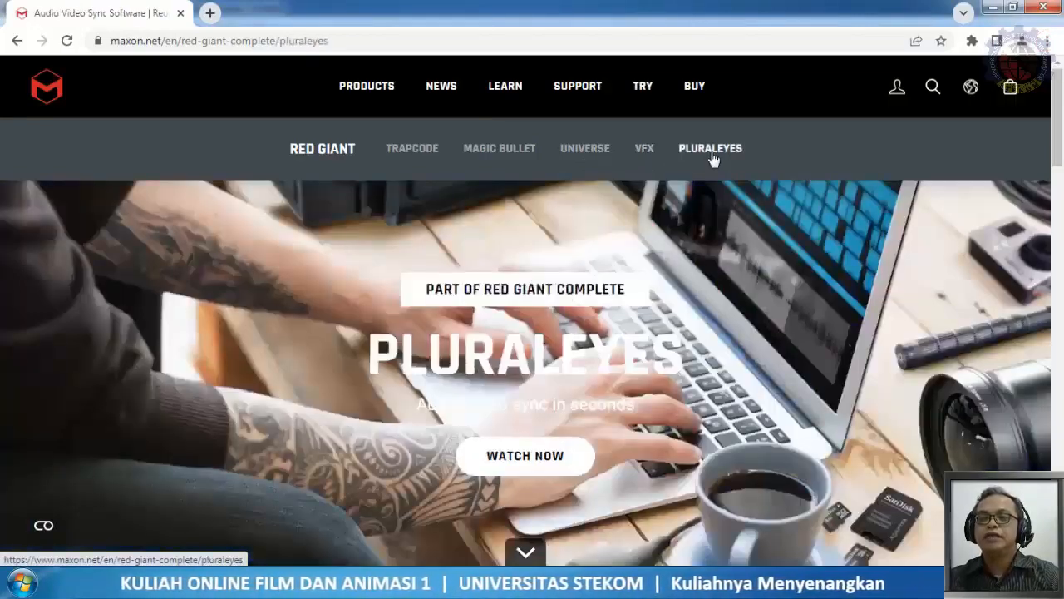
pyautogui.click(341, 155)
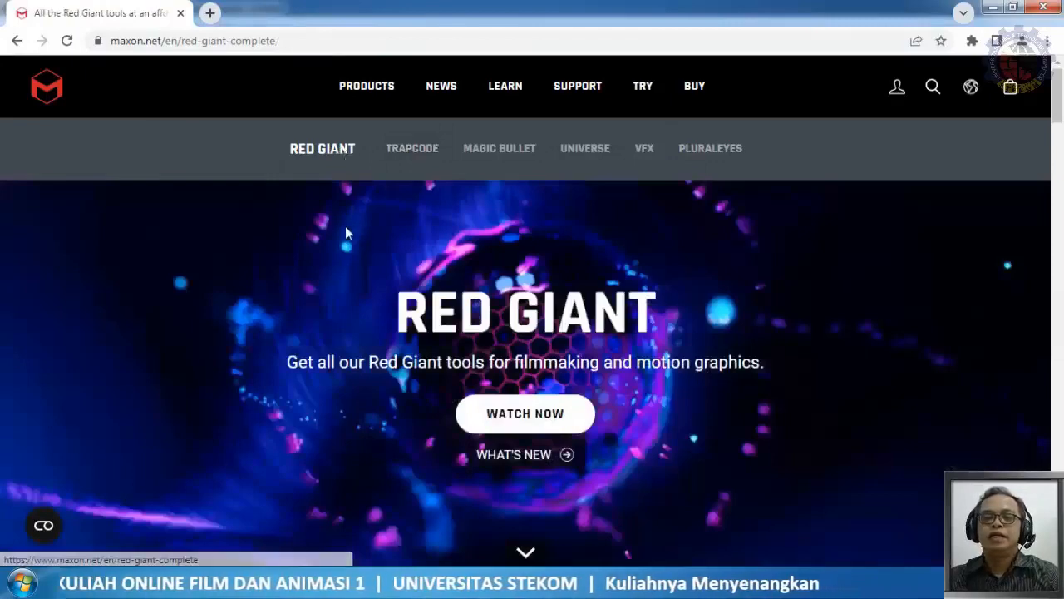
# Examine the What's New and Trapcode sections of the Red Giant page, including the list of Trapcode plugins
pyautogui.scroll(-2, 345, 228)
pyautogui.scroll(2, 394, 228)
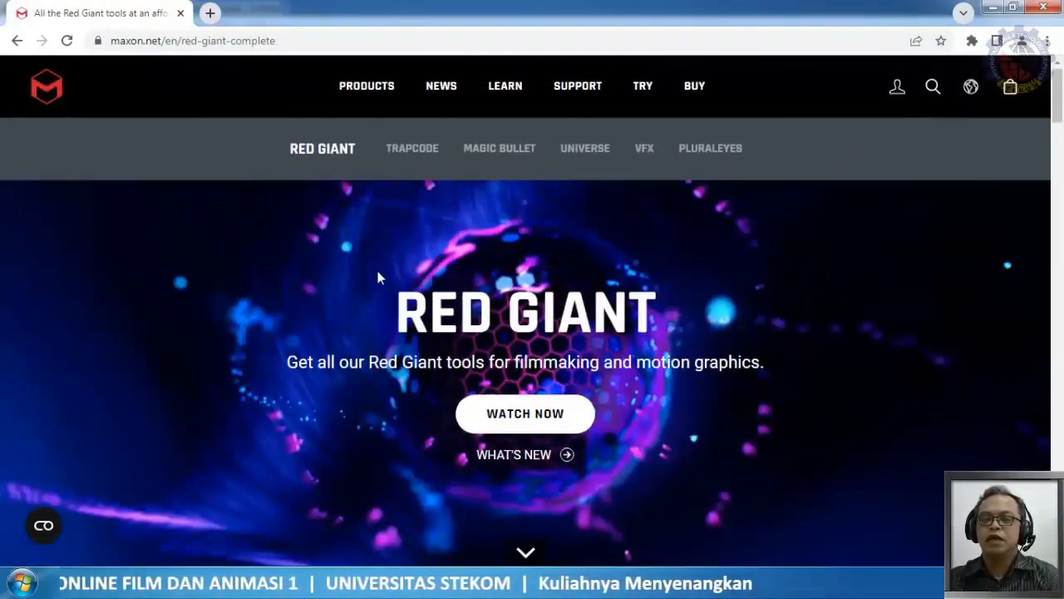
pyautogui.scroll(-6, 379, 261)
pyautogui.scroll(-3, 378, 278)
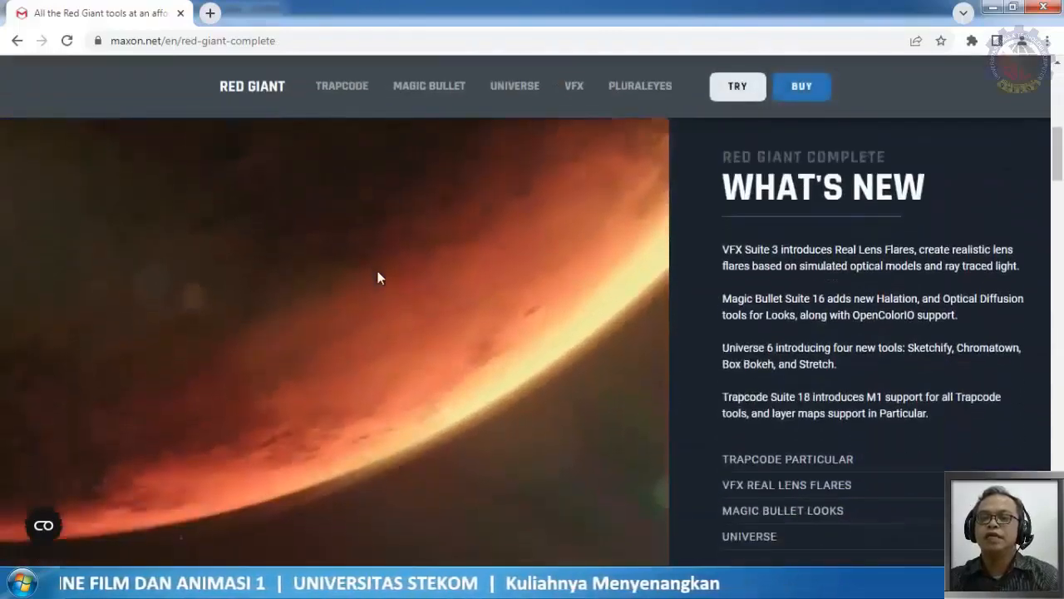
pyautogui.scroll(3, 469, 273)
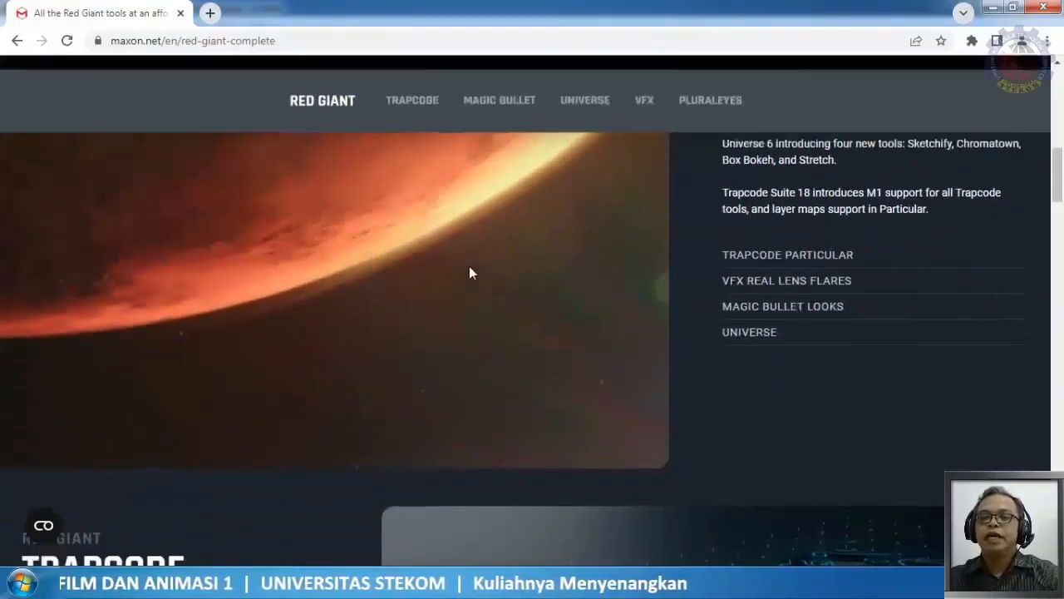
pyautogui.scroll(-2, 819, 266)
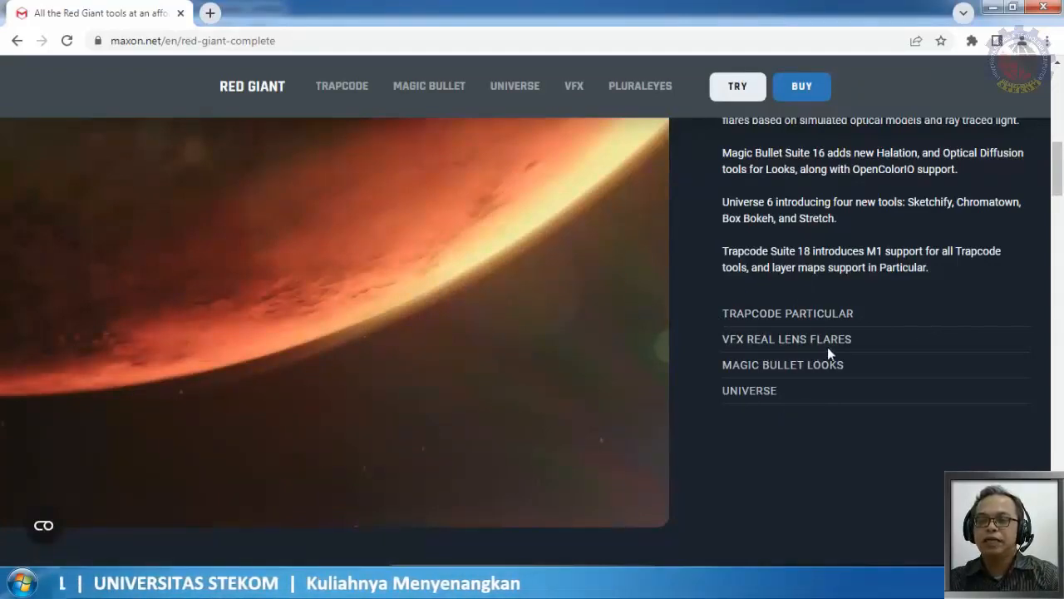
pyautogui.scroll(-6, 864, 343)
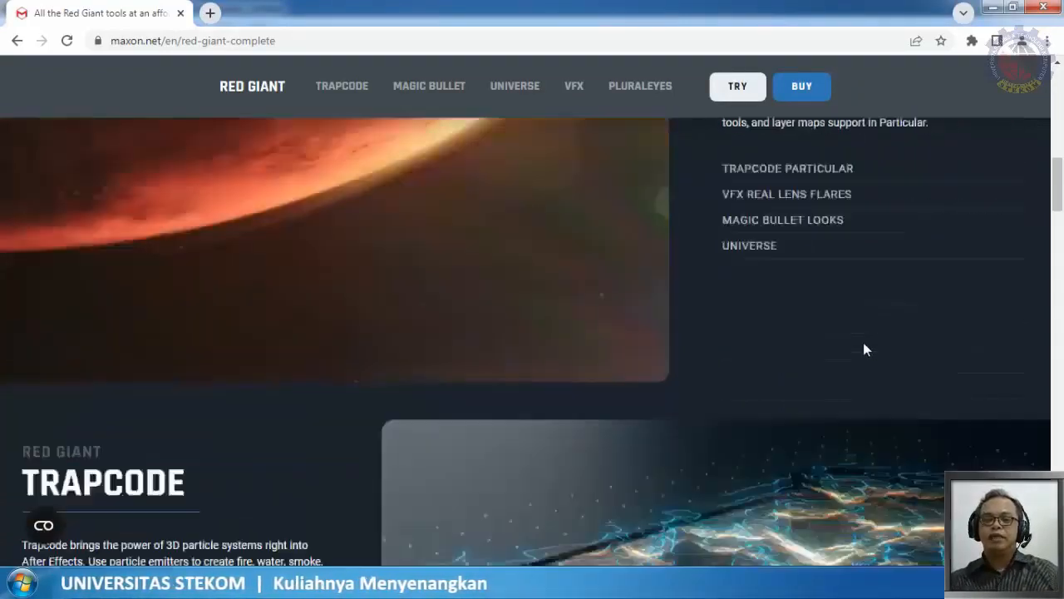
pyautogui.scroll(2, 864, 347)
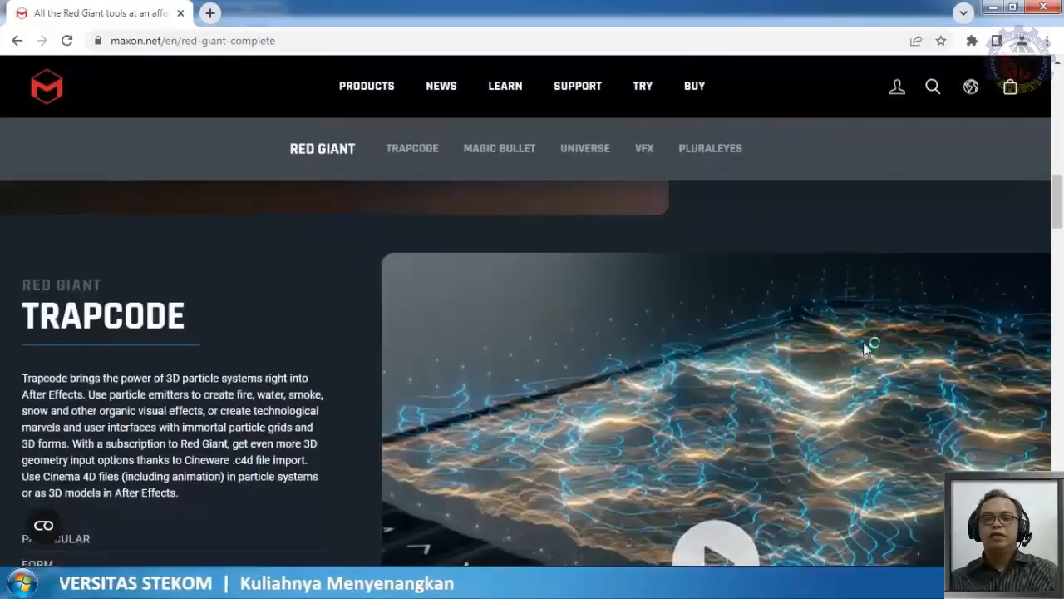
pyautogui.scroll(-2, 249, 349)
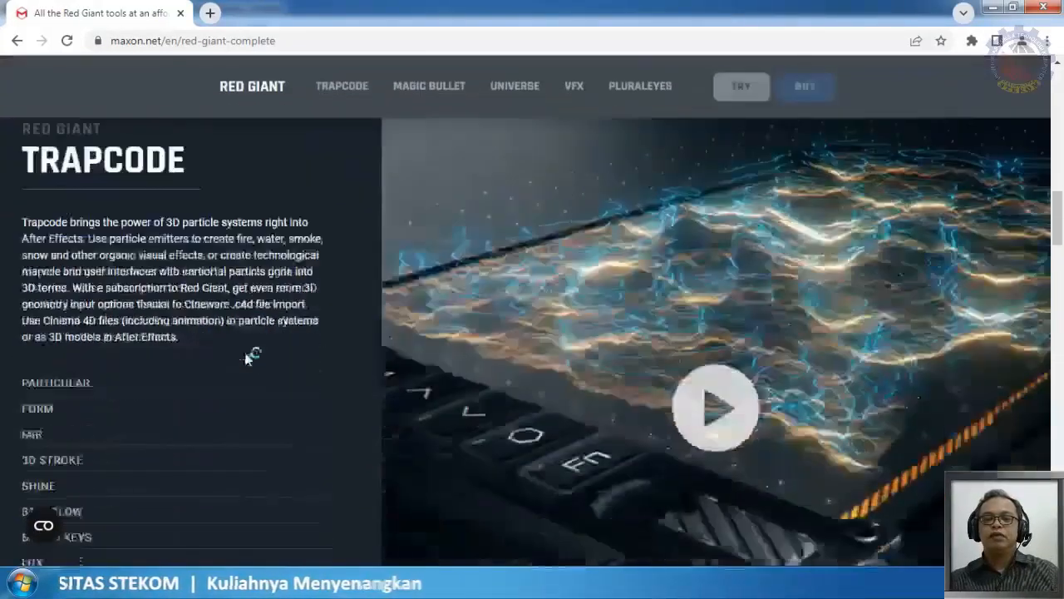
pyautogui.scroll(-3, 249, 332)
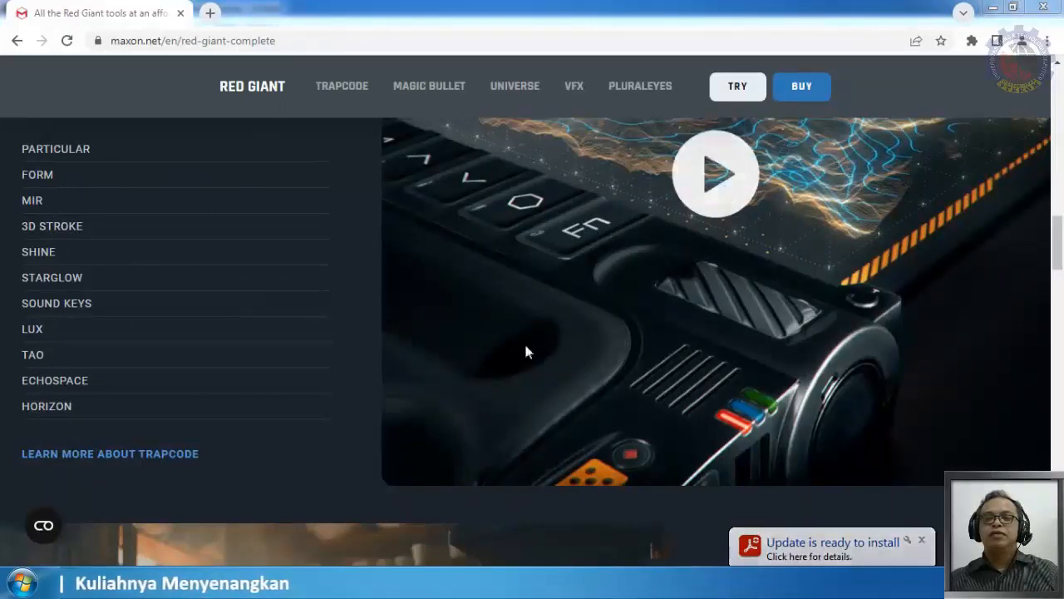
pyautogui.scroll(2, 188, 504)
# Examine the Magic Bullet, Universe and VFX sections of the Red Giant page and return to its beginning
pyautogui.scroll(-9, 188, 501)
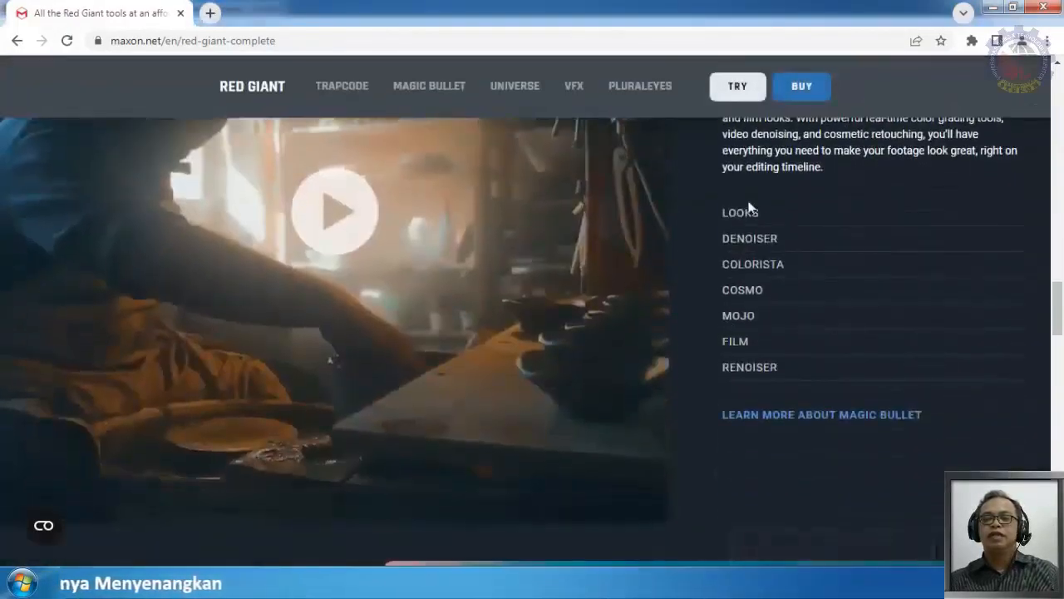
pyautogui.scroll(2, 445, 351)
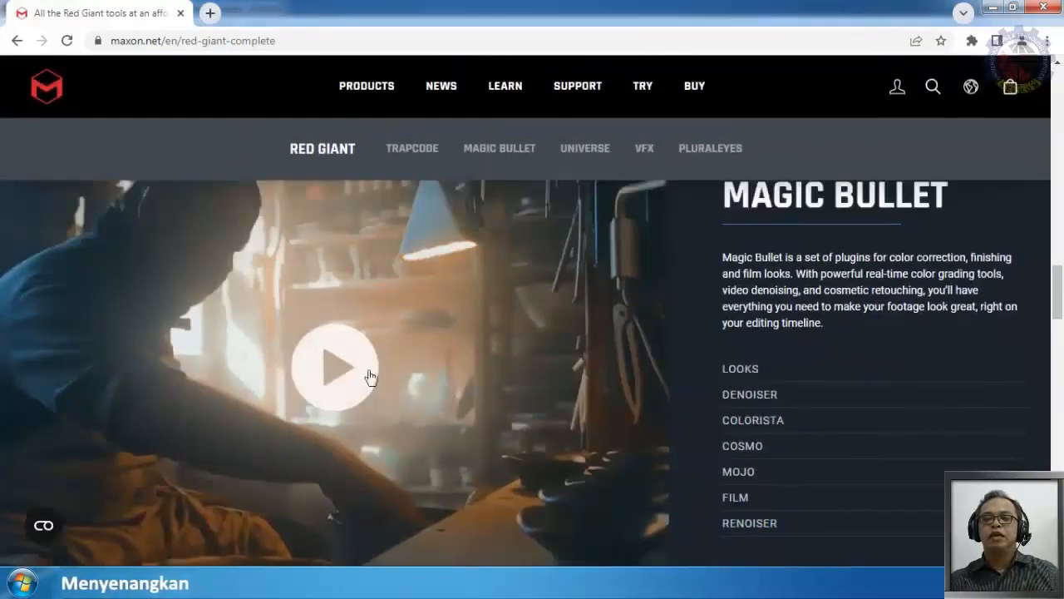
pyautogui.scroll(-6, 295, 417)
pyautogui.scroll(-2, 295, 416)
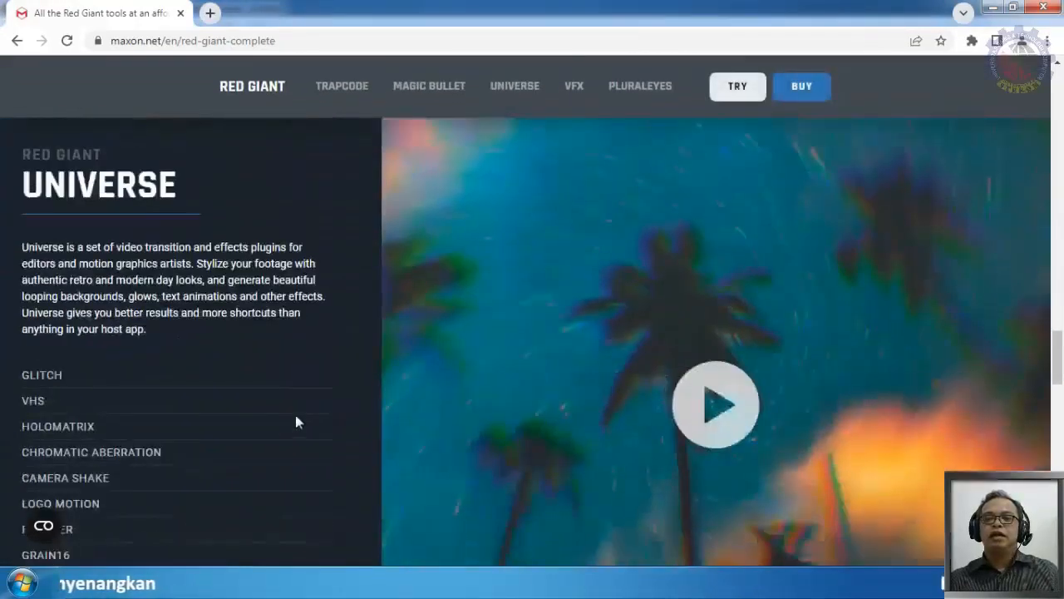
pyautogui.scroll(-1, 152, 352)
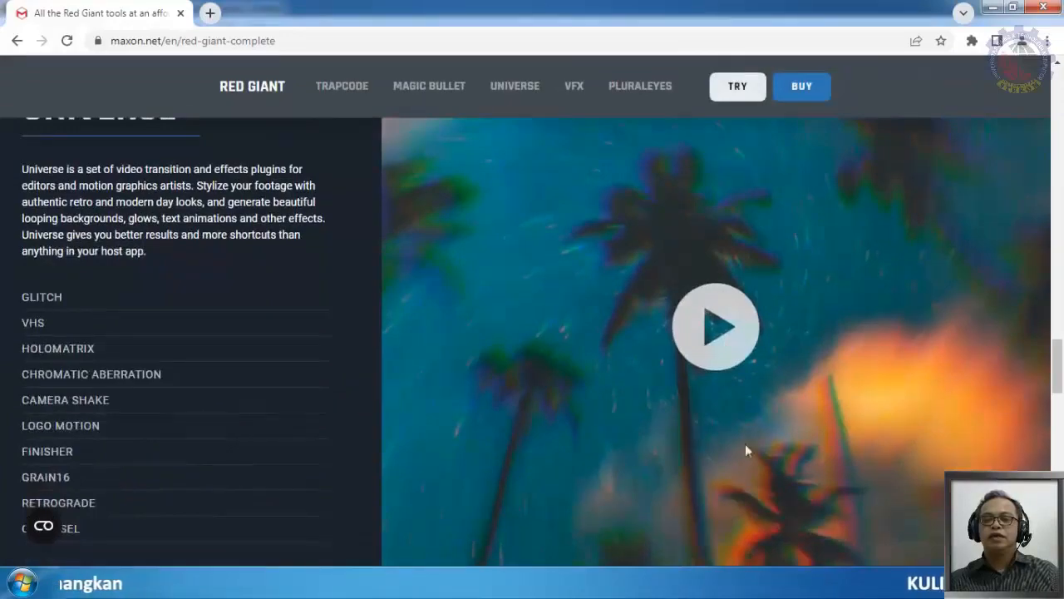
pyautogui.scroll(-8, 731, 449)
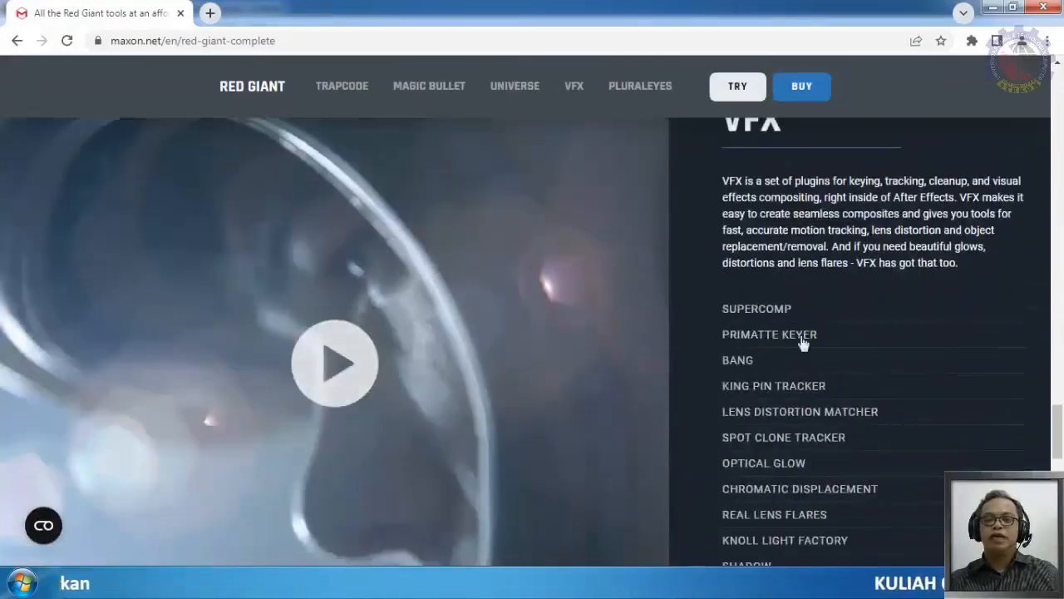
pyautogui.scroll(12, 715, 469)
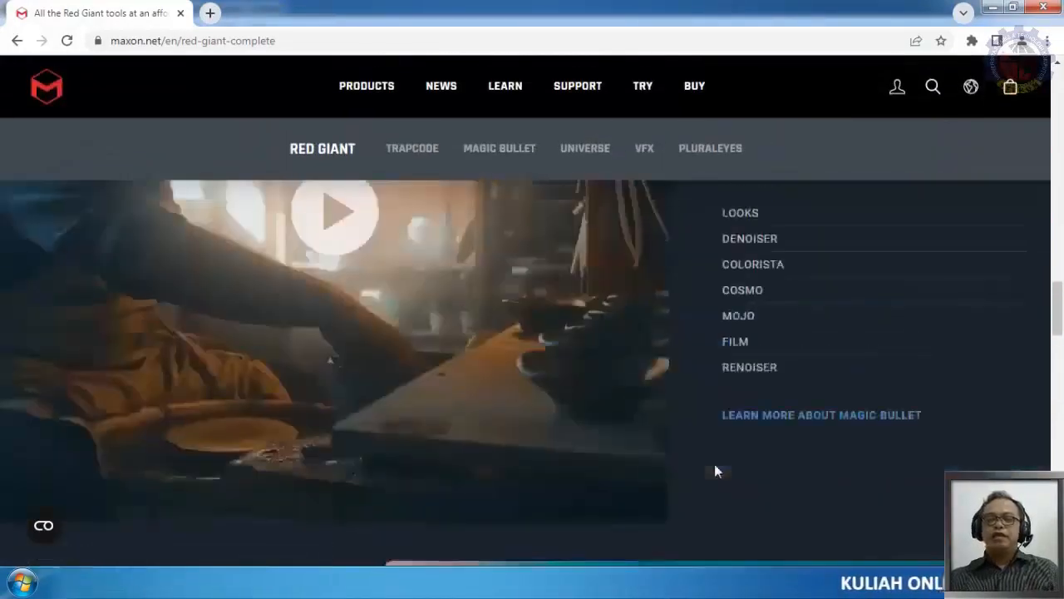
pyautogui.scroll(12, 715, 470)
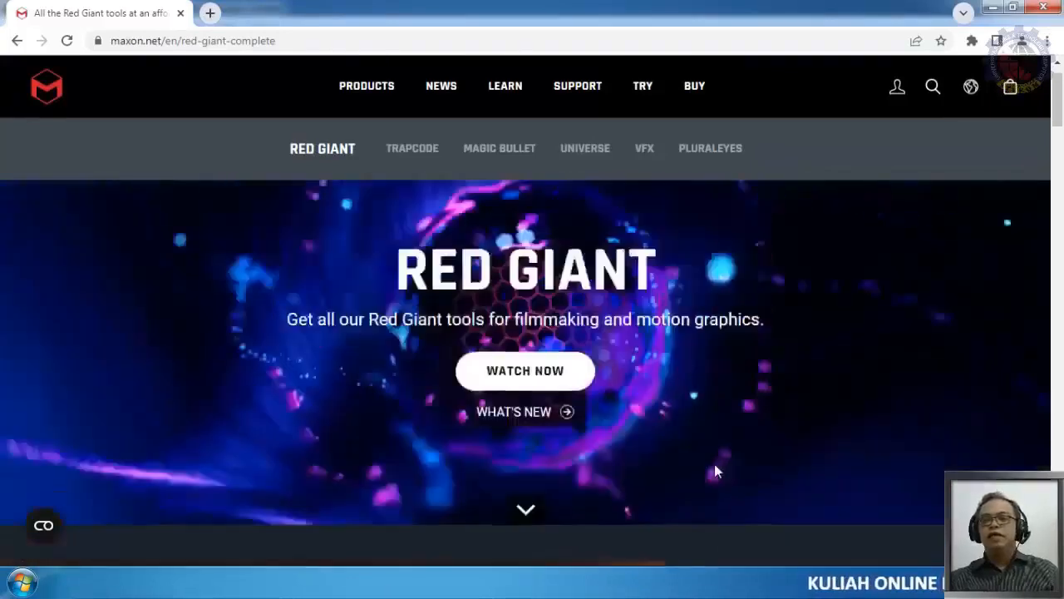
# Open Maxon's Plans and Pricing page and review the annual subscription prices, including Red Giant Complete
pyautogui.click(694, 93)
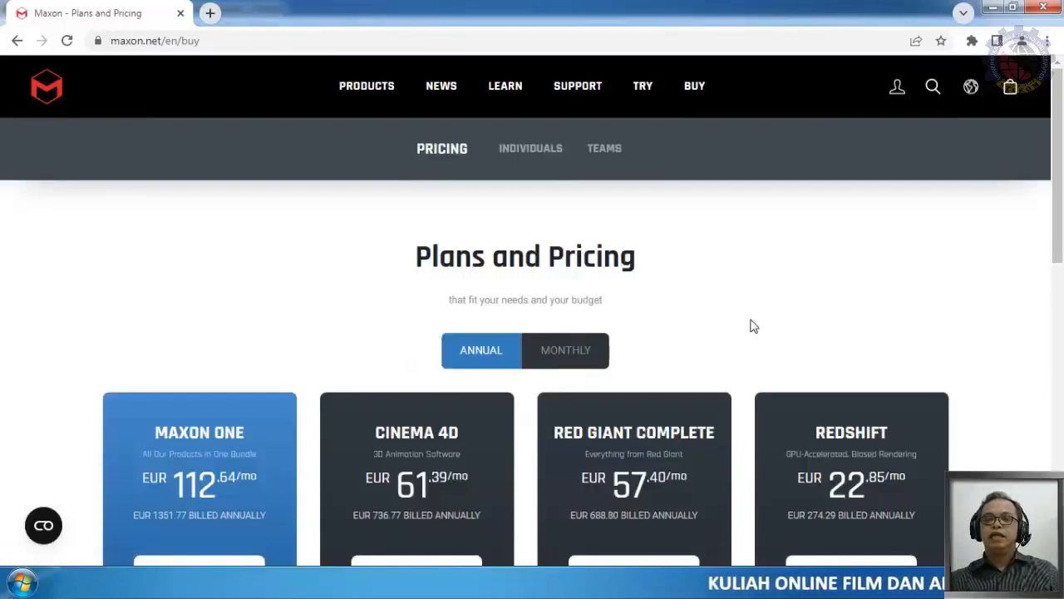
pyautogui.scroll(-3, 753, 324)
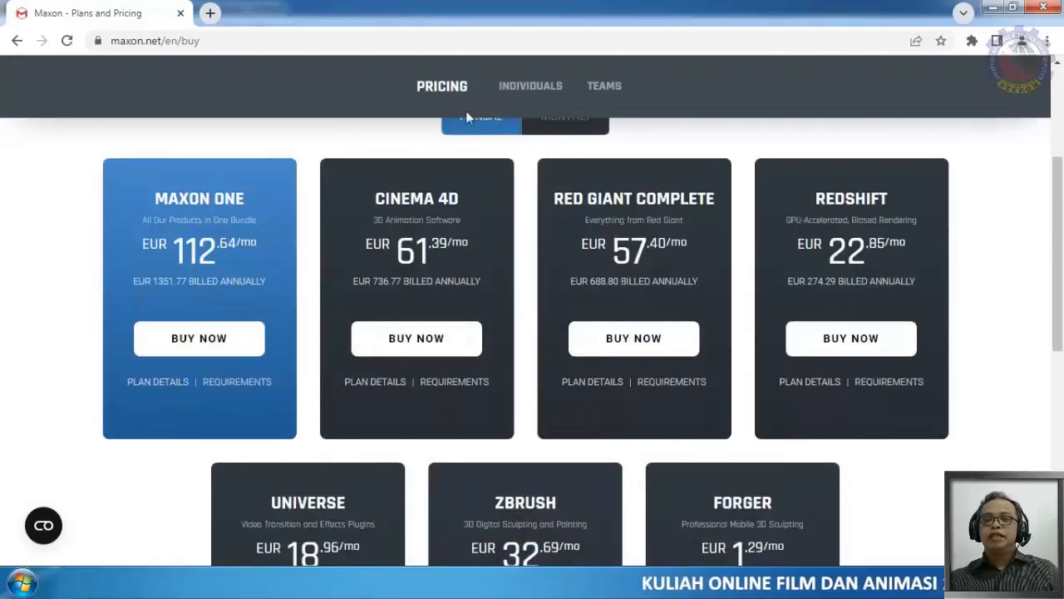
pyautogui.scroll(1, 447, 190)
pyautogui.scroll(3, 432, 175)
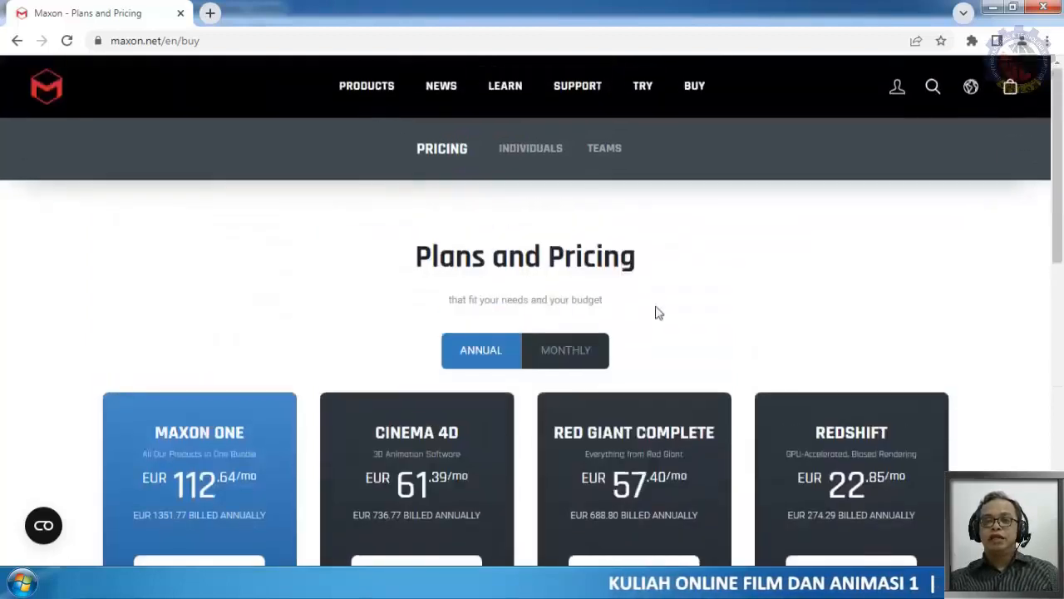
pyautogui.scroll(-2, 658, 314)
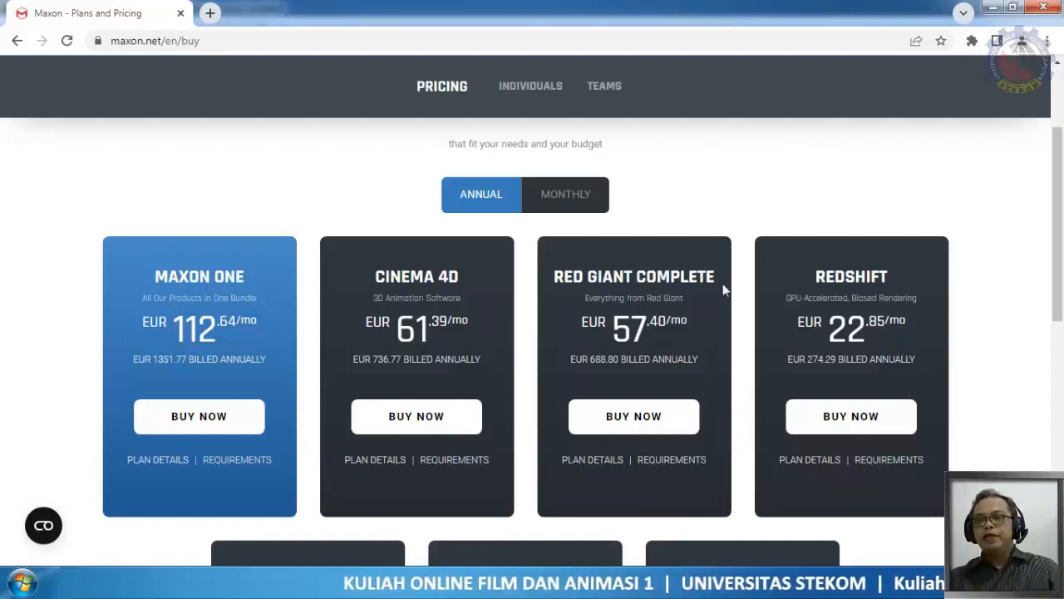
# Show the monthly prices and compare the Maxon plans, from Maxon One to Forger
pyautogui.click(582, 198)
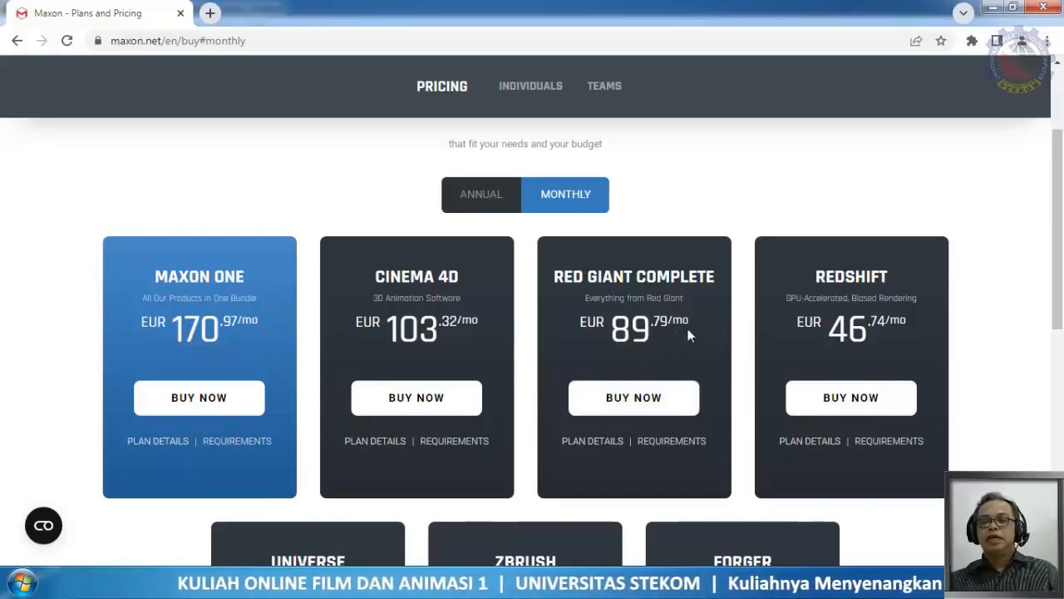
pyautogui.scroll(-4, 687, 329)
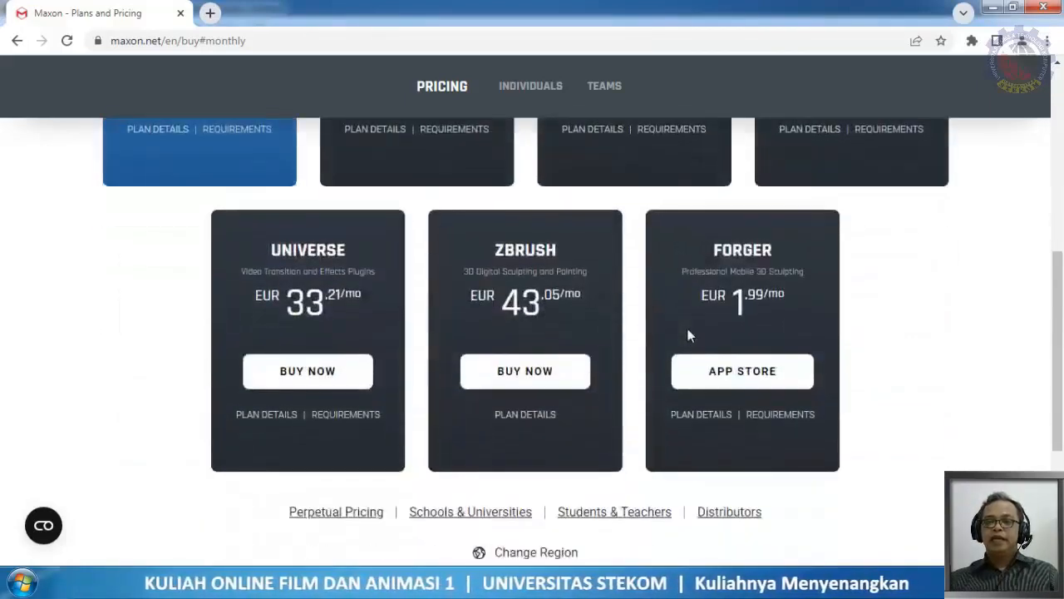
pyautogui.scroll(3, 688, 328)
pyautogui.scroll(2, 688, 333)
pyautogui.scroll(-1, 689, 340)
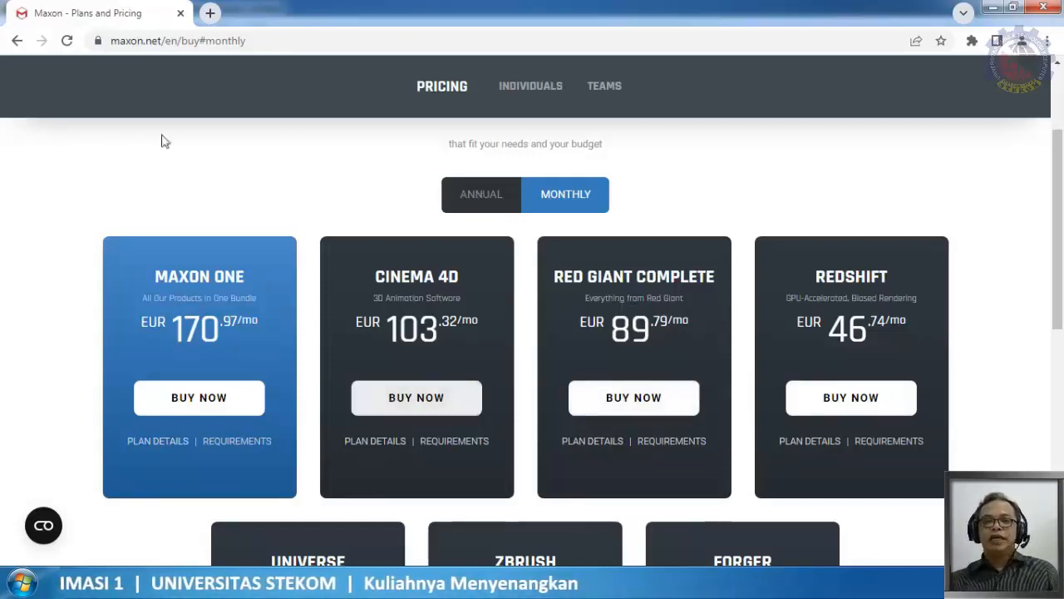
pyautogui.scroll(2, 376, 288)
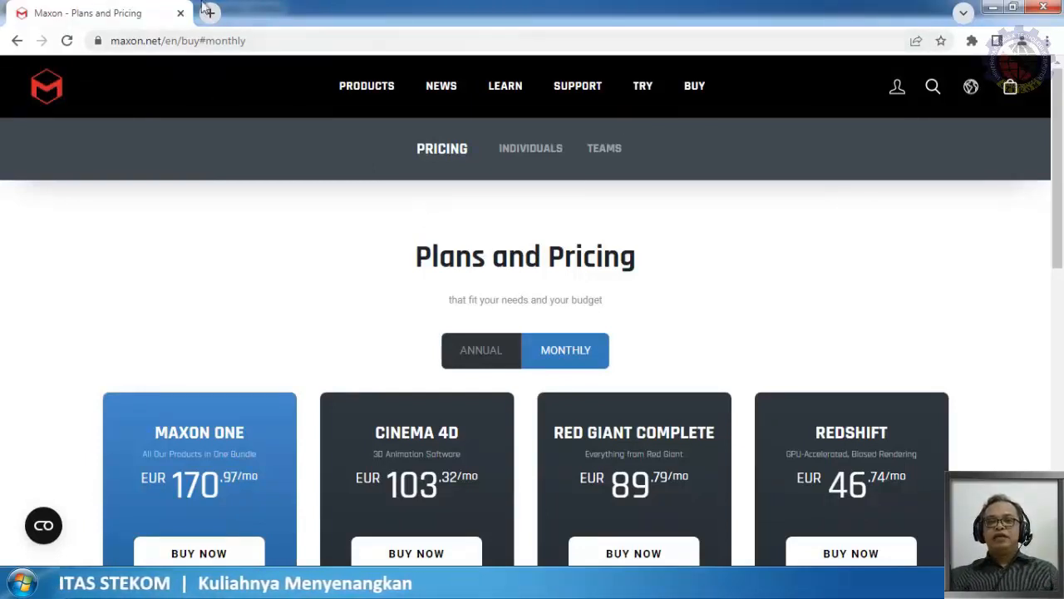
# Close the browser, then check which effect categories are available in Adobe After Effects
pyautogui.click(1043, 7)
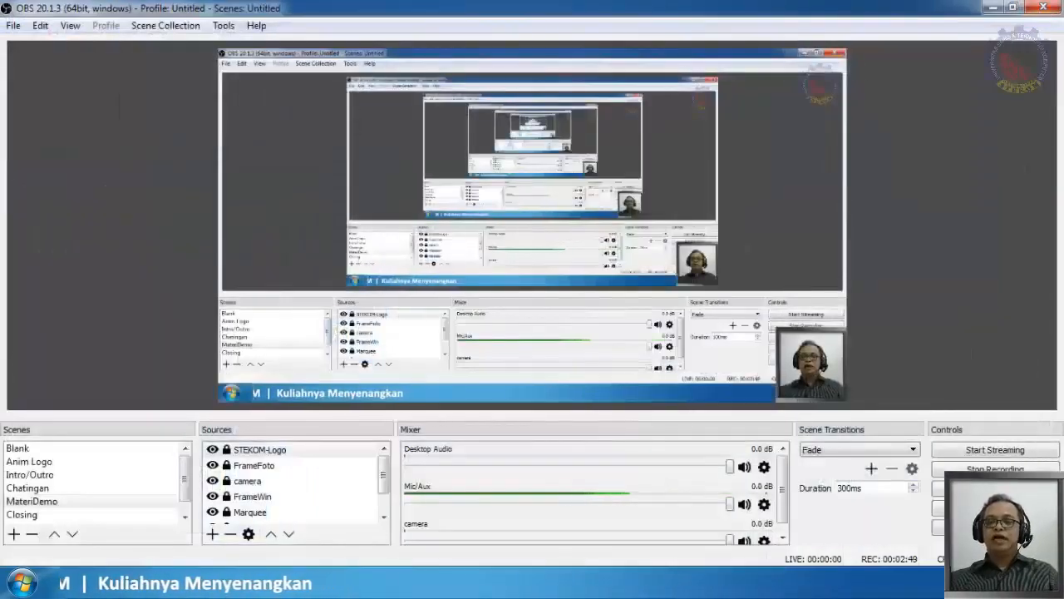
pyautogui.hotkey('alt', 'Tab')
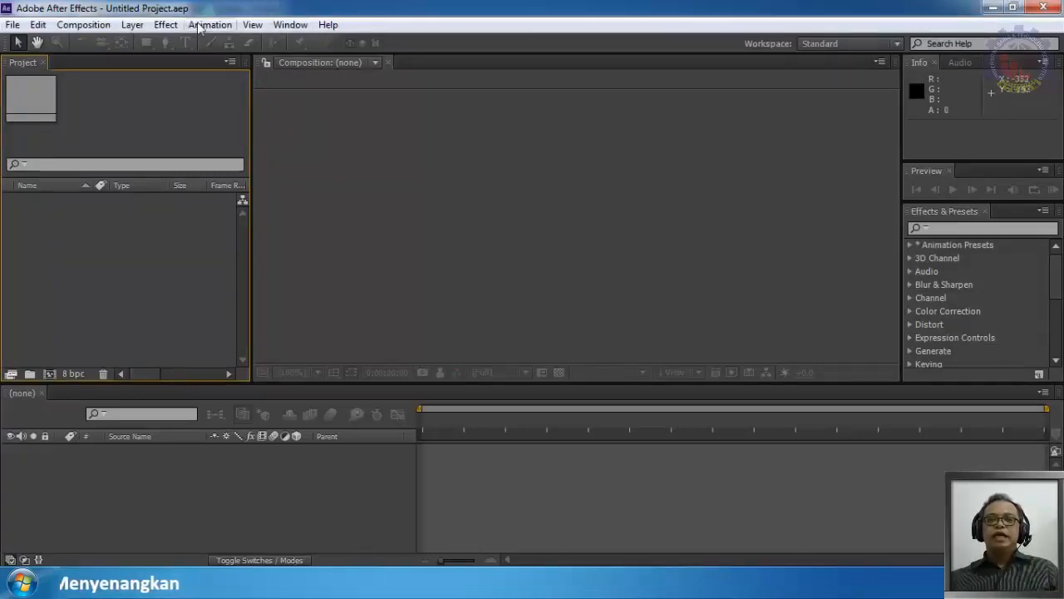
pyautogui.click(166, 25)
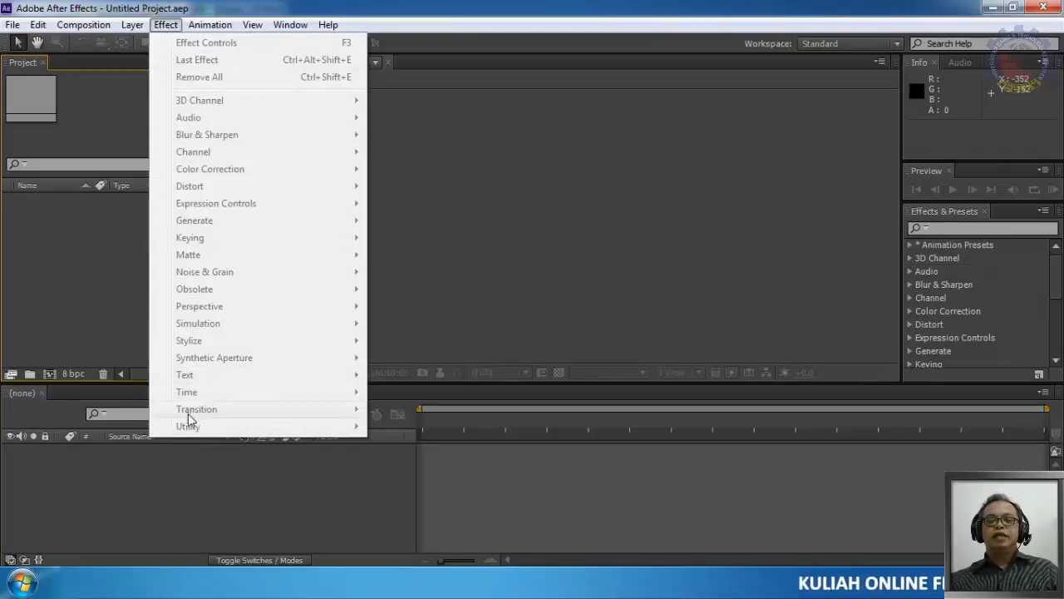
pyautogui.click(163, 26)
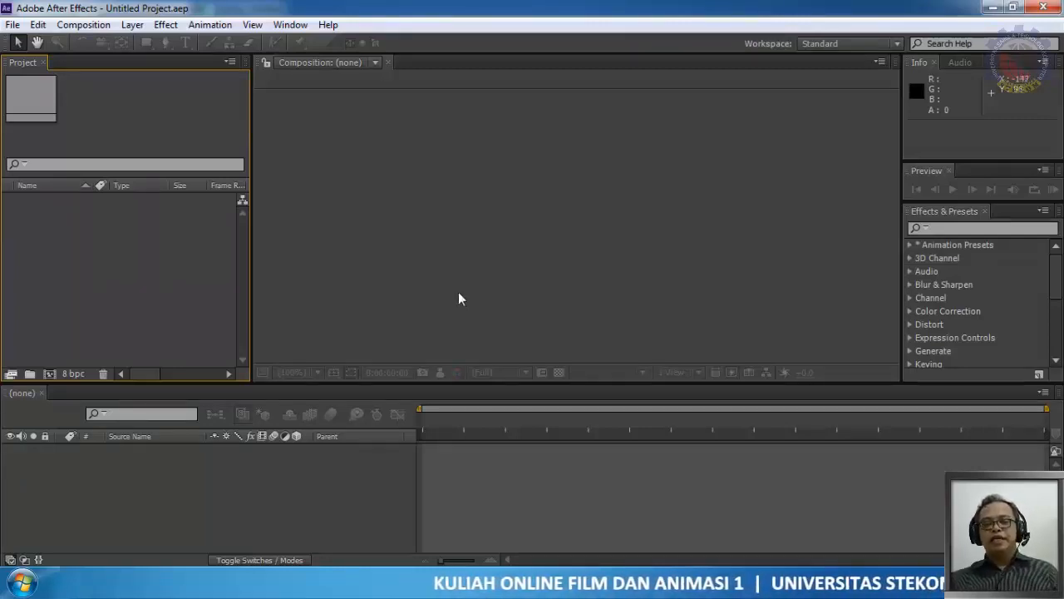
# Switch to Windows Explorer and open the Documentation and Presets folder inside TCSuite_Win_Full
pyautogui.click(125, 583)
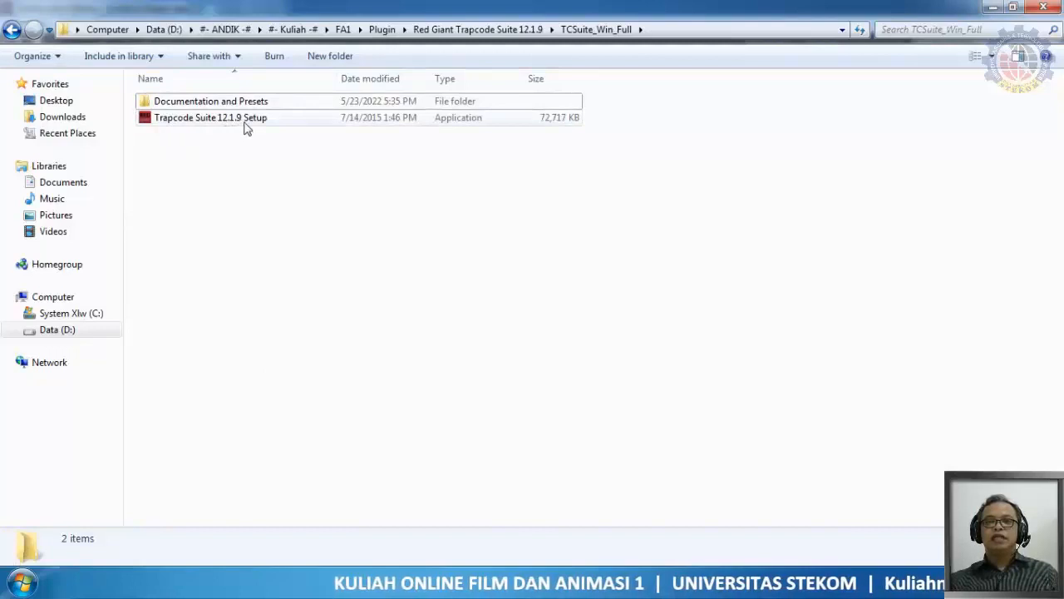
pyautogui.doubleClick(193, 102)
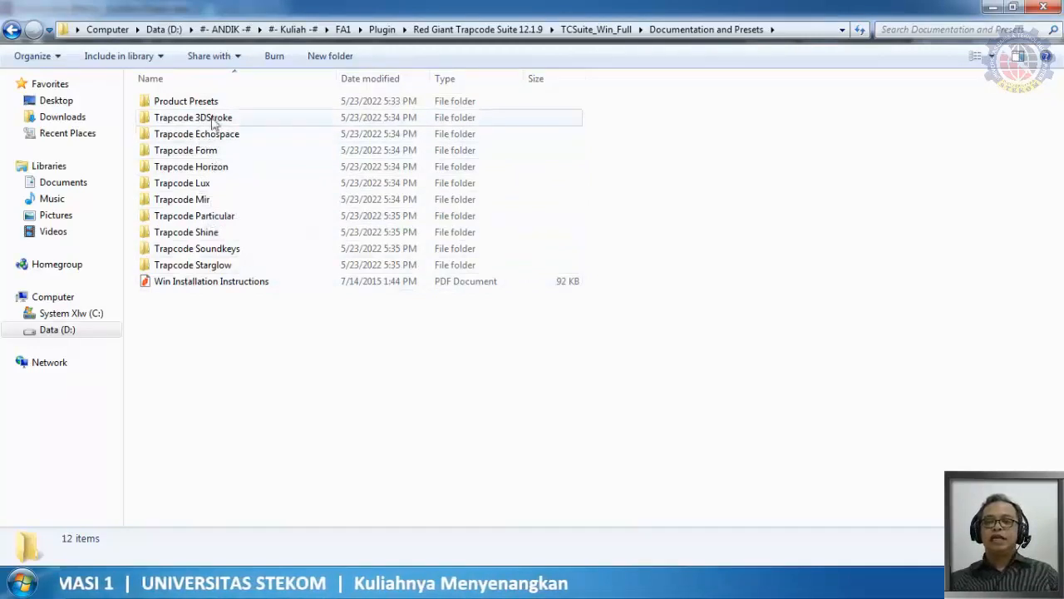
# Return to the TCSuite_Win_Full folder and launch the Trapcode Suite 12.1.9 Setup application
pyautogui.click(595, 29)
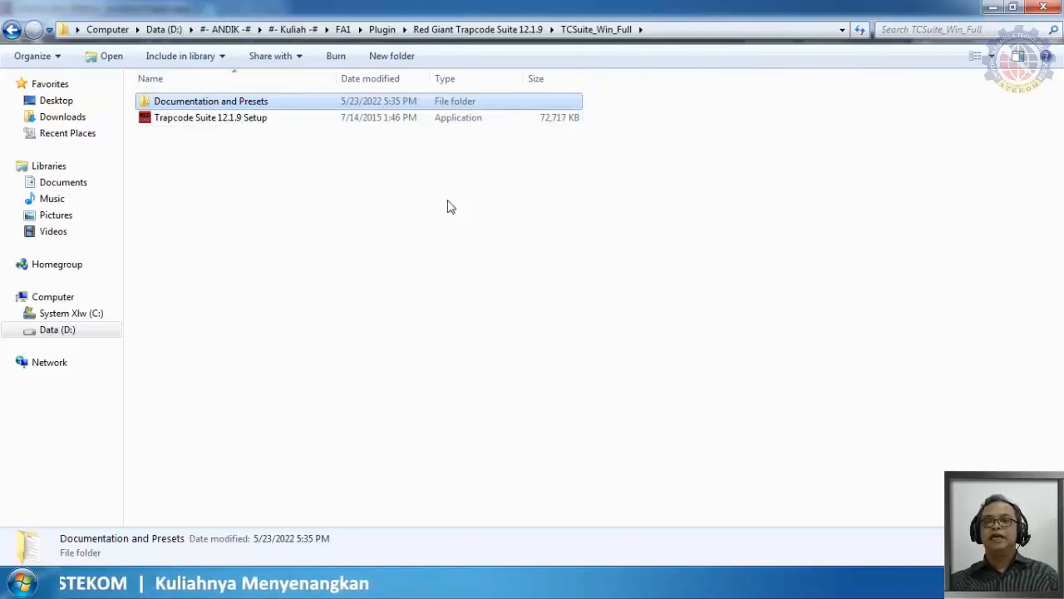
pyautogui.click(238, 124)
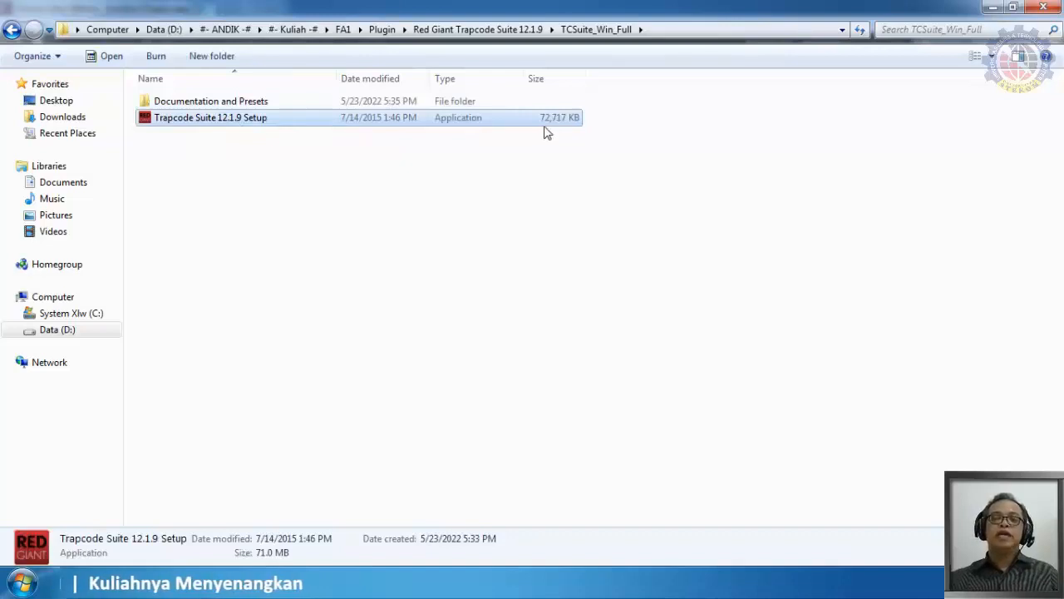
pyautogui.click(249, 125)
pyautogui.click(249, 140)
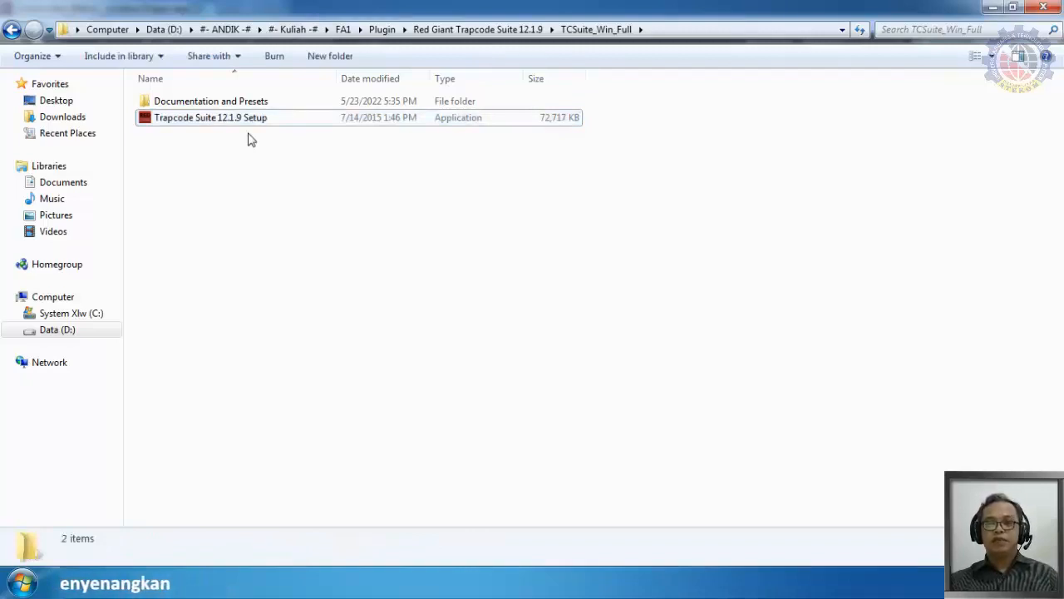
pyautogui.moveTo(273, 130)
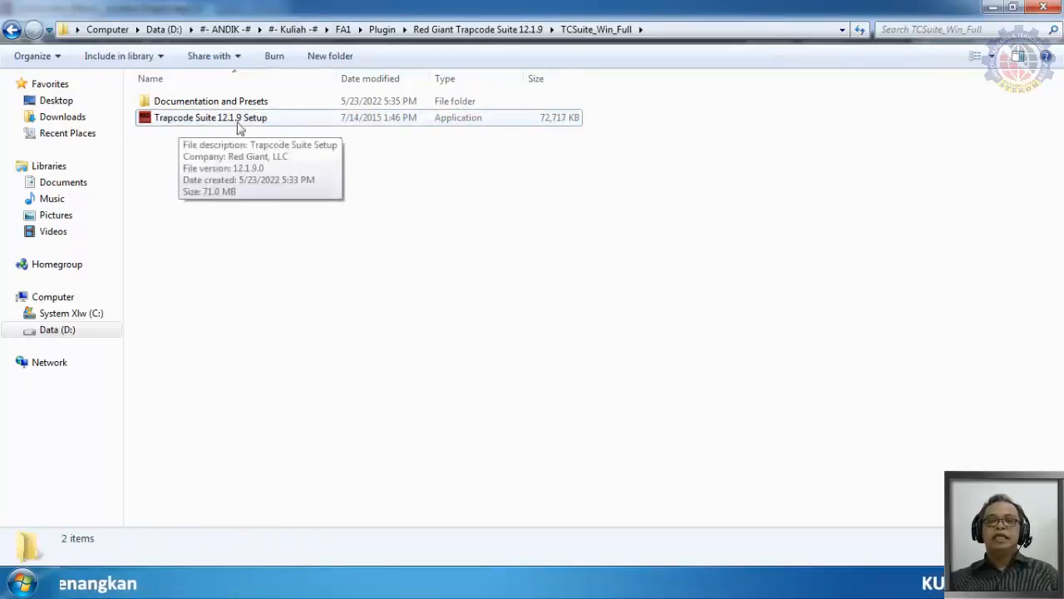
pyautogui.doubleClick(239, 126)
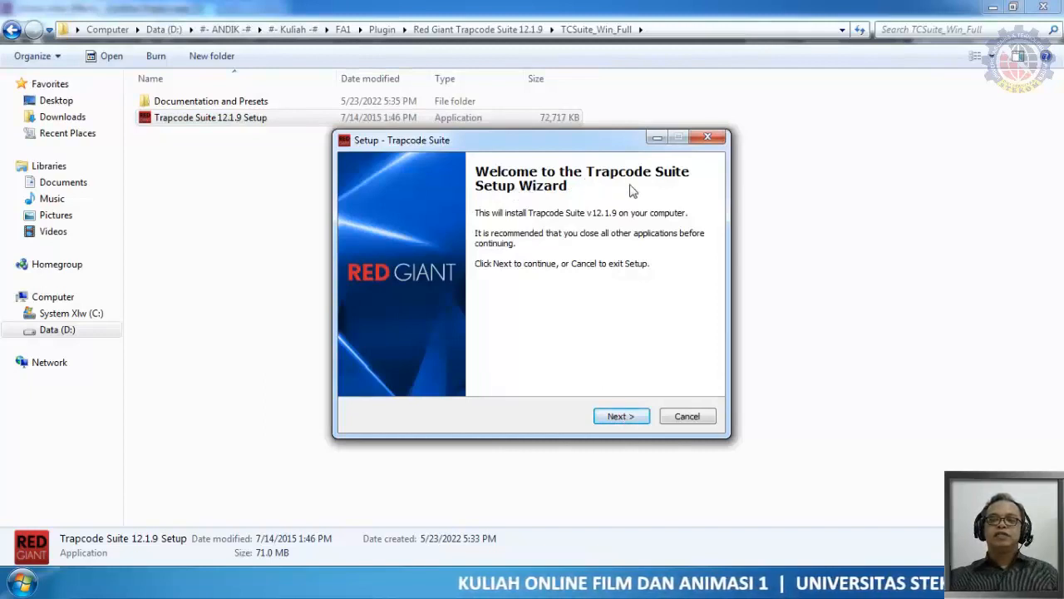
# Proceed to the Red Giant registration, select Trapcode Mir and register it with the product serial number
pyautogui.click(620, 418)
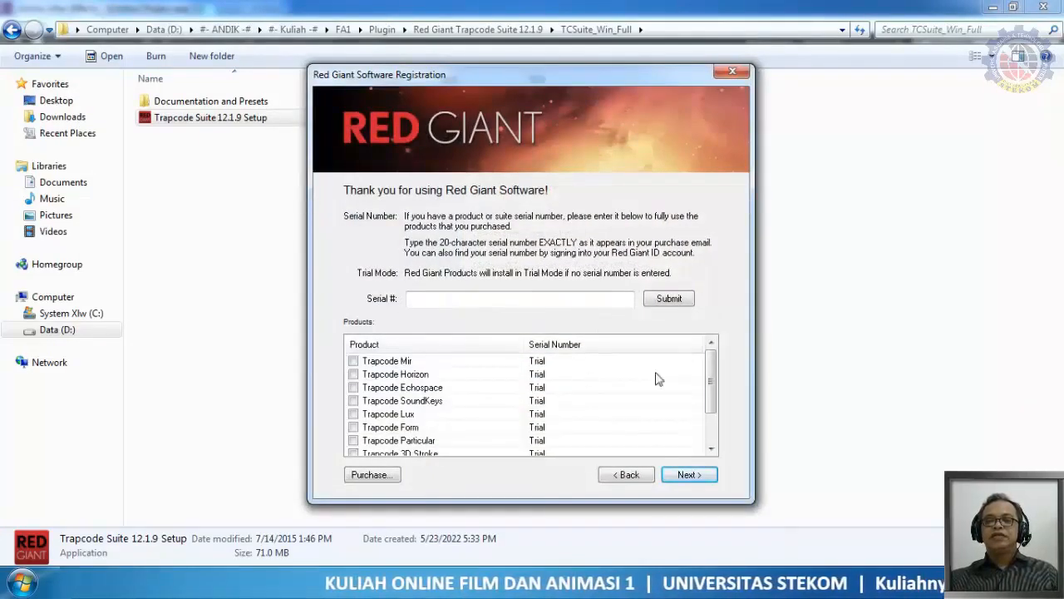
pyautogui.moveTo(709, 379)
pyautogui.mouseDown()
pyautogui.moveTo(711, 421)
pyautogui.moveTo(711, 386)
pyautogui.mouseUp()
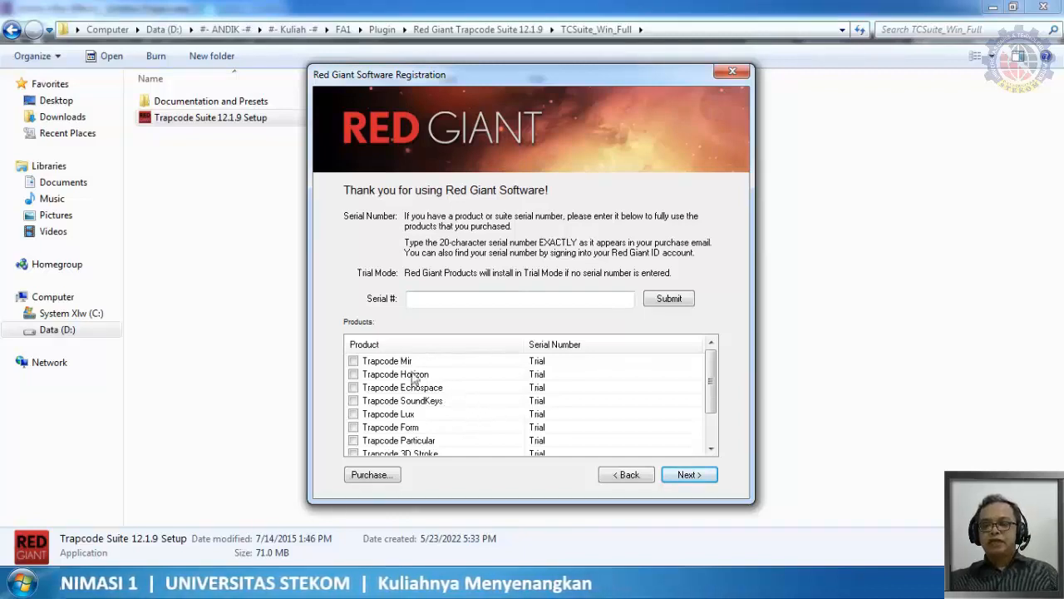
pyautogui.click(353, 361)
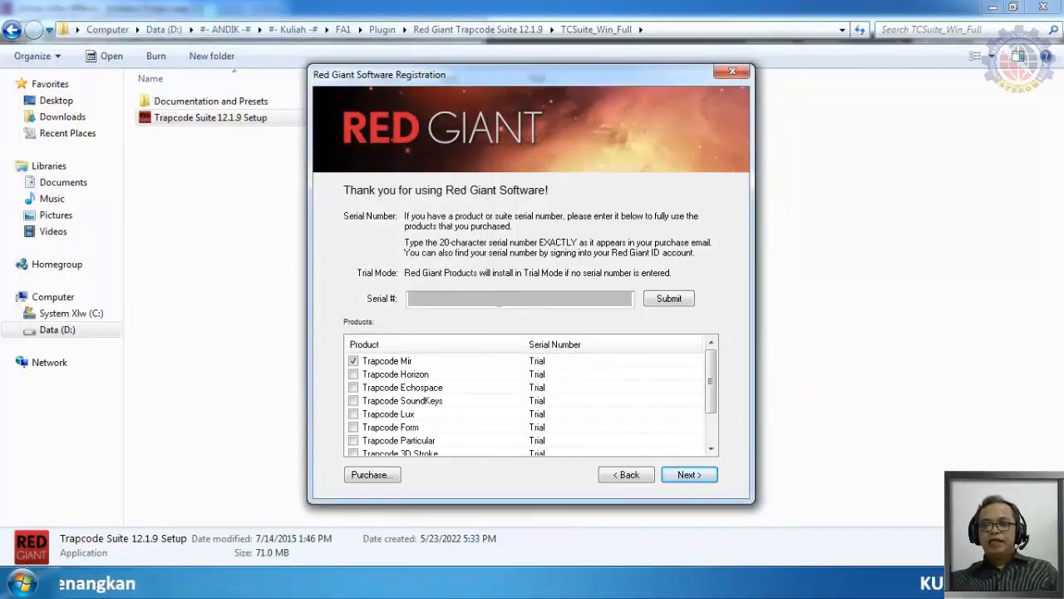
pyautogui.click(699, 480)
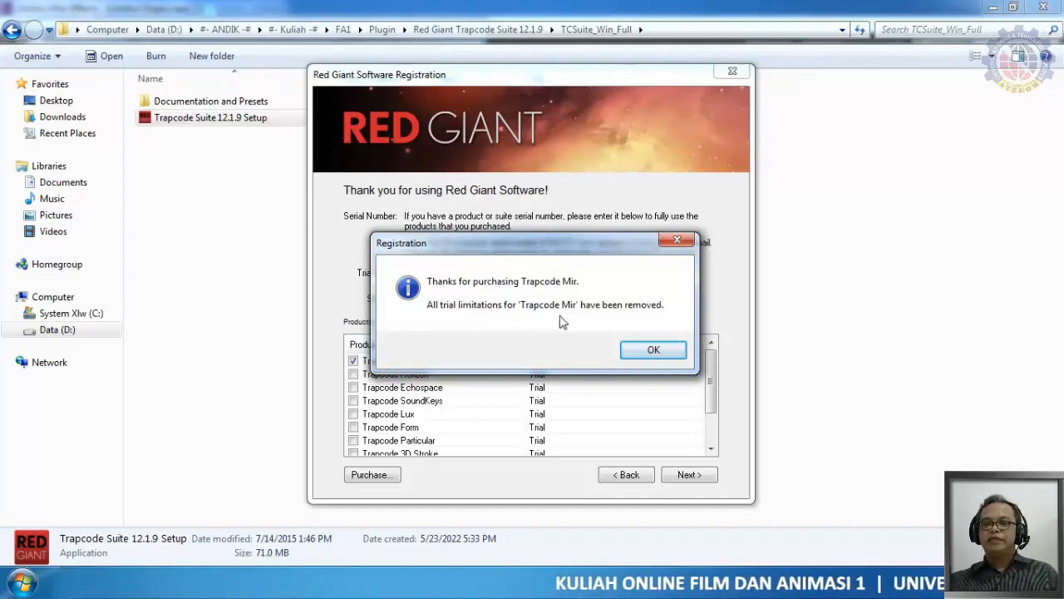
pyautogui.click(660, 353)
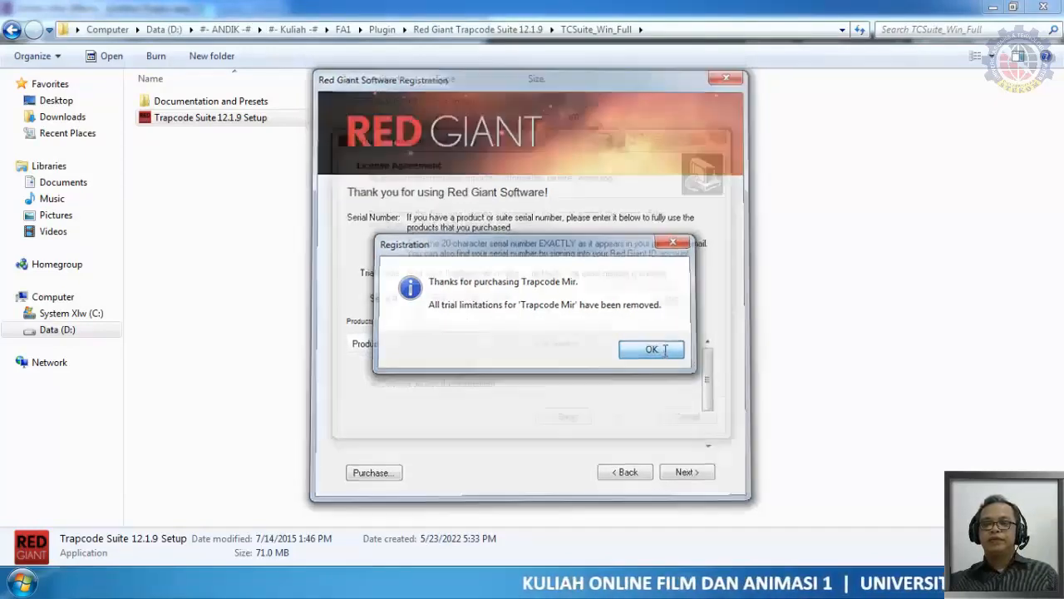
# Accept the license agreement and install the Adobe After Effects and Premiere Pro CS6 component
pyautogui.click(432, 367)
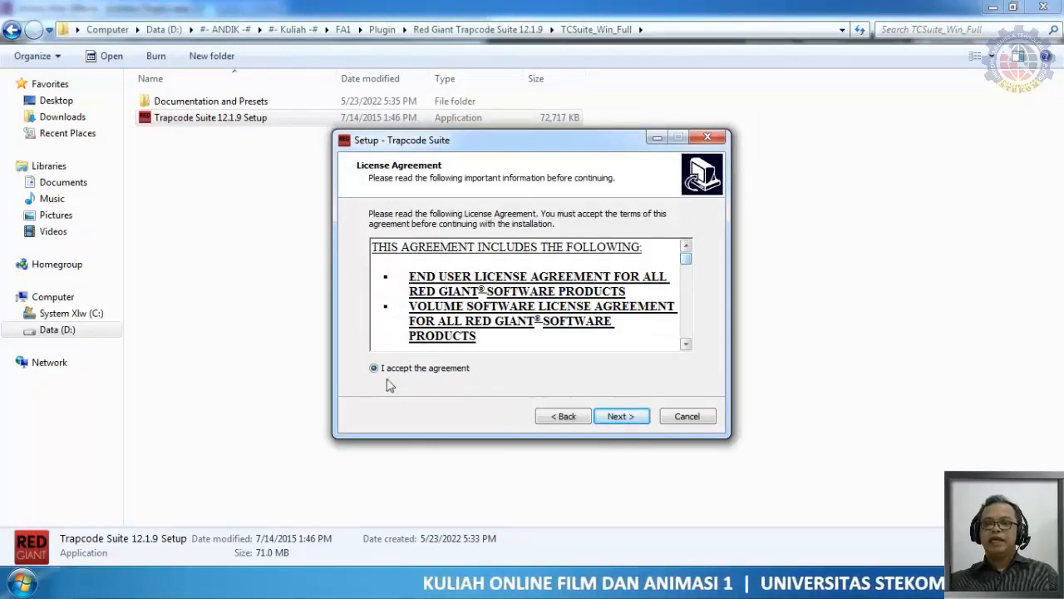
pyautogui.moveTo(686, 259)
pyautogui.mouseDown()
pyautogui.moveTo(686, 289)
pyautogui.moveTo(688, 260)
pyautogui.mouseUp()
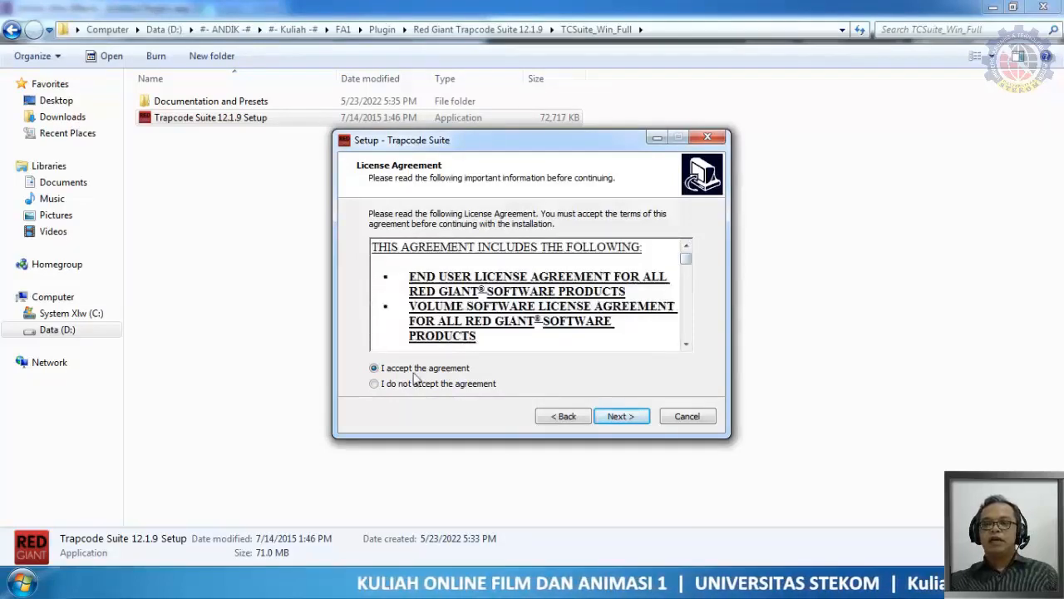
pyautogui.click(619, 419)
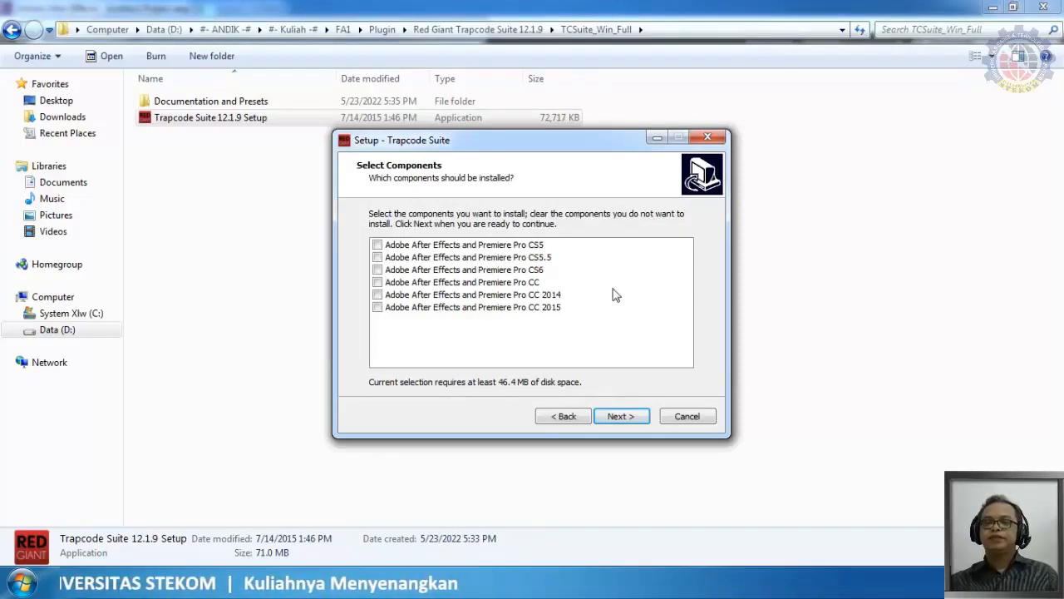
pyautogui.click(378, 270)
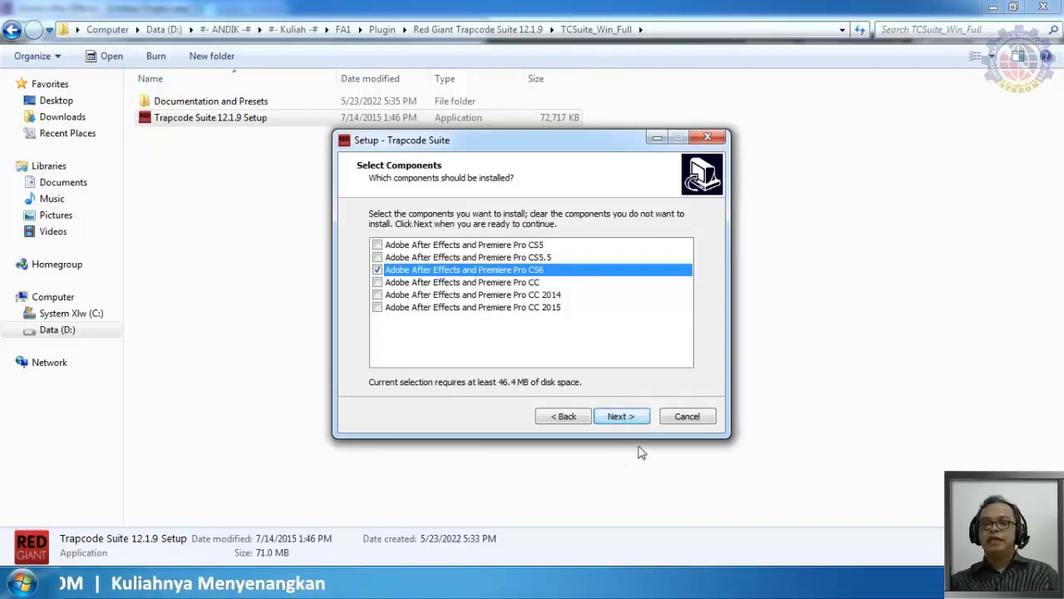
pyautogui.click(622, 416)
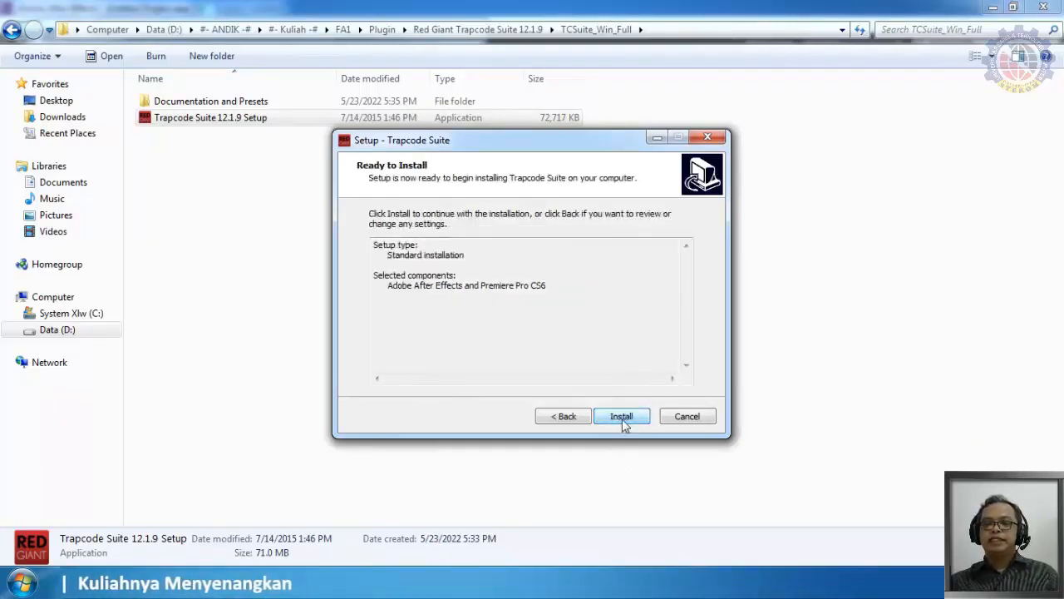
pyautogui.click(622, 417)
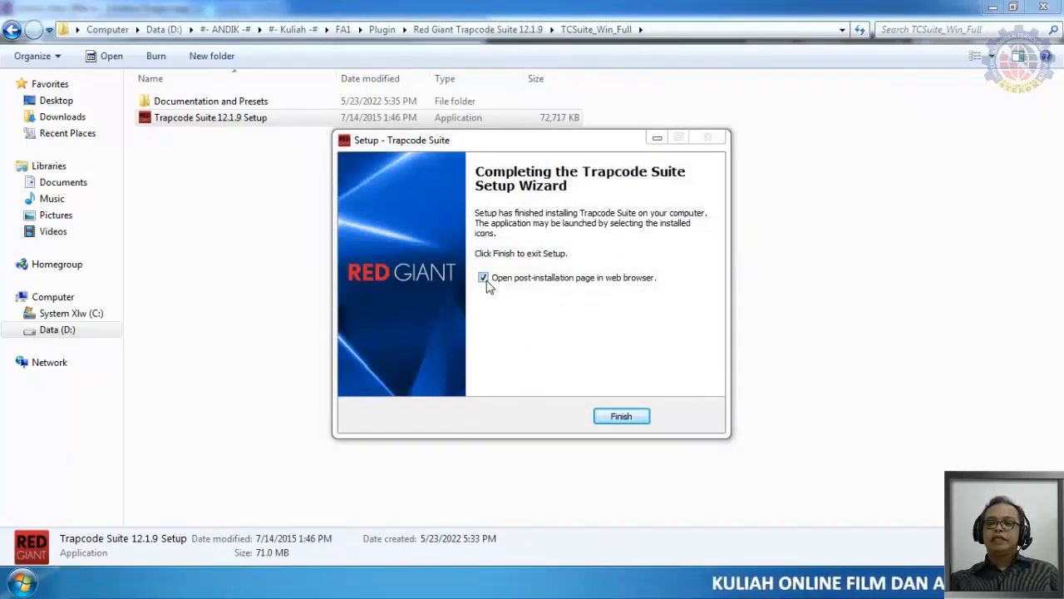
# Dismiss Red Giant Link and finish the setup without opening the post-installation page, then close After Effects
pyautogui.click(484, 279)
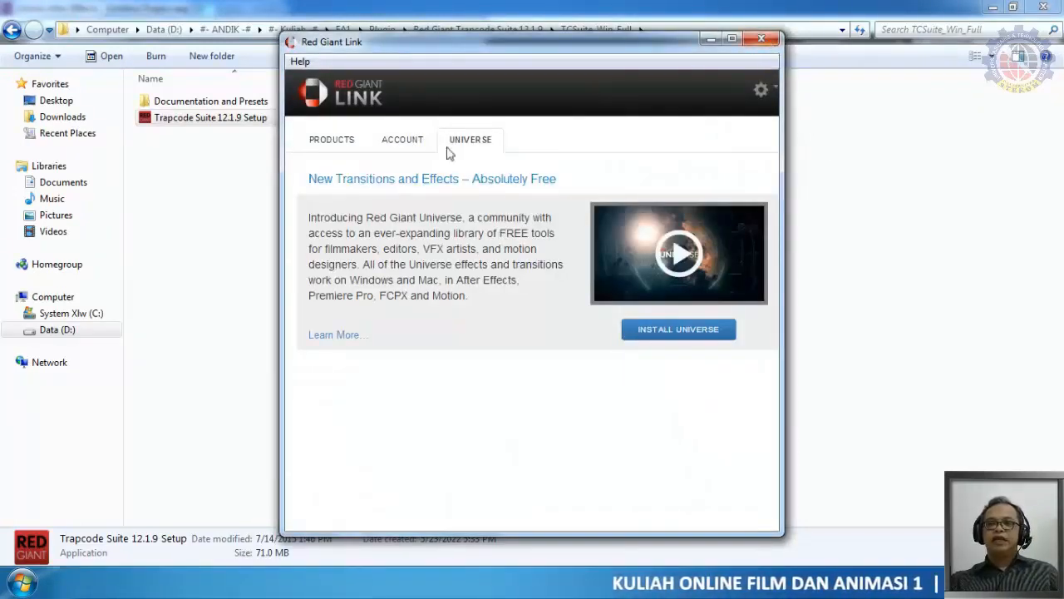
pyautogui.click(760, 39)
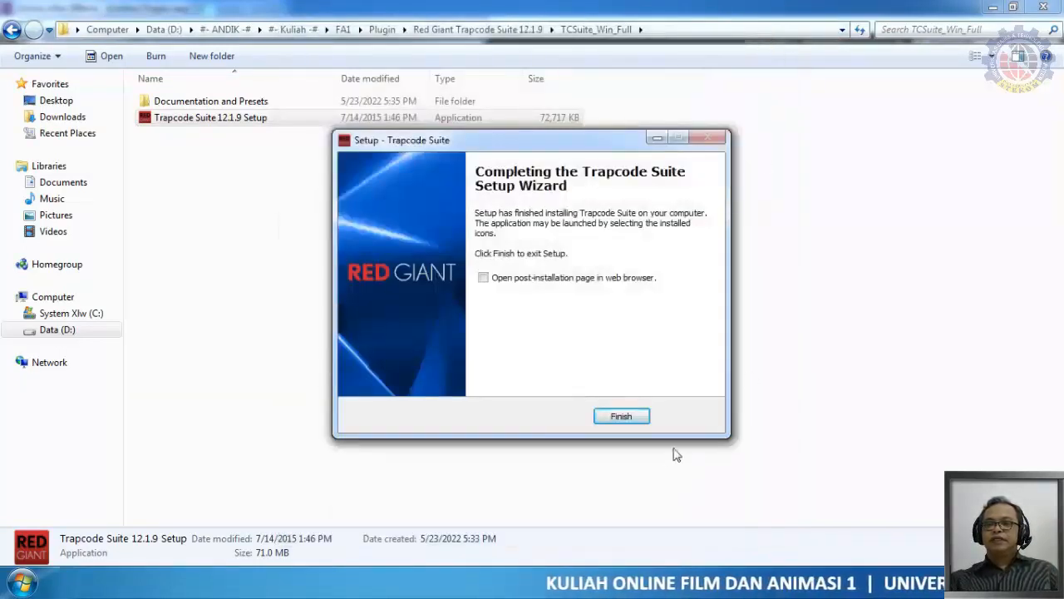
pyautogui.click(616, 418)
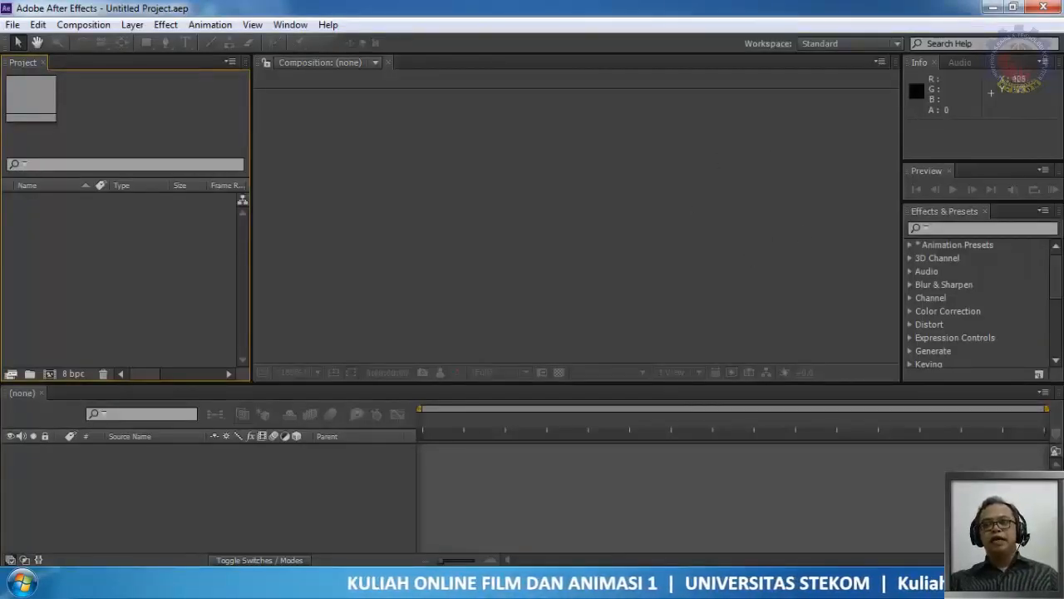
pyautogui.click(1049, 8)
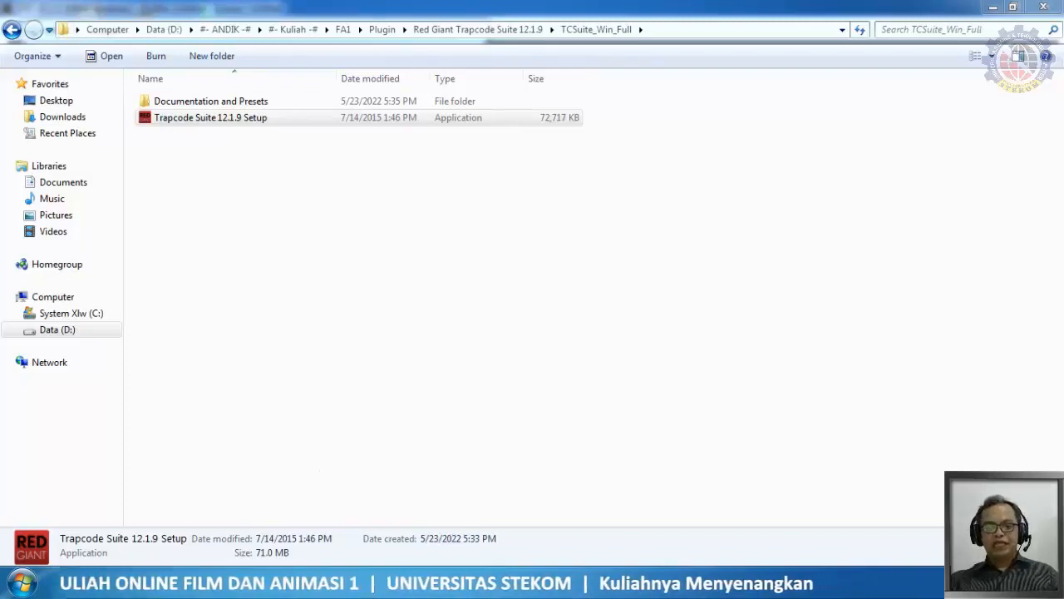
# Switch to PotPlayer, preview Trapcode Mir Sample.mp4, pause it and return the player to windowed mode
pyautogui.moveTo(262, 583)
pyautogui.click(262, 503)
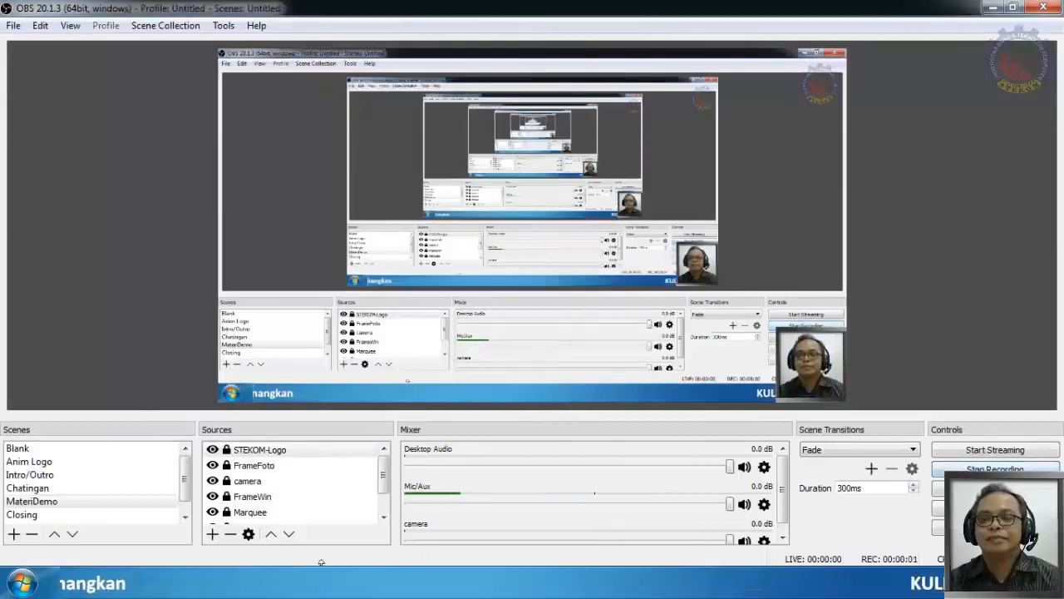
pyautogui.hotkey('alt', 'Tab')
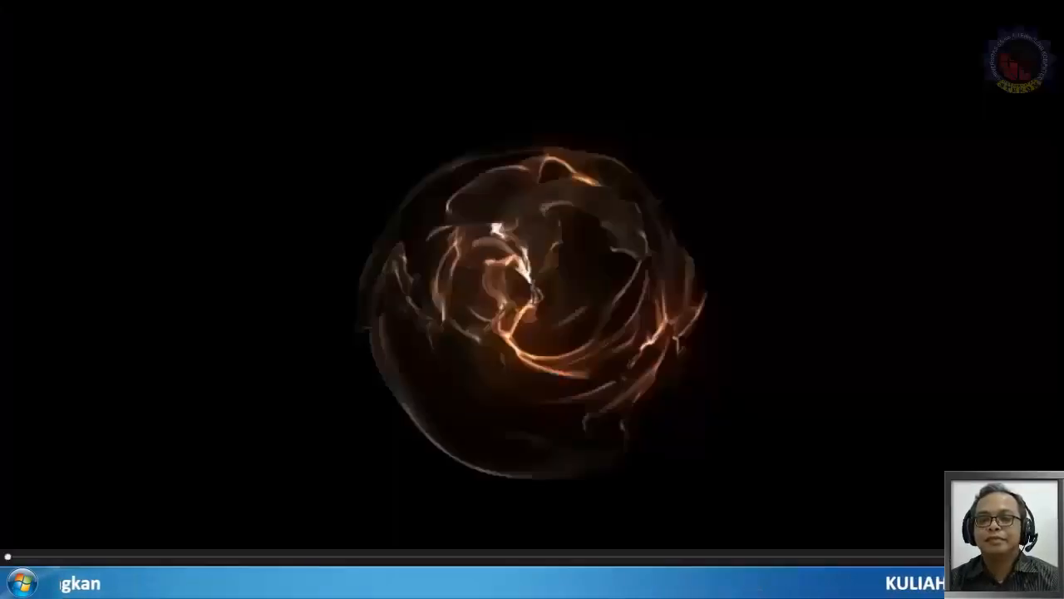
pyautogui.click(490, 354)
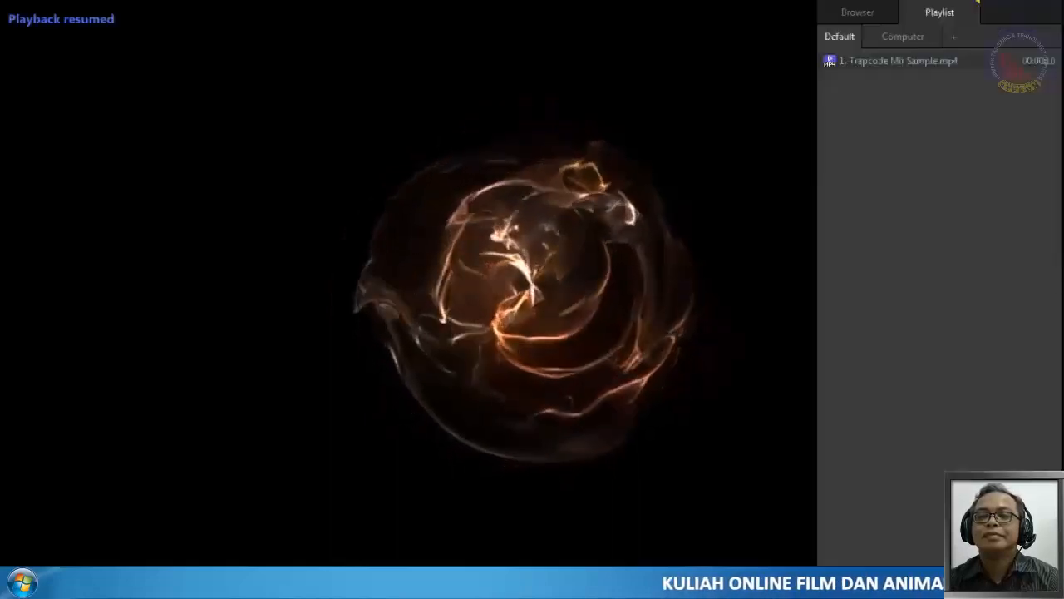
pyautogui.press('space')
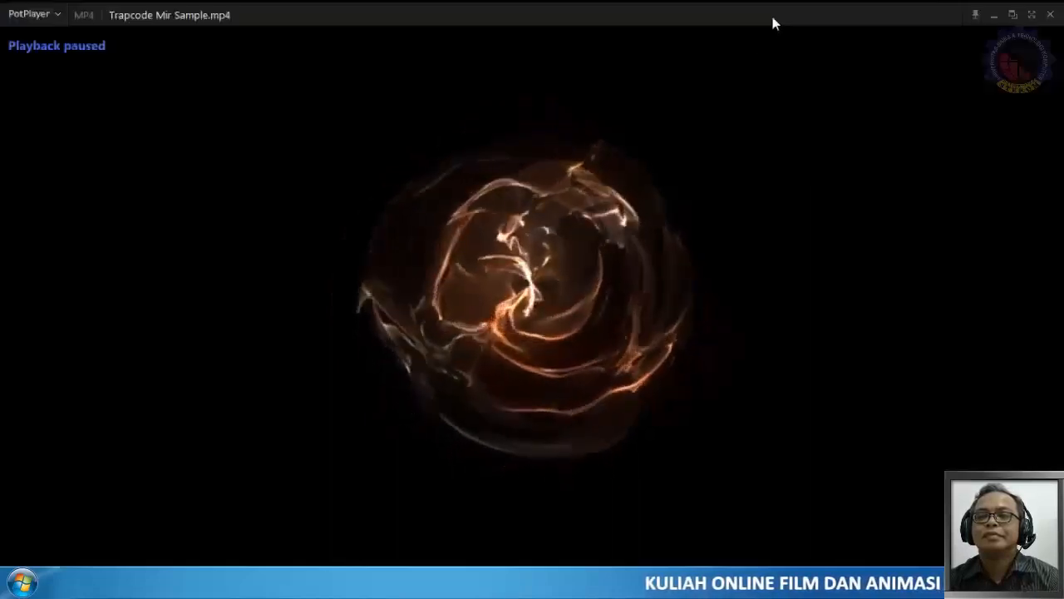
pyautogui.click(1032, 15)
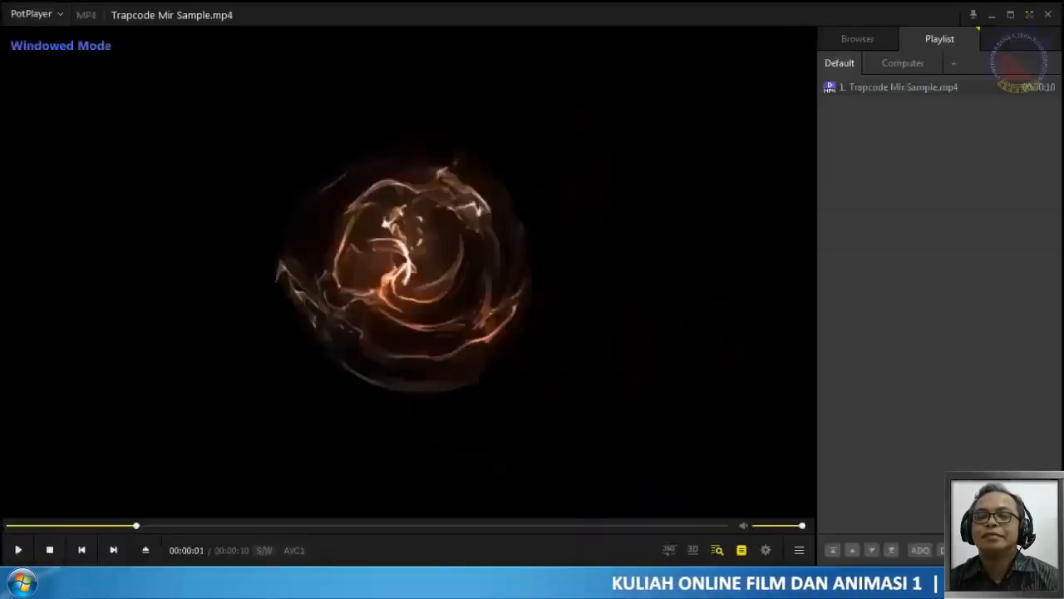
# Switch to Adobe After Effects and check the available effect categories for Trapcode
pyautogui.moveTo(261, 582)
pyautogui.click(261, 499)
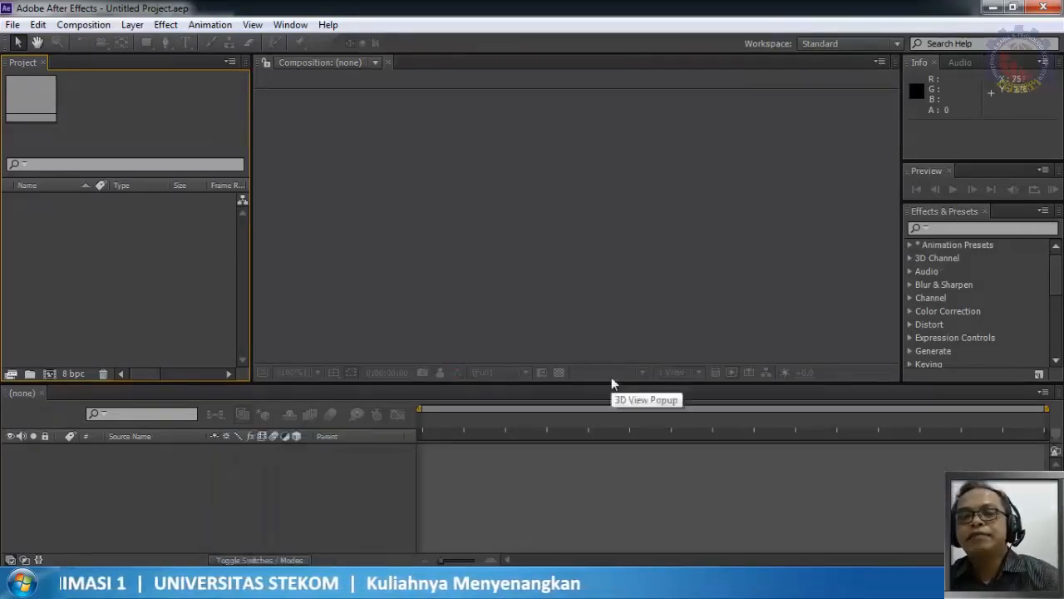
pyautogui.rightClick(312, 581)
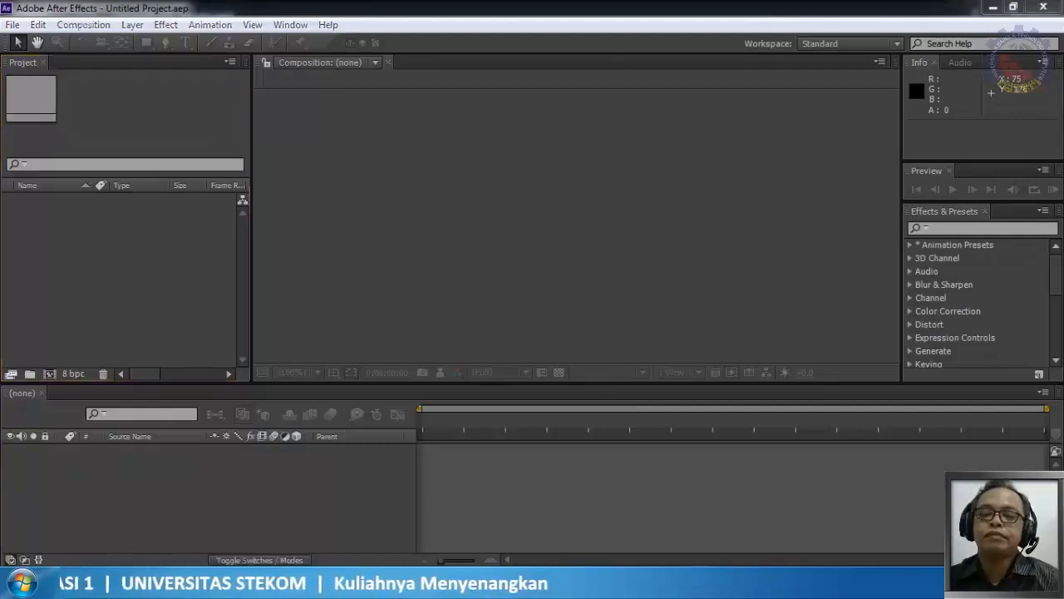
pyautogui.click(319, 540)
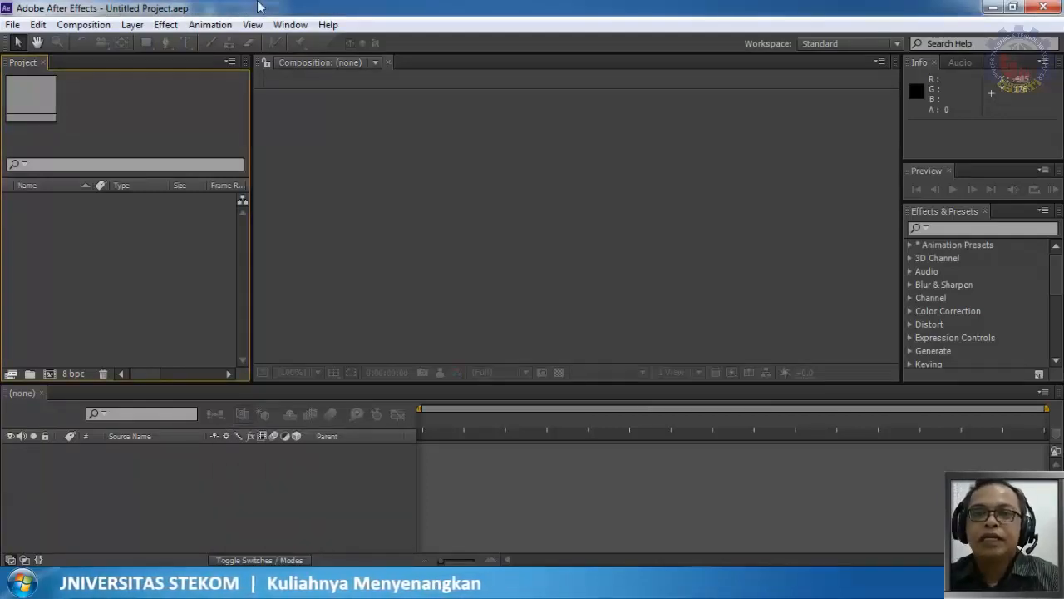
pyautogui.click(169, 25)
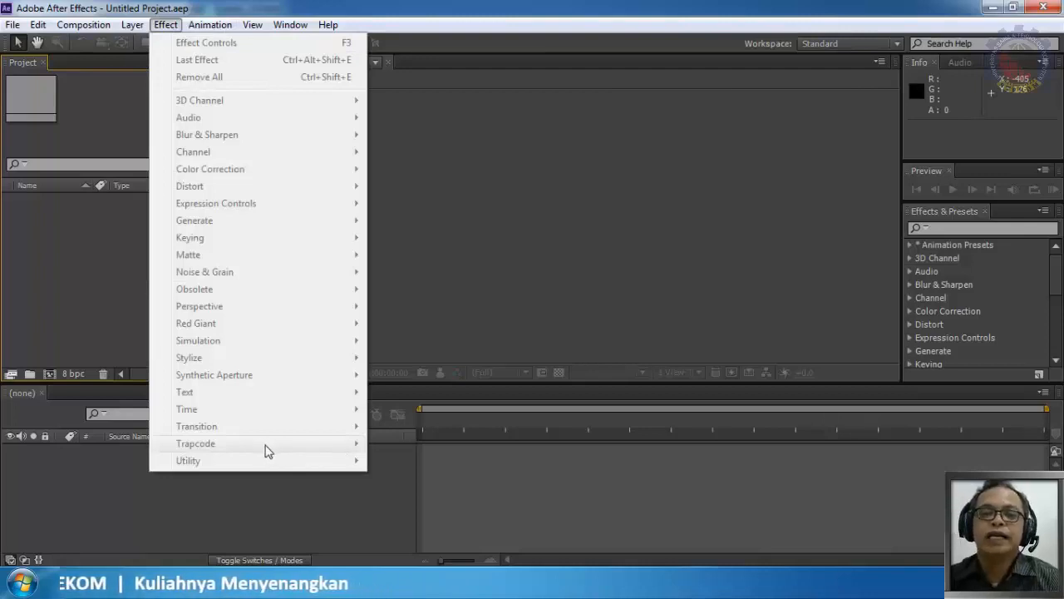
pyautogui.click(171, 28)
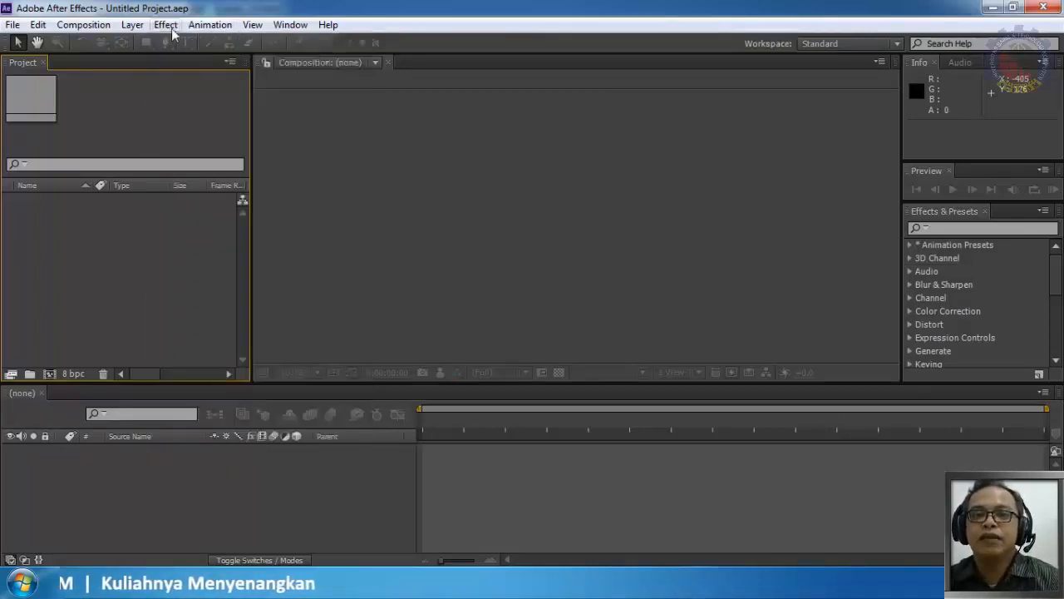
# Start a new composition with a custom size, 720 px wide with the aspect ratio locked to 16:9
pyautogui.click(84, 24)
pyautogui.click(106, 43)
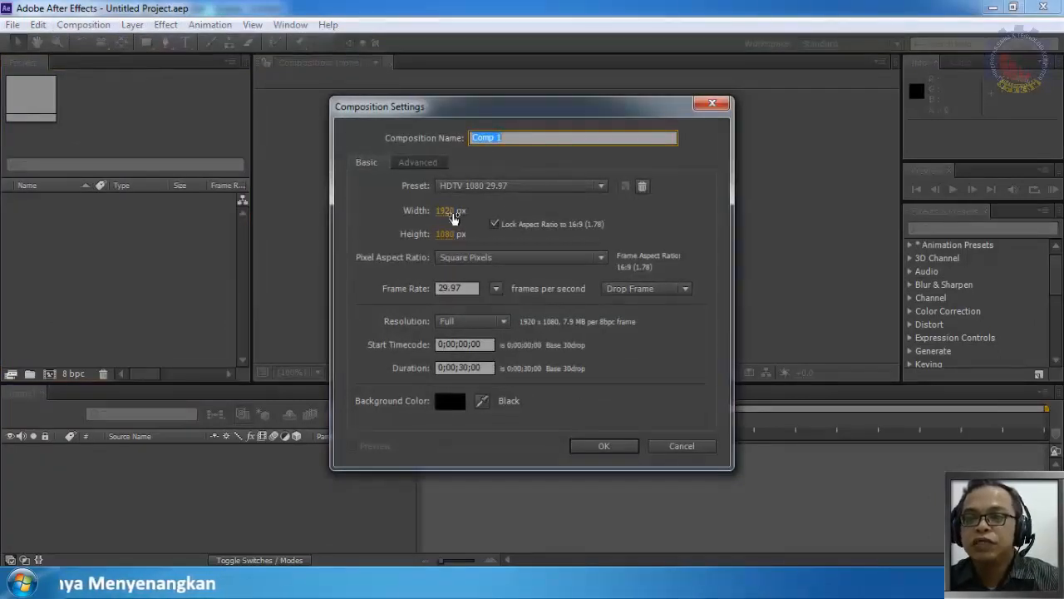
pyautogui.click(475, 186)
pyautogui.click(672, 35)
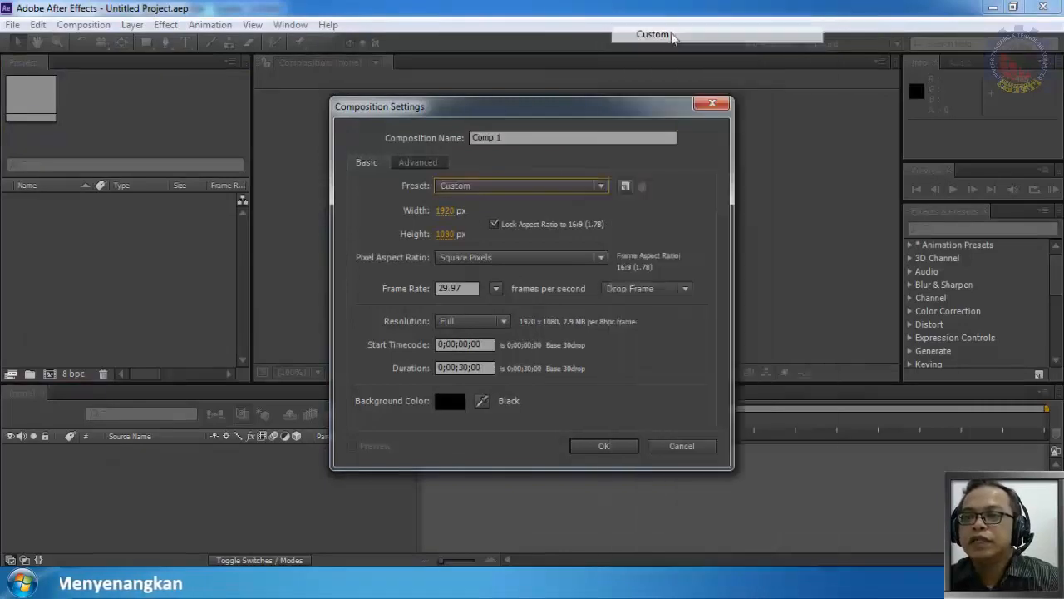
pyautogui.click(456, 209)
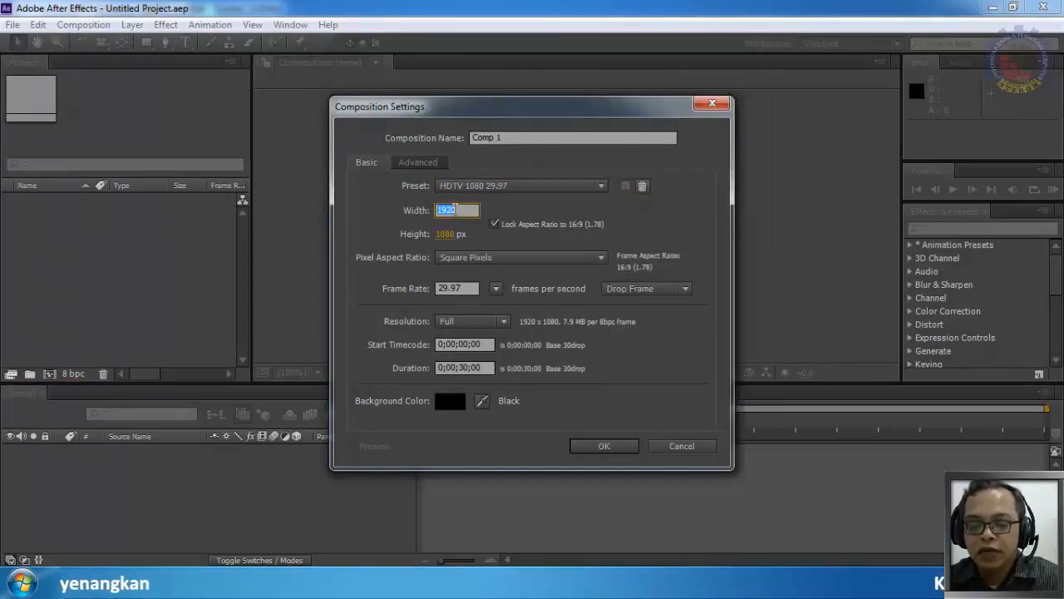
pyautogui.write('720')
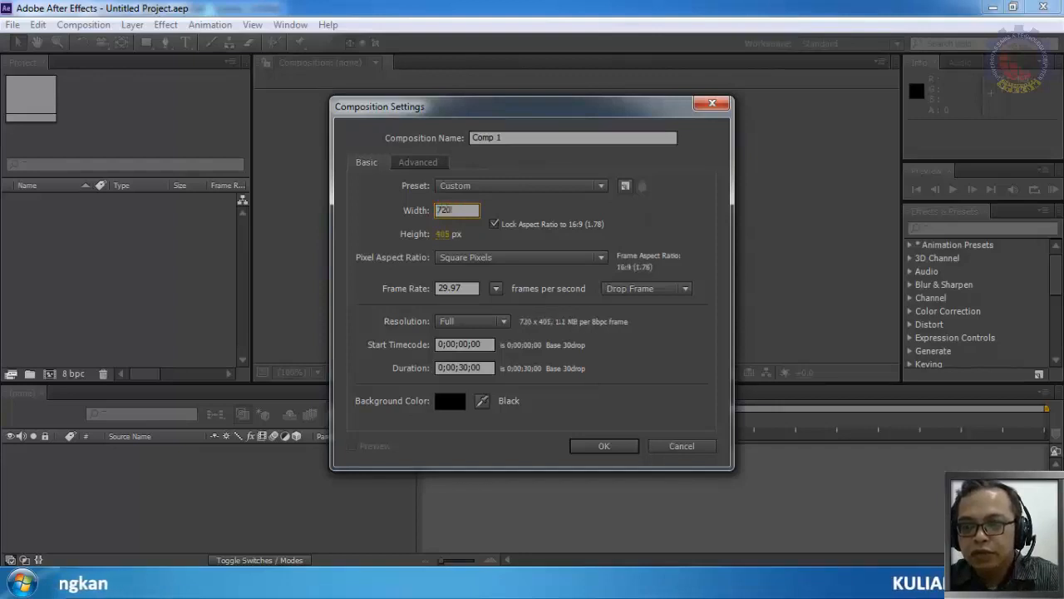
pyautogui.press('Tab')
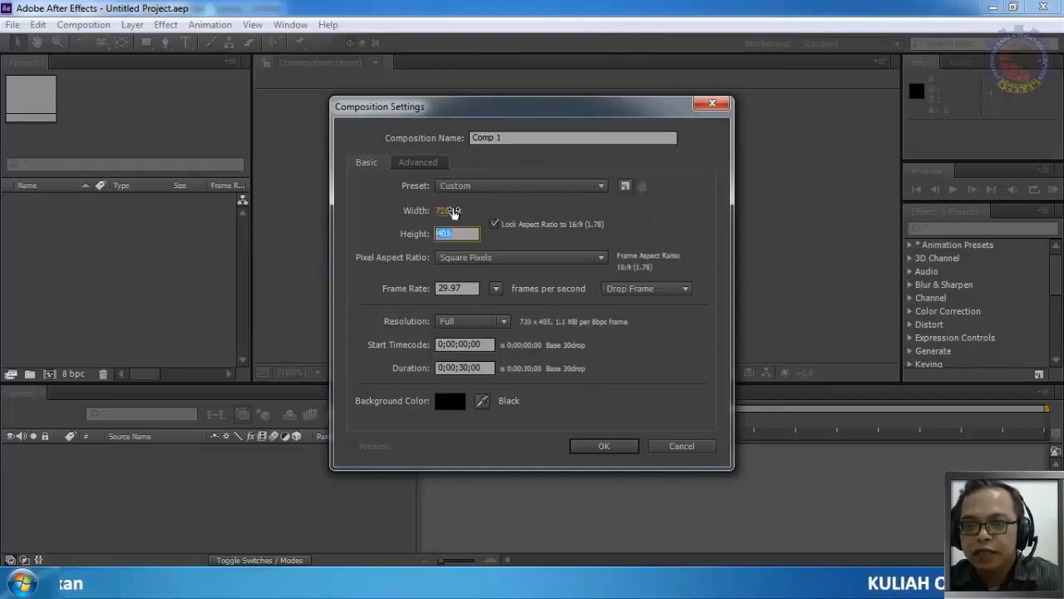
# Set the composition to 25 frames per second with a 10-second duration and create it
pyautogui.click(496, 288)
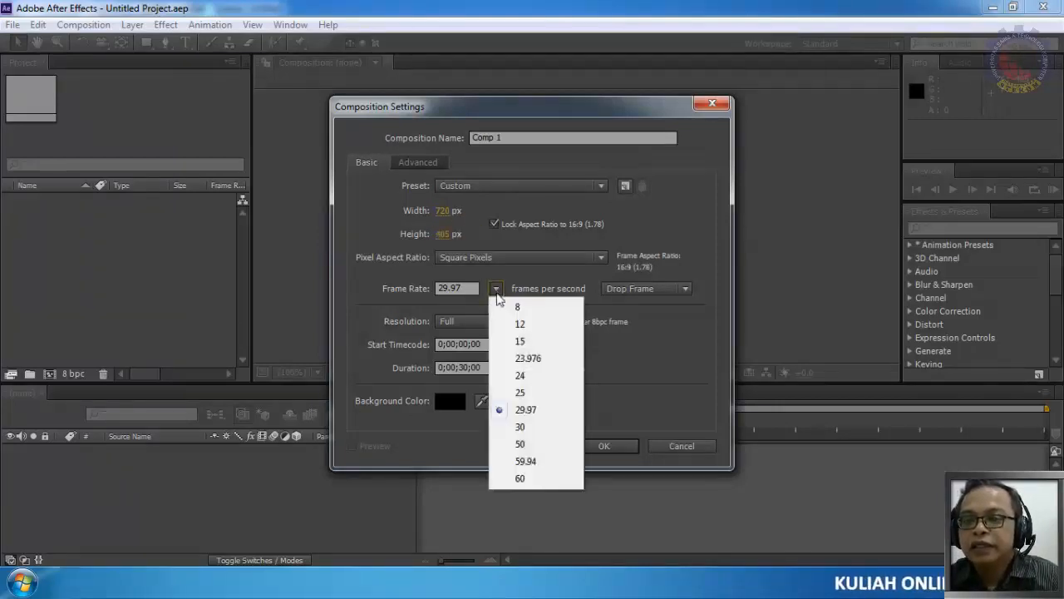
pyautogui.click(521, 392)
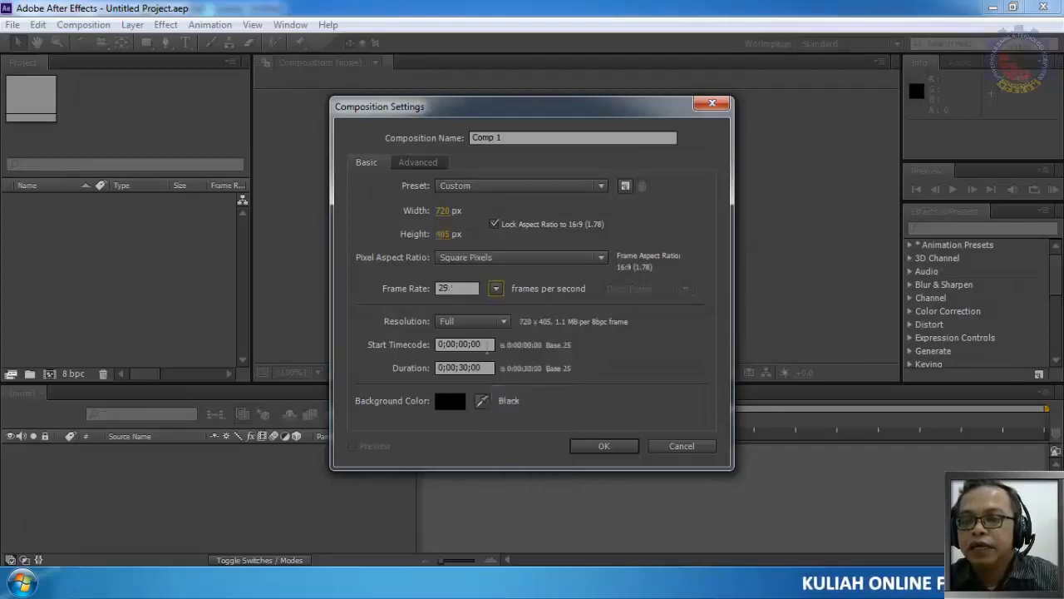
pyautogui.doubleClick(462, 366)
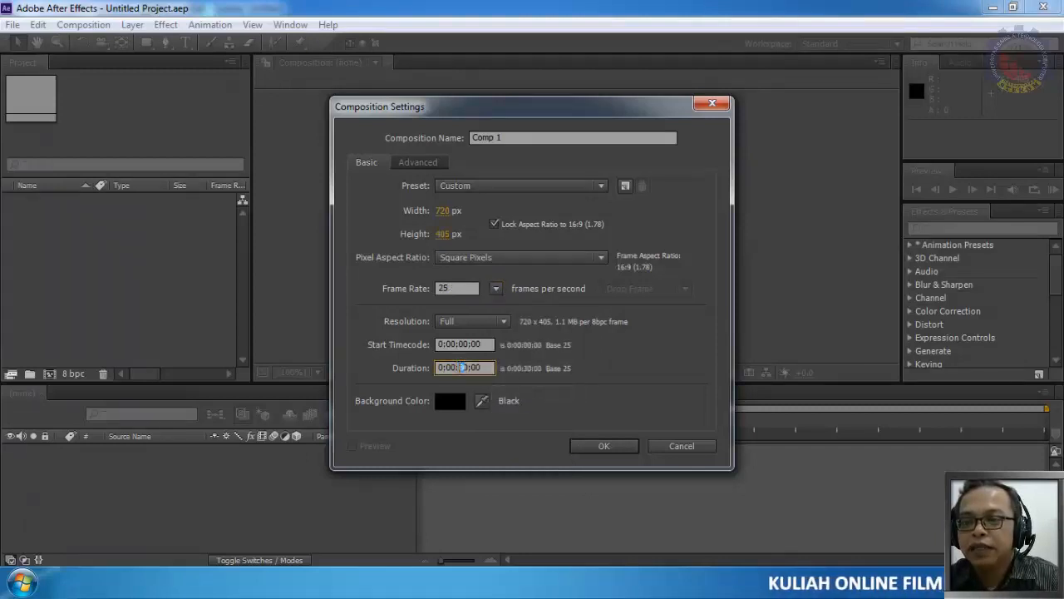
pyautogui.write('10')
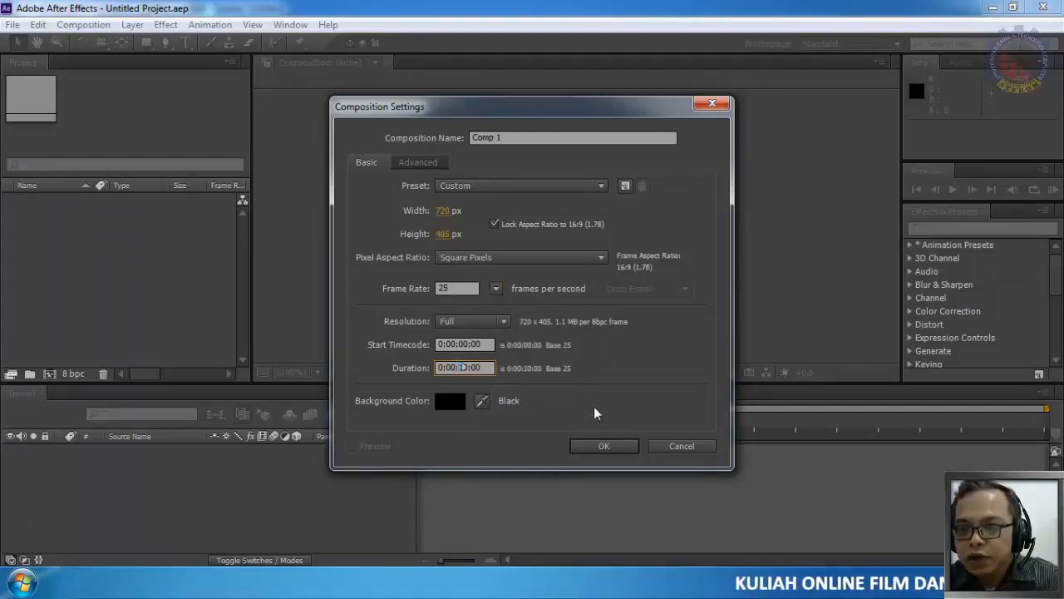
pyautogui.click(616, 450)
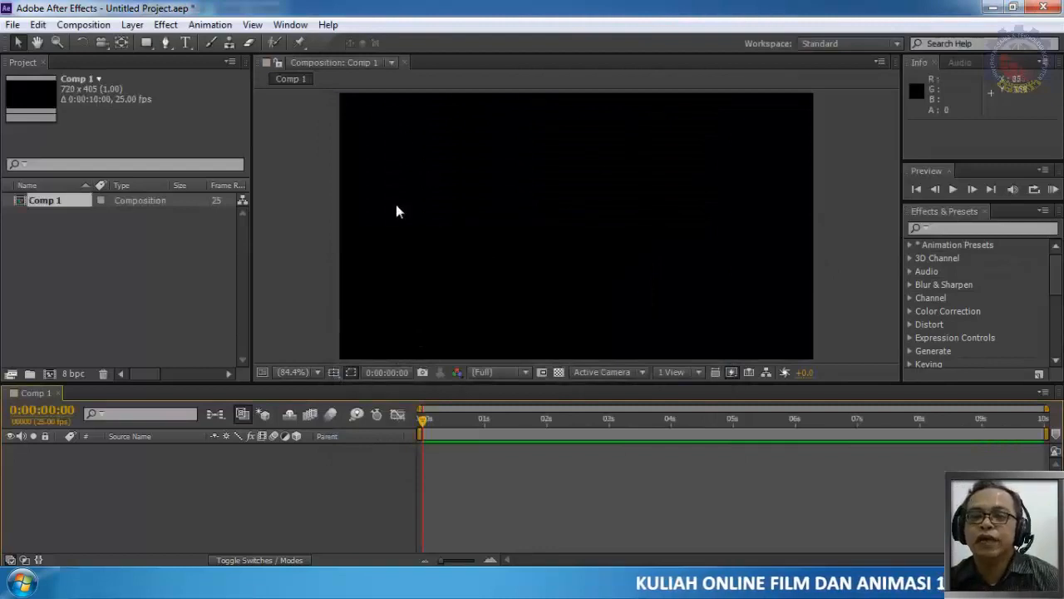
# Add a text layer to the composition reading "STEKOM GRAPHIC"
pyautogui.click(37, 42)
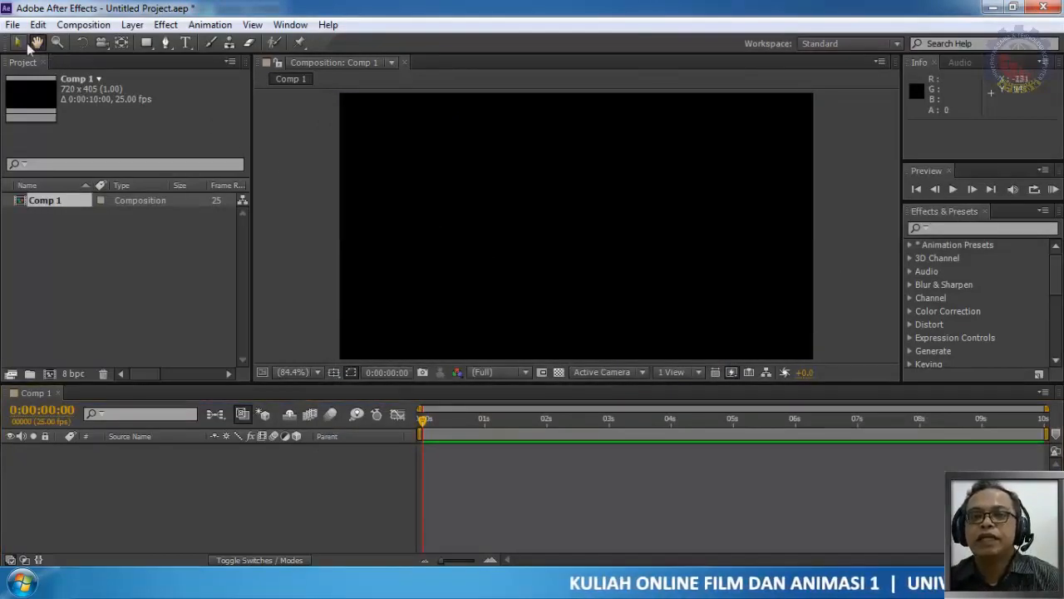
pyautogui.click(20, 45)
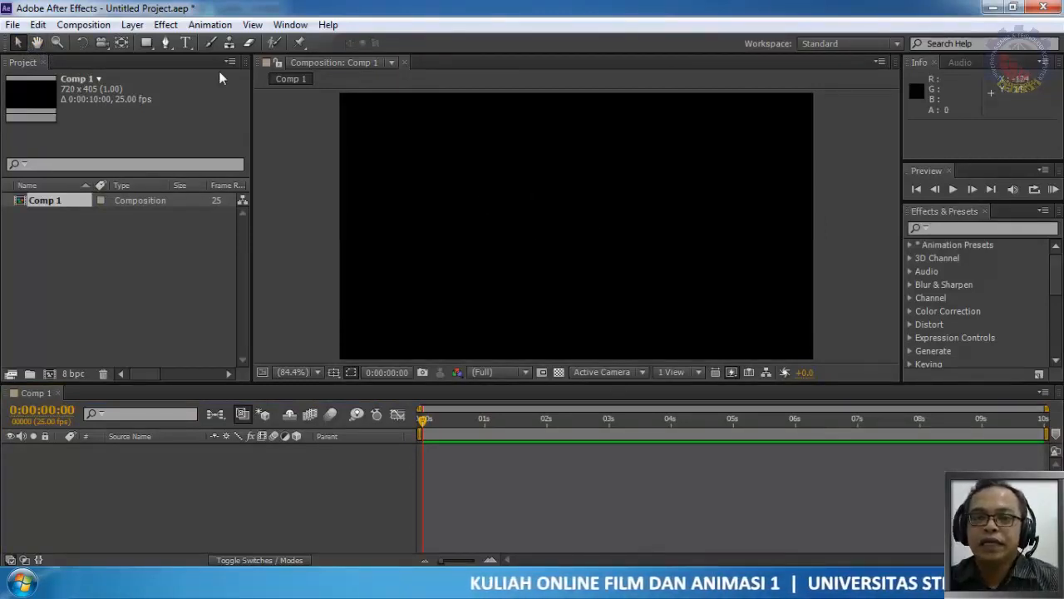
pyautogui.rightClick(162, 489)
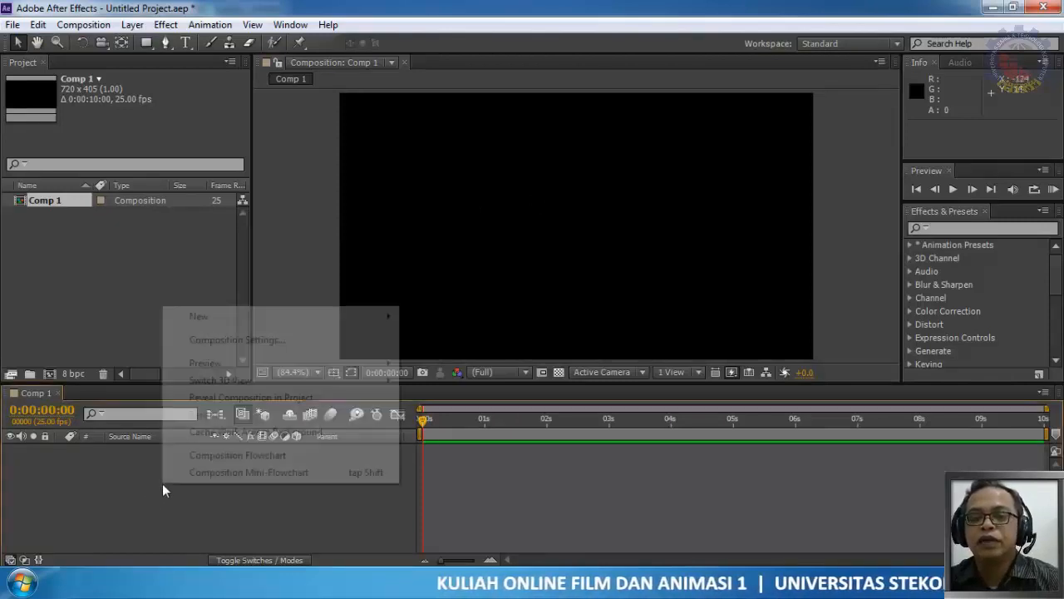
pyautogui.moveTo(256, 320)
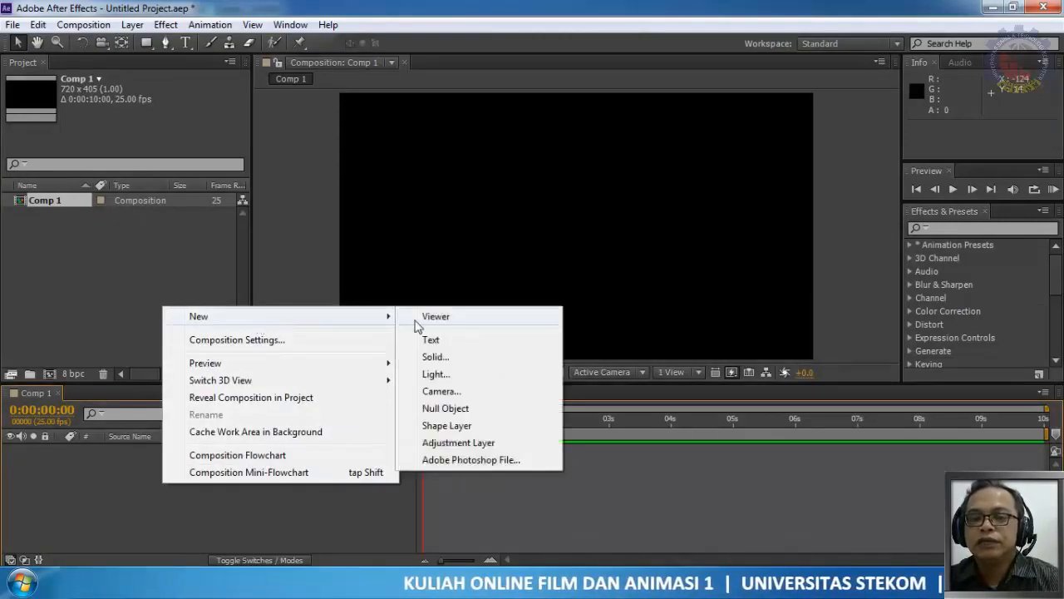
pyautogui.click(431, 340)
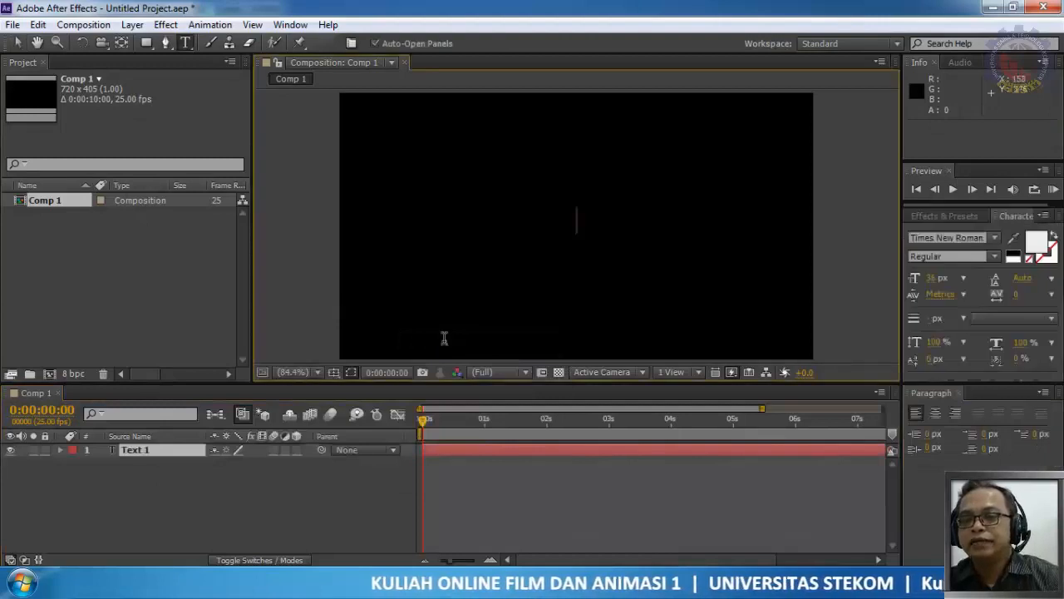
pyautogui.write('STEK')
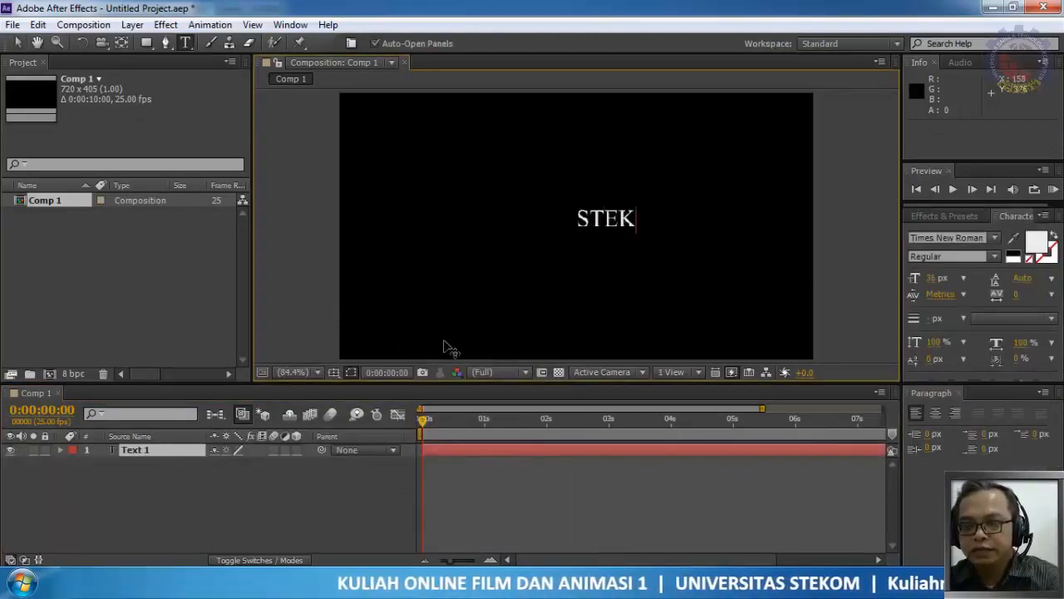
pyautogui.write('OM')
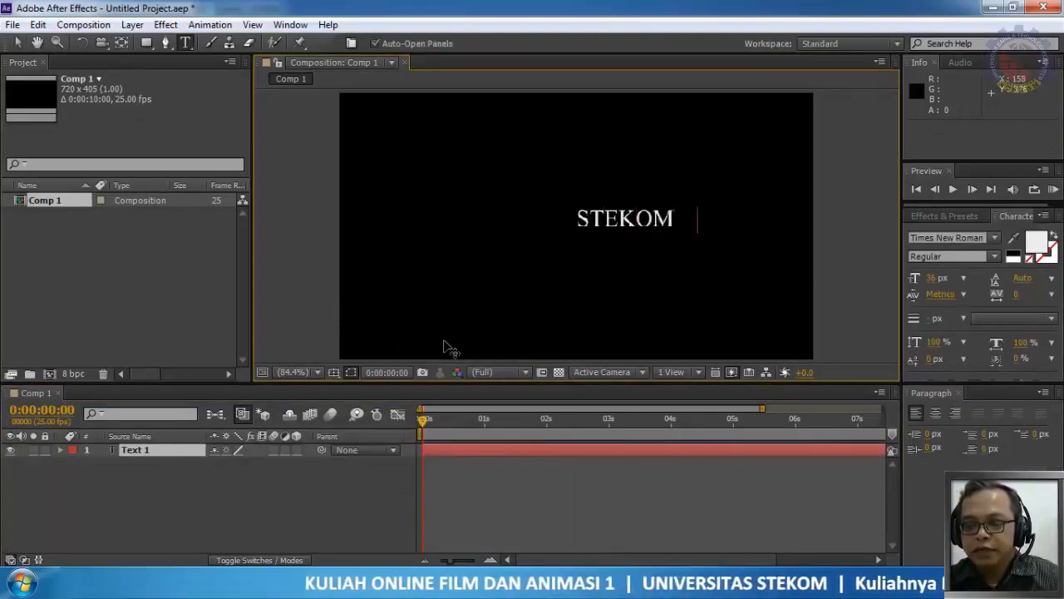
pyautogui.write(' GRAPHI')
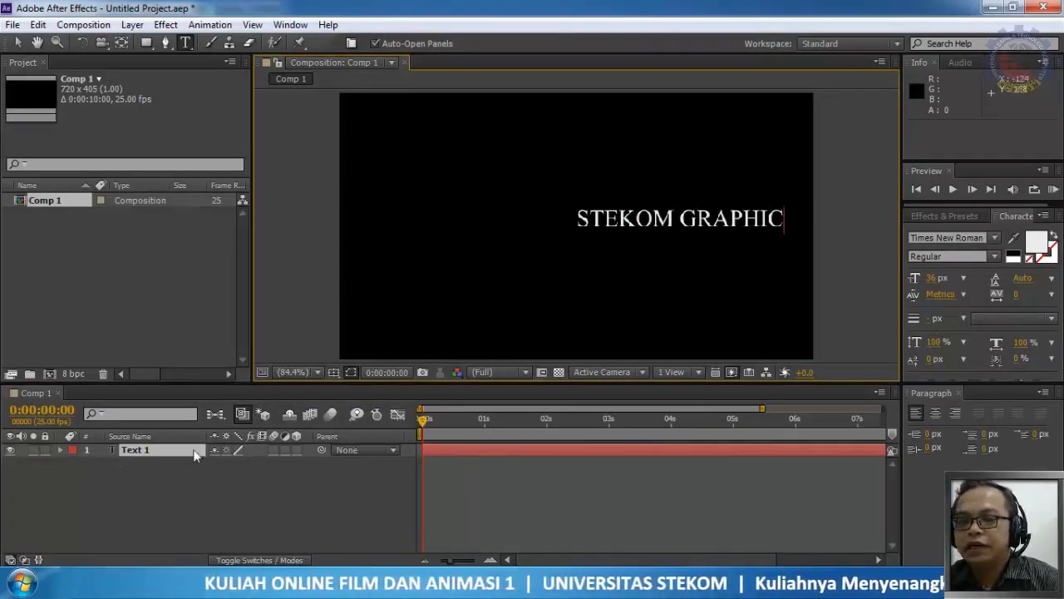
# Center-align the whole title text and set its font to Trebuchet MS at 44 px
pyautogui.moveTo(580, 221); pyautogui.dragTo(824, 226)
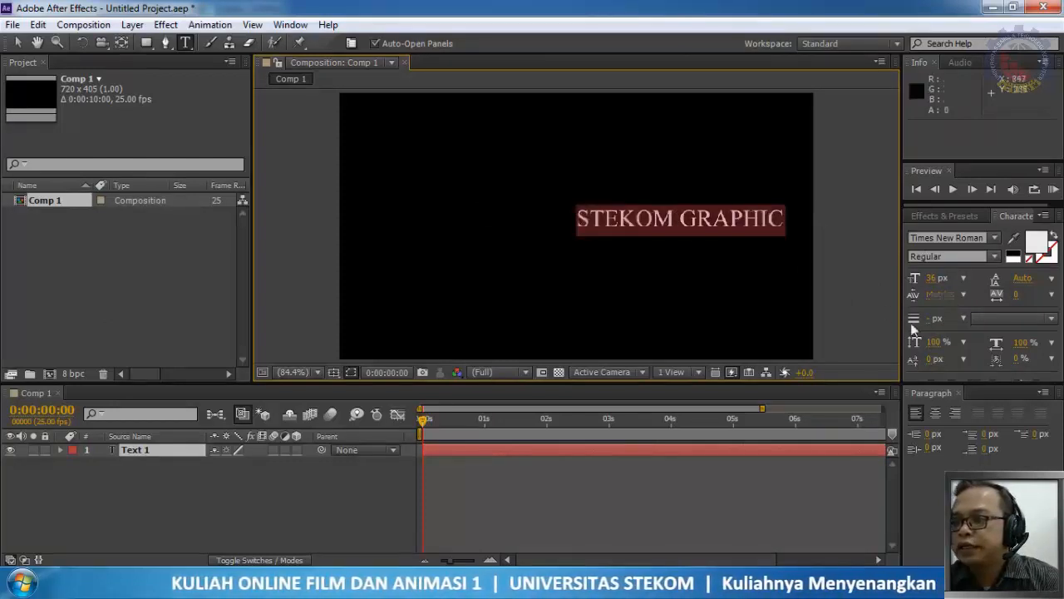
pyautogui.click(935, 413)
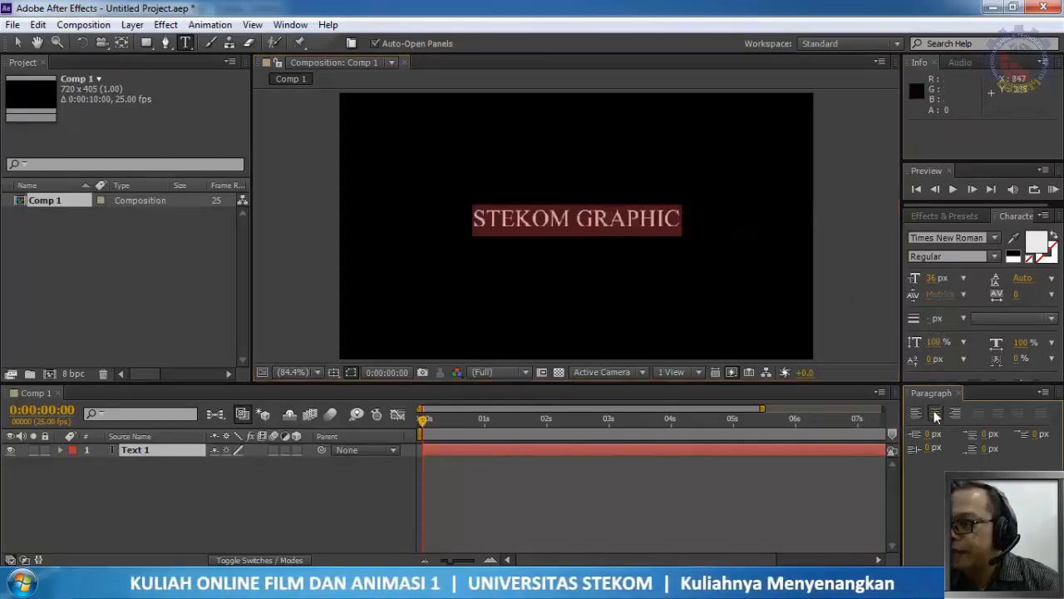
pyautogui.click(995, 240)
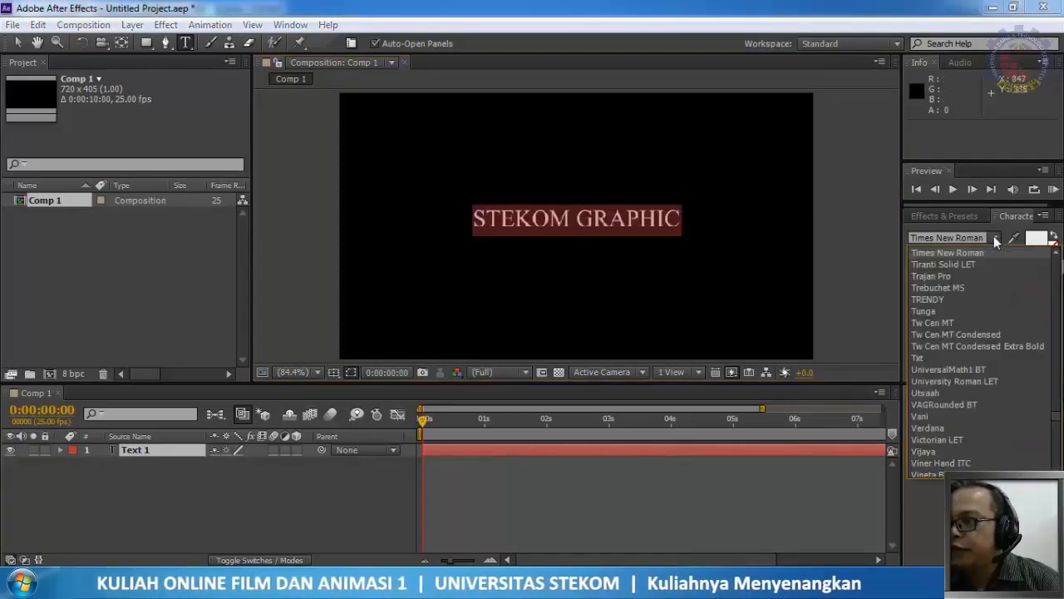
pyautogui.click(973, 290)
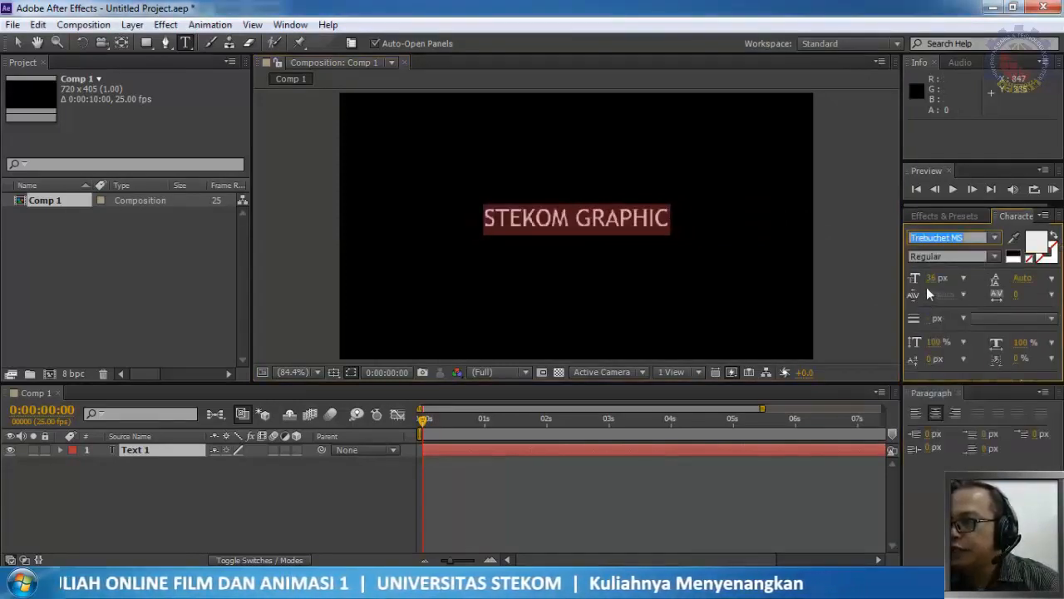
pyautogui.moveTo(930, 277); pyautogui.dragTo(932, 279)
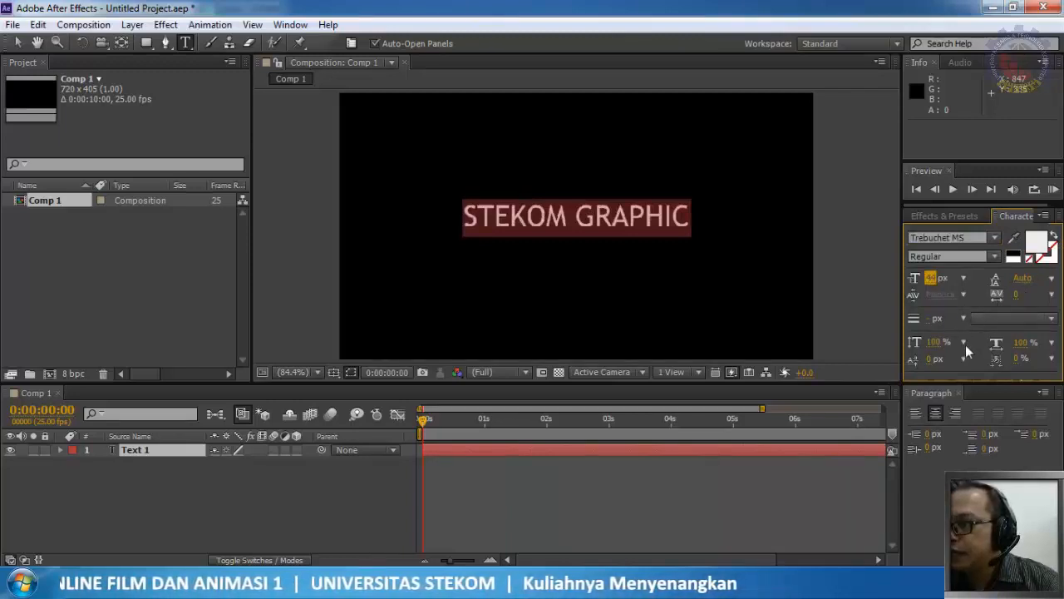
# Try the Italic style on the title, set it to Bold instead, and finish editing the text
pyautogui.click(971, 257)
pyautogui.click(964, 292)
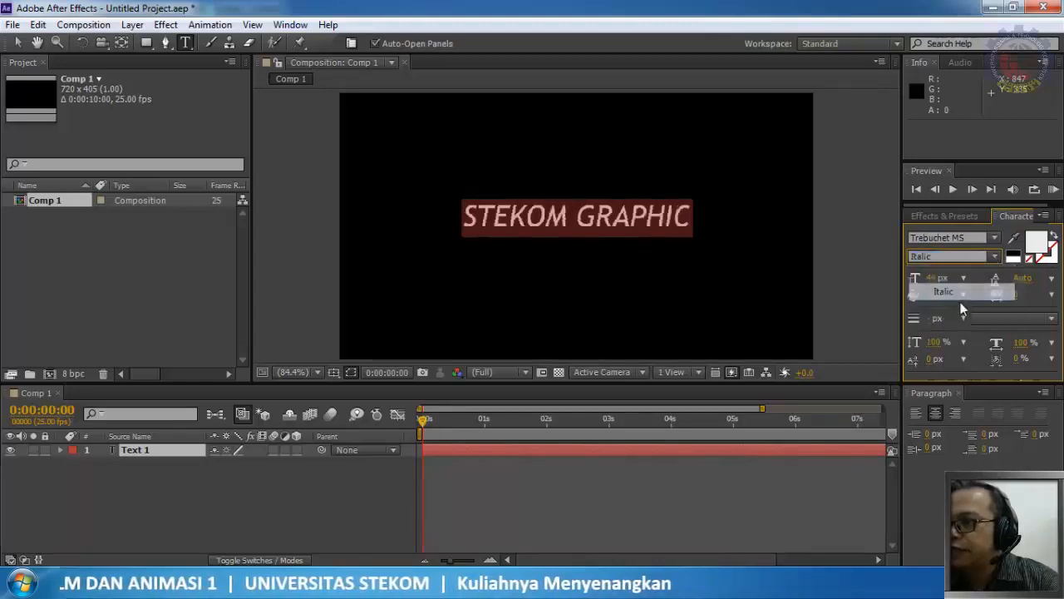
pyautogui.click(990, 256)
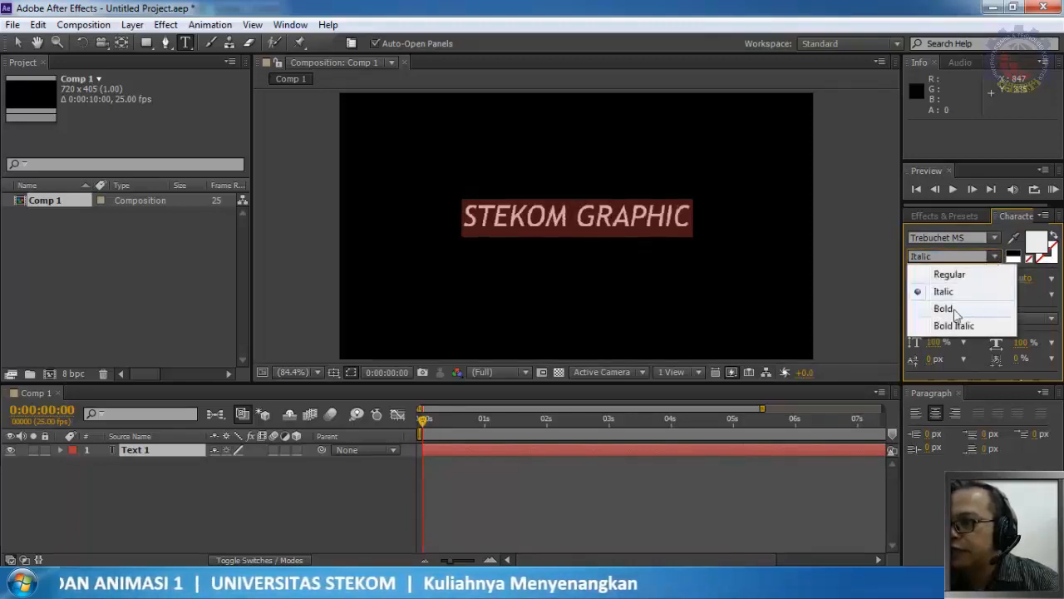
pyautogui.click(953, 309)
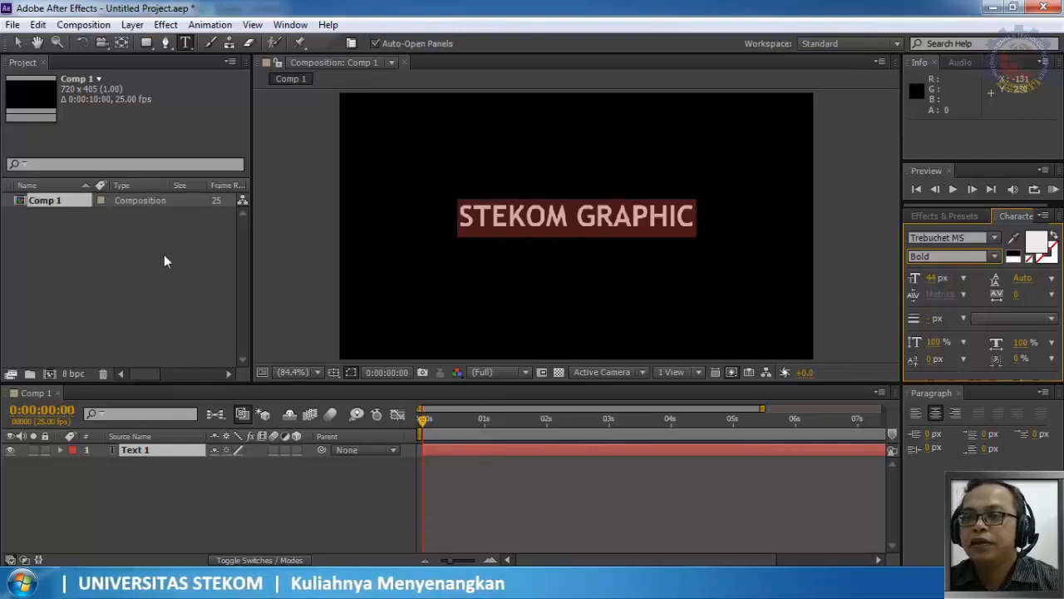
pyautogui.click(18, 42)
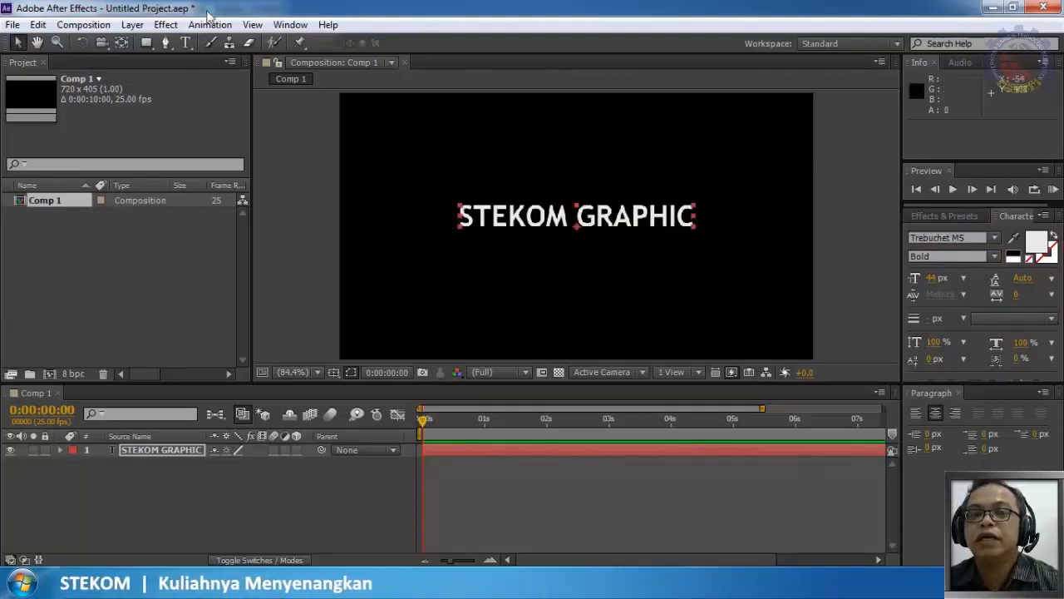
# Apply the Trapcode Starglow effect to the STEKOM GRAPHIC layer and allow After Effects through Windows Firewall on private networks
pyautogui.click(163, 25)
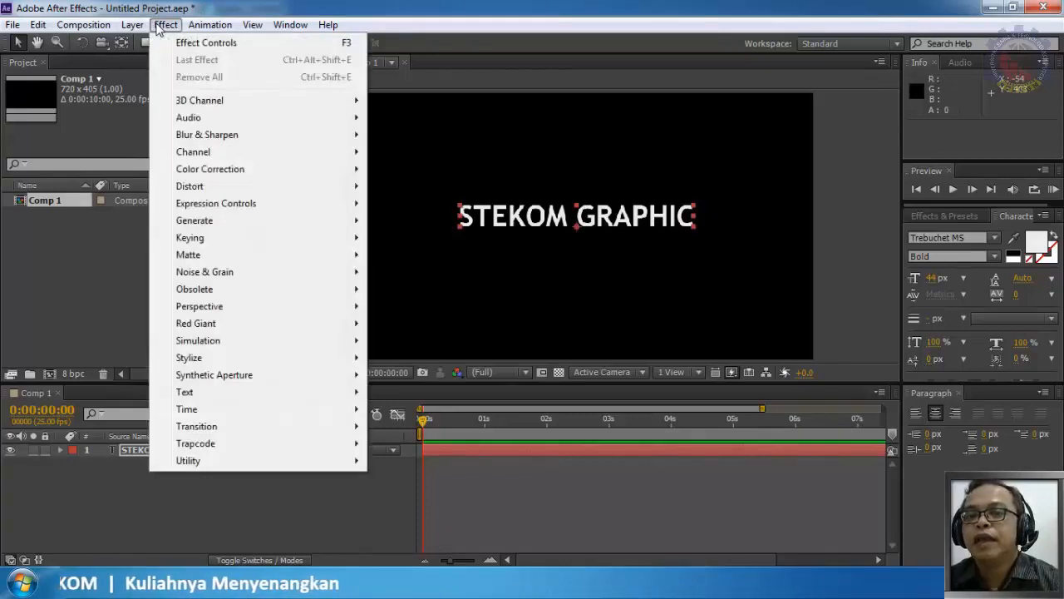
pyautogui.moveTo(285, 445)
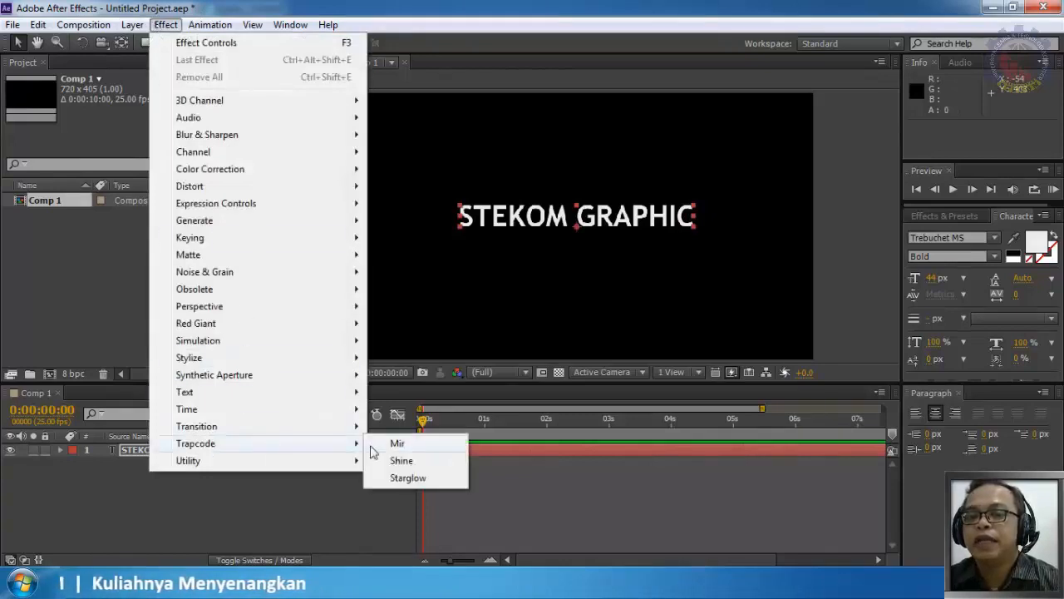
pyautogui.click(441, 480)
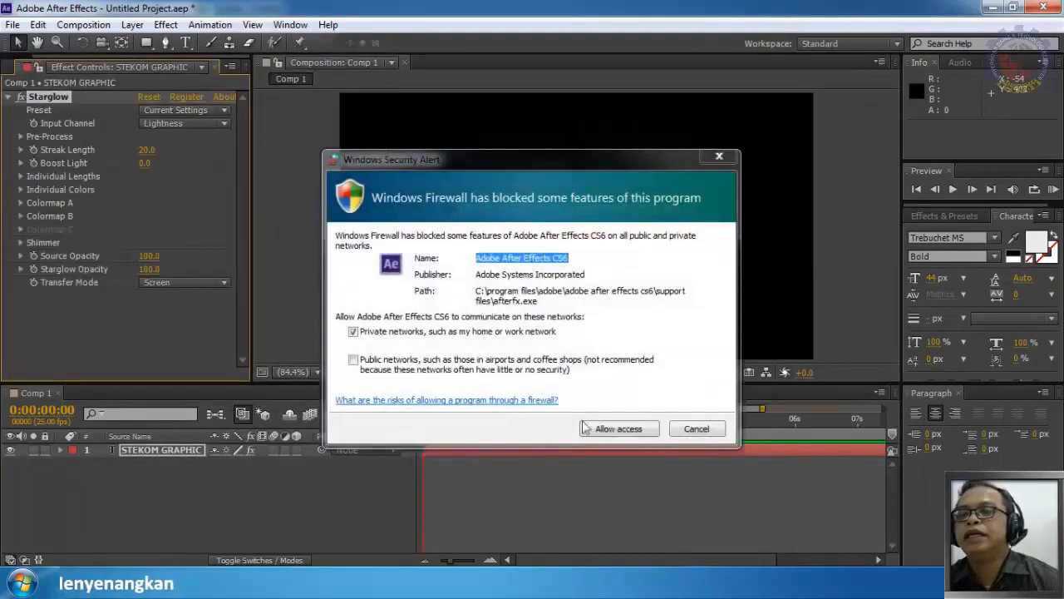
pyautogui.click(624, 434)
pyautogui.click(625, 428)
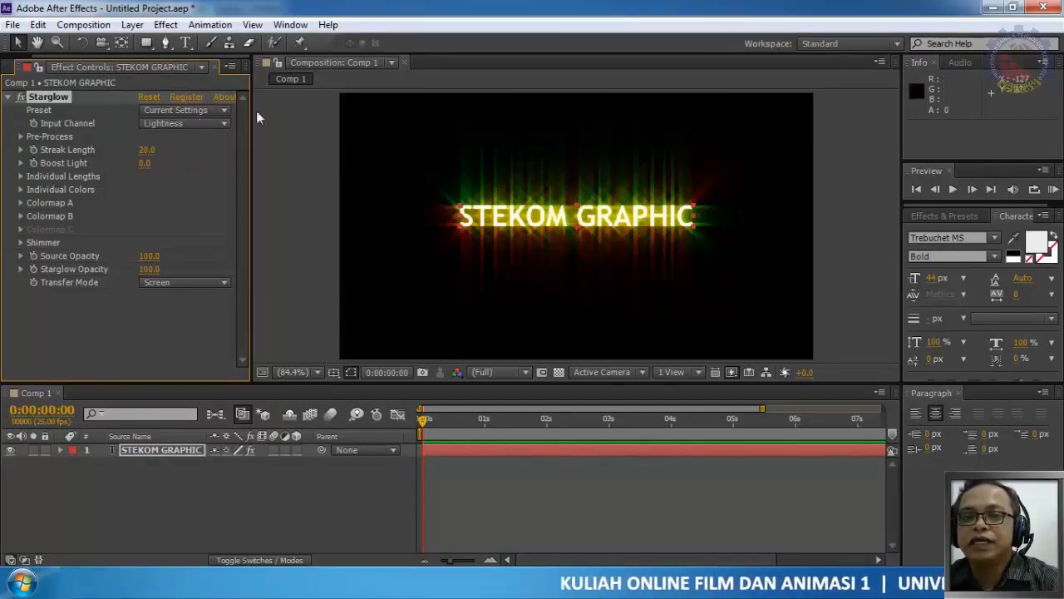
# Try the Red, Green and White Star presets of the Starglow effect on the title
pyautogui.click(224, 115)
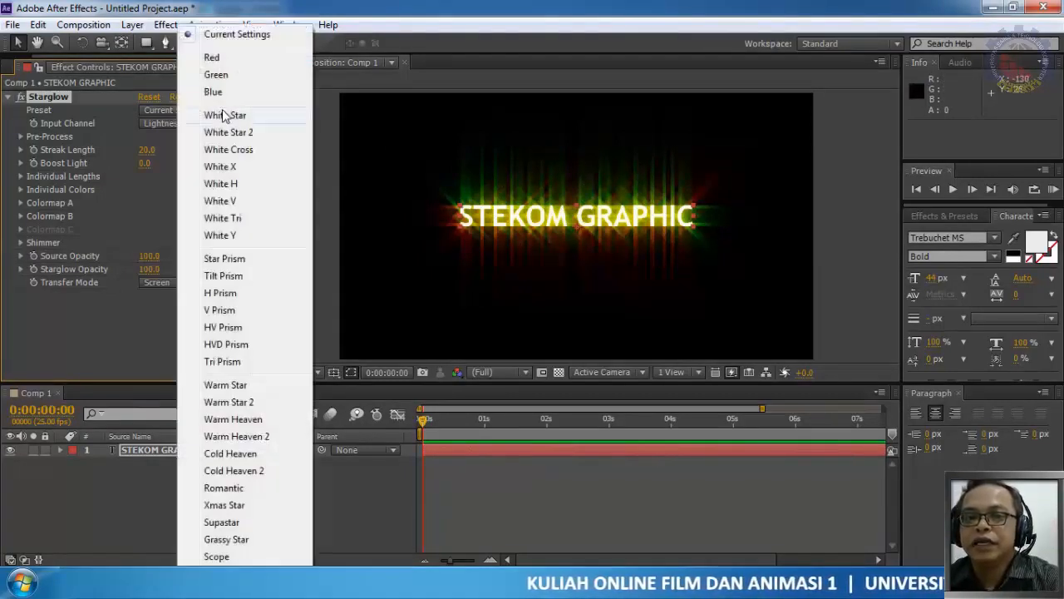
pyautogui.click(219, 59)
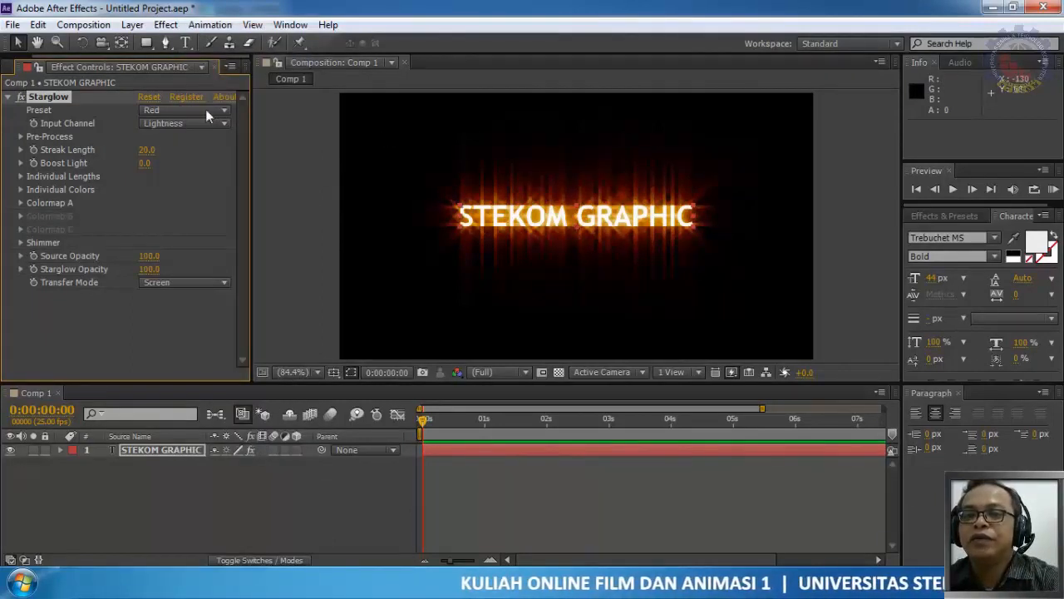
pyautogui.click(205, 109)
pyautogui.click(219, 75)
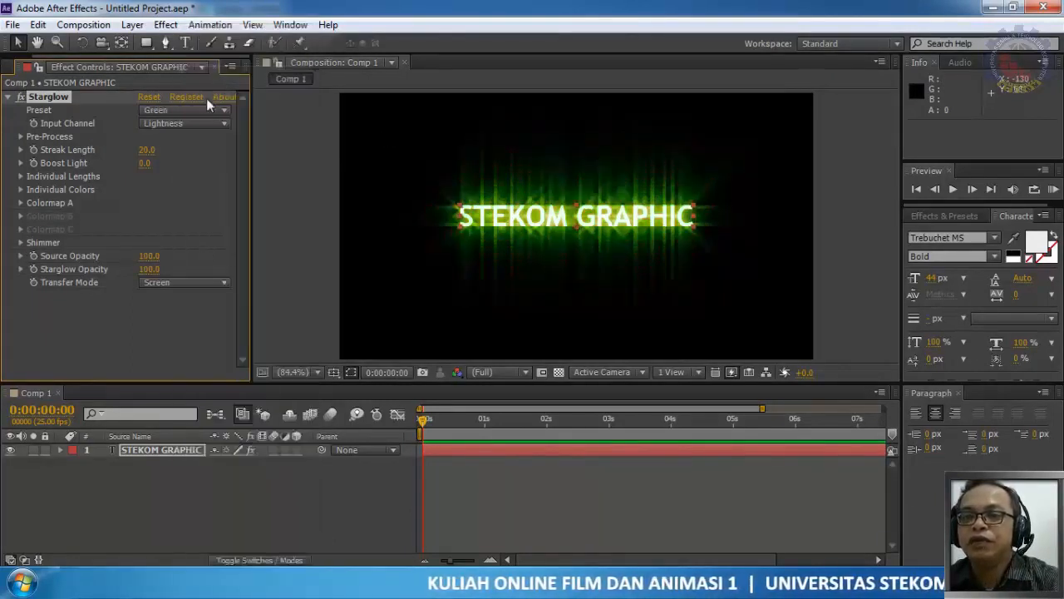
pyautogui.click(196, 111)
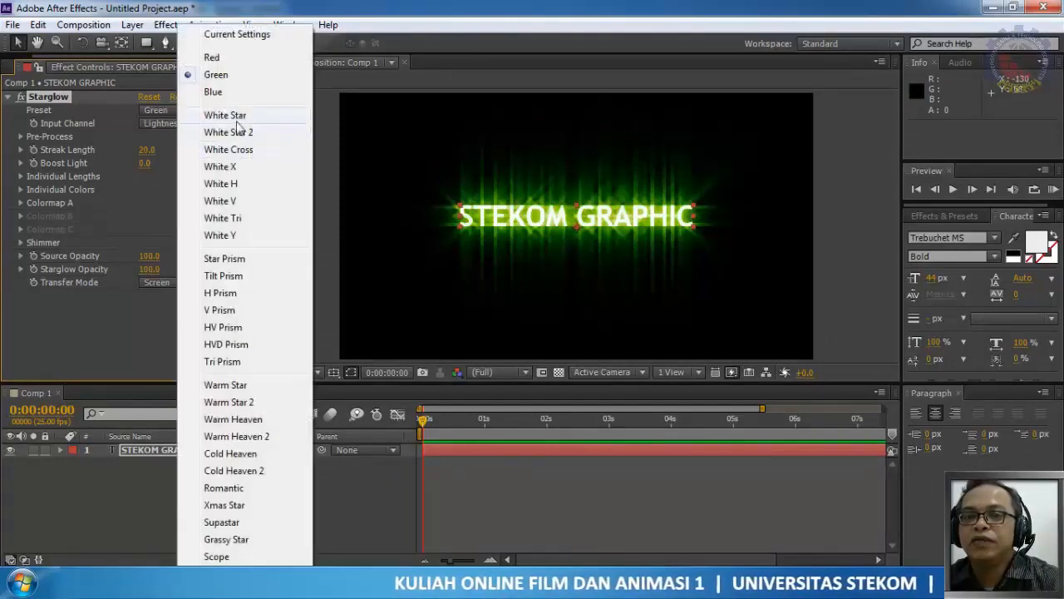
pyautogui.click(236, 119)
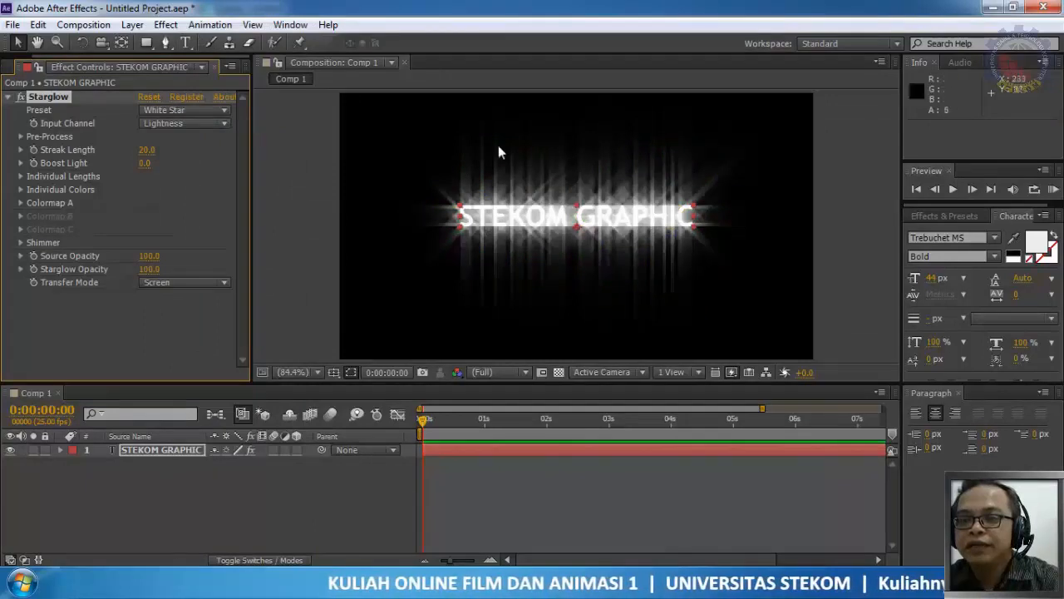
# Try the White X, White H and White V presets of the Starglow effect on the title
pyautogui.click(208, 112)
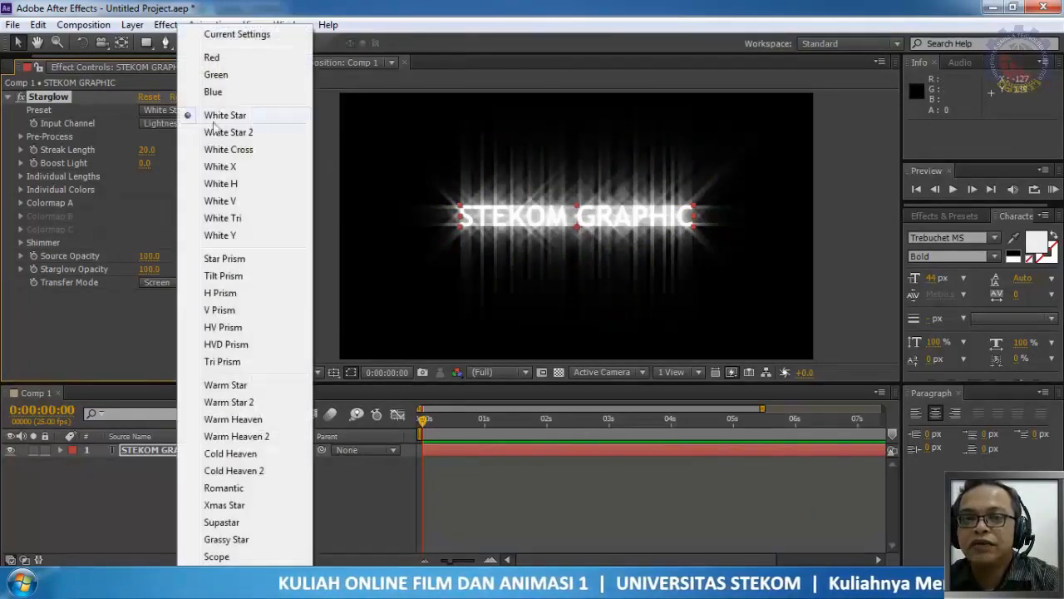
pyautogui.click(234, 169)
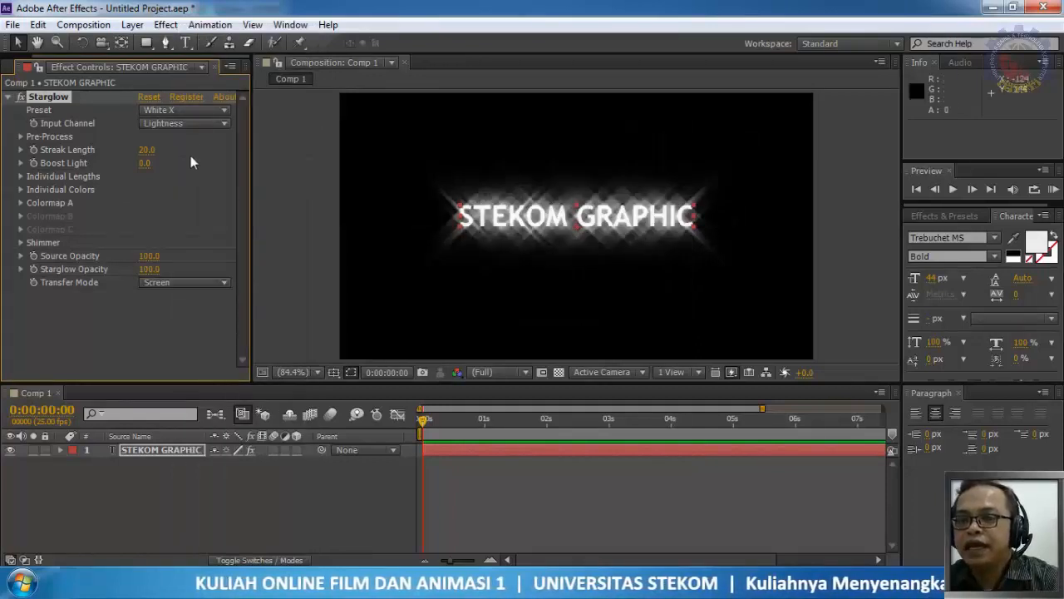
pyautogui.click(208, 112)
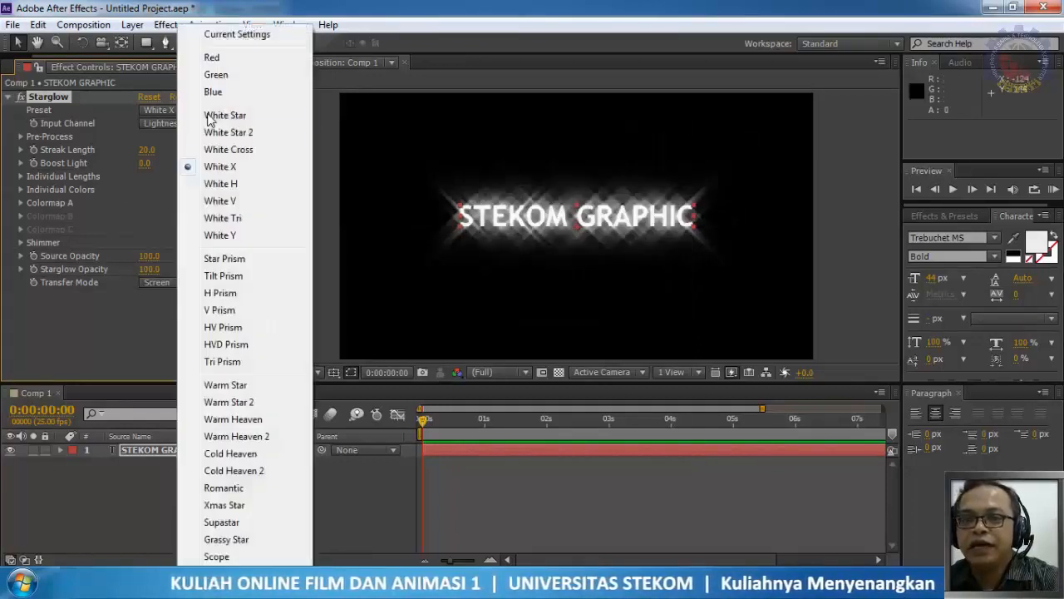
pyautogui.click(234, 181)
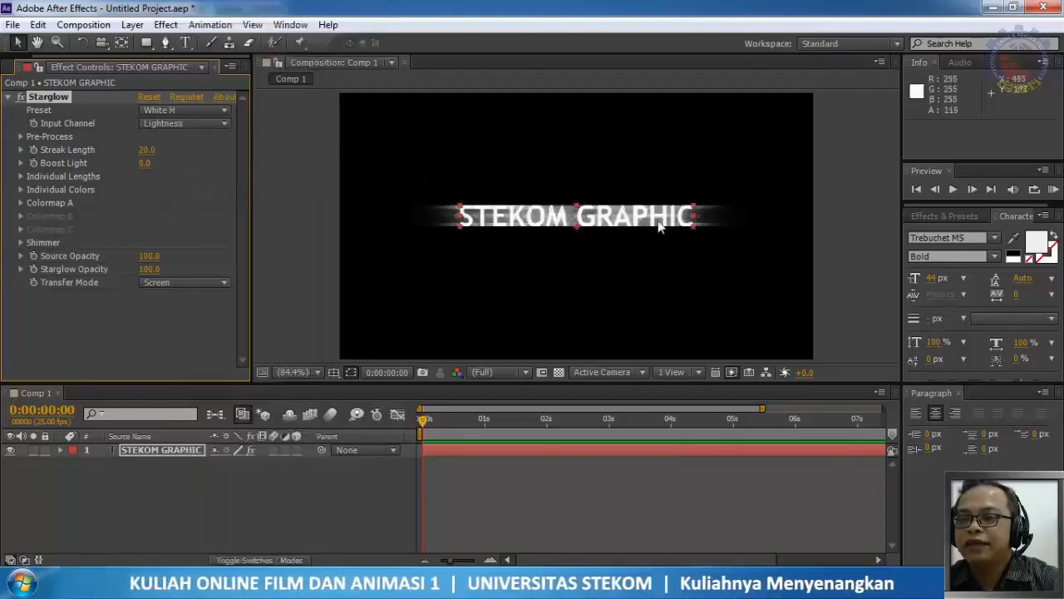
pyautogui.click(196, 111)
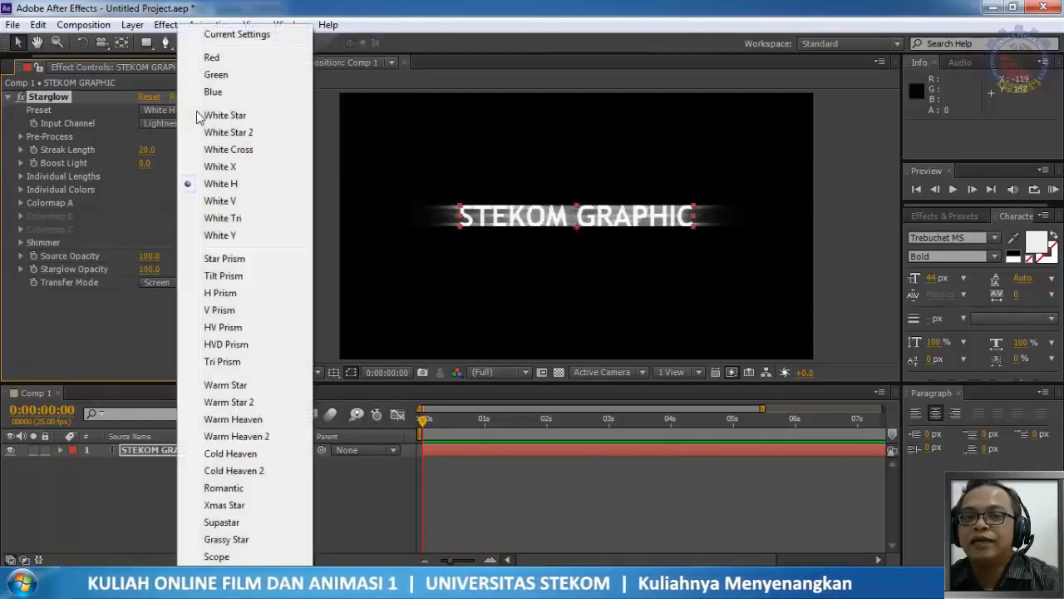
pyautogui.click(232, 207)
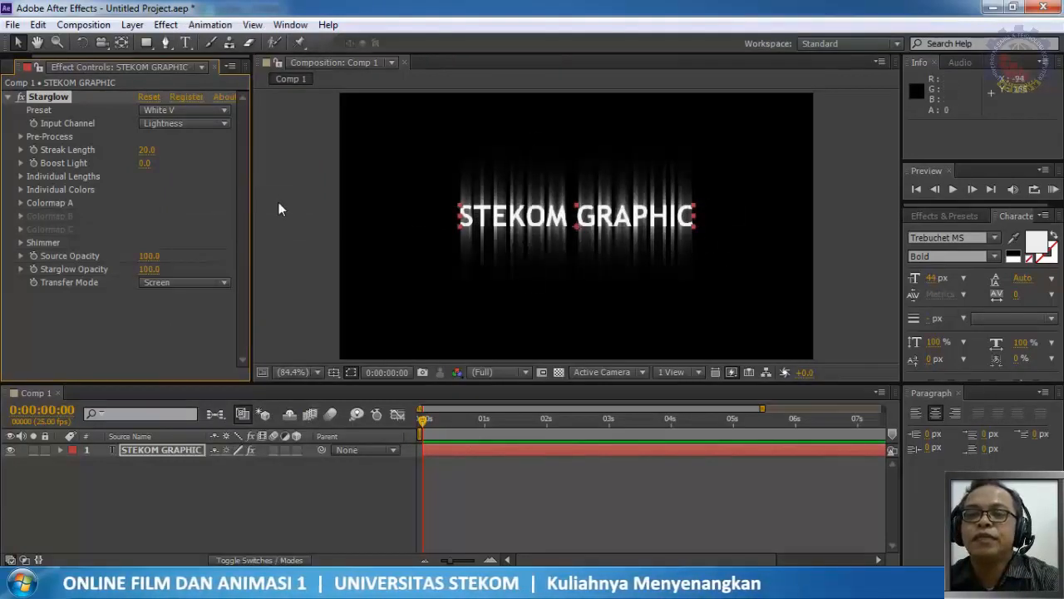
# Try the Star Prism, Tilt Prism and H Prism presets of the Starglow effect on the title
pyautogui.click(206, 112)
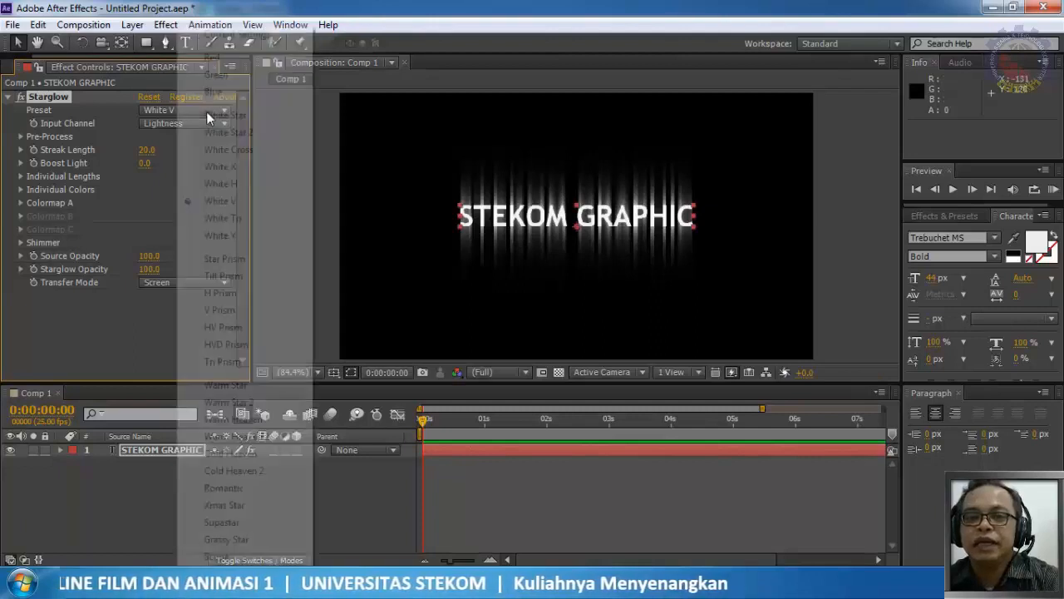
pyautogui.click(240, 263)
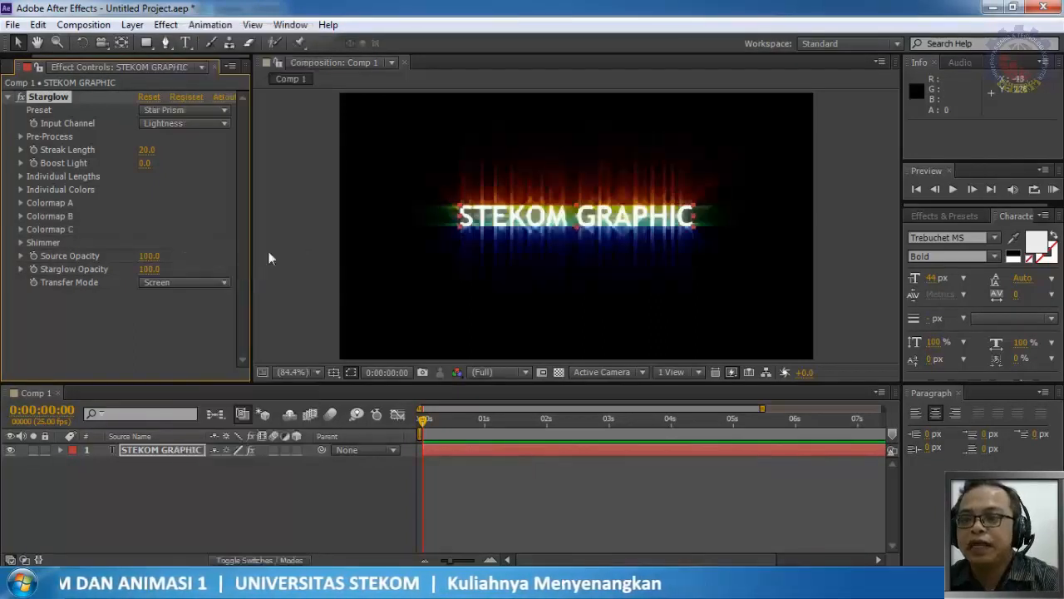
pyautogui.scroll(2, 536, 211)
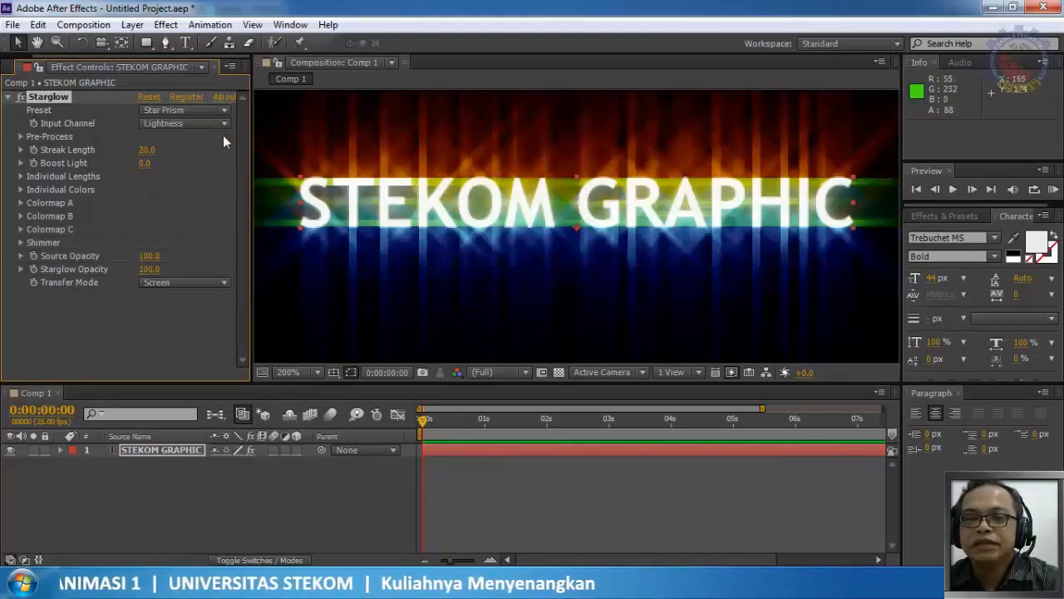
pyautogui.click(209, 109)
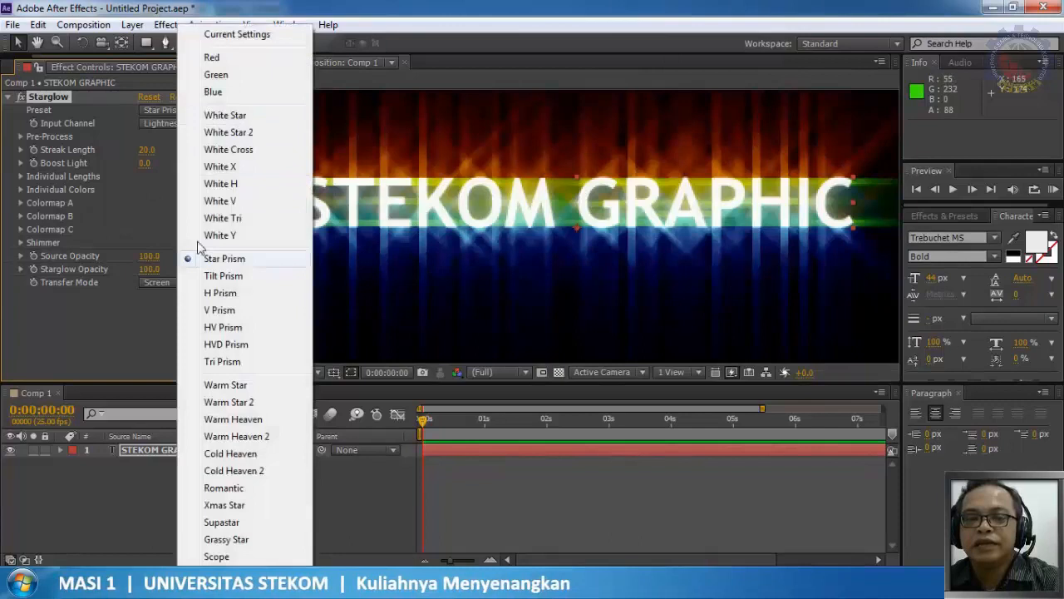
pyautogui.click(225, 278)
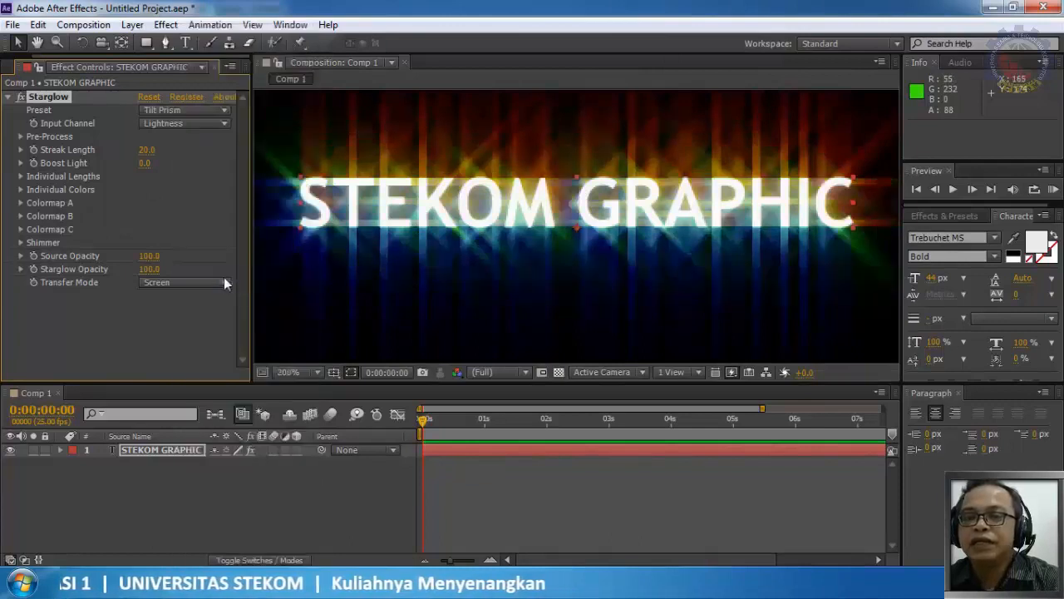
pyautogui.click(212, 109)
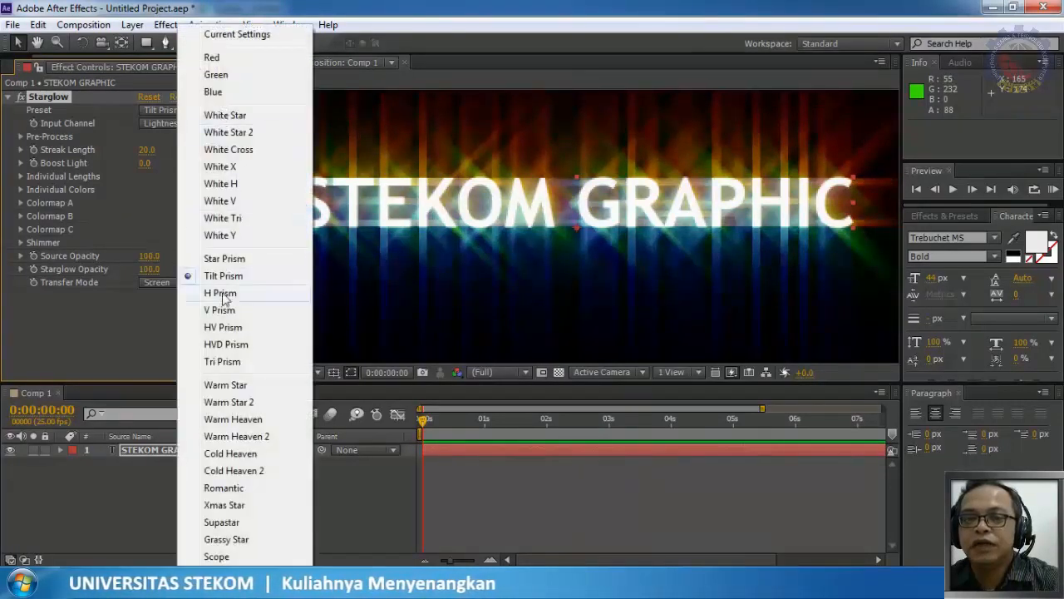
pyautogui.click(223, 294)
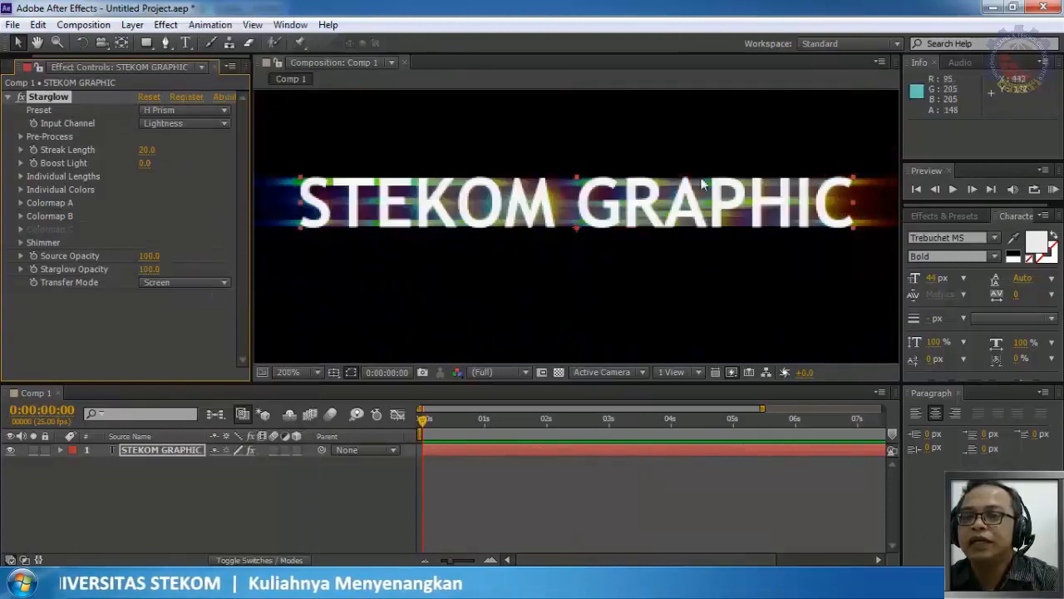
# Apply the Warm Star preset to the title's Starglow effect and reduce its Streak Length to 2.0
pyautogui.click(211, 123)
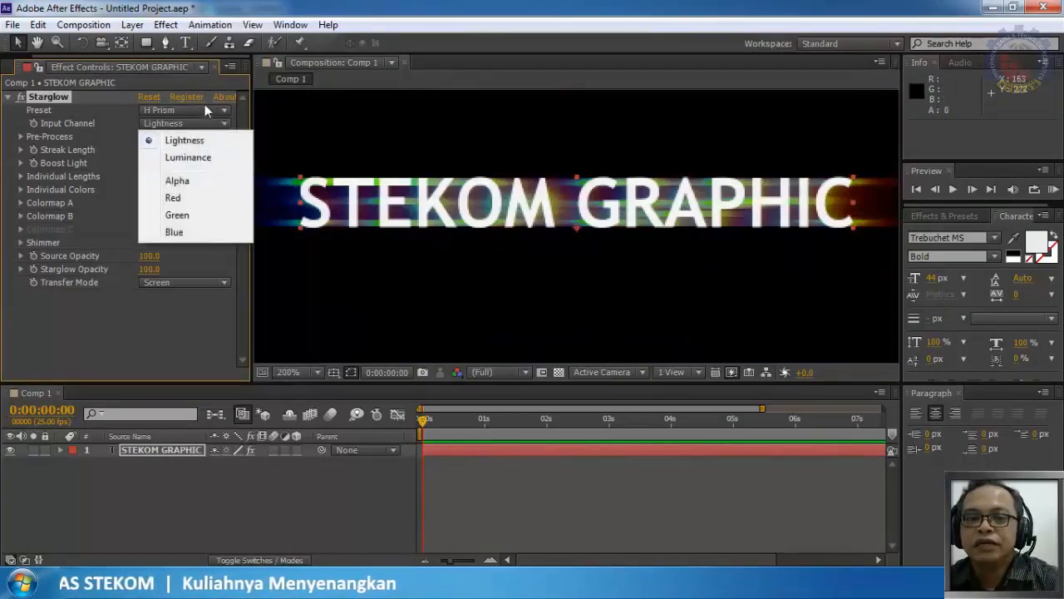
pyautogui.click(194, 110)
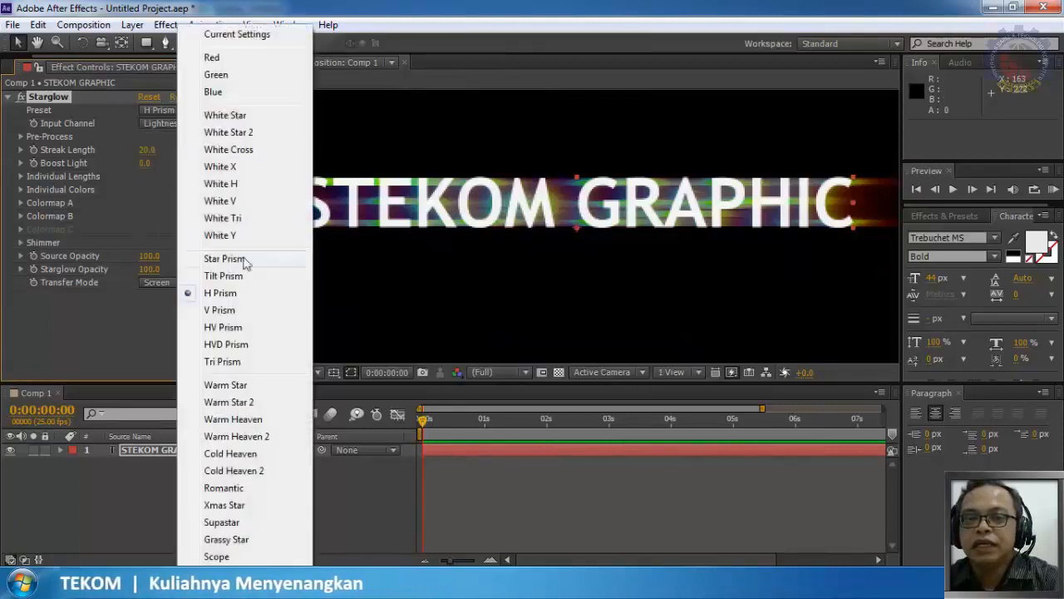
pyautogui.click(236, 386)
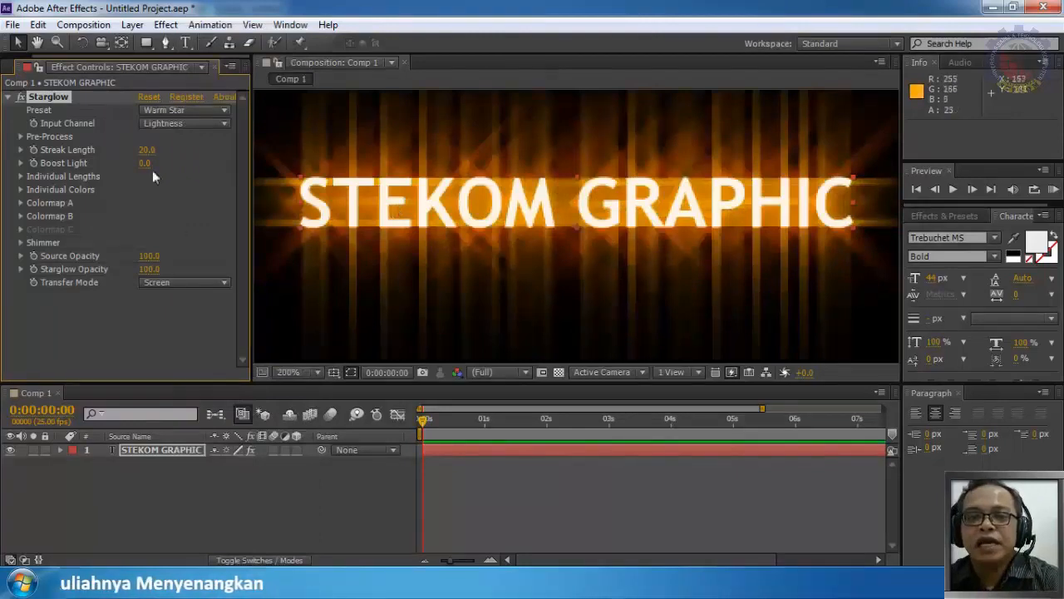
pyautogui.moveTo(145, 156)
pyautogui.mouseDown()
pyautogui.moveTo(125, 152)
pyautogui.moveTo(201, 164)
pyautogui.moveTo(142, 181)
pyautogui.mouseUp()
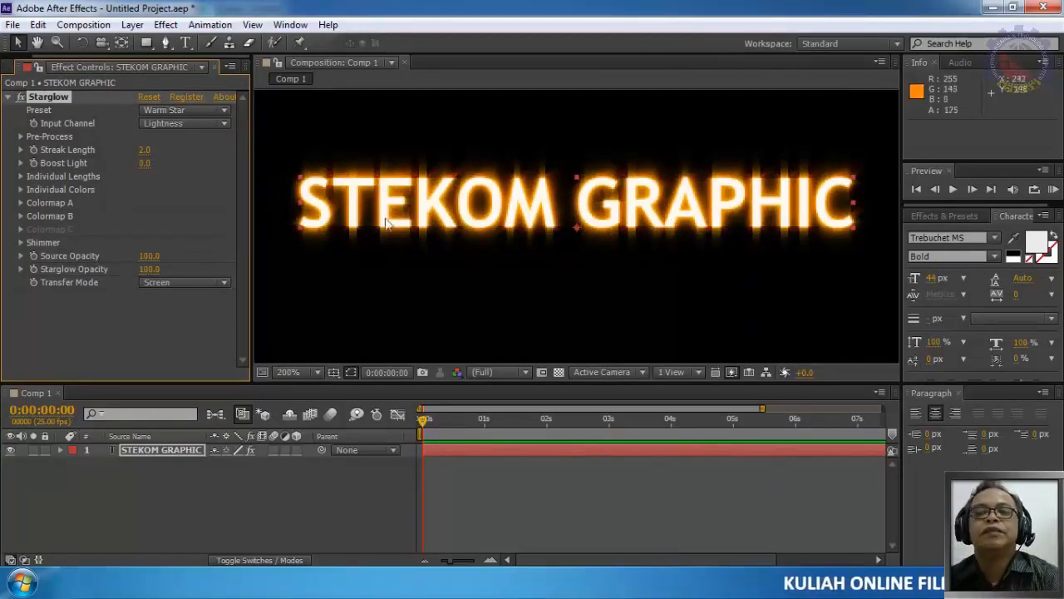
pyautogui.press(',')
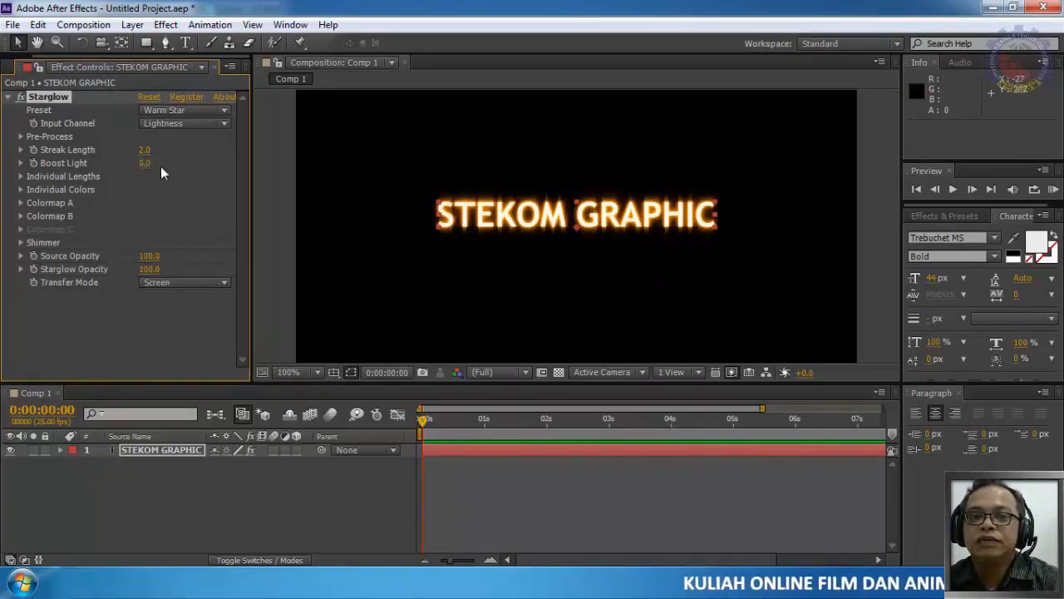
# Adjust Starglow's individual streak lengths, setting Up to 1.1 and Down to 4.6
pyautogui.click(21, 176)
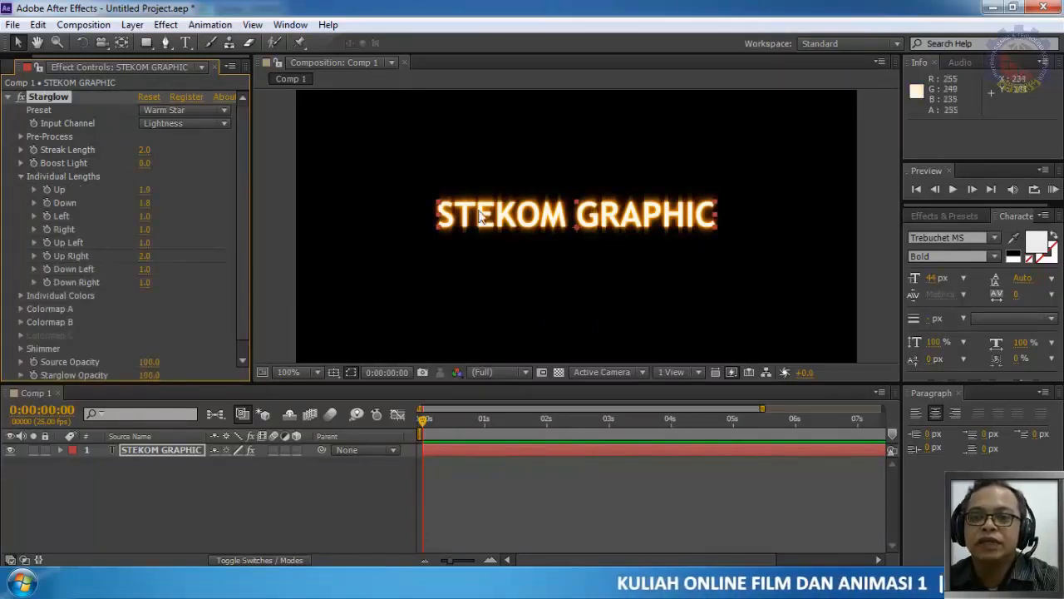
pyautogui.press('.')
pyautogui.press('.')
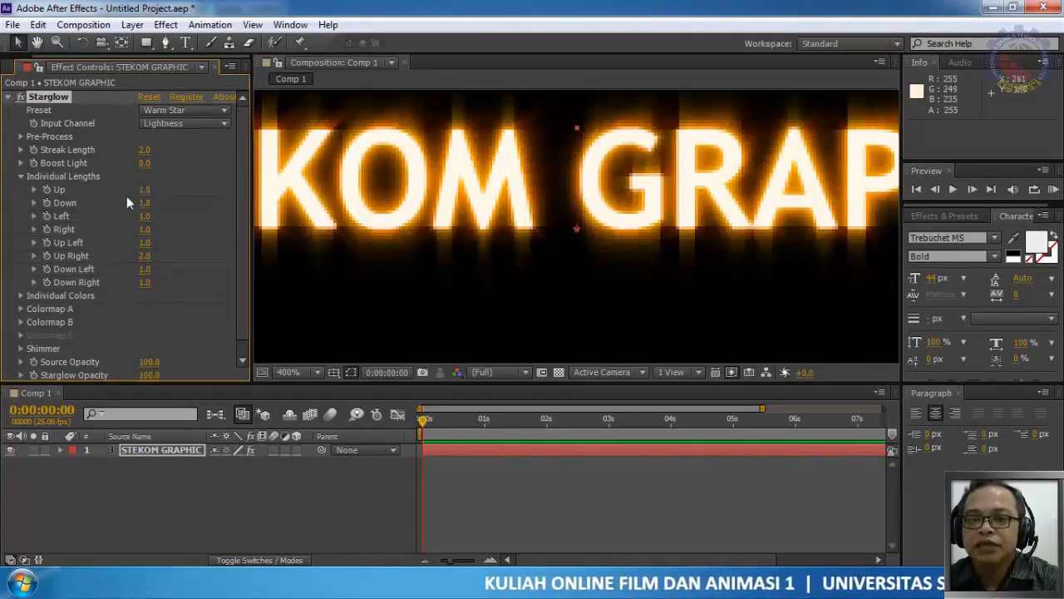
pyautogui.moveTo(145, 195); pyautogui.dragTo(118, 193)
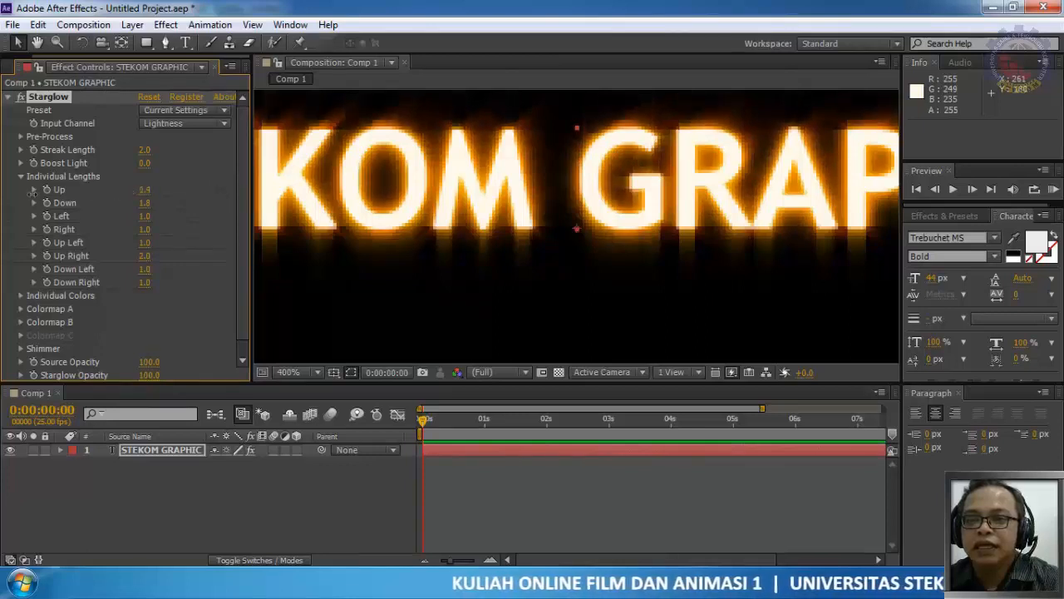
pyautogui.moveTo(45, 190); pyautogui.dragTo(74, 184)
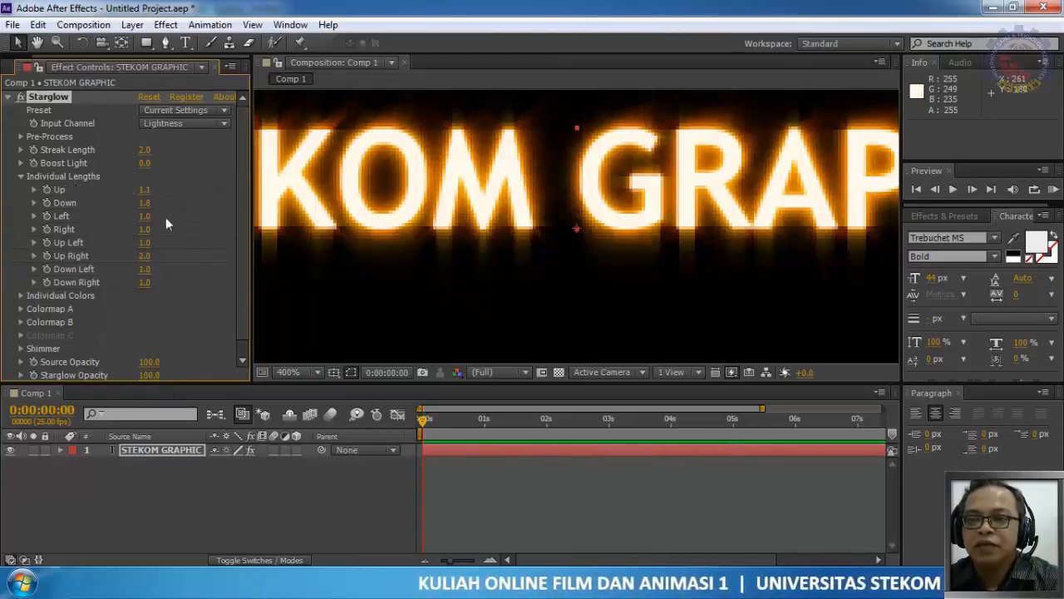
pyautogui.moveTo(143, 204); pyautogui.dragTo(365, 215)
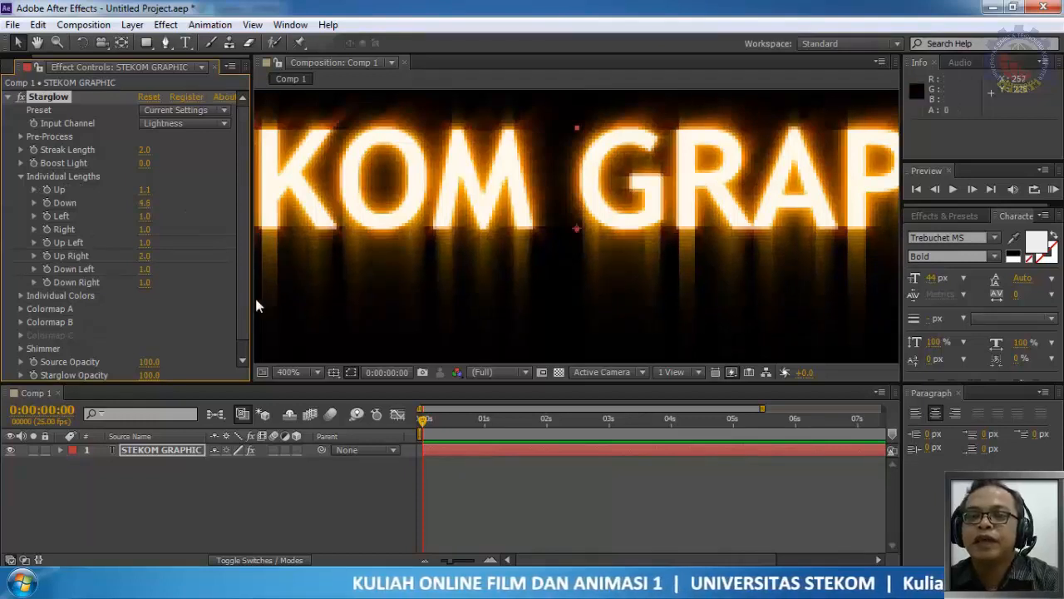
# Set Starglow's individual Left, Right, Up Left and Up Right streak lengths to 0
pyautogui.click(144, 216)
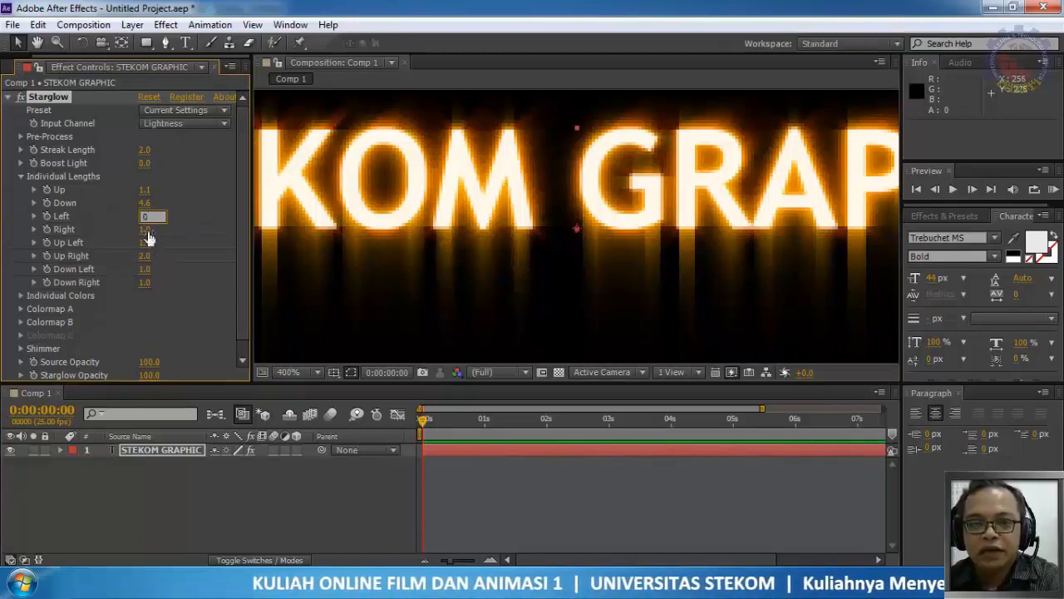
pyautogui.press('Tab')
pyautogui.write('0')
pyautogui.press('Return')
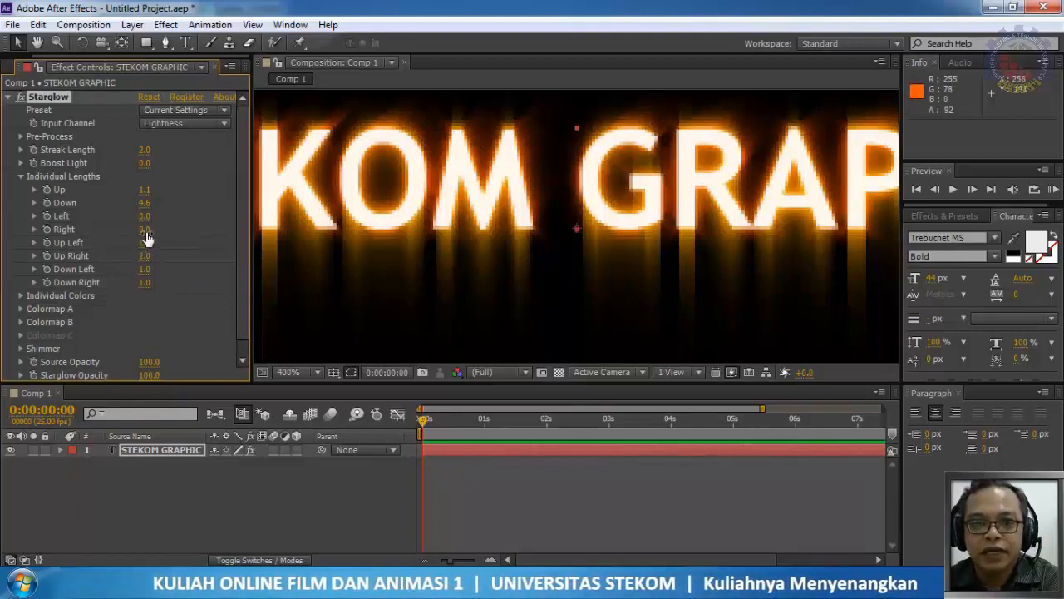
pyautogui.click(147, 242)
pyautogui.write('0')
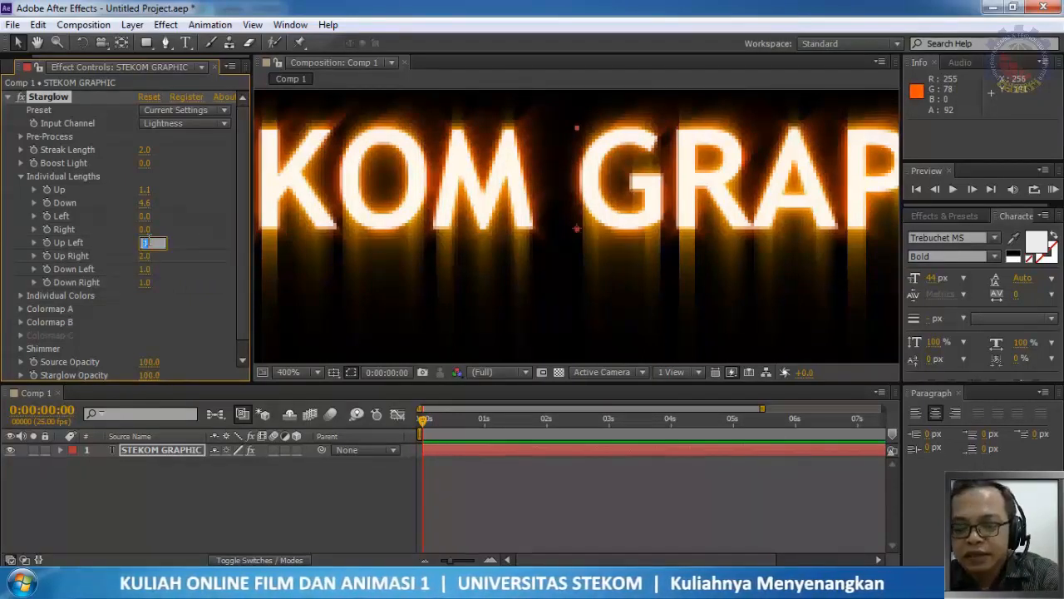
pyautogui.press('Return')
pyautogui.click(150, 256)
pyautogui.write('0')
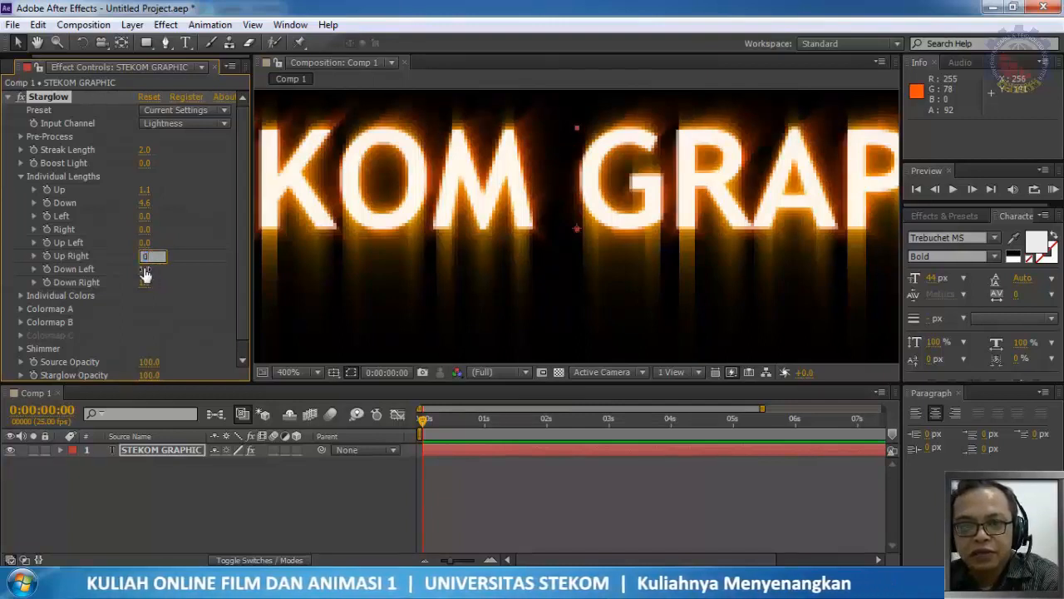
# Set Starglow's individual Down Left and Down Right streak lengths to 0, and raise Down Left to 1.7
pyautogui.click(145, 271)
pyautogui.write('0')
pyautogui.click(147, 283)
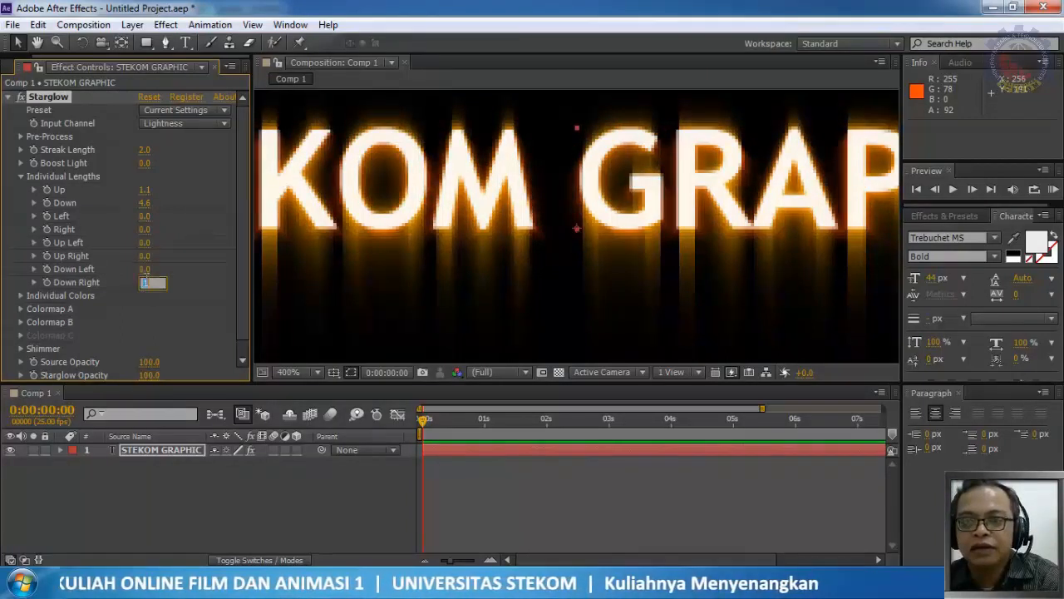
pyautogui.write('0')
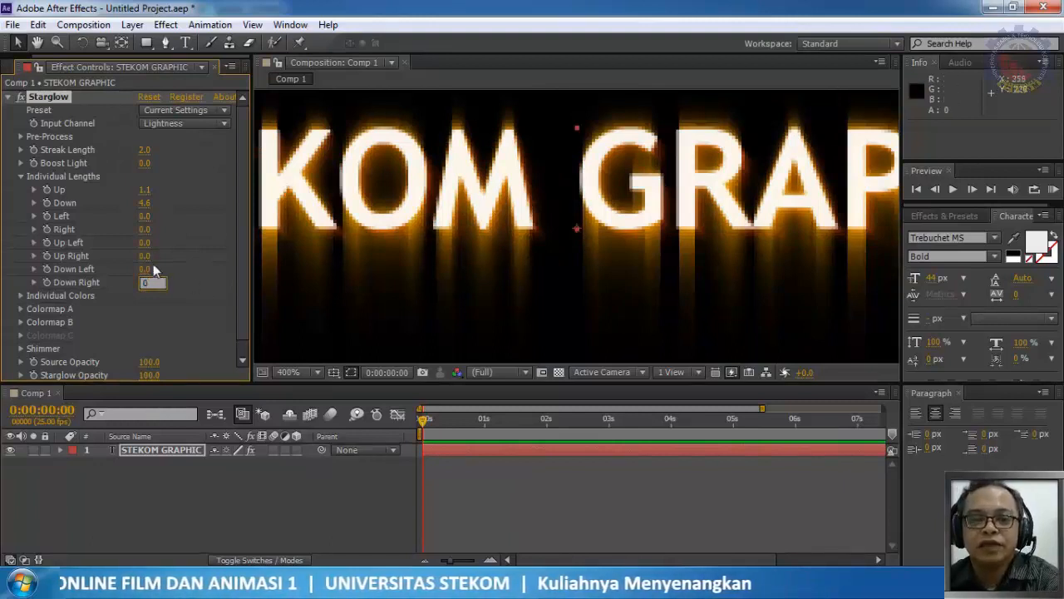
pyautogui.moveTo(146, 270); pyautogui.dragTo(301, 316)
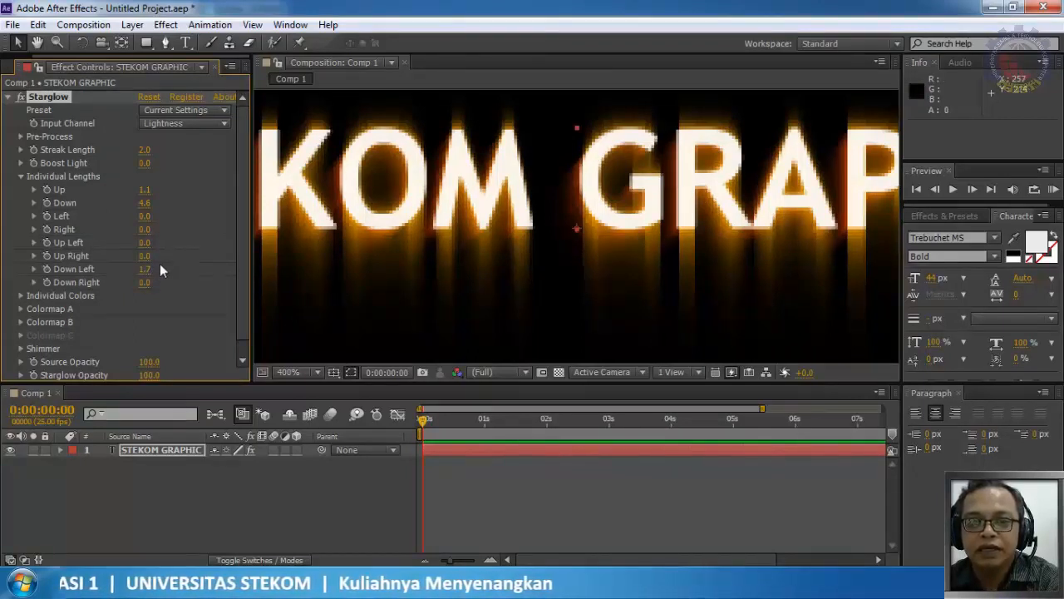
# Set Starglow's individual Up Right streak length to 1.8
pyautogui.moveTo(146, 258)
pyautogui.mouseDown()
pyautogui.moveTo(105, 256)
pyautogui.moveTo(280, 274)
pyautogui.moveTo(270, 281)
pyautogui.mouseUp()
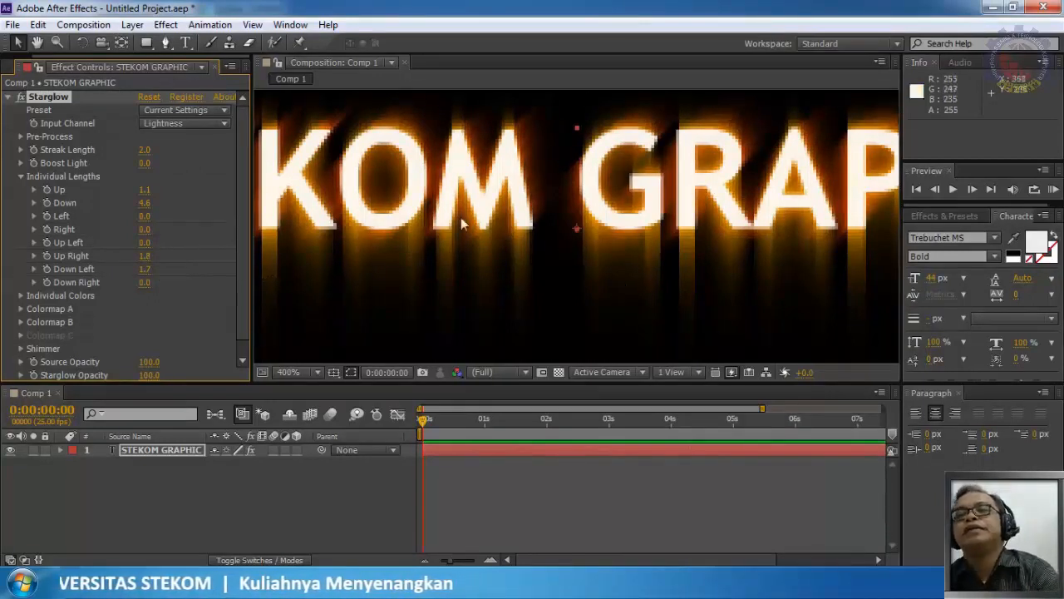
pyautogui.click(21, 176)
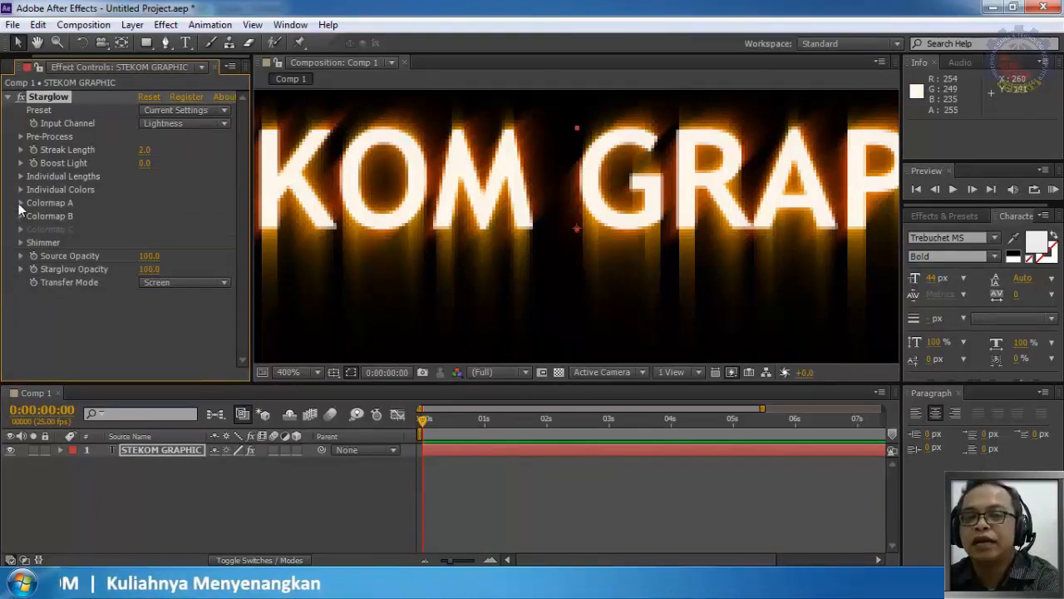
# Examine Starglow's Colormap A and Colormap B colors and which colormap each streak direction uses
pyautogui.click(21, 203)
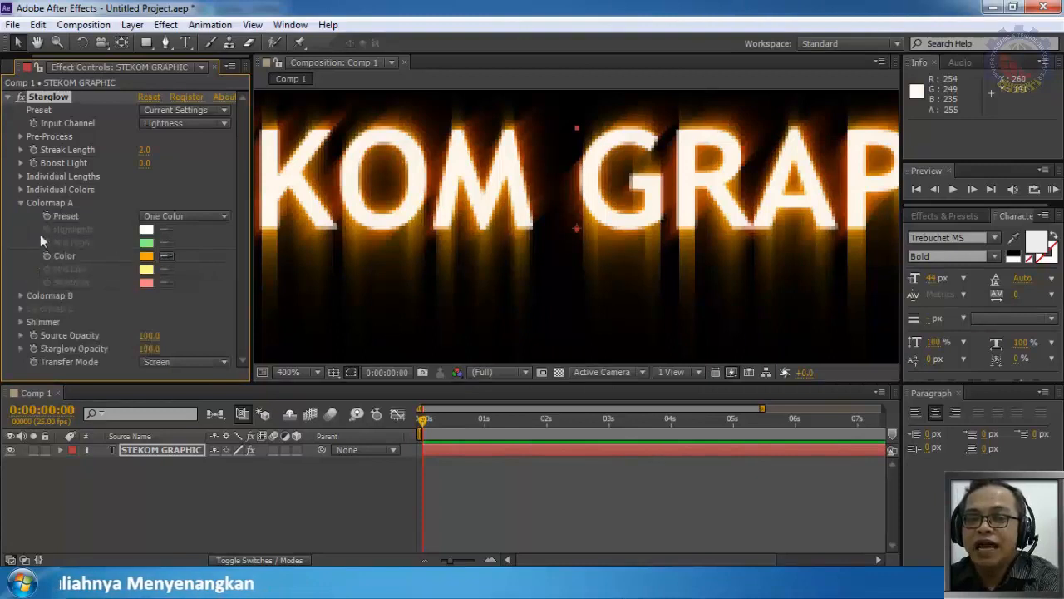
pyautogui.click(21, 203)
pyautogui.click(21, 217)
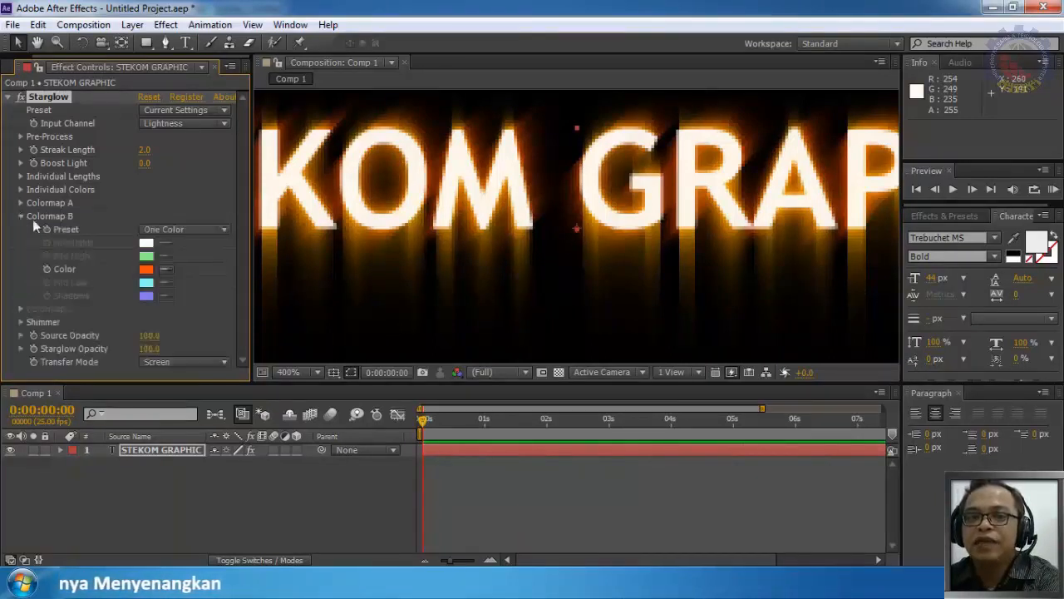
pyautogui.click(21, 216)
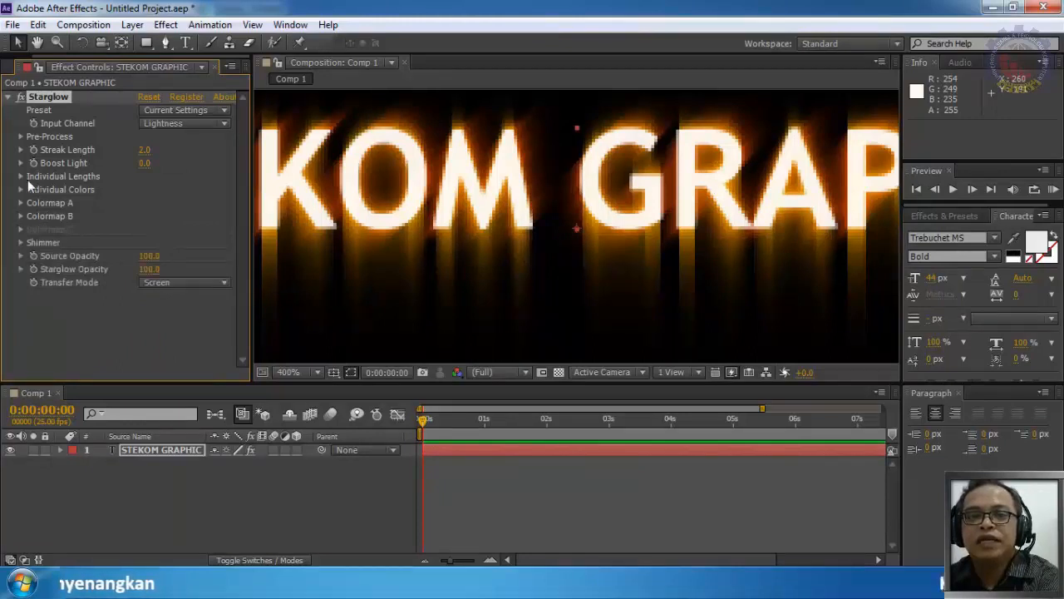
pyautogui.click(20, 190)
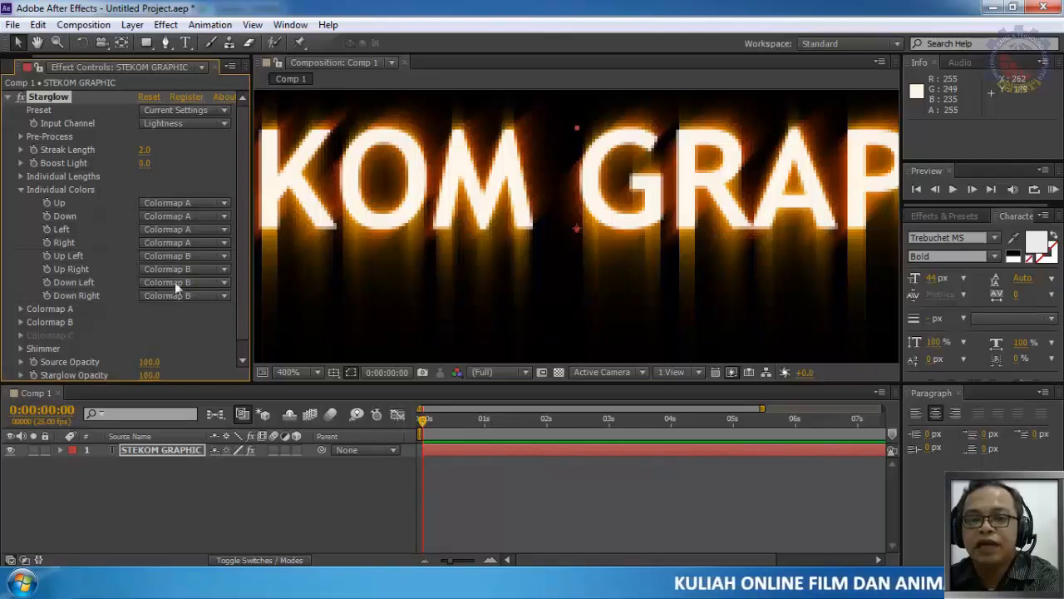
pyautogui.scroll(-1, 242, 332)
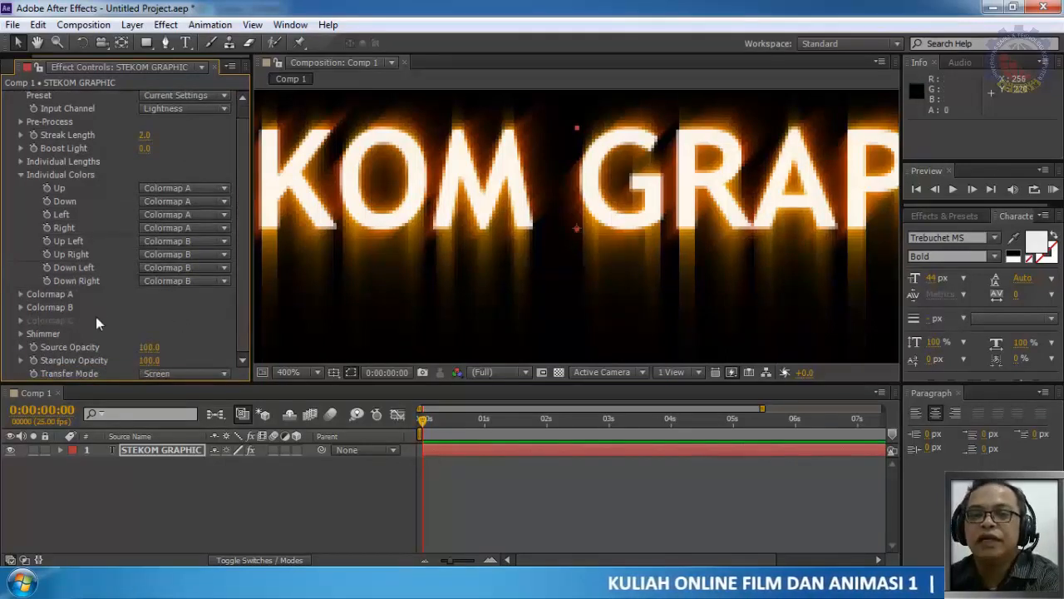
# Try the Deepsea and Electric presets on Starglow's Colormap B
pyautogui.click(21, 307)
pyautogui.scroll(-1, 83, 307)
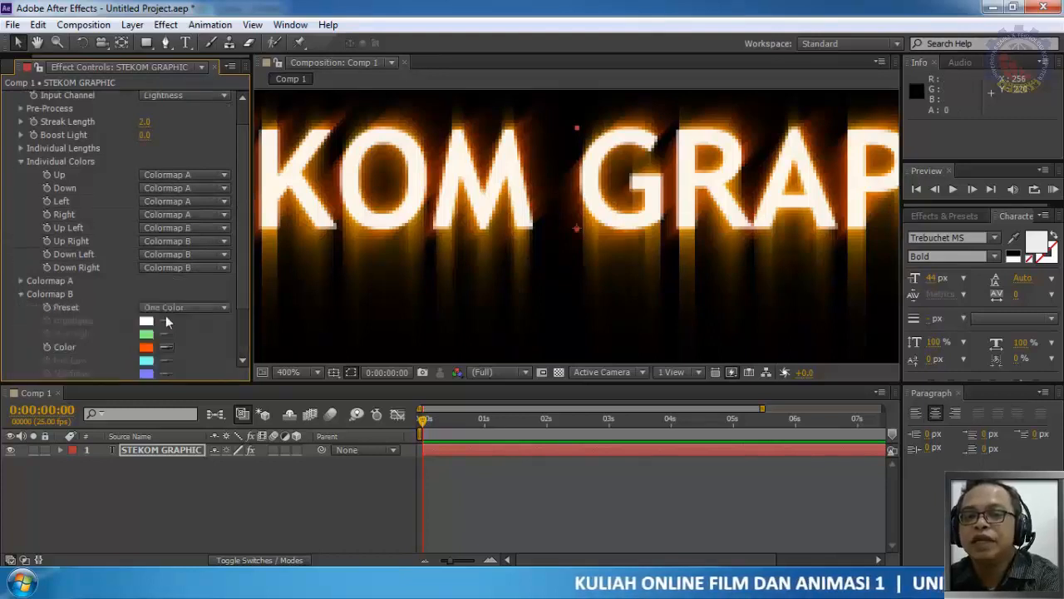
pyautogui.scroll(-2, 174, 319)
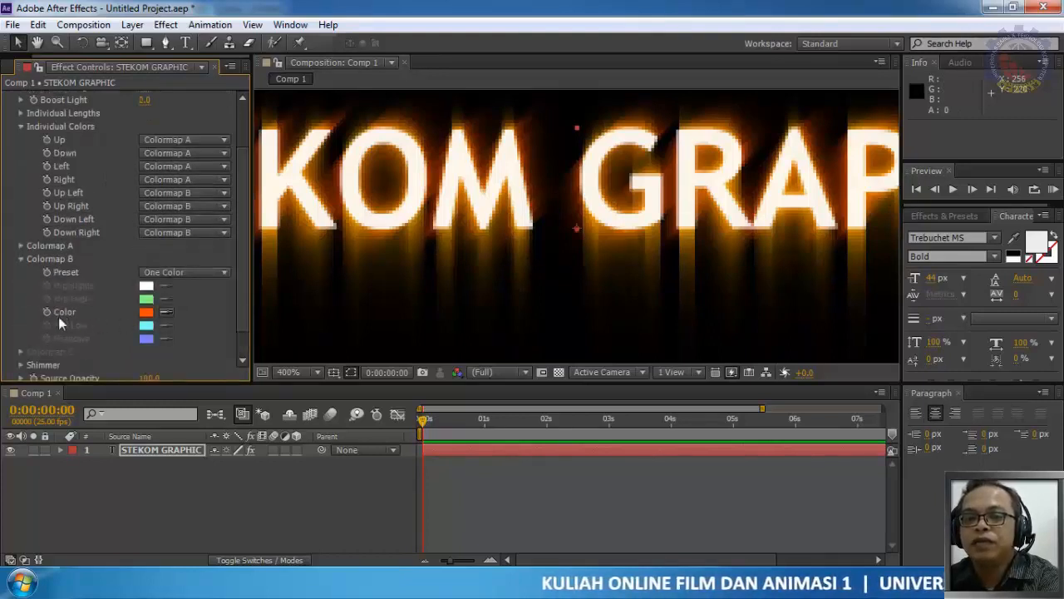
pyautogui.click(192, 274)
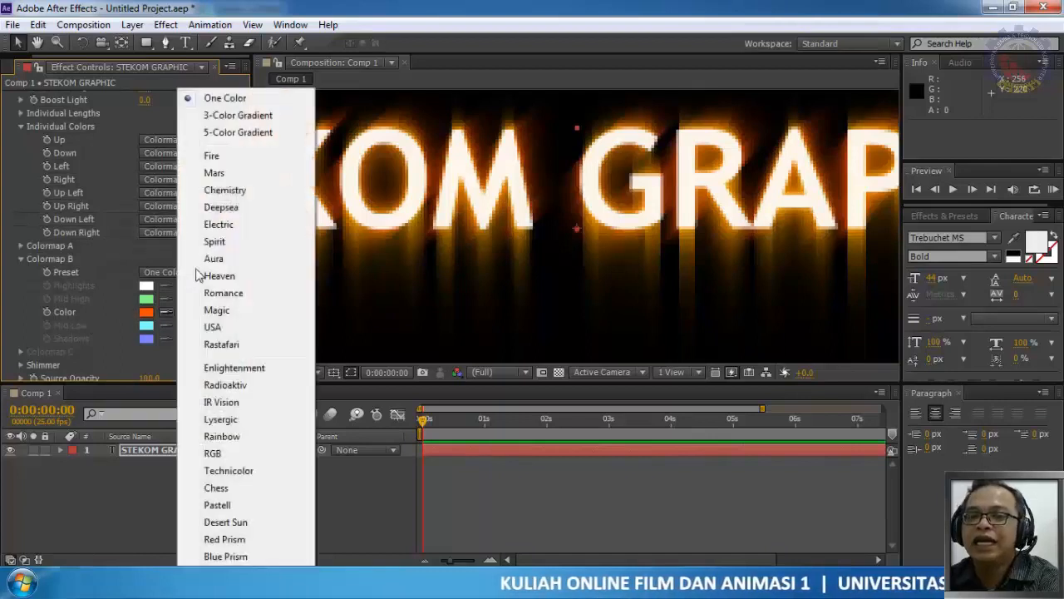
pyautogui.click(243, 208)
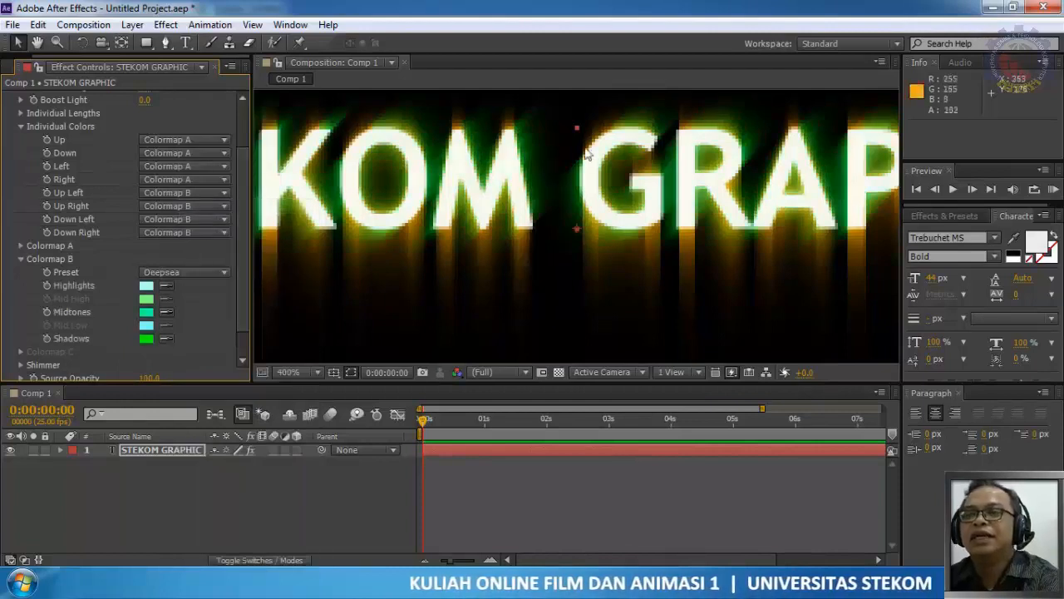
pyautogui.click(178, 273)
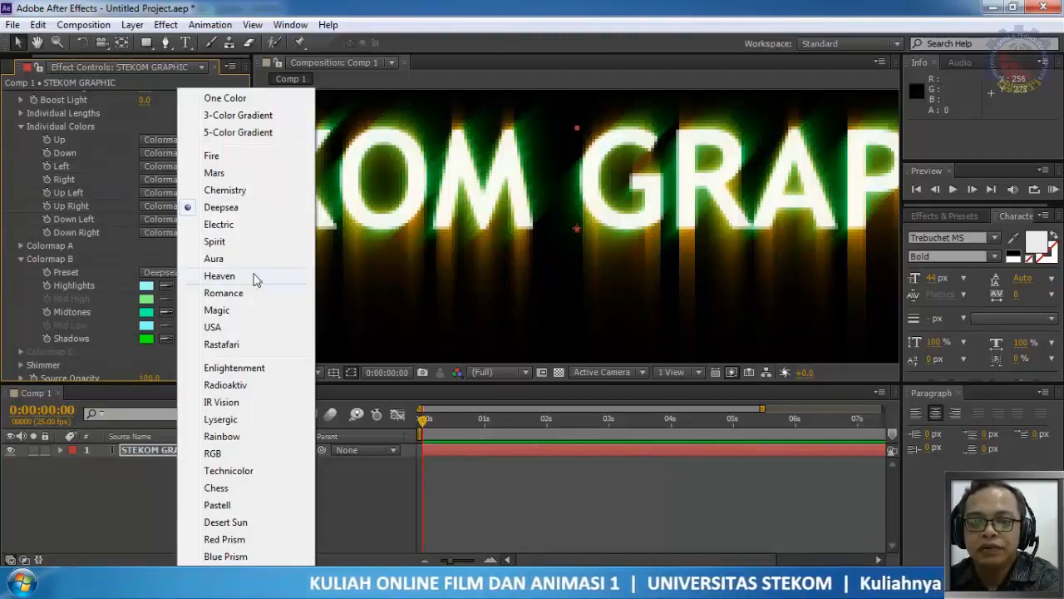
pyautogui.click(247, 225)
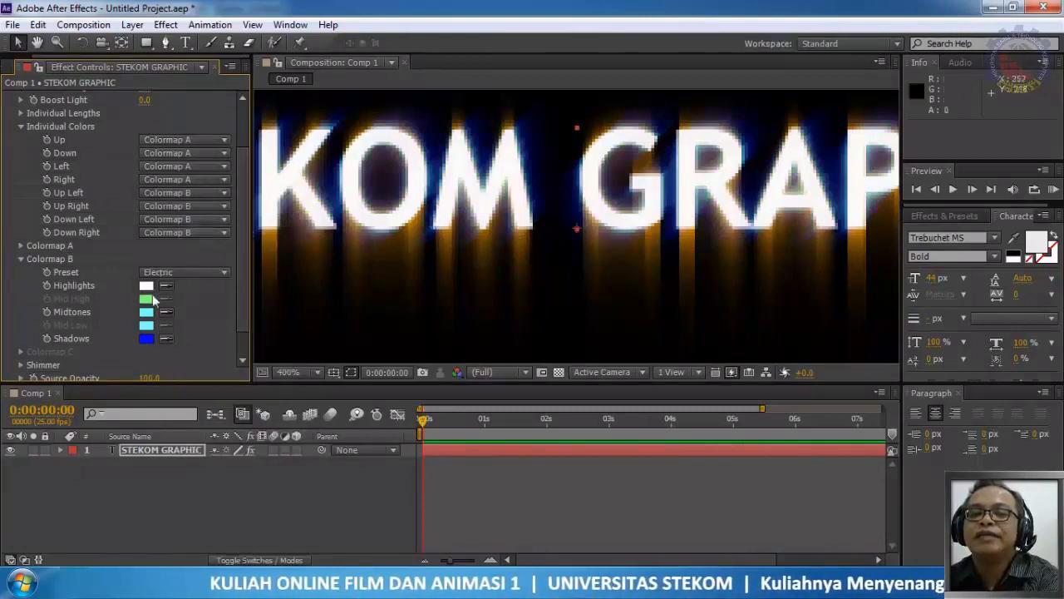
# Apply the USA preset to Colormap B and change its Midtones color to orange, FF7200
pyautogui.click(199, 275)
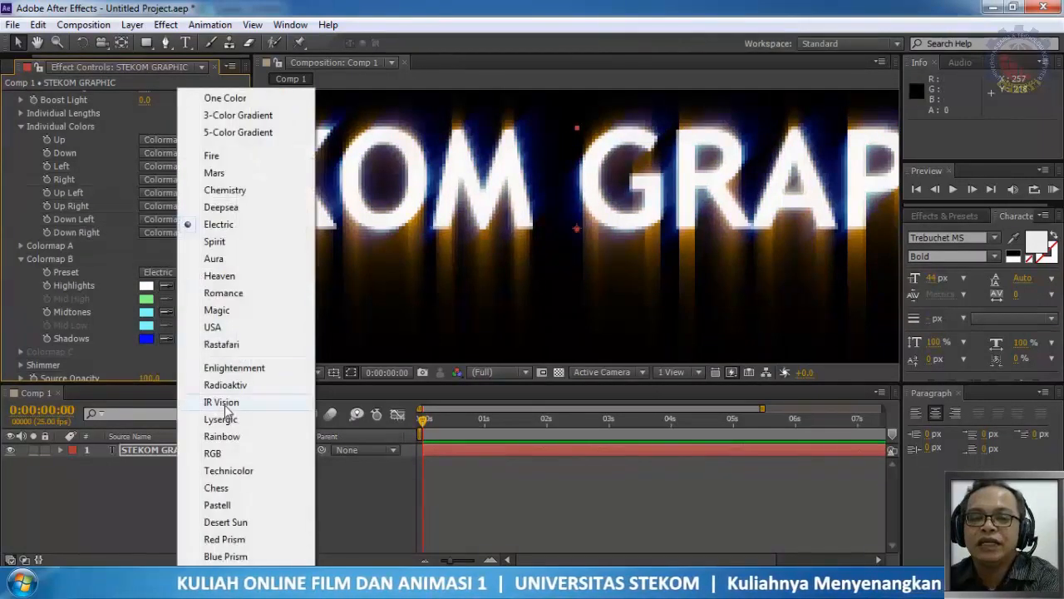
pyautogui.click(214, 327)
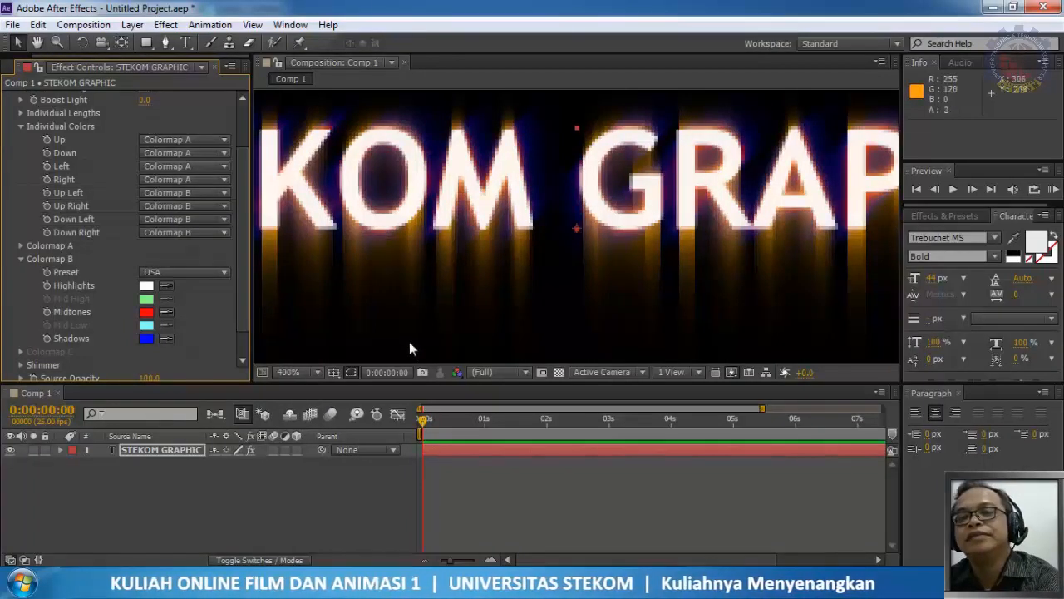
pyautogui.click(145, 313)
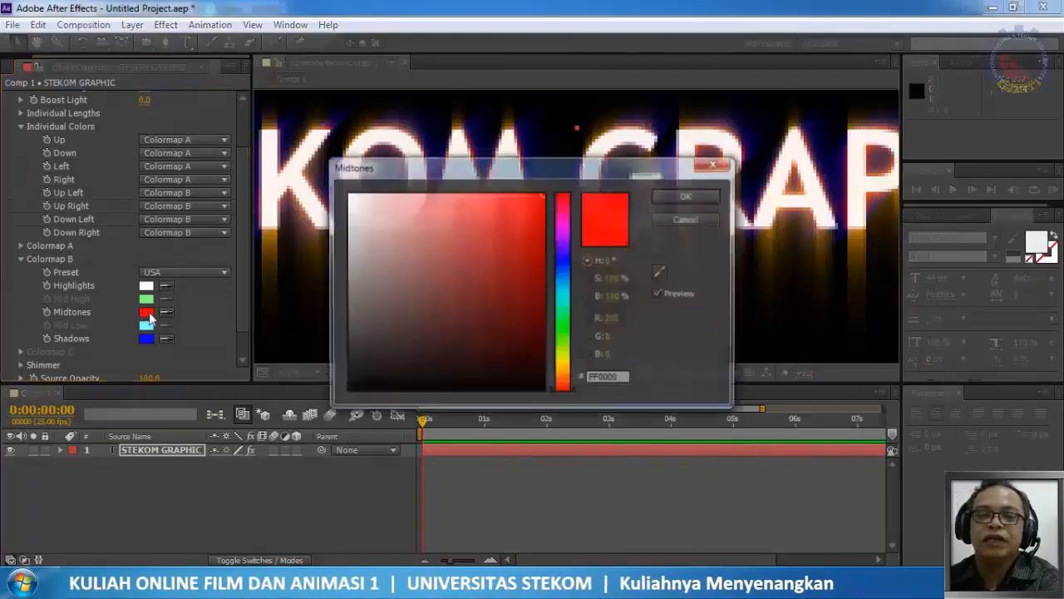
pyautogui.click(565, 377)
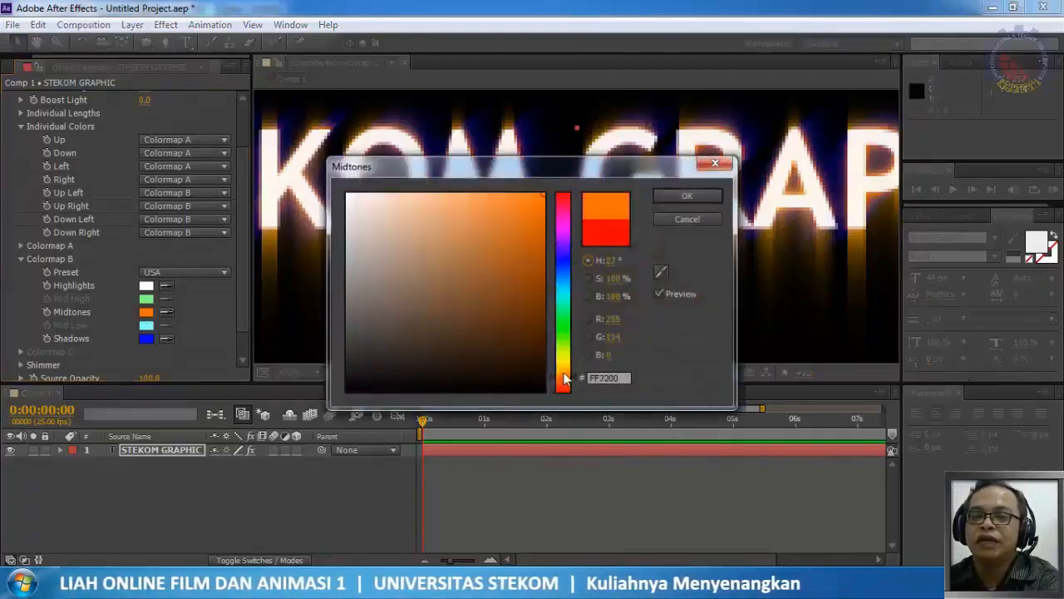
pyautogui.click(687, 196)
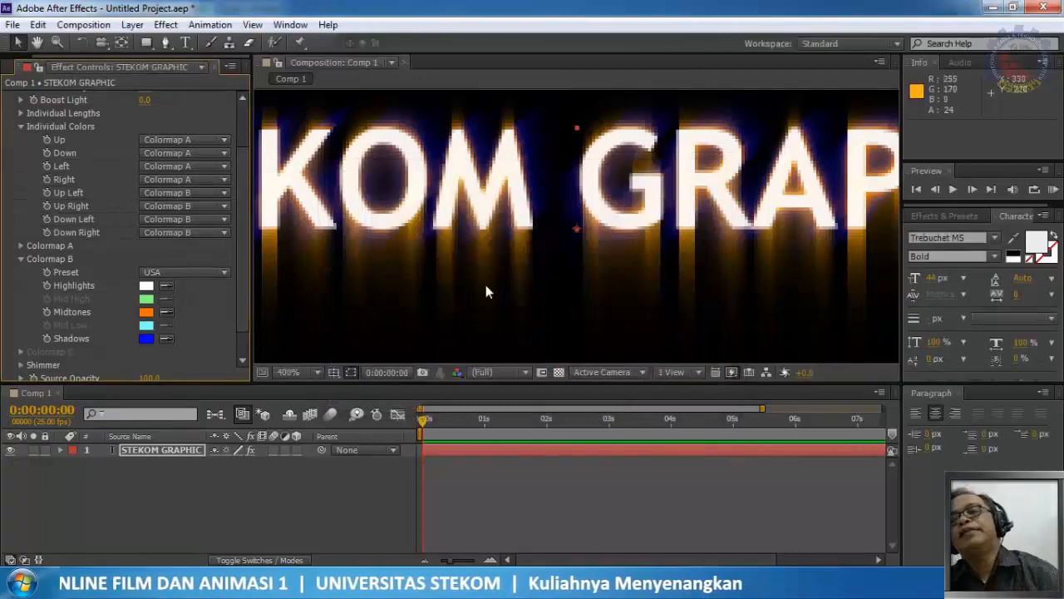
pyautogui.scroll(-2, 517, 213)
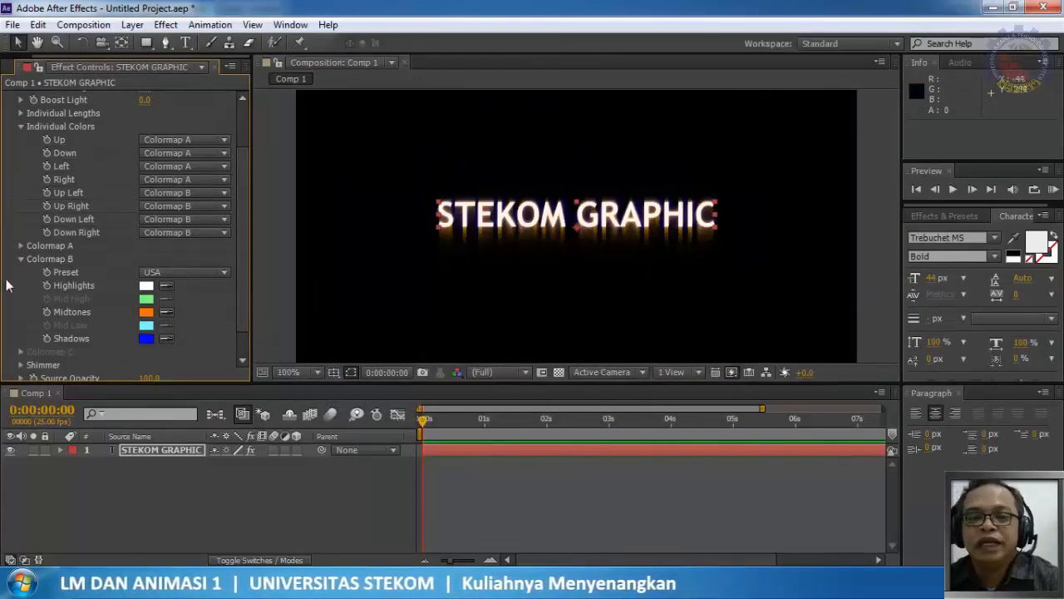
pyautogui.click(21, 259)
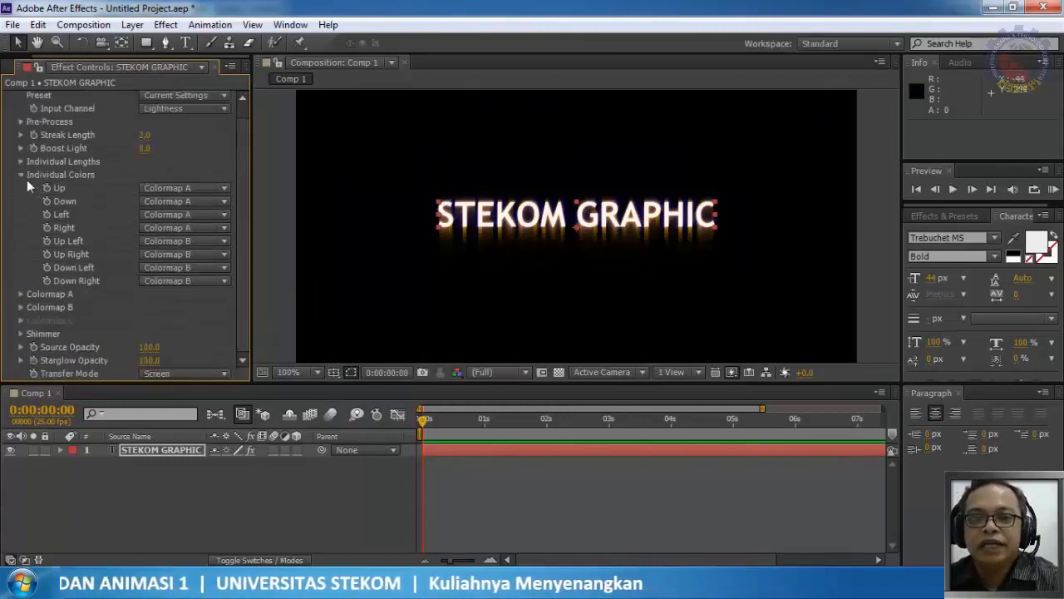
pyautogui.click(22, 175)
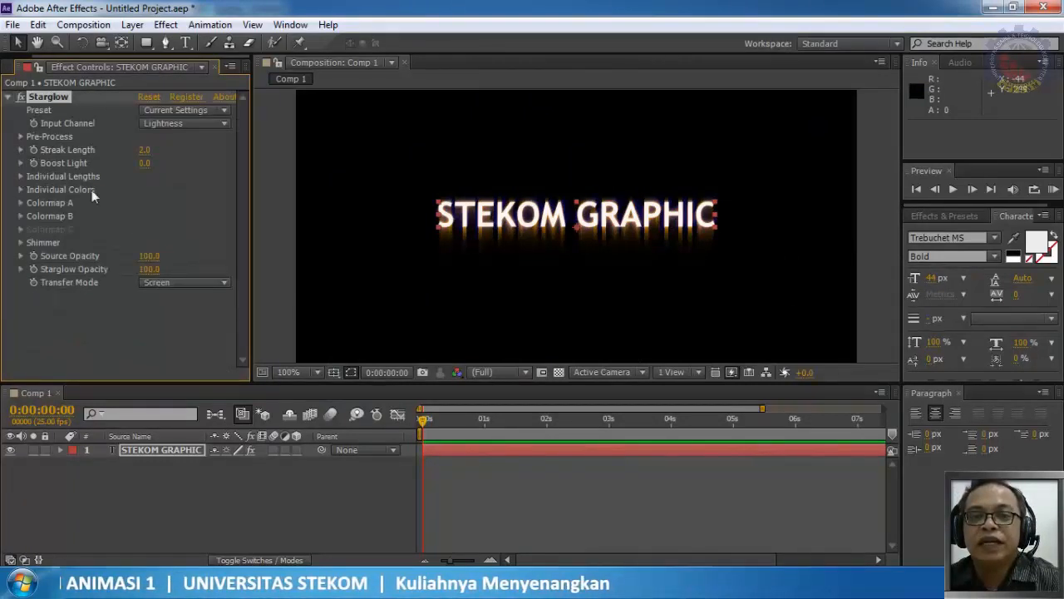
# Set Starglow's Boost Light to 3.4, keeping Source Opacity at 100
pyautogui.moveTo(144, 163); pyautogui.dragTo(178, 171)
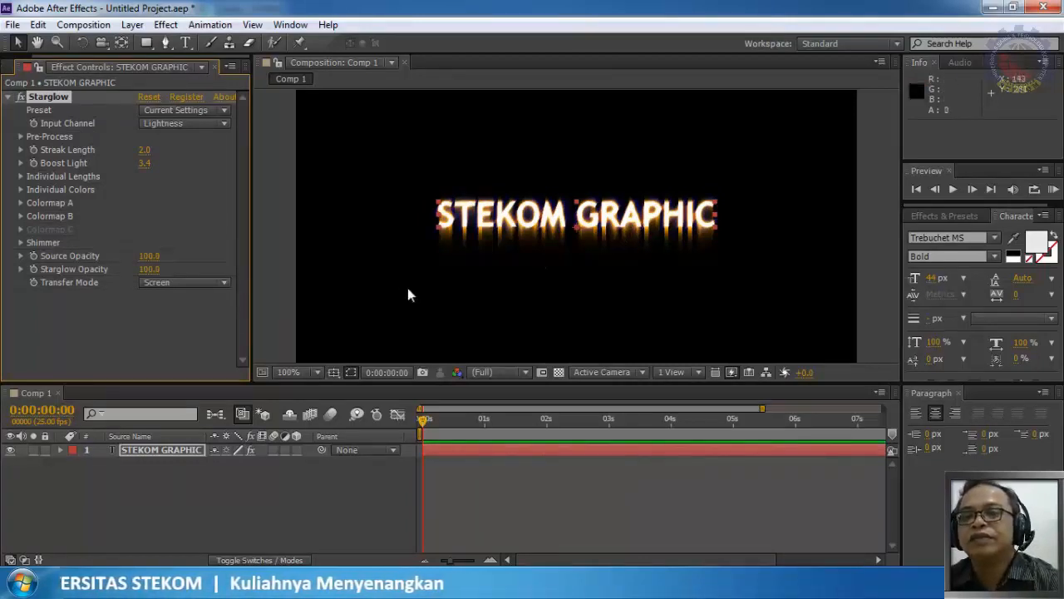
pyautogui.moveTo(147, 255); pyautogui.dragTo(302, 255)
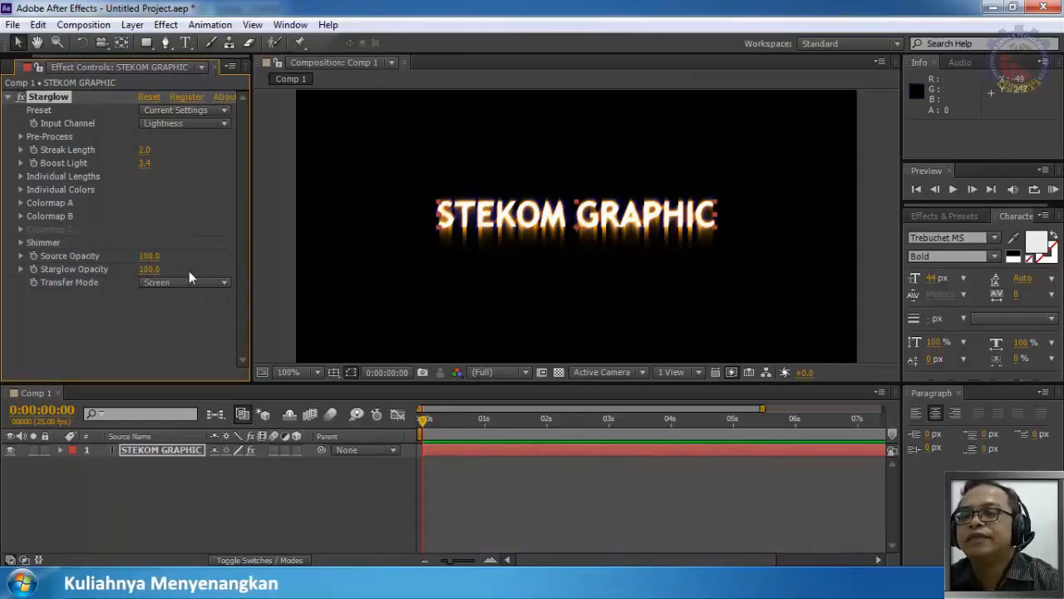
# Try a Shimmer Phase of -13° and check the slider ranges of Shimmer's Detail and Amount
pyautogui.click(20, 243)
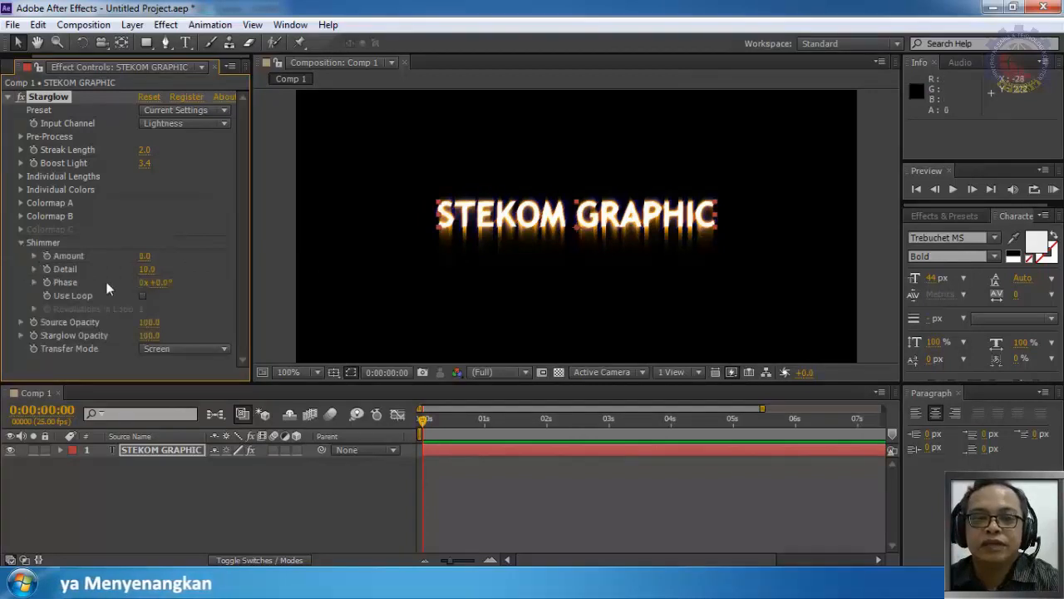
pyautogui.moveTo(148, 259); pyautogui.dragTo(173, 267)
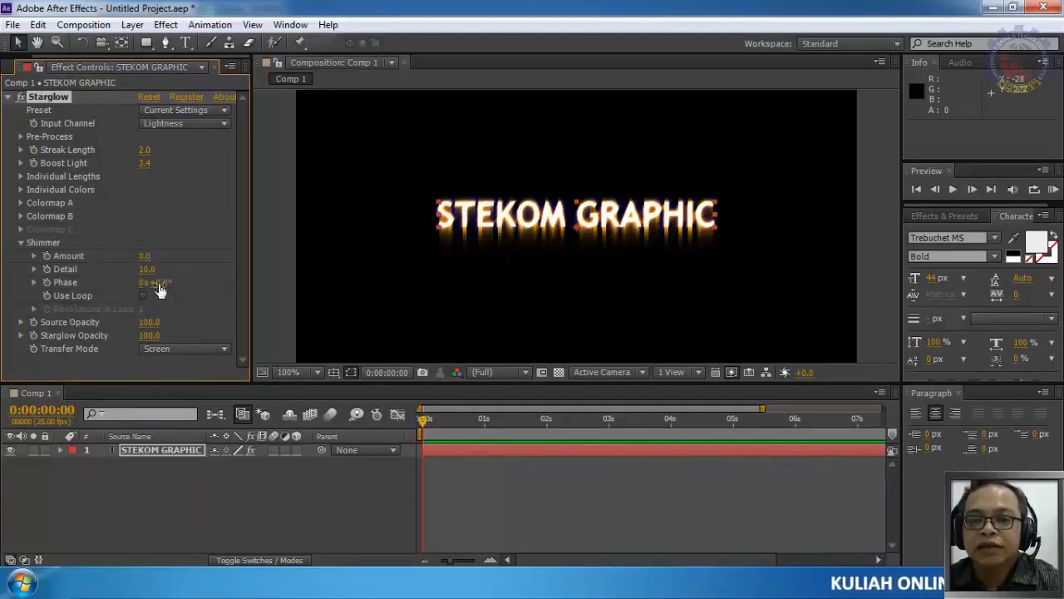
pyautogui.moveTo(161, 285)
pyautogui.mouseDown()
pyautogui.moveTo(347, 282)
pyautogui.moveTo(171, 283)
pyautogui.mouseUp()
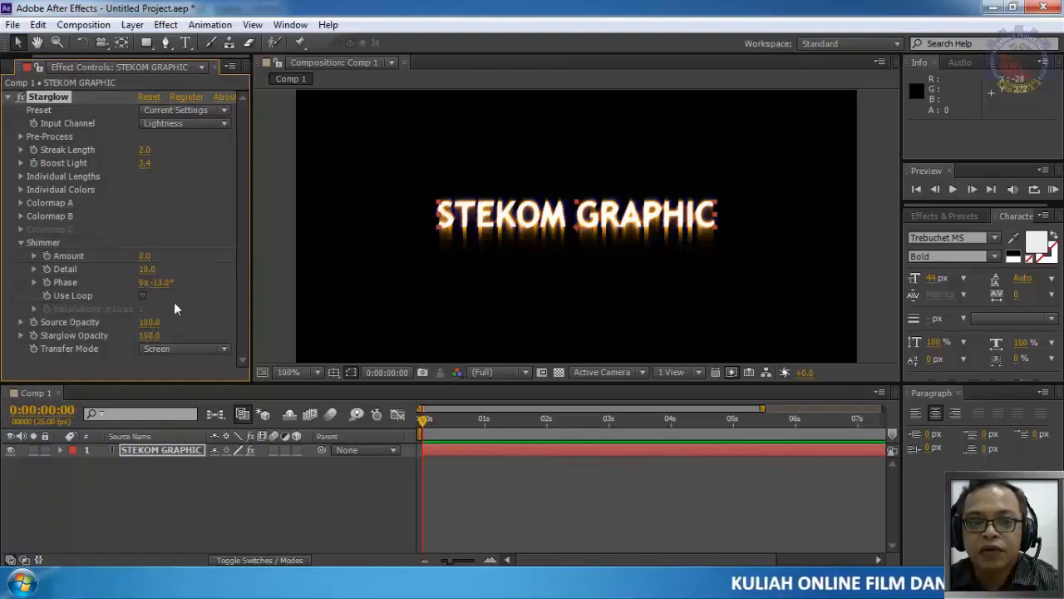
pyautogui.click(33, 269)
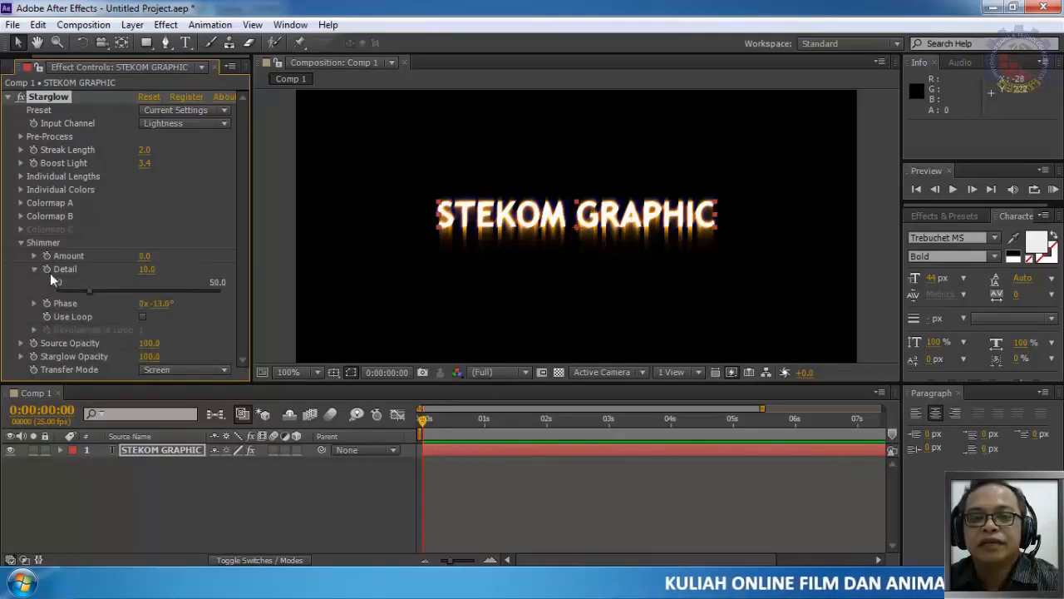
pyautogui.click(35, 269)
pyautogui.click(34, 256)
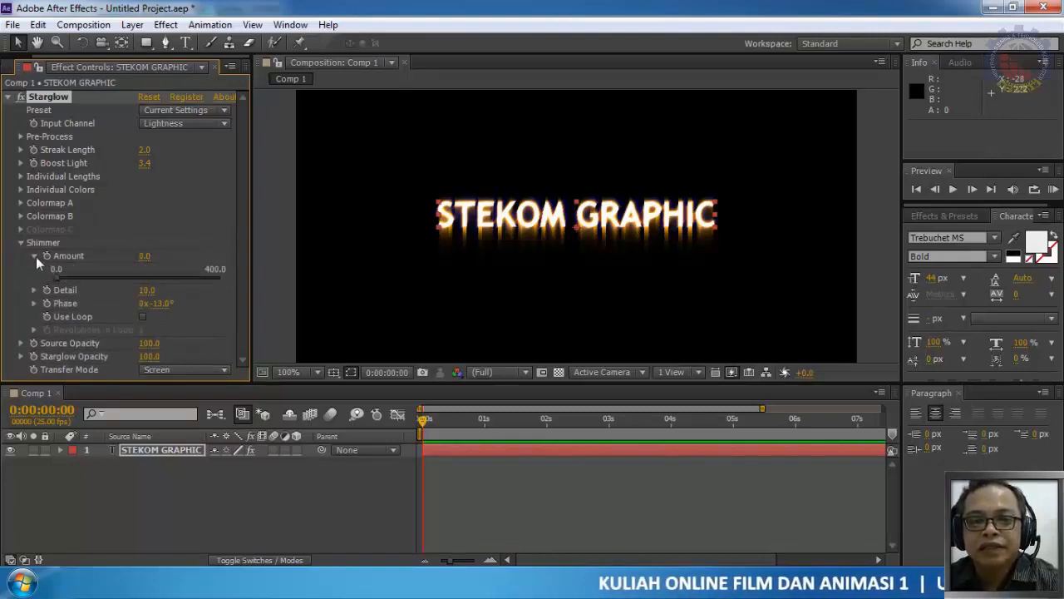
pyautogui.click(35, 256)
# Try Shimmer Phase angles of 113° and 99° on the title's Starglow, and return the phase to 0°
pyautogui.click(34, 283)
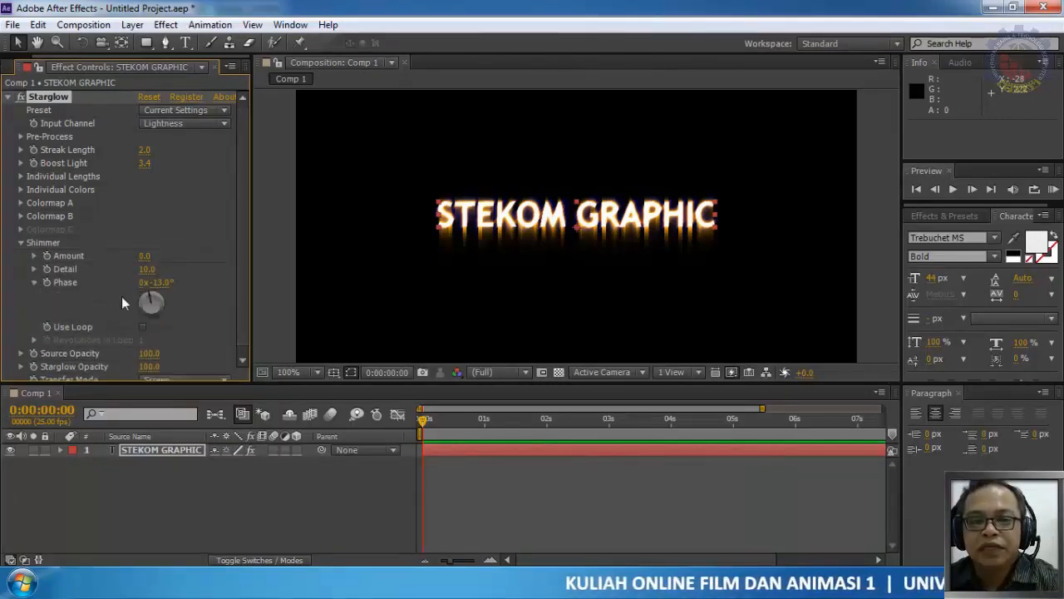
pyautogui.moveTo(147, 292); pyautogui.dragTo(119, 341)
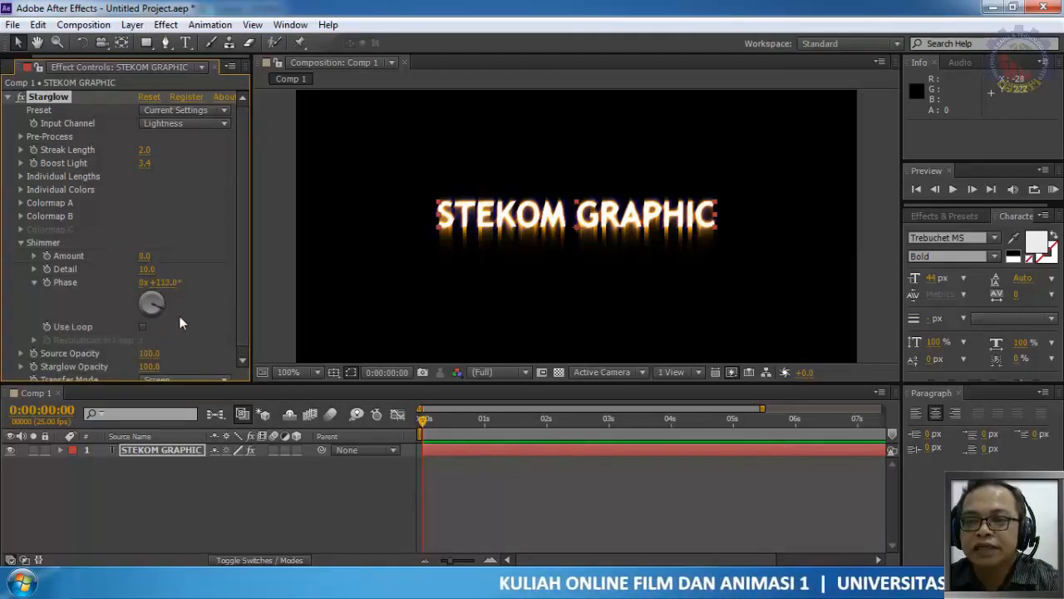
pyautogui.moveTo(152, 286); pyautogui.dragTo(221, 315)
pyautogui.press('.')
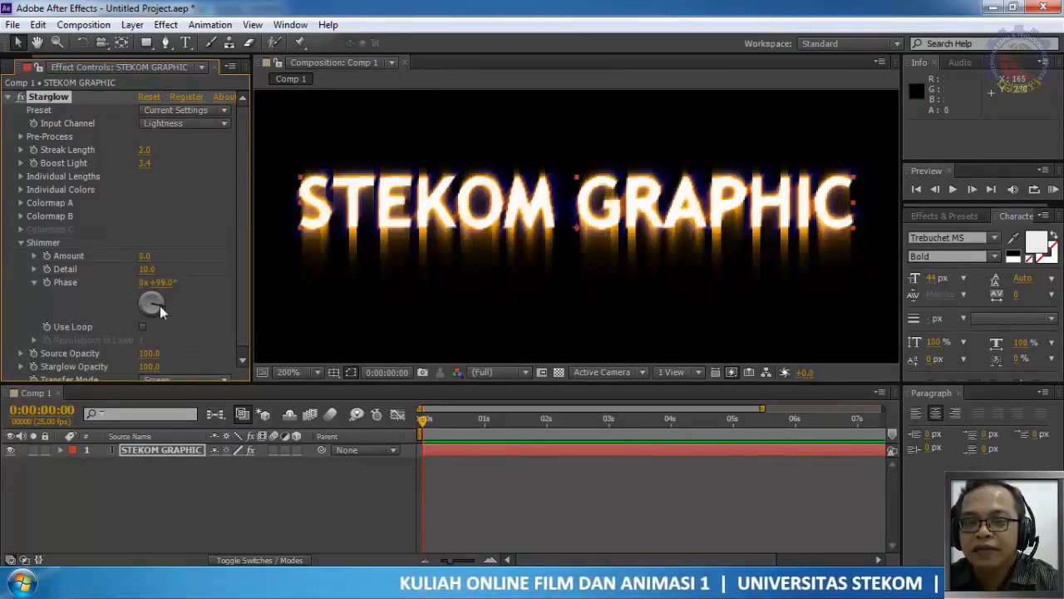
pyautogui.moveTo(140, 293); pyautogui.dragTo(157, 221)
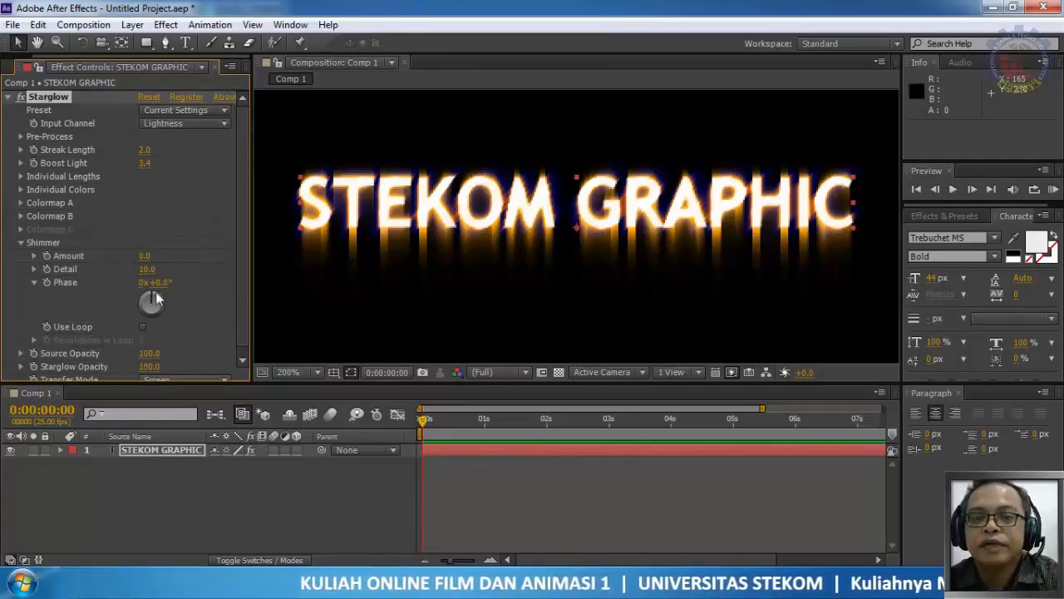
pyautogui.click(34, 269)
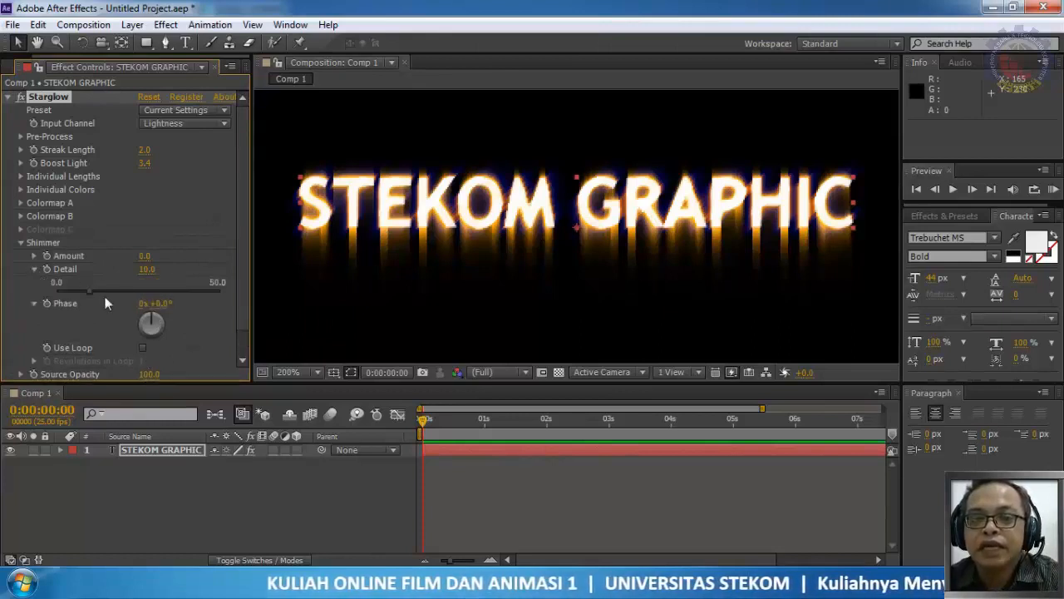
pyautogui.click(34, 270)
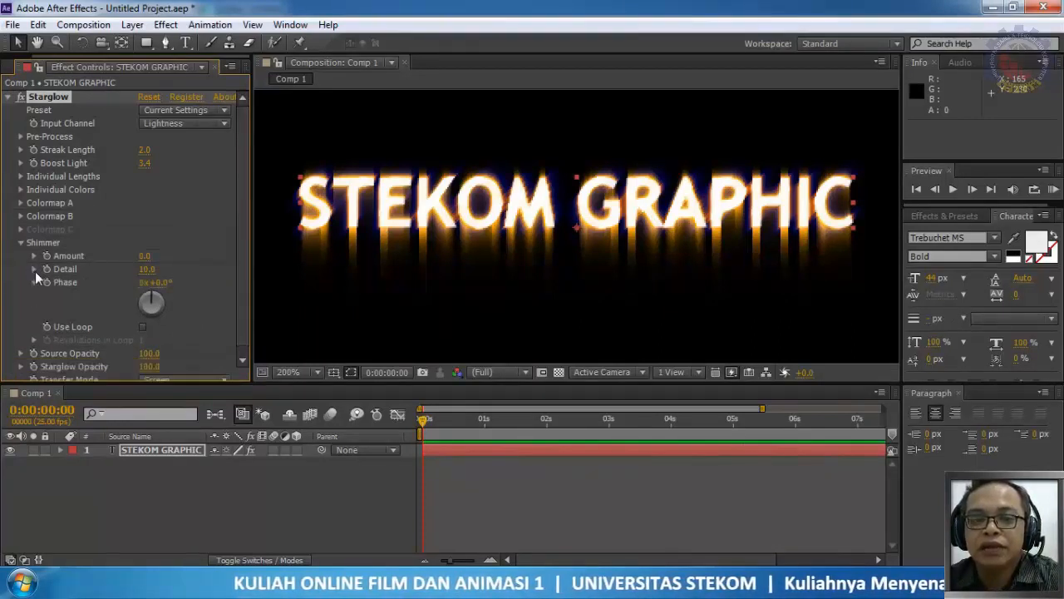
pyautogui.click(35, 281)
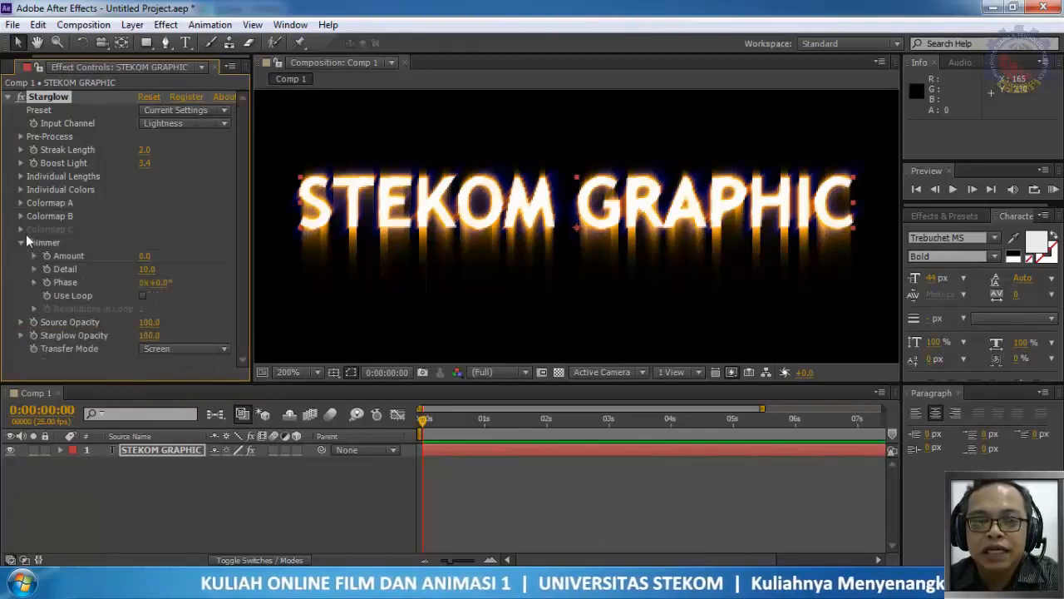
# Enable keyframing for all eight of Starglow's Individual Lengths at the first frame
pyautogui.click(18, 237)
pyautogui.click(21, 242)
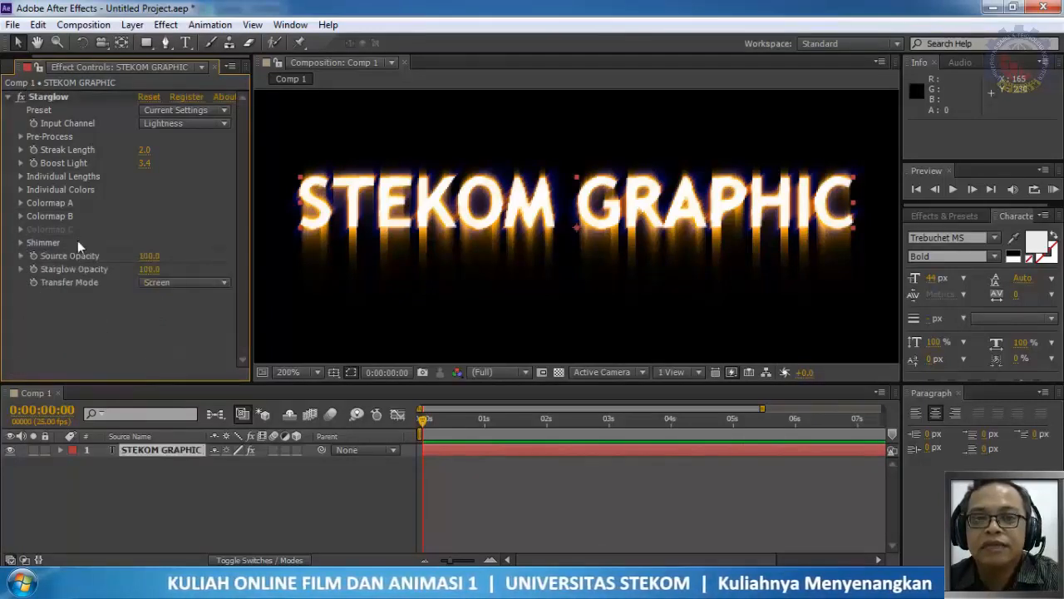
pyautogui.click(21, 177)
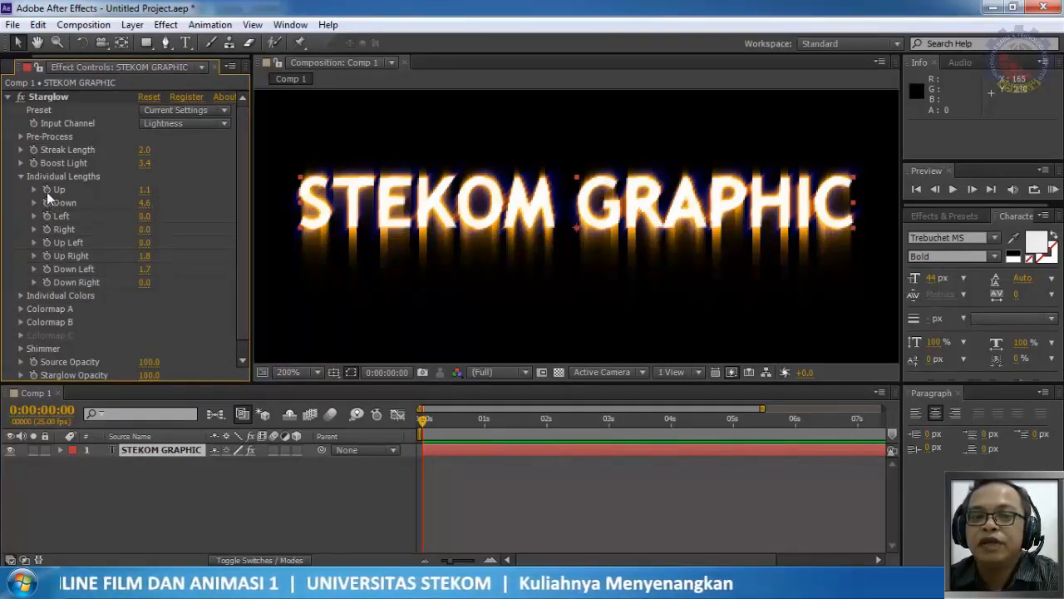
pyautogui.click(45, 189)
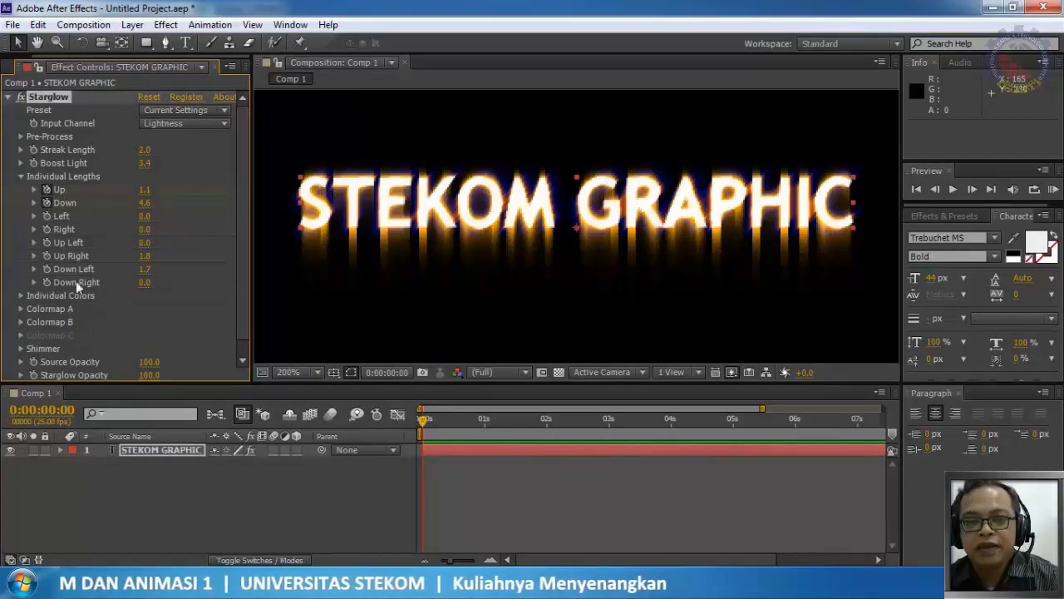
pyautogui.click(44, 217)
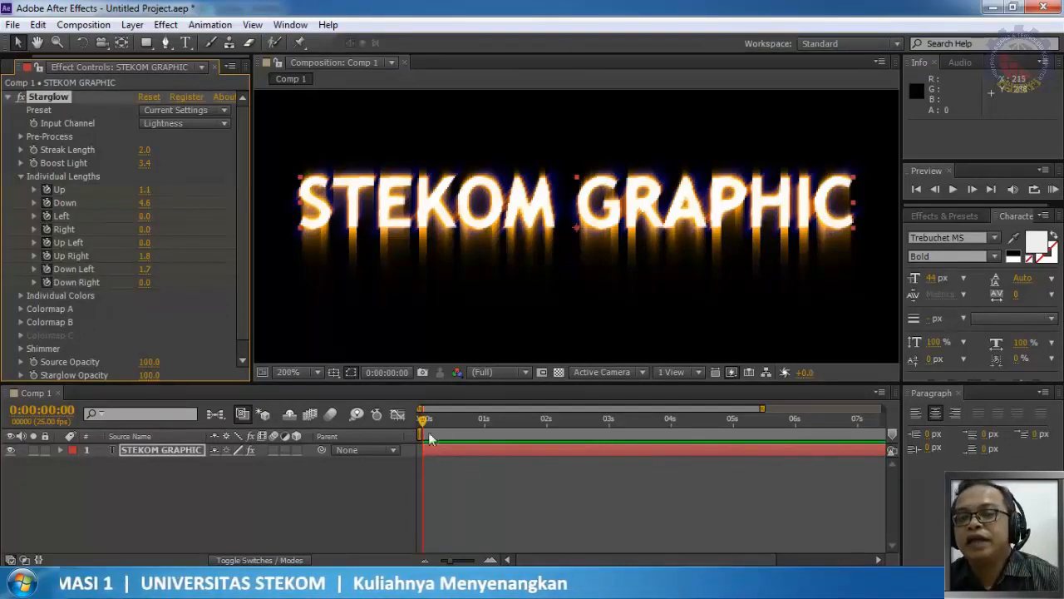
# Set Starglow's Up, Down, Up Right, Down Left and Down Right streak lengths to 0 at the first frame
pyautogui.moveTo(146, 189); pyautogui.dragTo(64, 190)
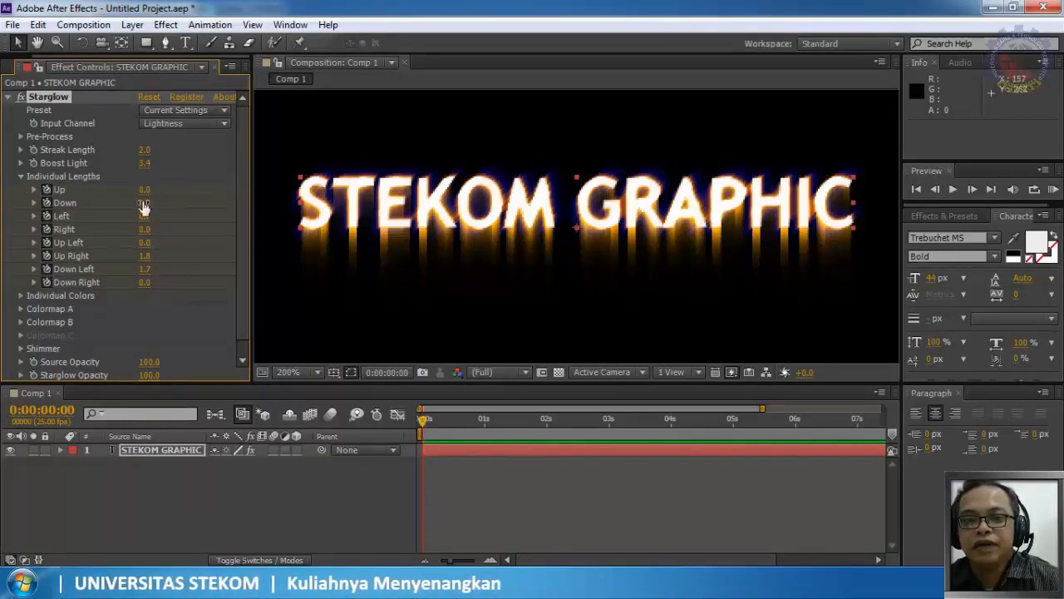
pyautogui.moveTo(145, 203); pyautogui.dragTo(4, 207)
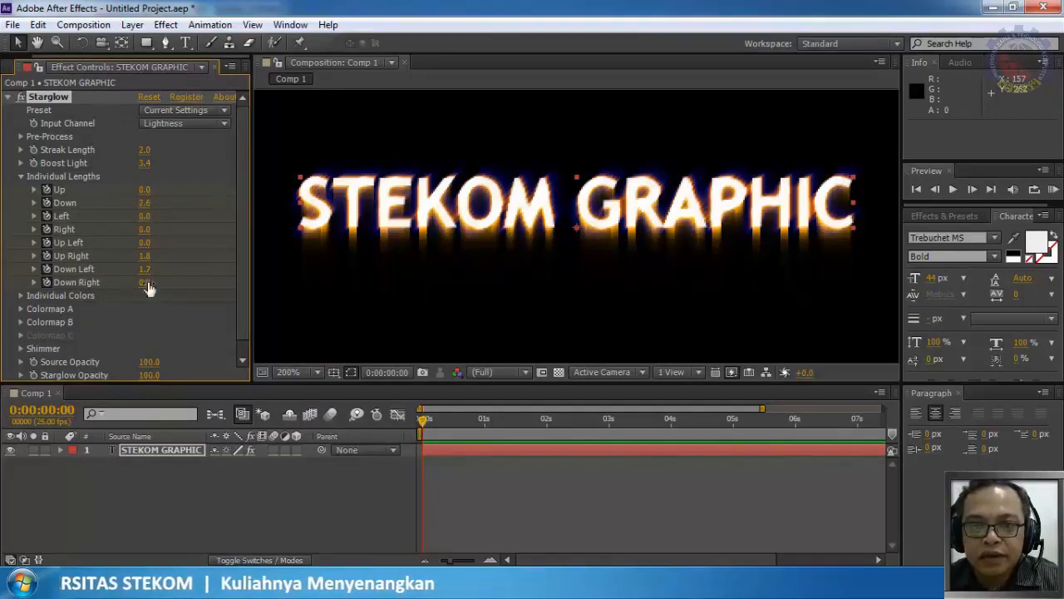
pyautogui.click(145, 256)
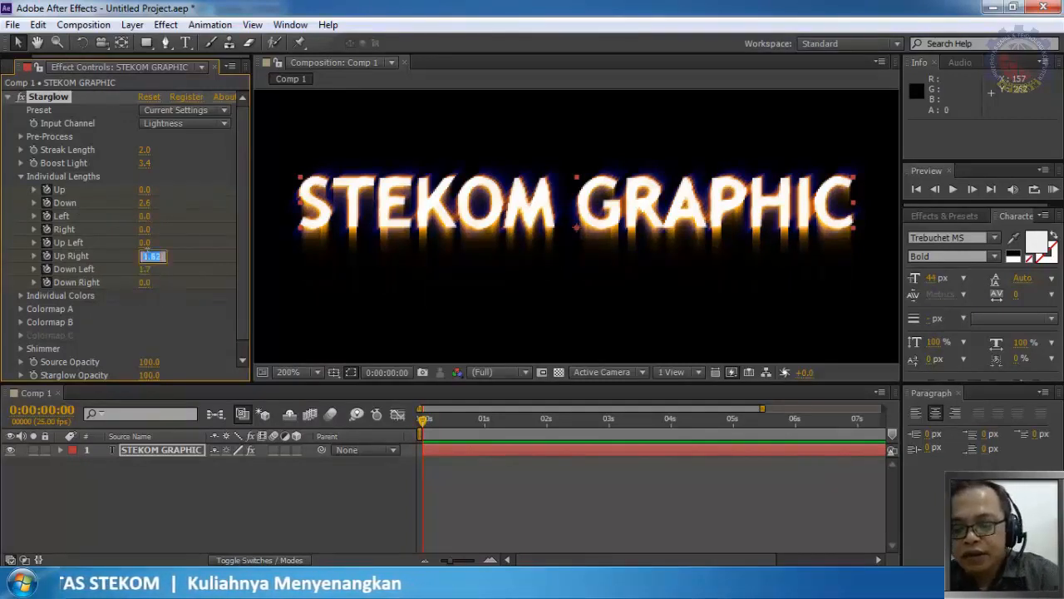
pyautogui.press('Tab')
pyautogui.write('0')
pyautogui.press('Tab')
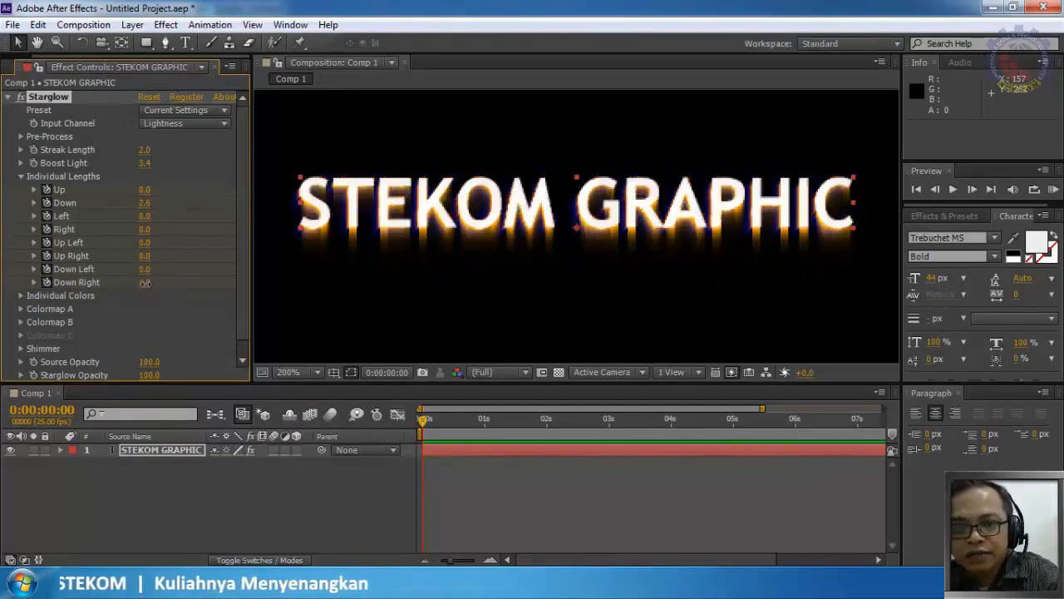
pyautogui.write('0')
pyautogui.press('Return')
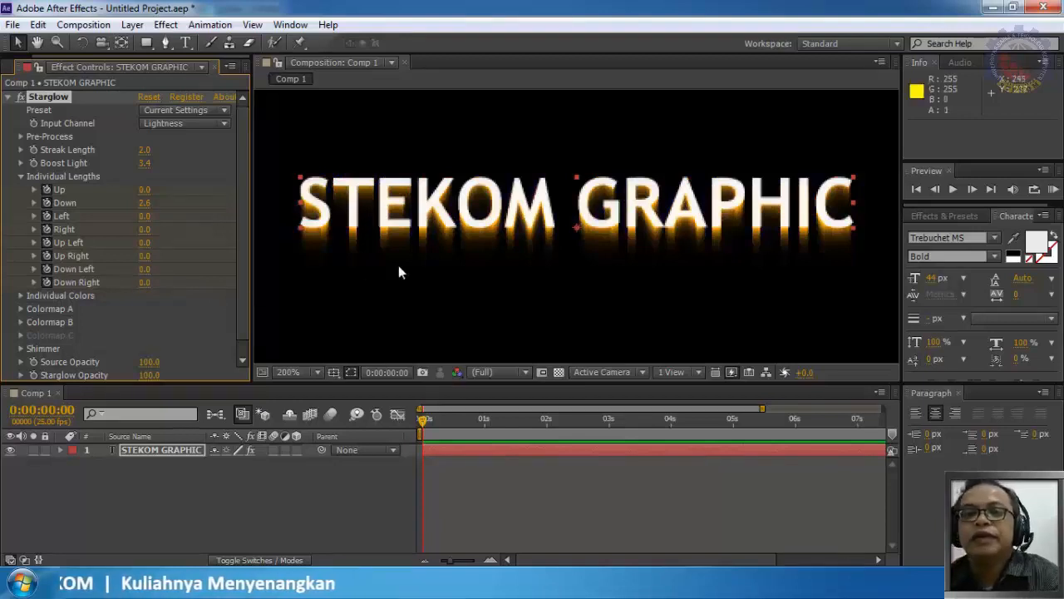
pyautogui.click(146, 204)
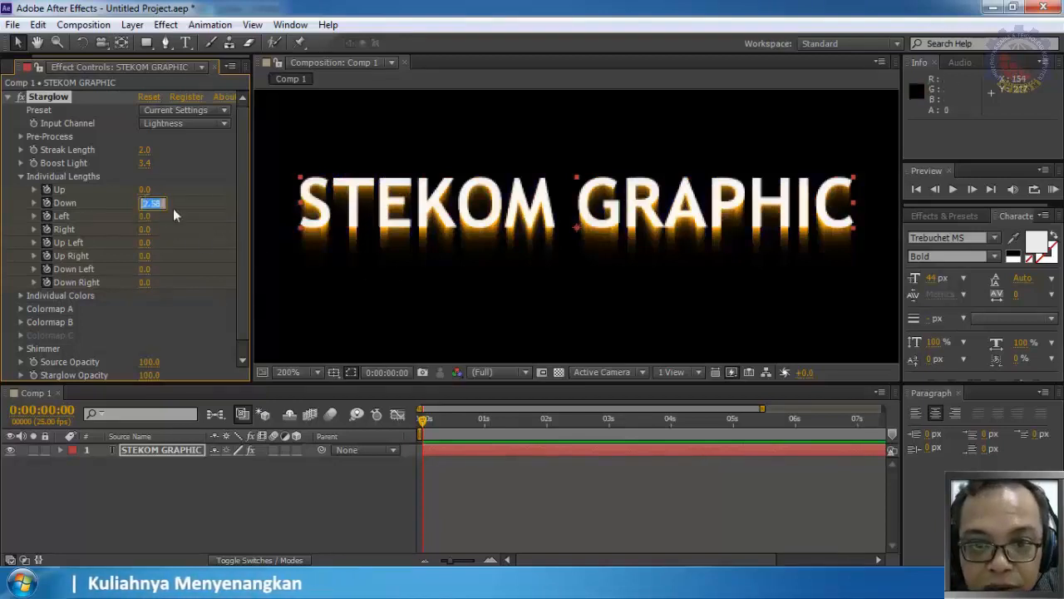
pyautogui.write('0')
pyautogui.hotkey('shift', 'Tab')
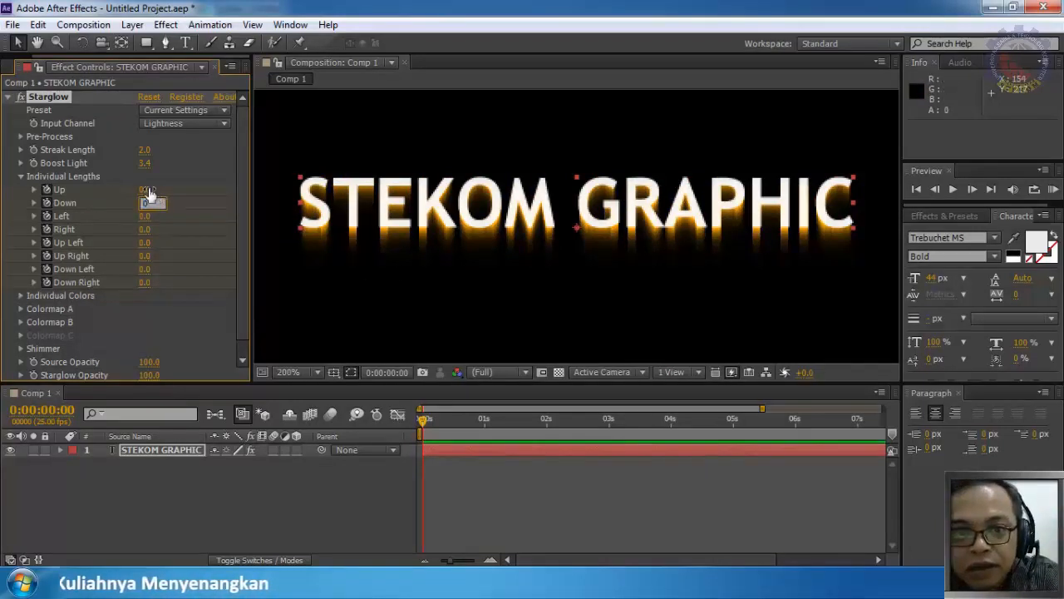
pyautogui.press('Return')
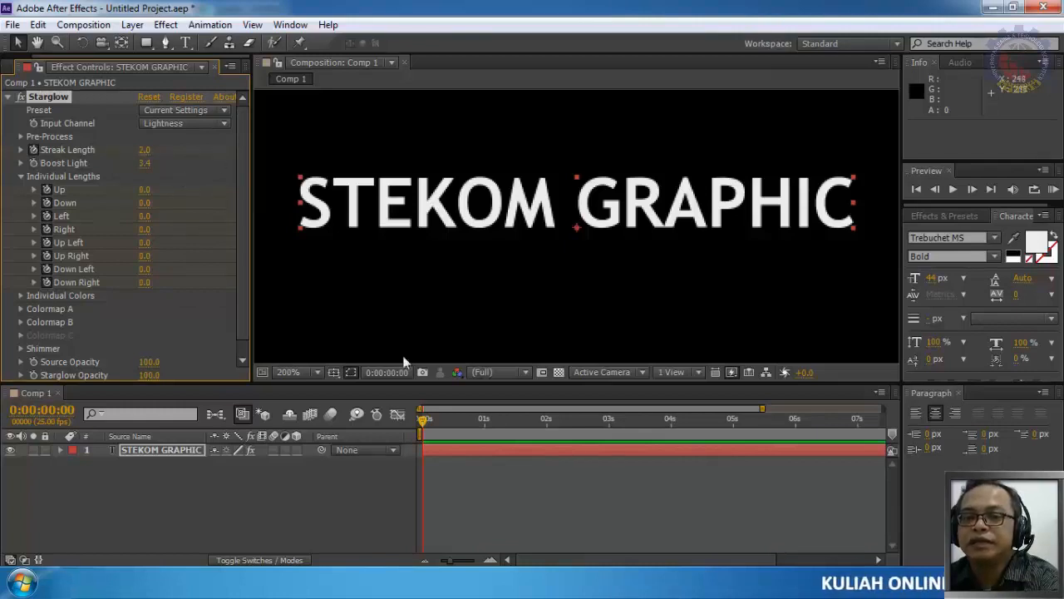
# Reset the Starglow effect to its default values at 0:00:02:00
pyautogui.moveTo(423, 419); pyautogui.dragTo(549, 443)
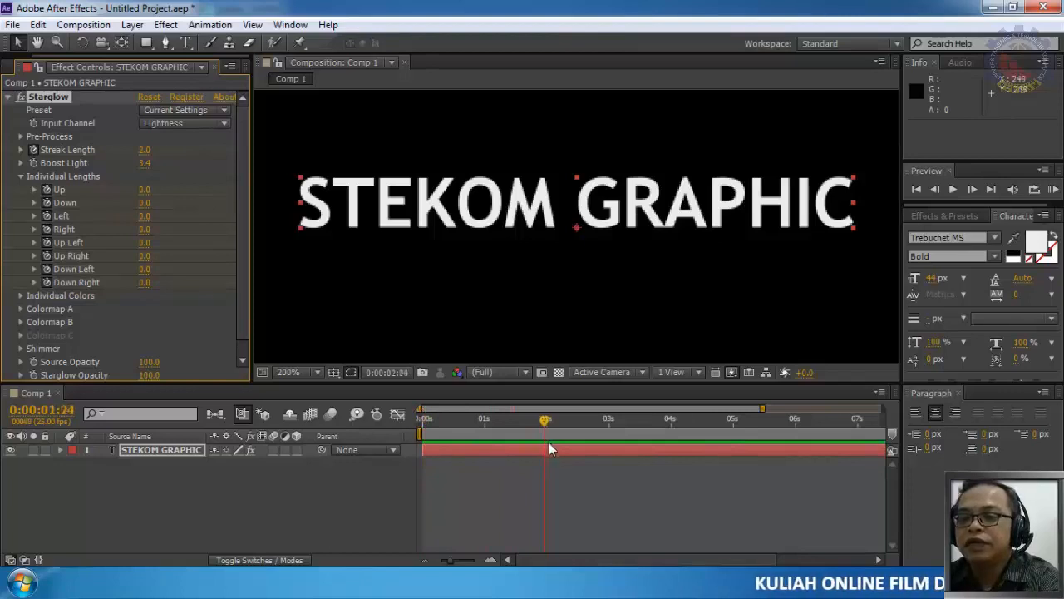
pyautogui.moveTo(489, 455); pyautogui.dragTo(549, 442)
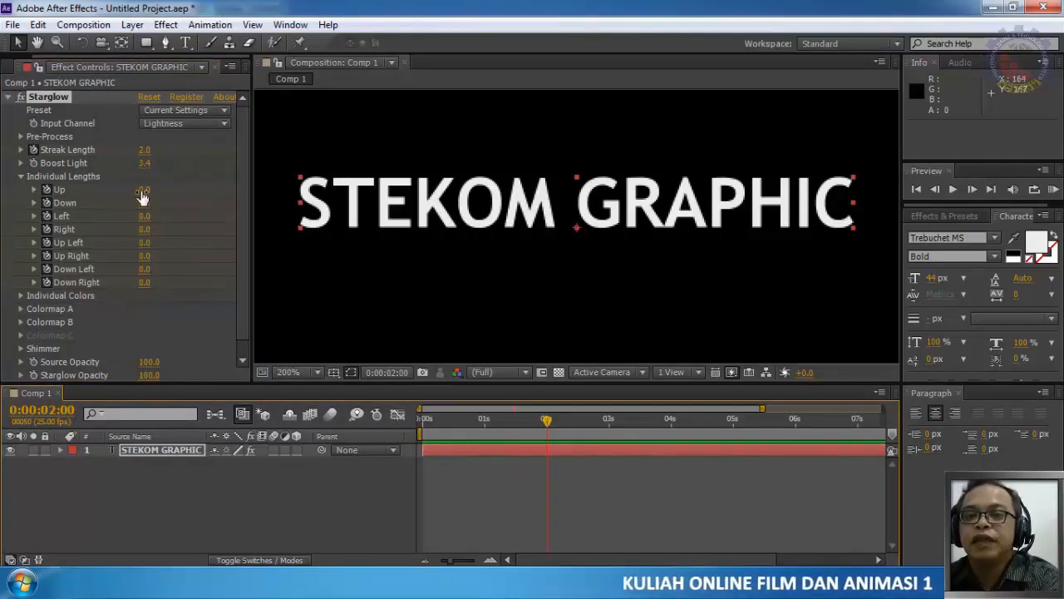
pyautogui.click(149, 97)
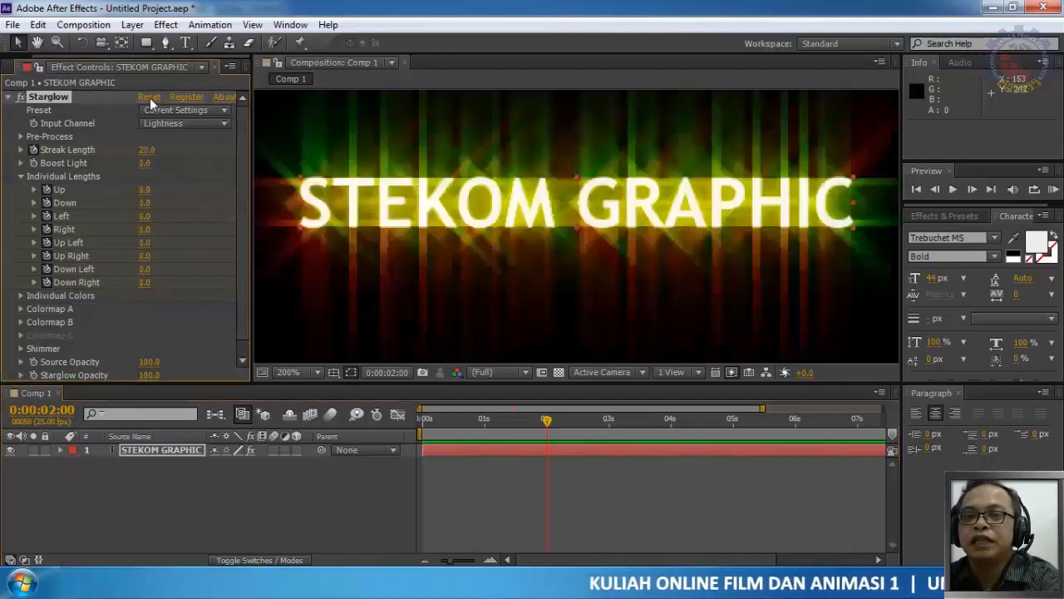
# Preview the title's glow animation from the first frame
pyautogui.click(422, 419)
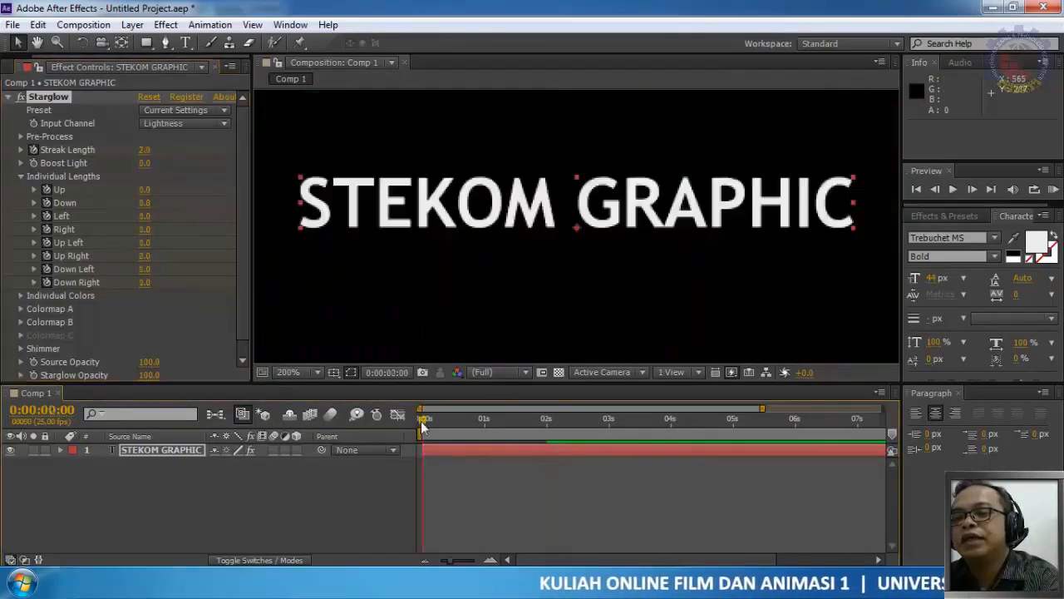
pyautogui.click(956, 192)
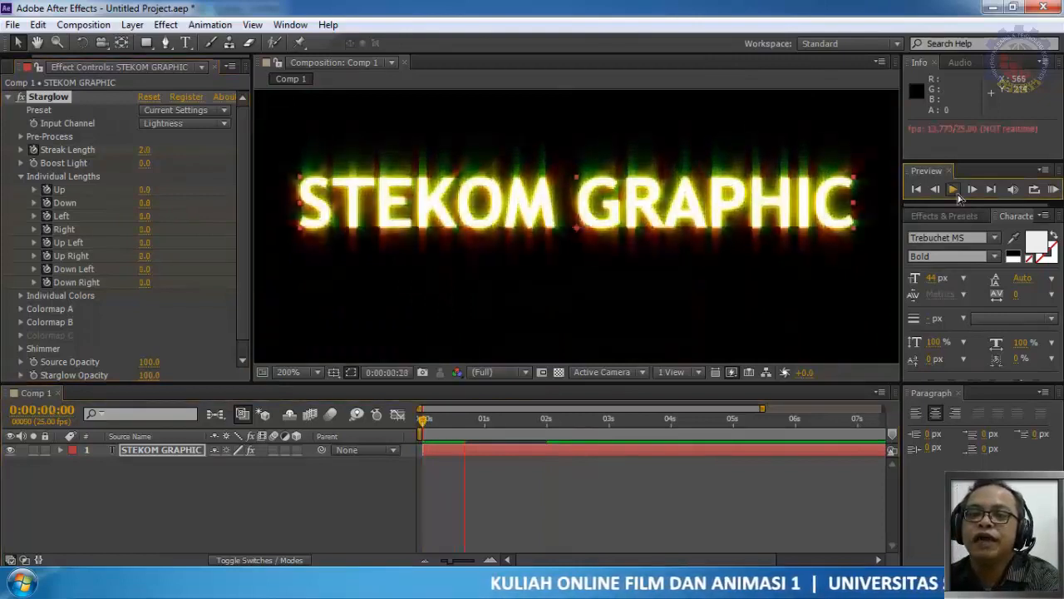
pyautogui.click(955, 191)
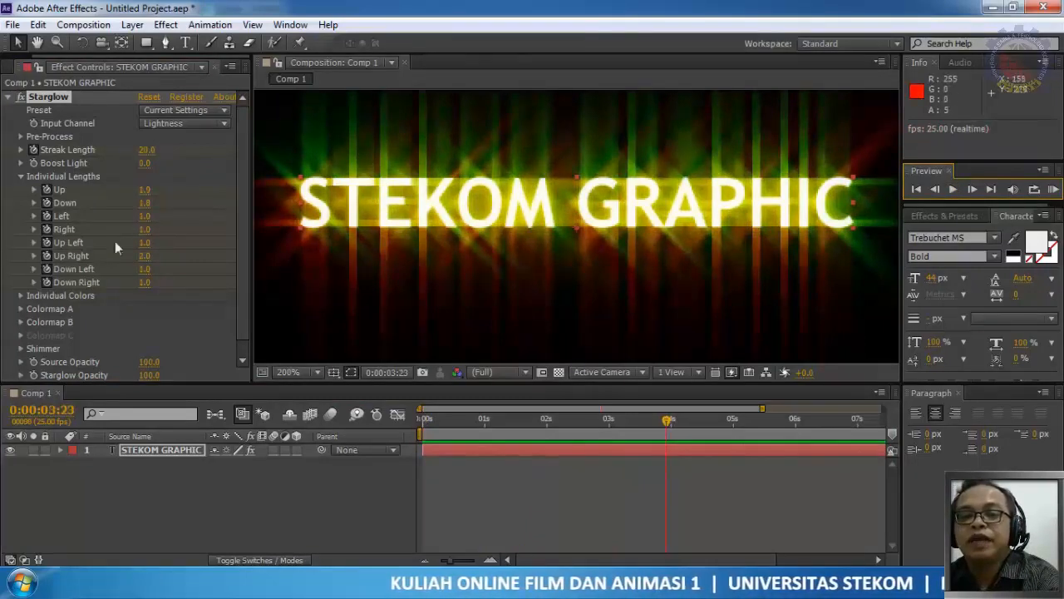
# Keyframe Starglow Opacity at the first frame with a value of 0
pyautogui.click(21, 176)
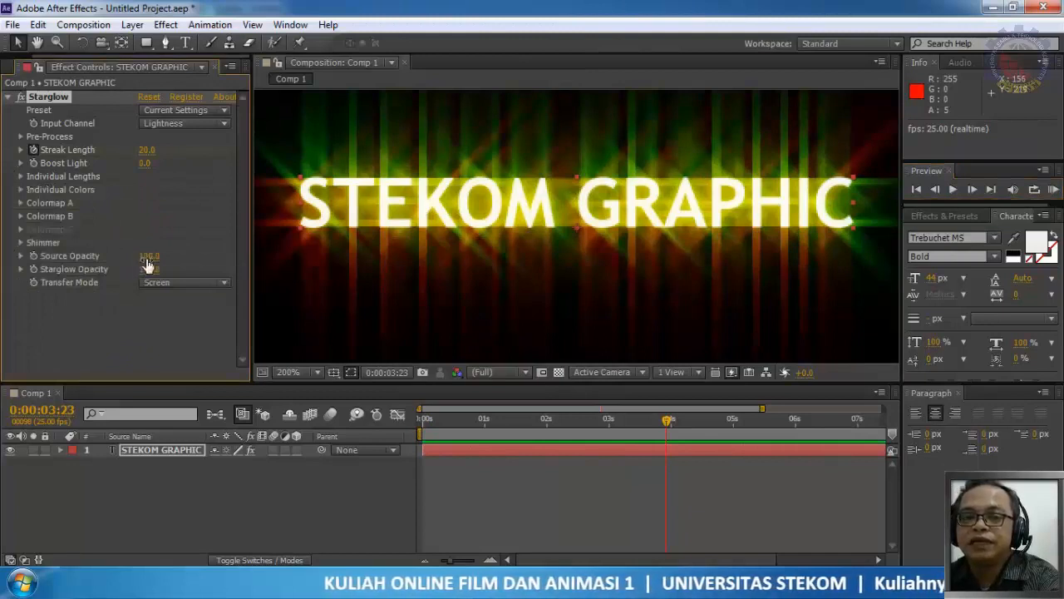
pyautogui.moveTo(146, 269); pyautogui.dragTo(111, 282)
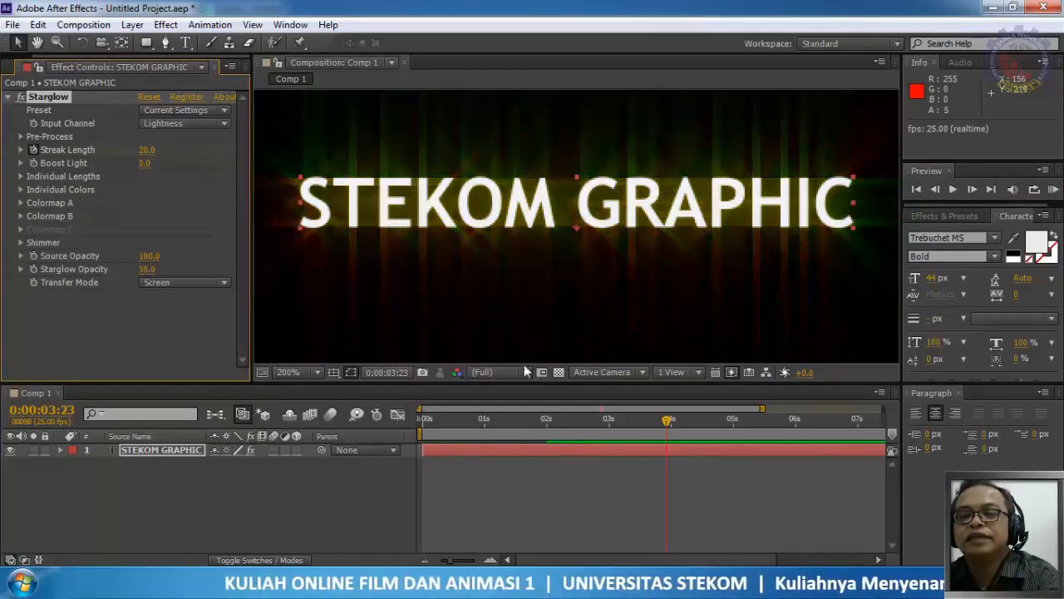
pyautogui.press('Home')
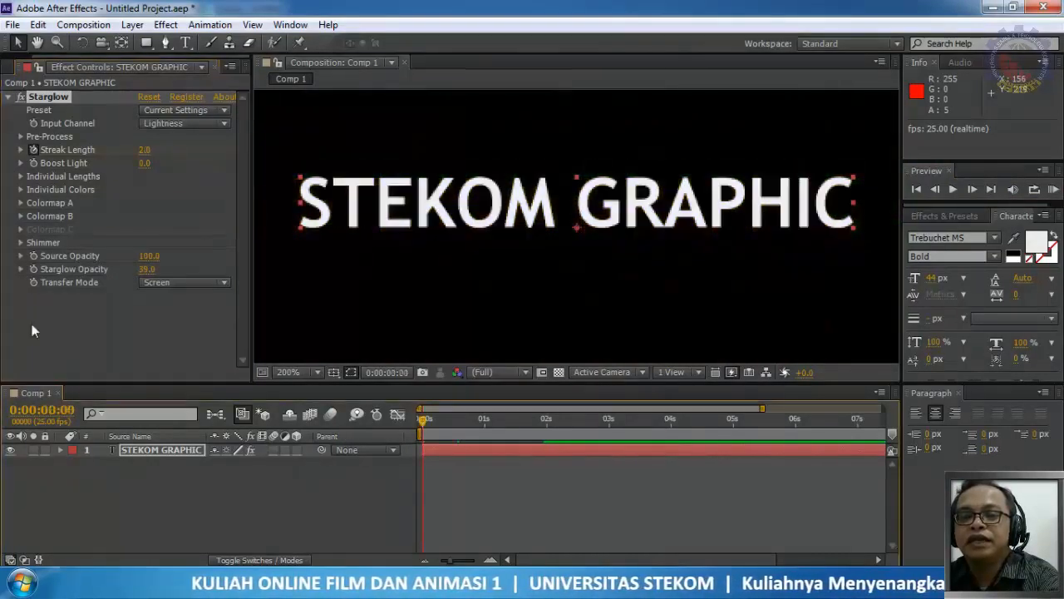
pyautogui.click(33, 283)
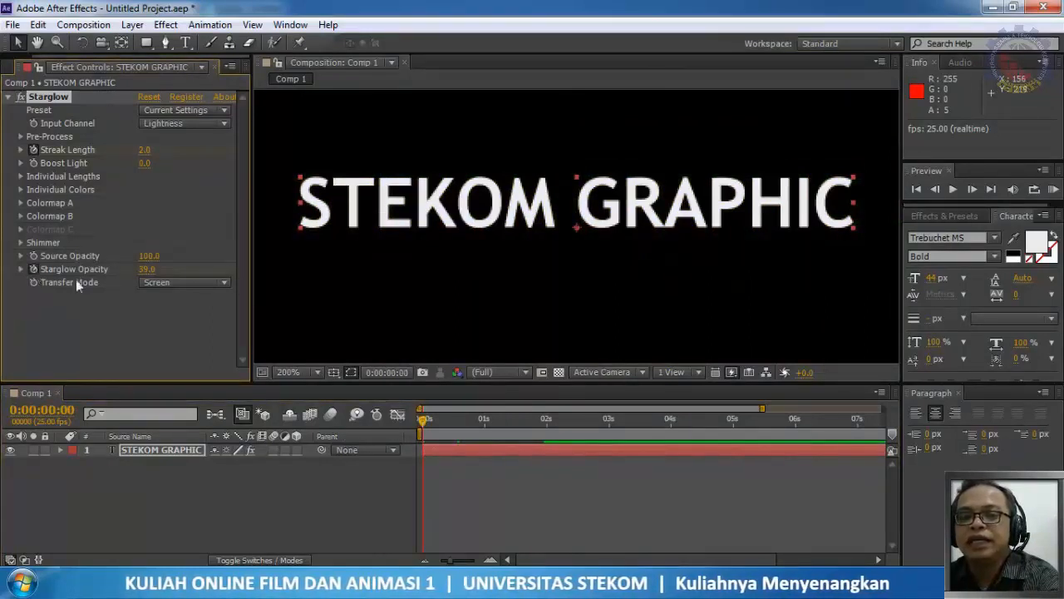
pyautogui.click(145, 269)
pyautogui.write('0')
pyautogui.press('Return')
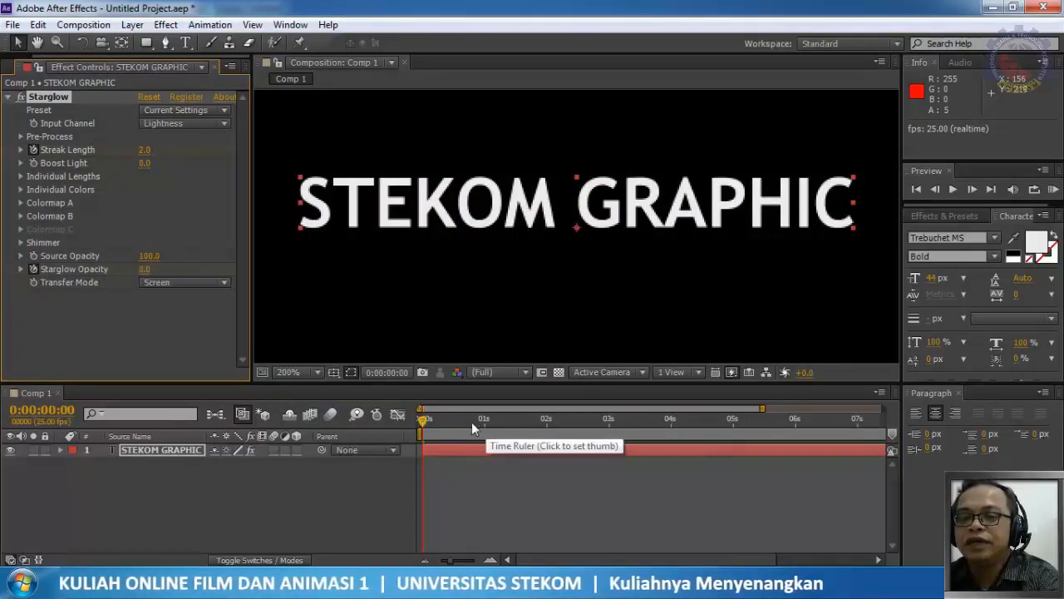
# Set Starglow Opacity to 70 at 0:00:01:00
pyautogui.click(471, 421)
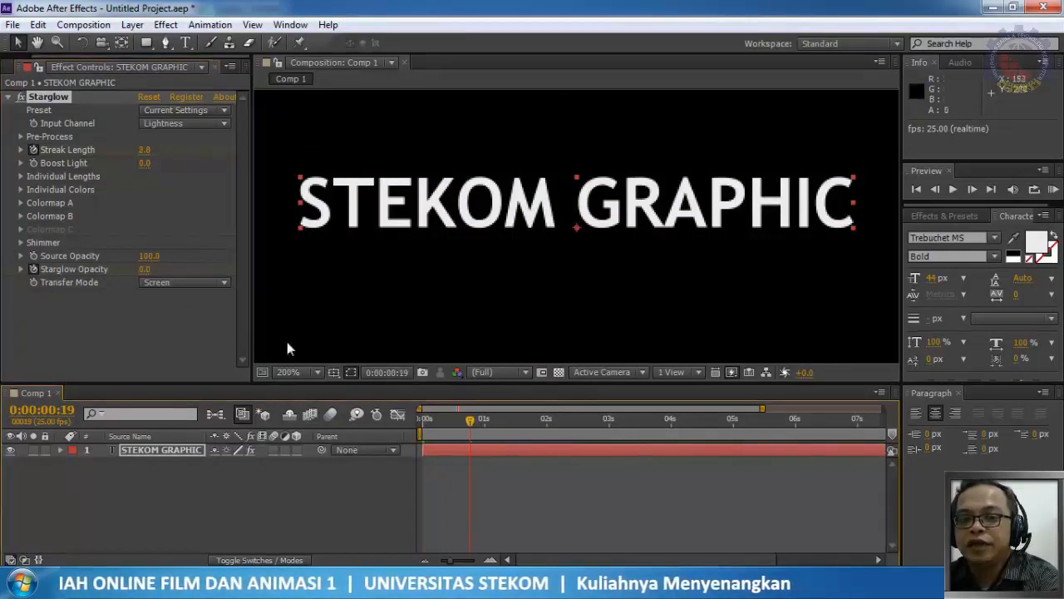
pyautogui.click(132, 271)
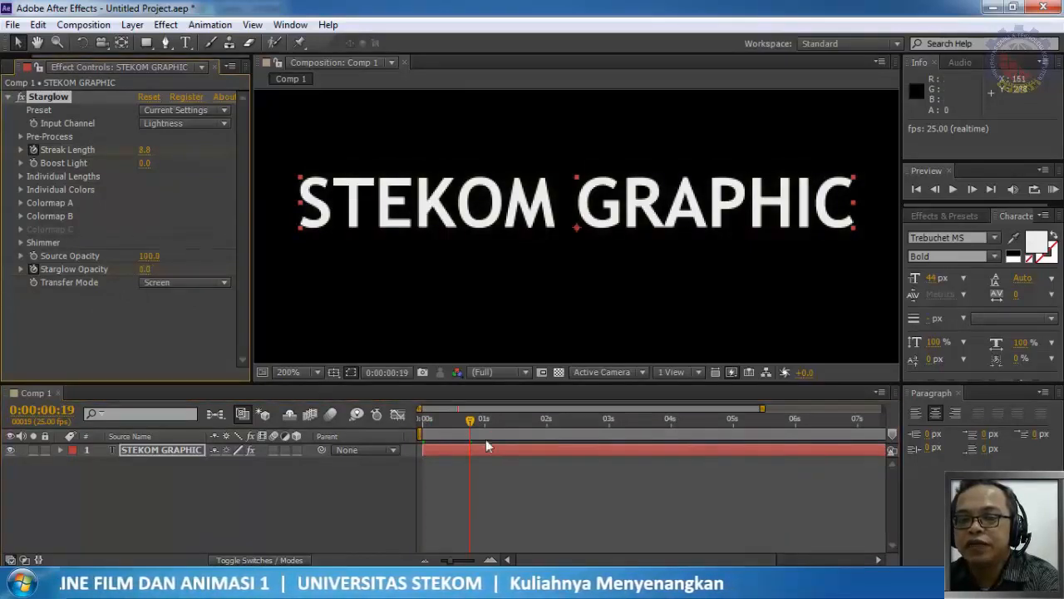
pyautogui.moveTo(471, 421); pyautogui.dragTo(486, 421)
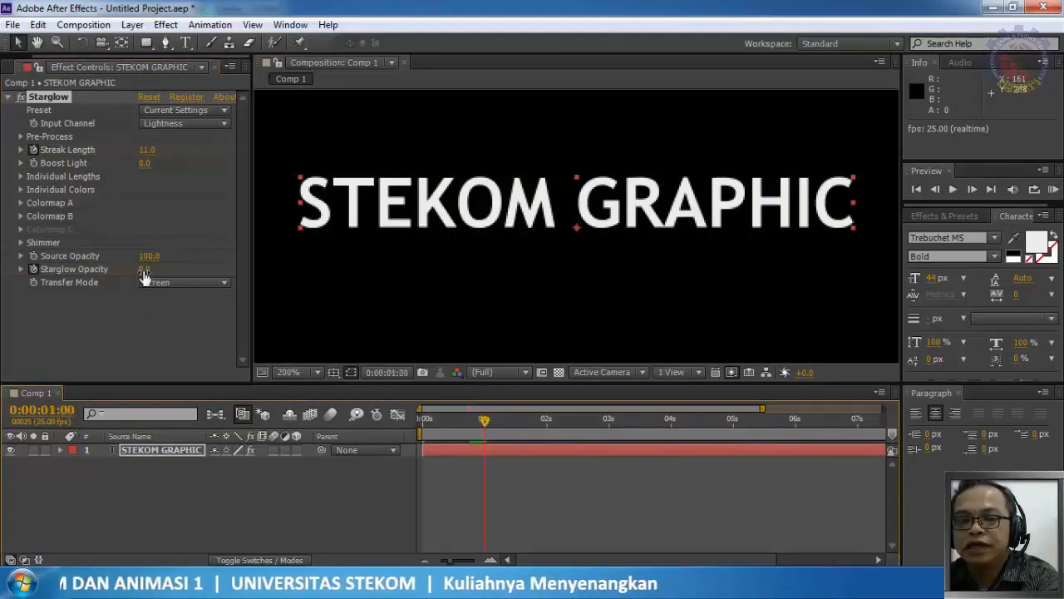
pyautogui.moveTo(143, 268); pyautogui.dragTo(301, 296)
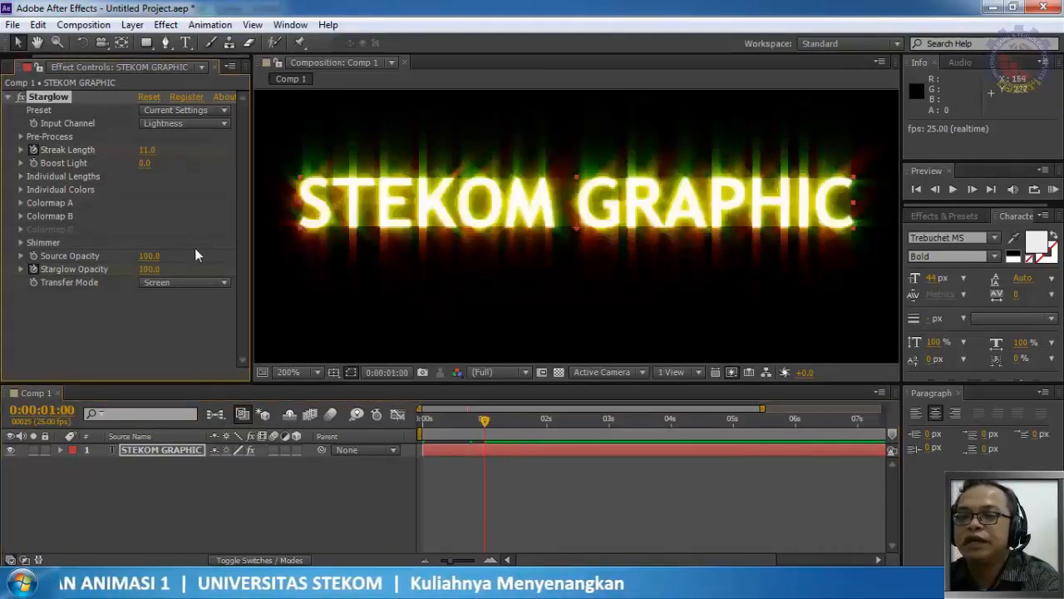
pyautogui.moveTo(149, 269)
pyautogui.mouseDown()
pyautogui.moveTo(112, 273)
pyautogui.moveTo(135, 270)
pyautogui.mouseUp()
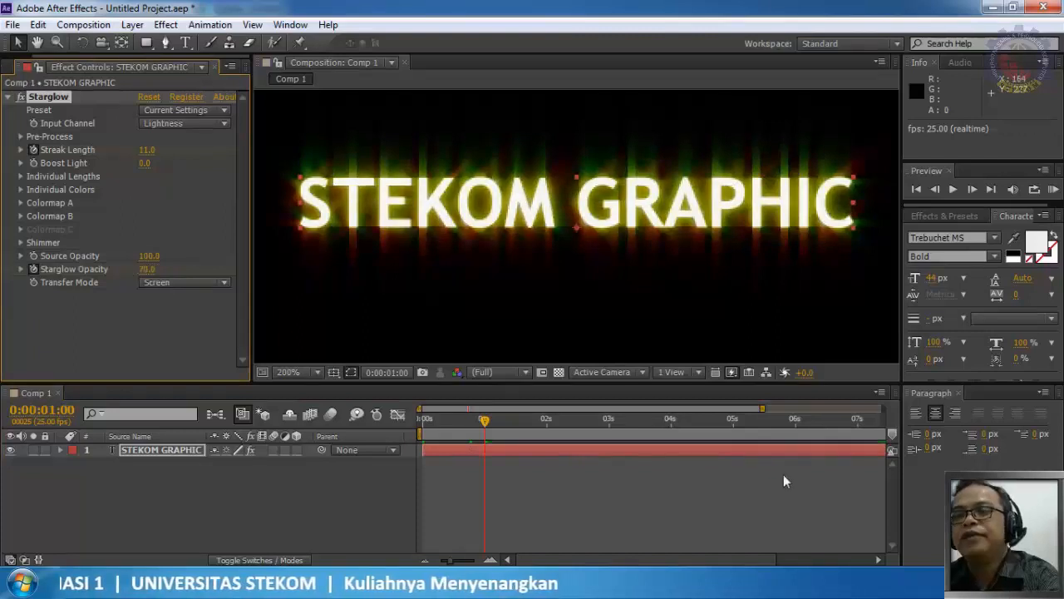
# Play back the Starglow opacity animation from near the start, view the composition at 100%, and return to the first frame
pyautogui.click(425, 418)
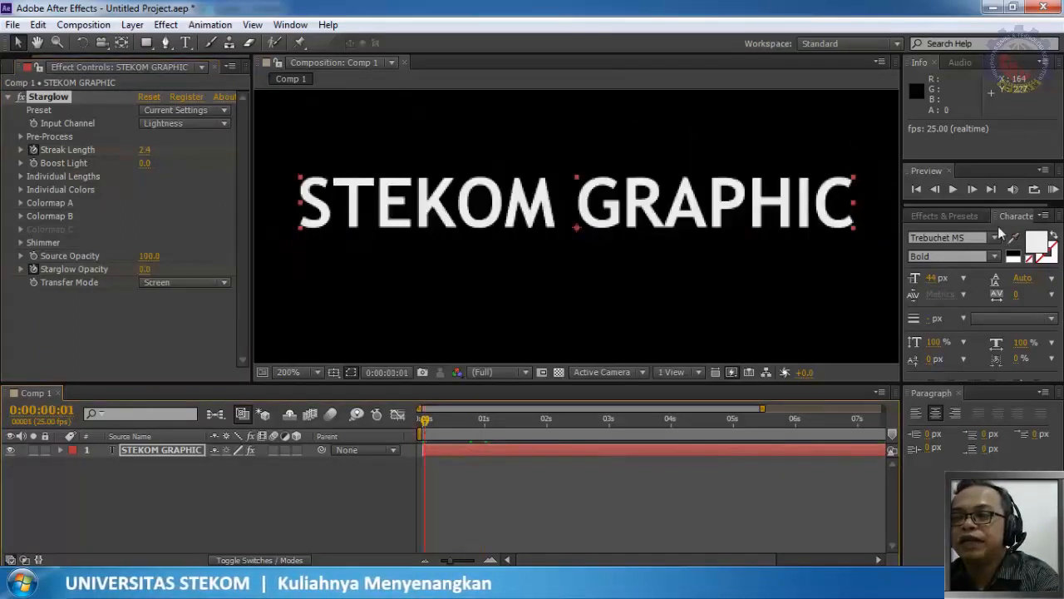
pyautogui.click(954, 193)
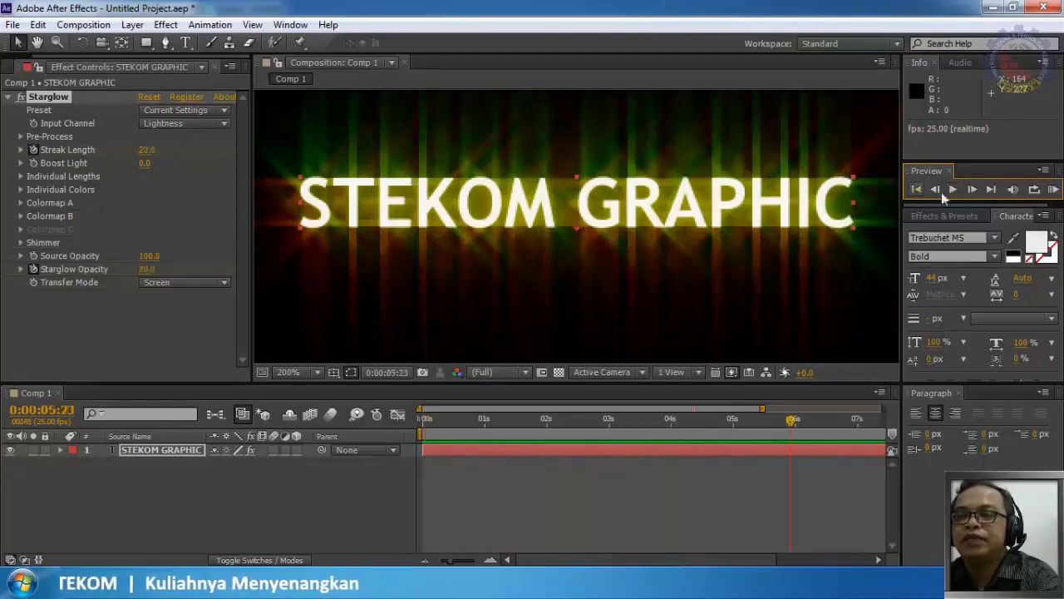
pyautogui.scroll(-2, 596, 247)
pyautogui.scroll(1, 597, 247)
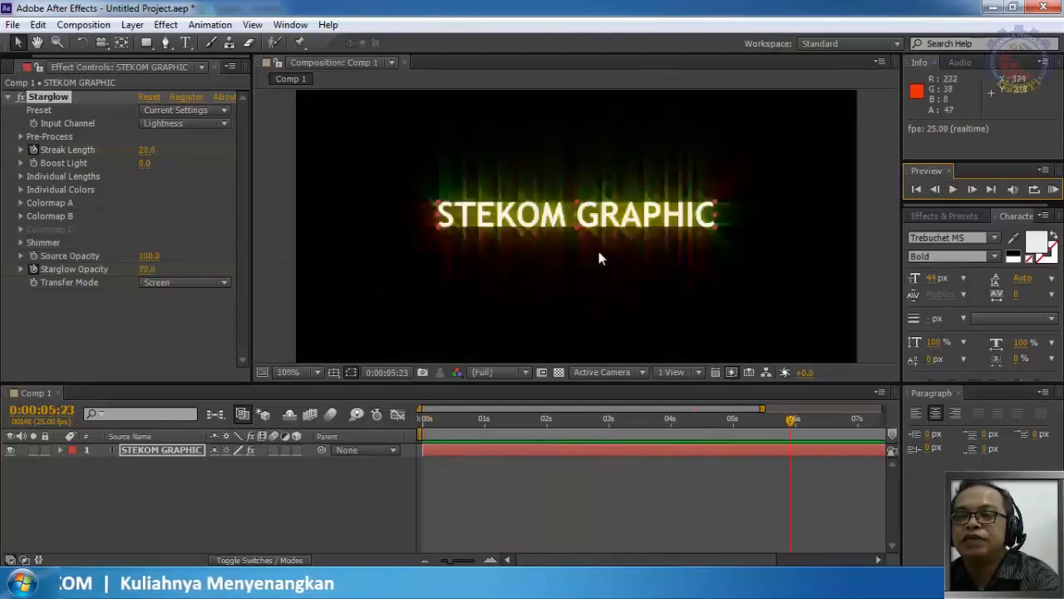
pyautogui.click(917, 190)
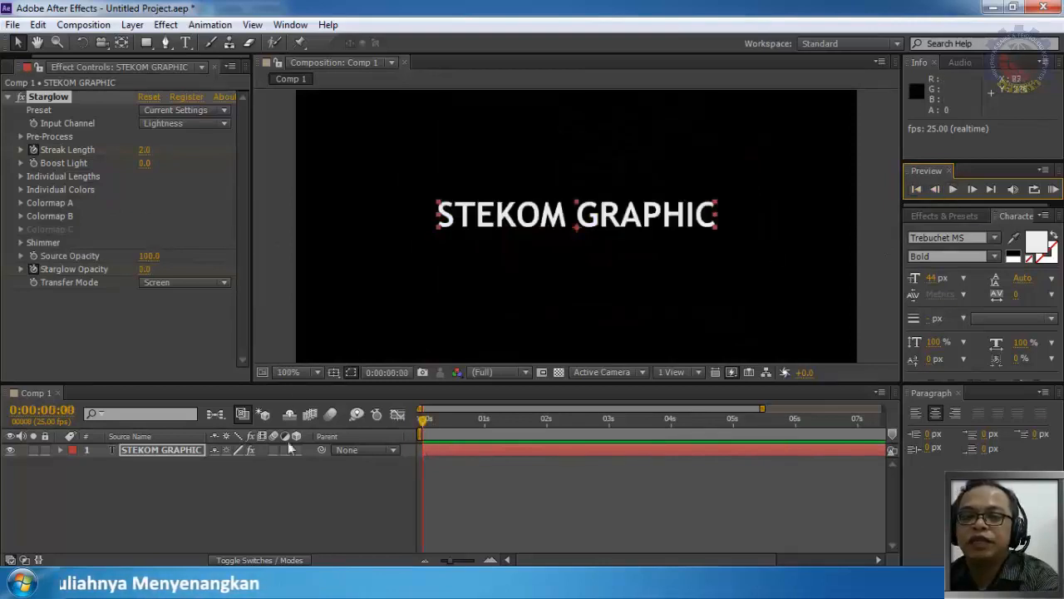
# Set the Up streak length in Starglow's Individual Lengths to 0.5 at 0:00:01:03
pyautogui.moveTo(422, 418); pyautogui.dragTo(485, 422)
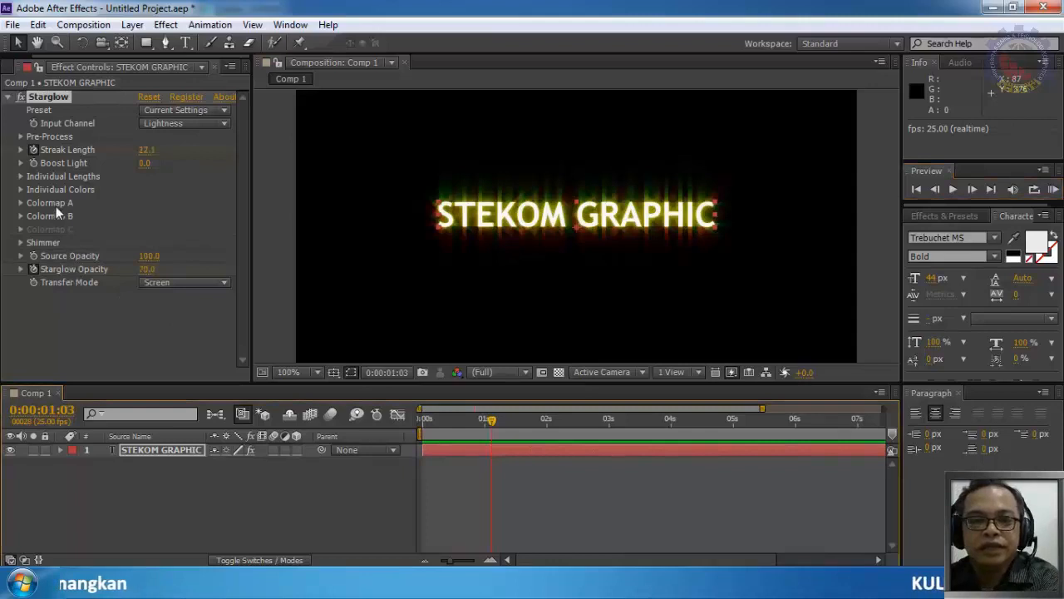
pyautogui.click(22, 177)
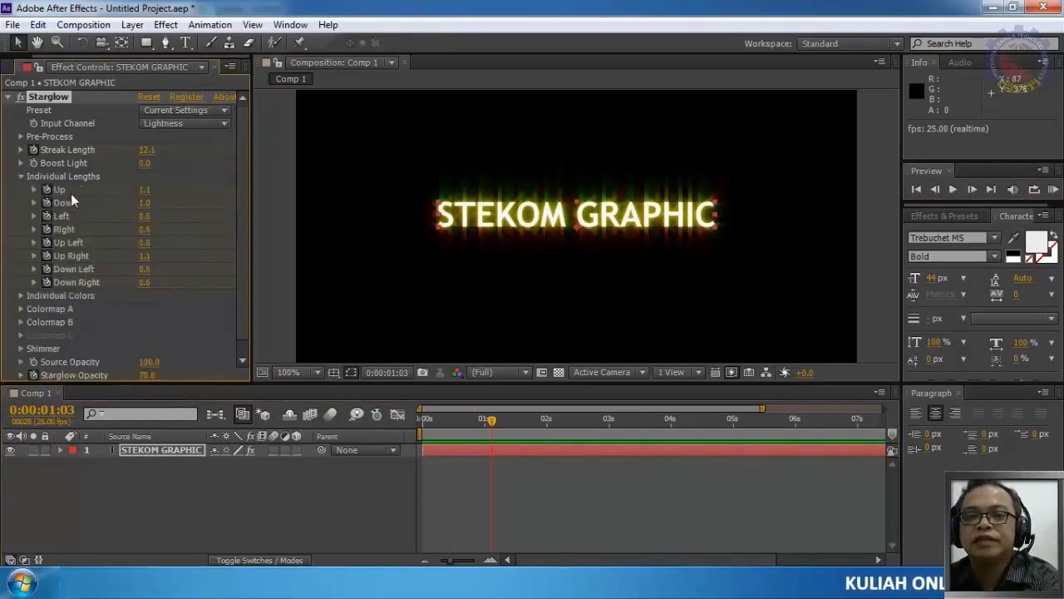
pyautogui.click(144, 189)
pyautogui.write('0.5')
pyautogui.press('Return')
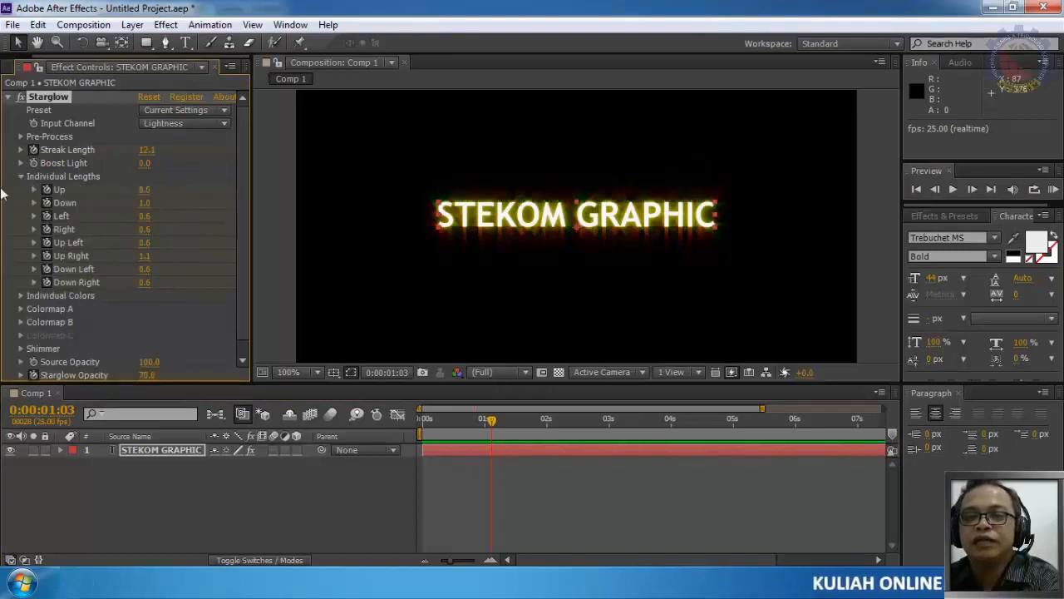
# Set Starglow's Up, Down, Left and Right individual streak lengths to 0 at 0:00:01:03
pyautogui.click(145, 189)
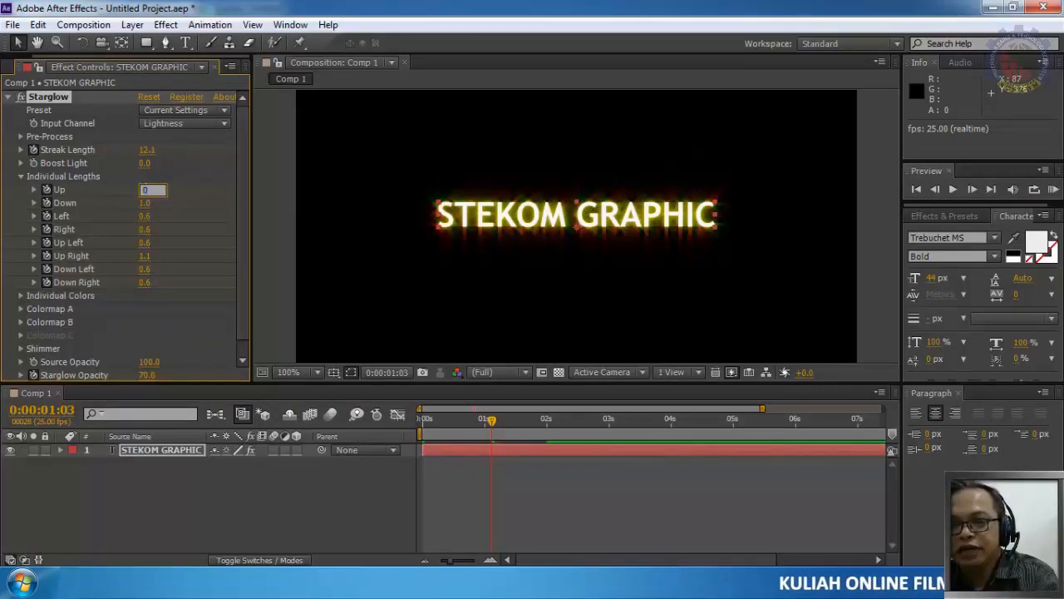
pyautogui.click(144, 203)
pyautogui.write('0')
pyautogui.click(144, 216)
pyautogui.write('0')
pyautogui.click(145, 229)
pyautogui.write('0')
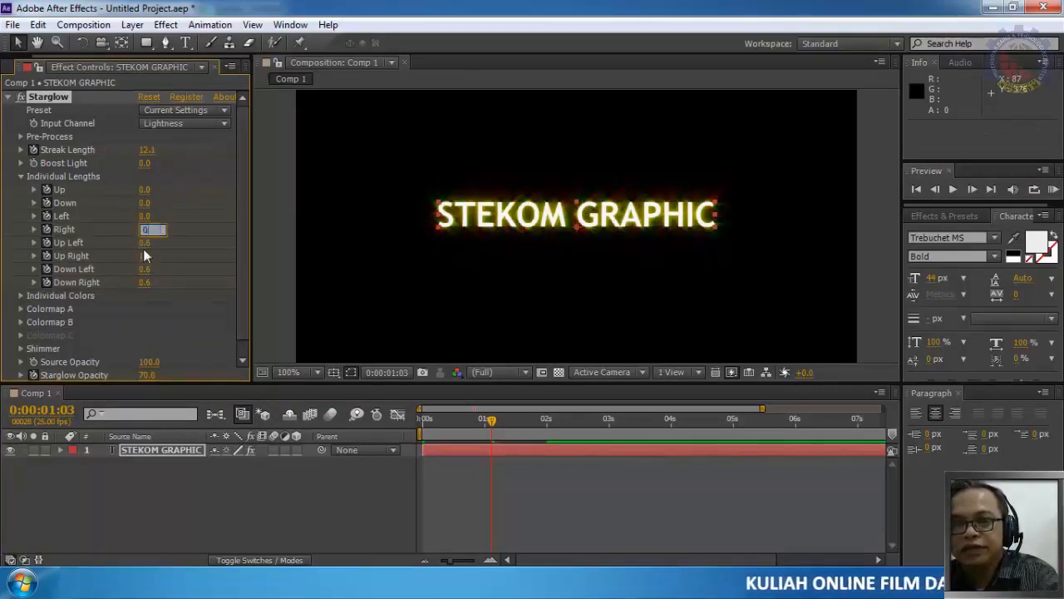
pyautogui.press('Return')
# Set Starglow's Up Left, Up Right, Down Left and Down Right individual lengths to 0 at 0:00:01:03
pyautogui.click(144, 256)
pyautogui.write('0')
pyautogui.press('Return')
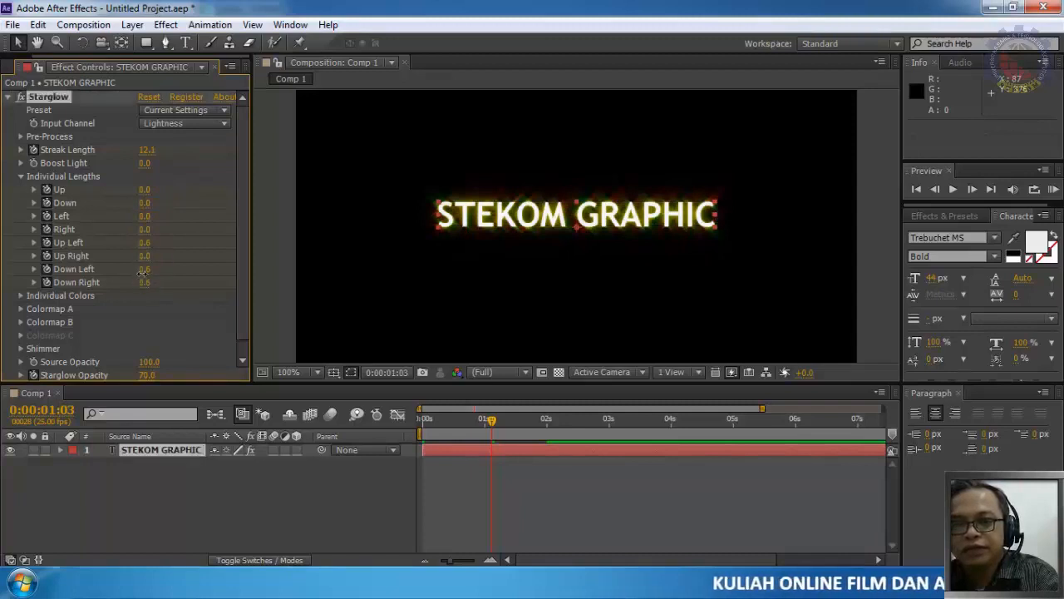
pyautogui.click(145, 269)
pyautogui.write('0')
pyautogui.click(145, 283)
pyautogui.write('0')
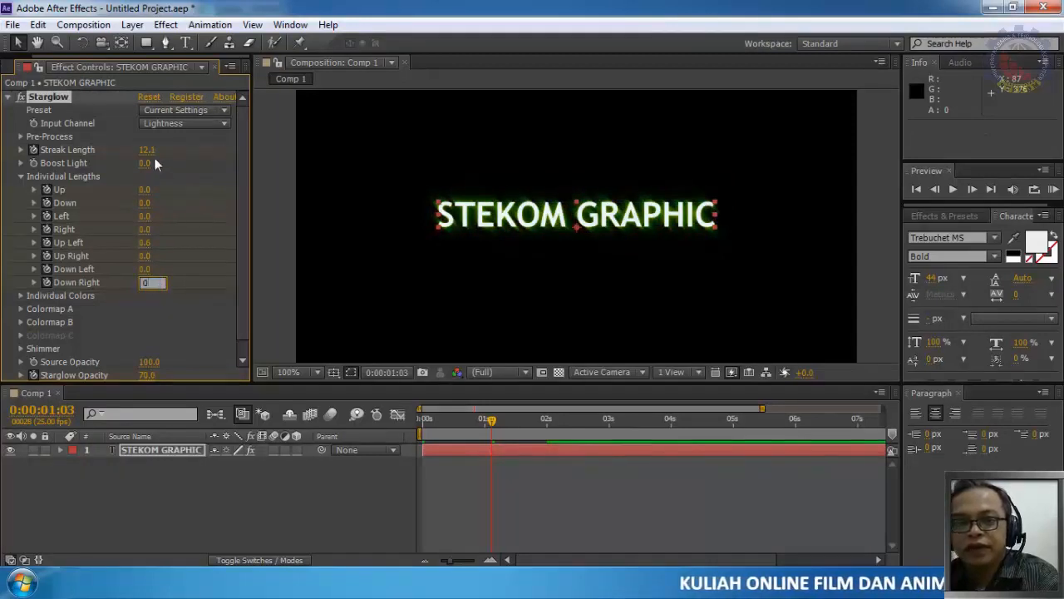
pyautogui.press('Return')
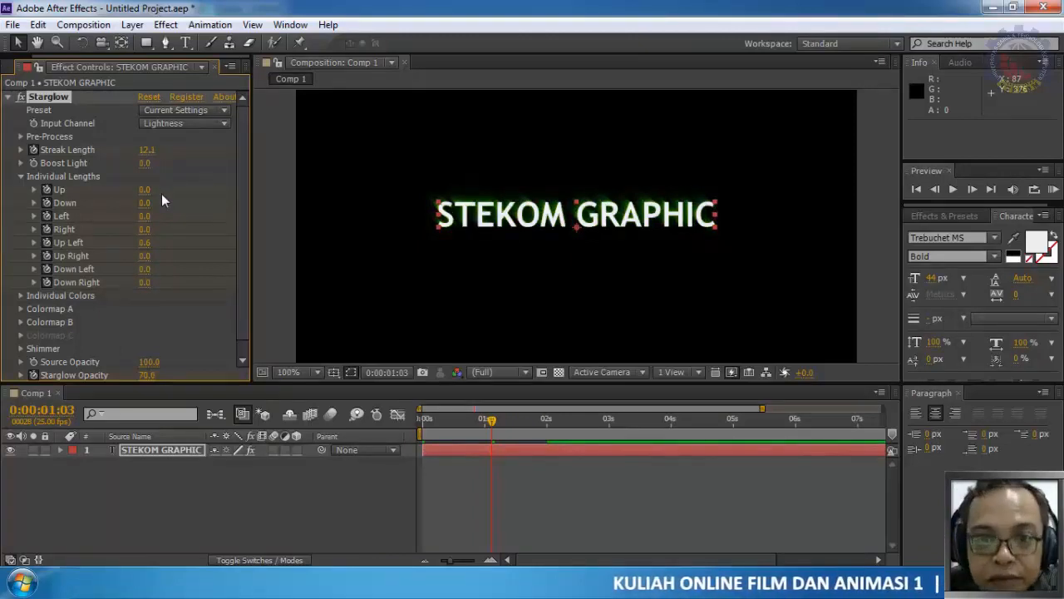
pyautogui.click(148, 243)
pyautogui.write('0')
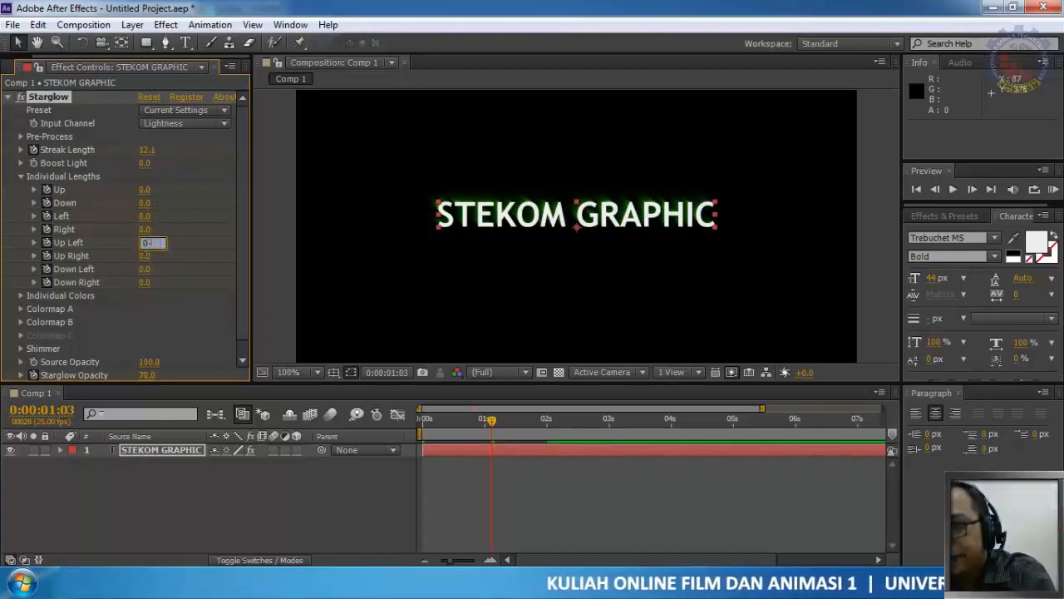
pyautogui.press('Return')
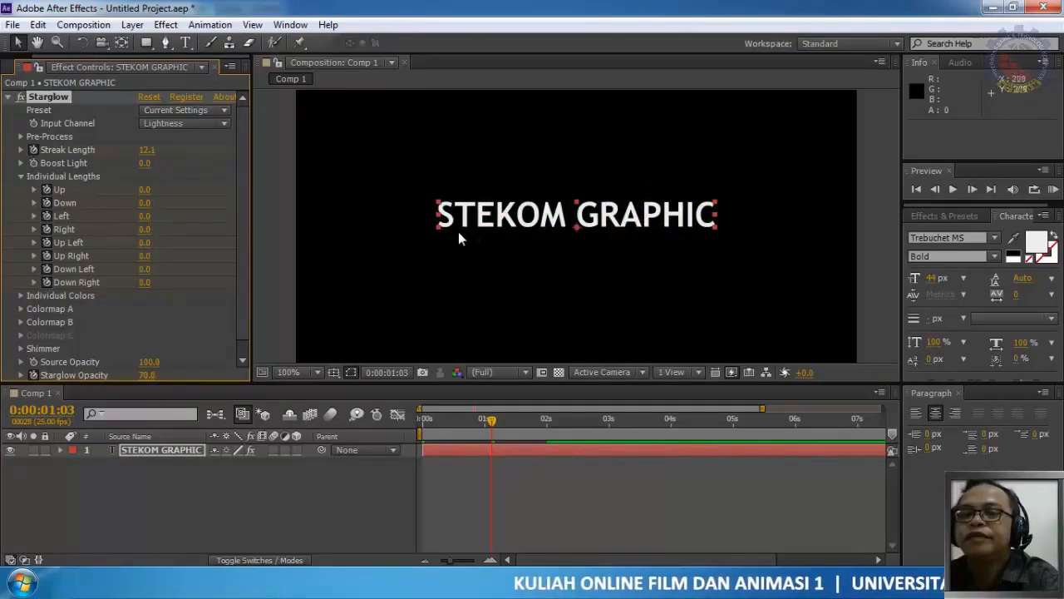
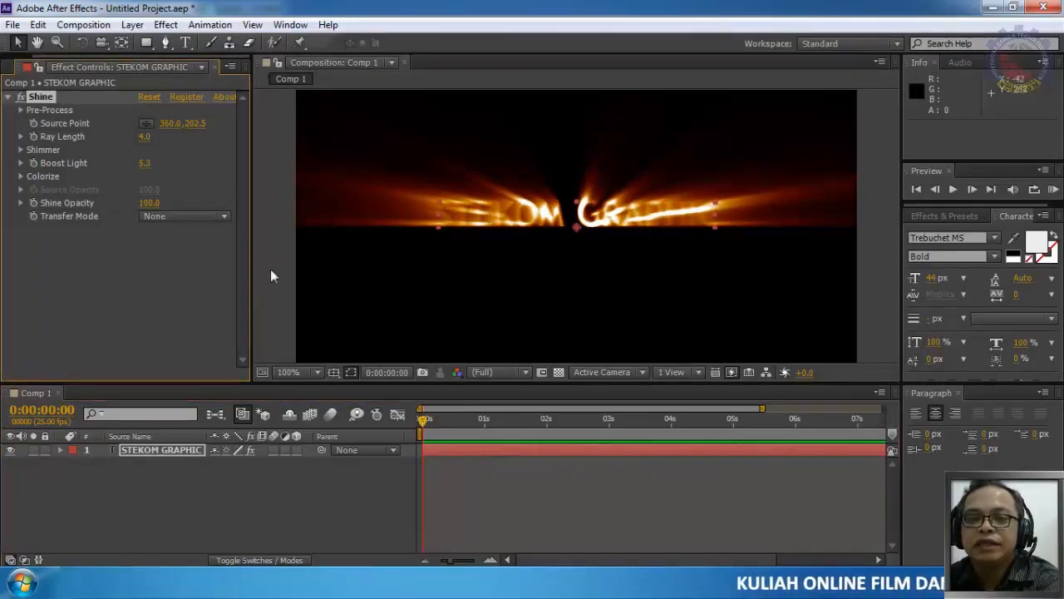
# Set Shine's Boost Light to 4 and reduce its Ray Length to 1.9 on the STEKOM GRAPHIC title
pyautogui.moveTo(153, 206); pyautogui.dragTo(272, 221)
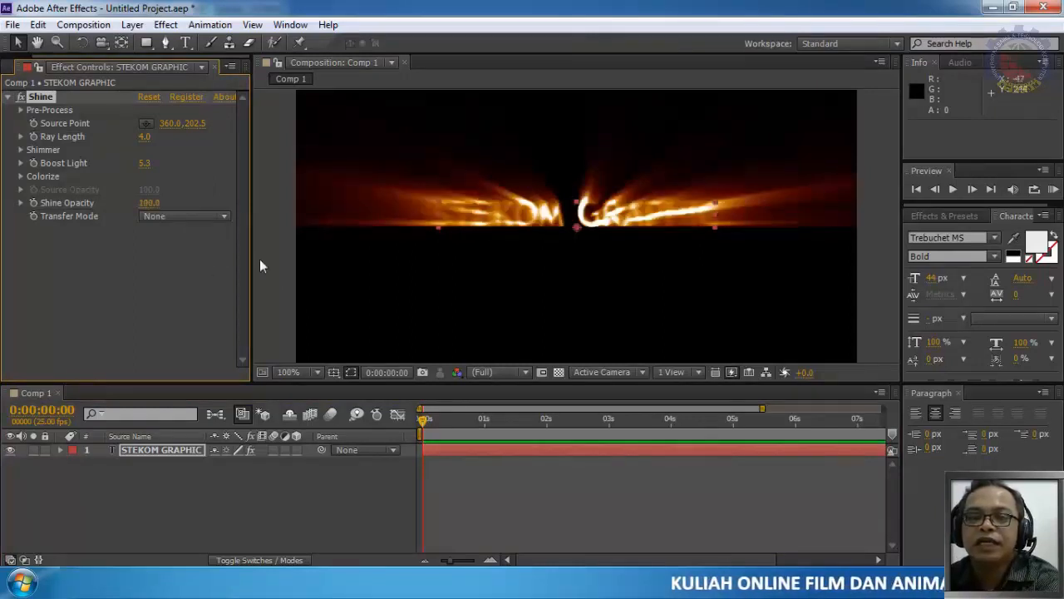
pyautogui.moveTo(146, 164); pyautogui.dragTo(135, 164)
pyautogui.click(144, 164)
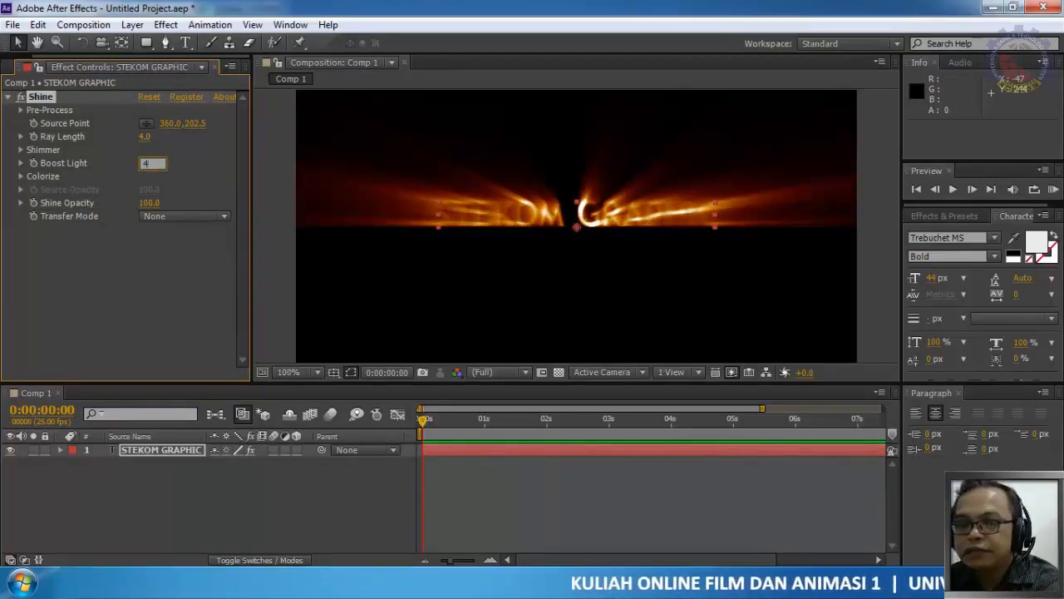
pyautogui.press('Return')
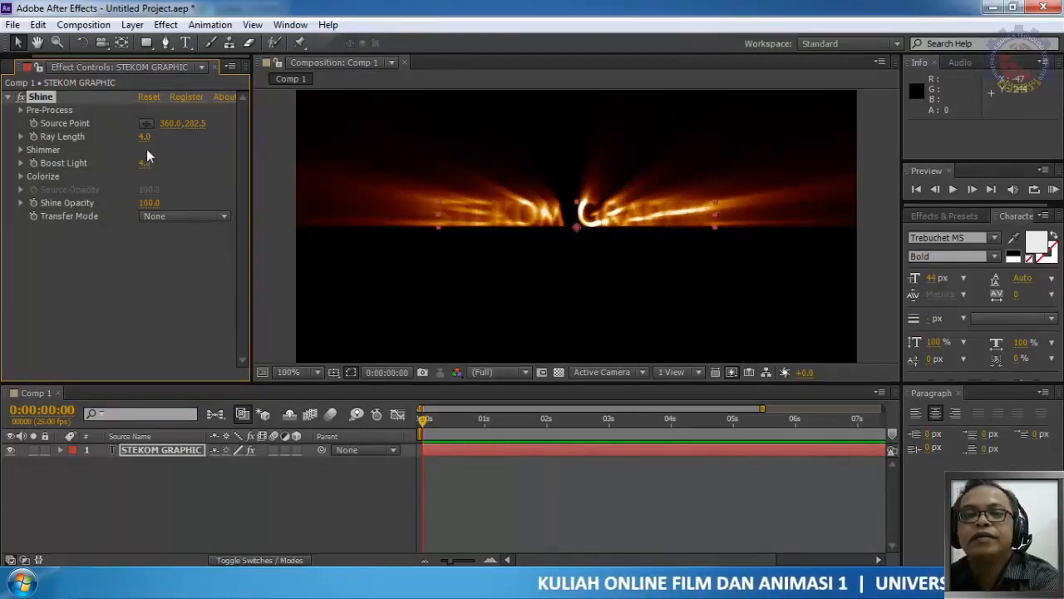
pyautogui.moveTo(144, 138); pyautogui.dragTo(113, 180)
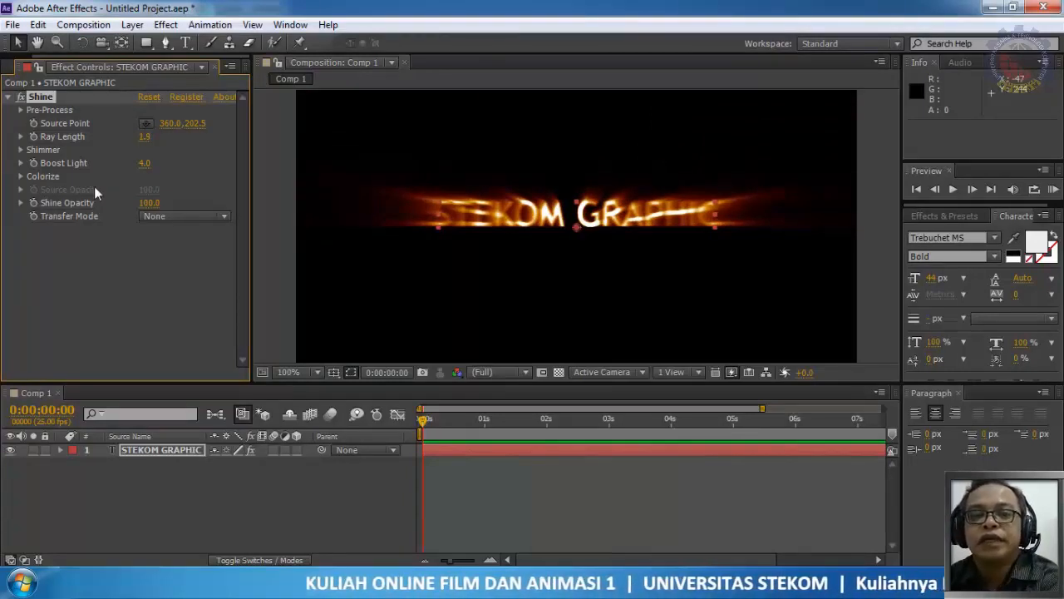
# Try the Magic and Rainbow color schemes for Shine, and set Colorize to Fire
pyautogui.click(21, 177)
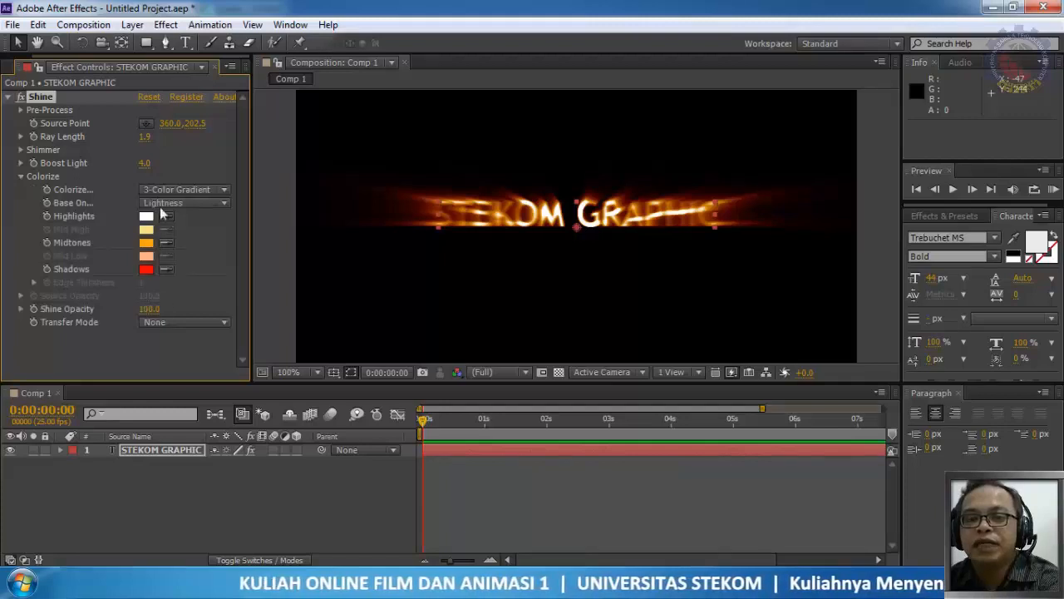
pyautogui.click(212, 190)
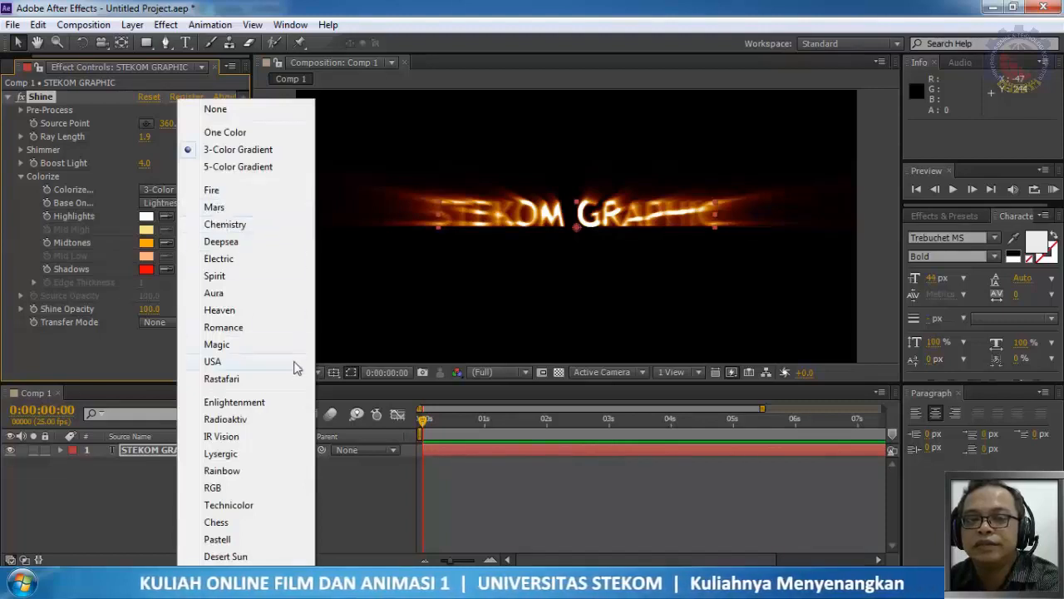
pyautogui.click(225, 344)
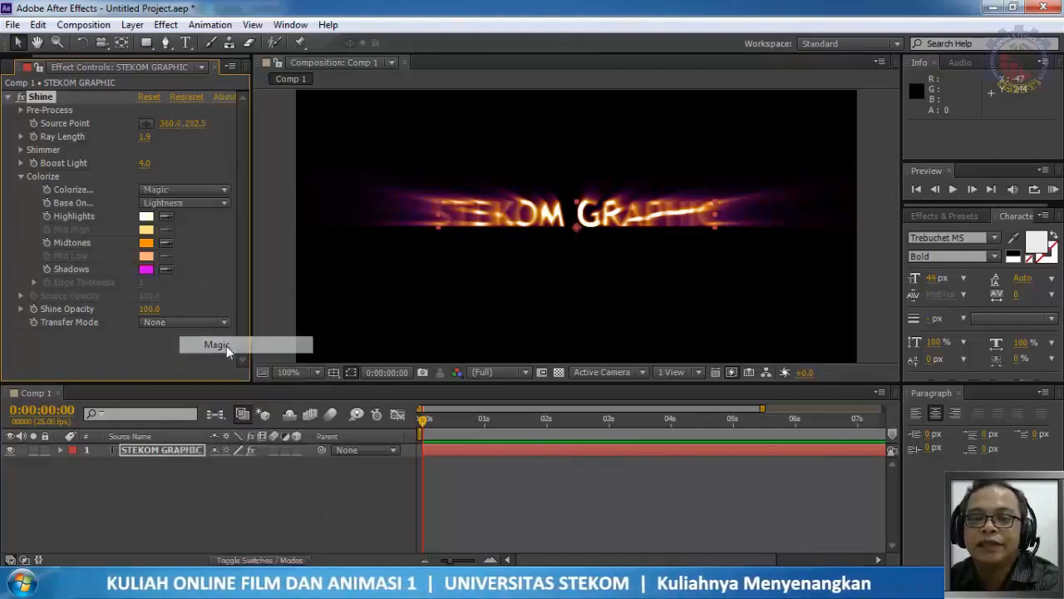
pyautogui.click(197, 192)
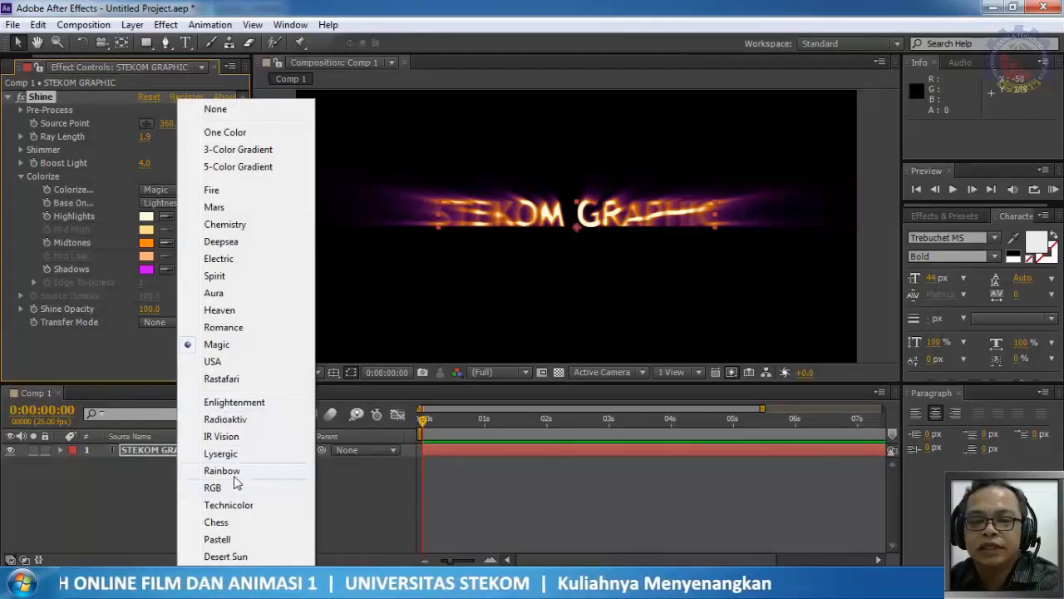
pyautogui.click(233, 472)
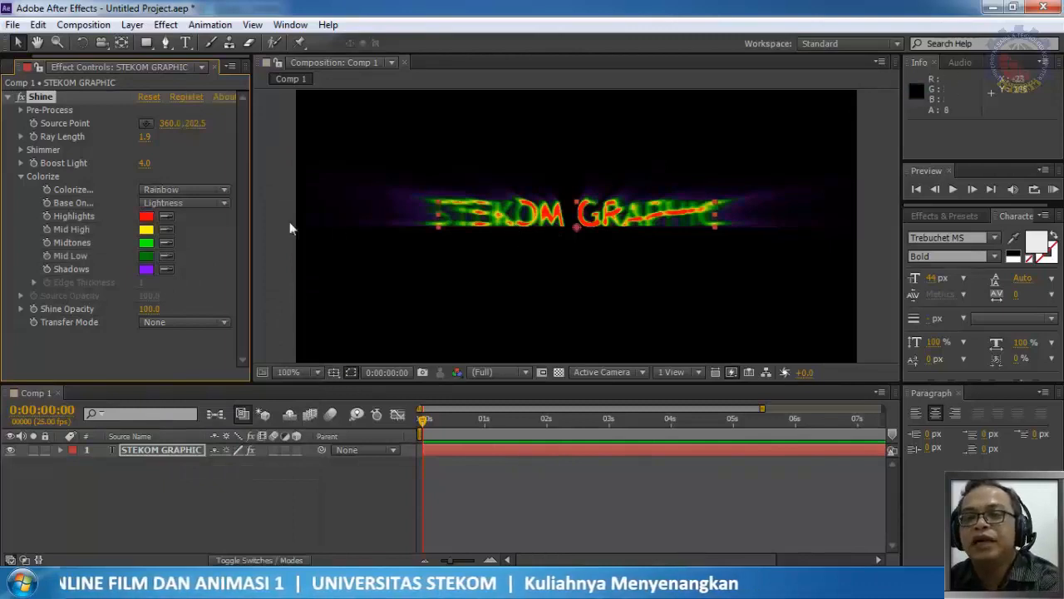
pyautogui.click(202, 191)
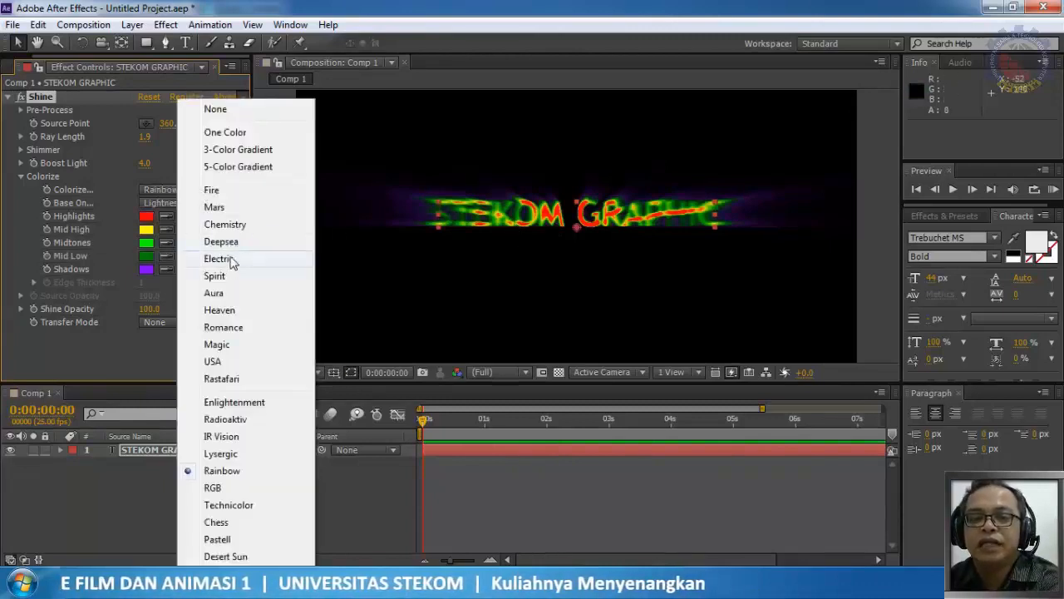
pyautogui.click(211, 191)
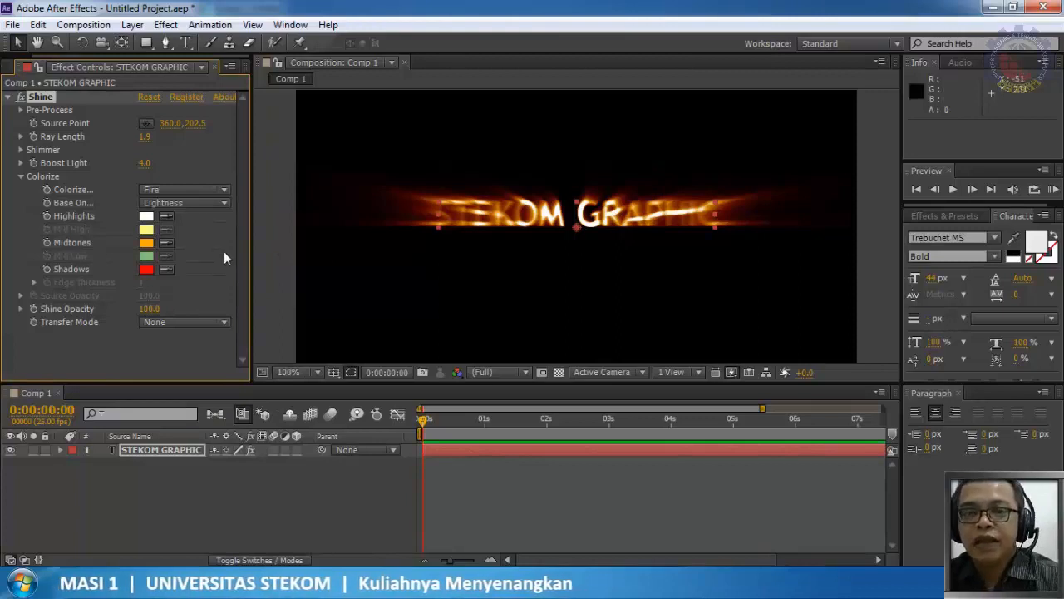
pyautogui.click(21, 176)
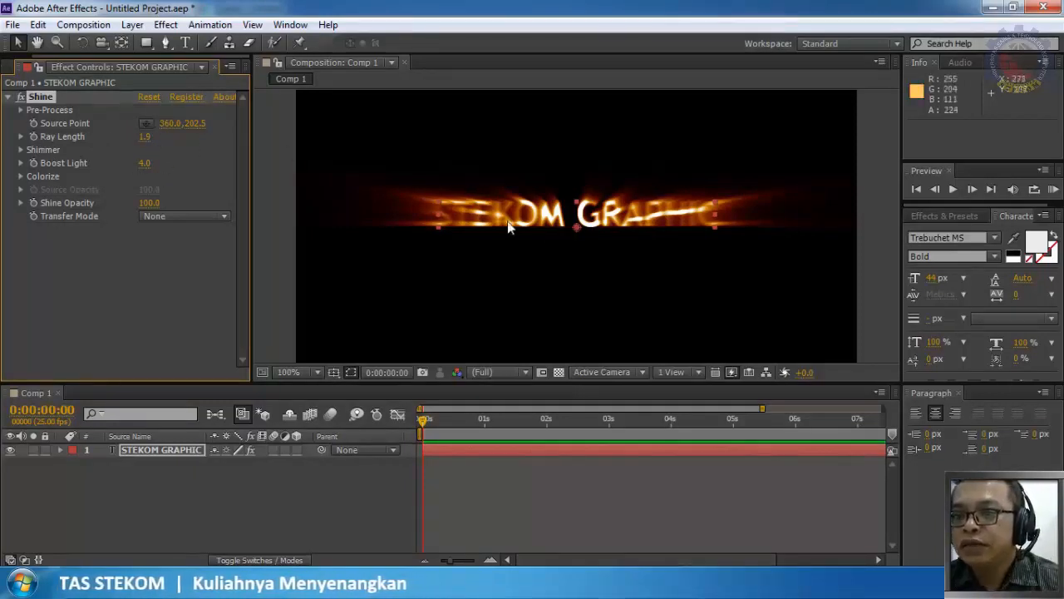
# Move Shine's Source Point to 114.0, 185.5, just before the title's first letter, and reduce Shine Opacity to 0
pyautogui.moveTo(579, 232)
pyautogui.mouseDown()
pyautogui.moveTo(506, 225)
pyautogui.moveTo(523, 214)
pyautogui.moveTo(577, 231)
pyautogui.mouseUp()
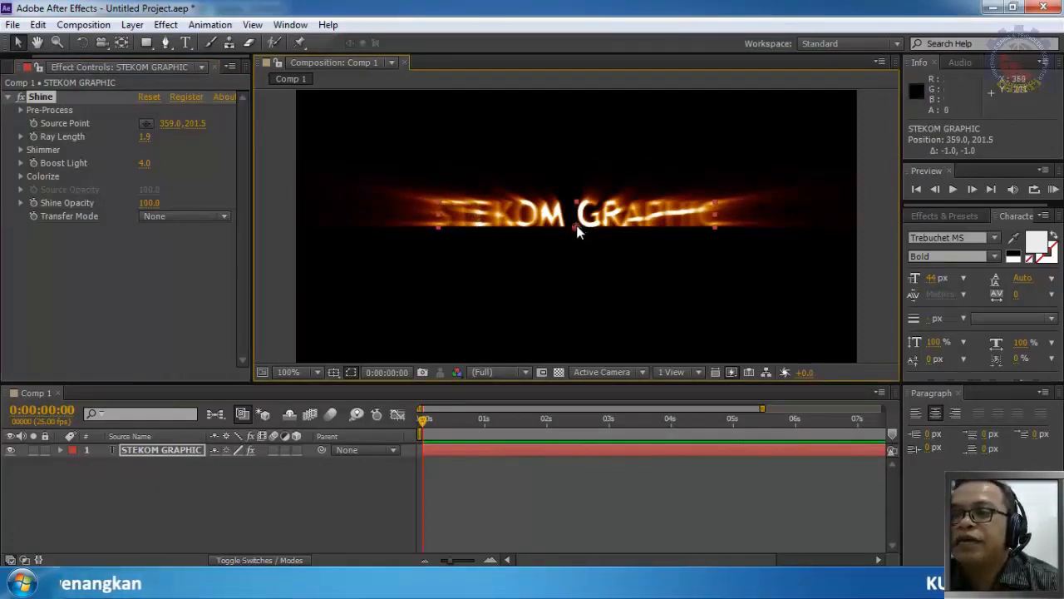
pyautogui.moveTo(579, 226); pyautogui.dragTo(380, 221)
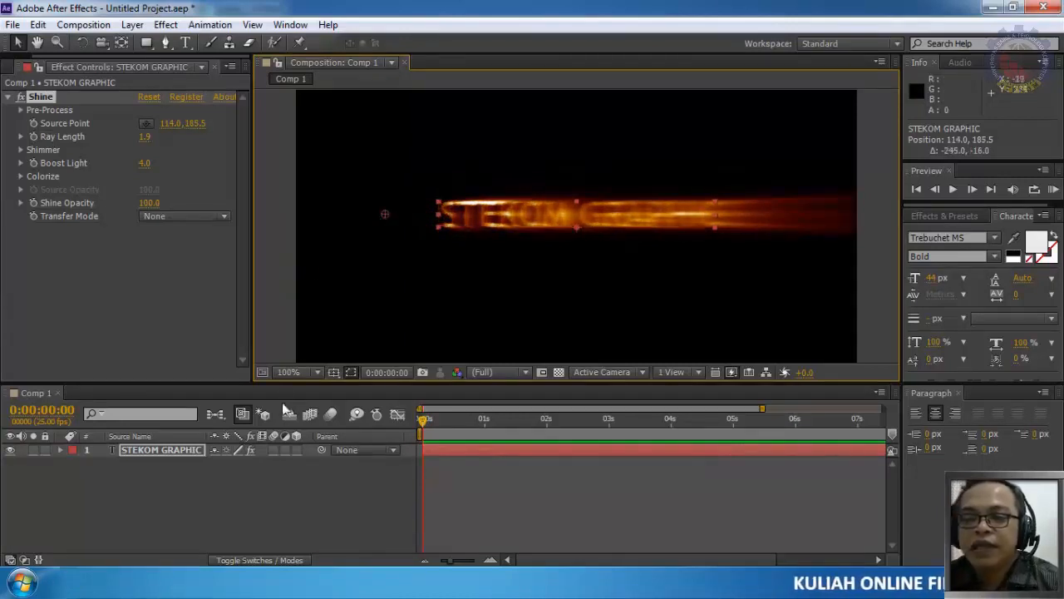
pyautogui.moveTo(149, 203); pyautogui.dragTo(4, 197)
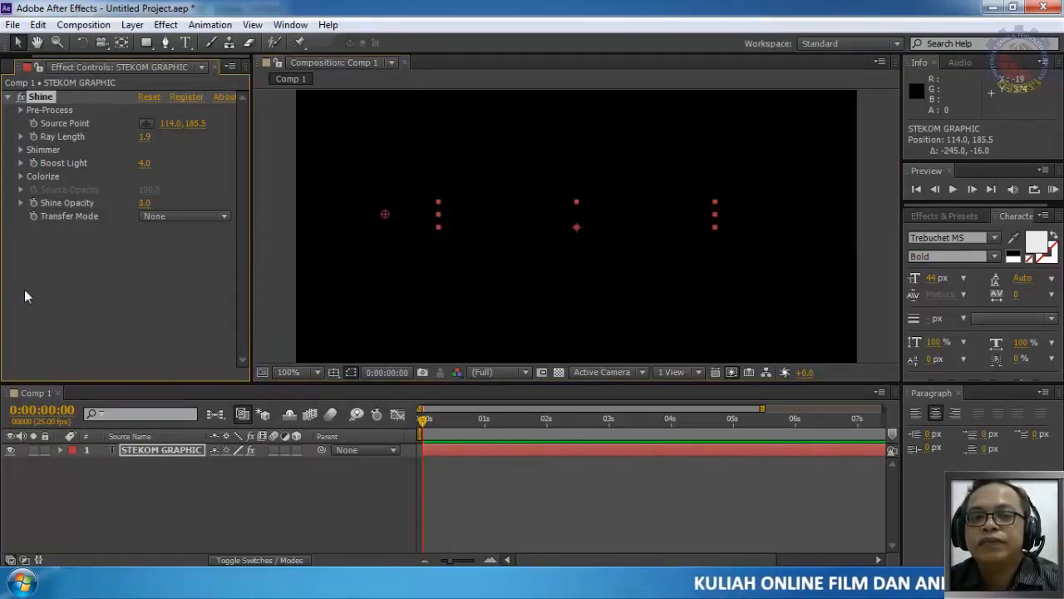
pyautogui.click(22, 149)
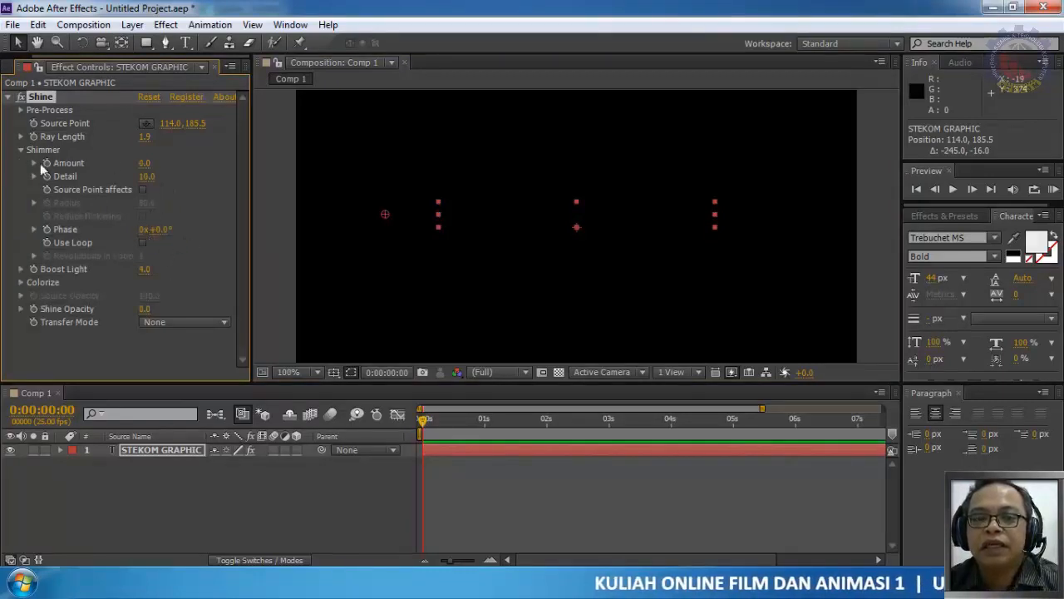
pyautogui.click(22, 149)
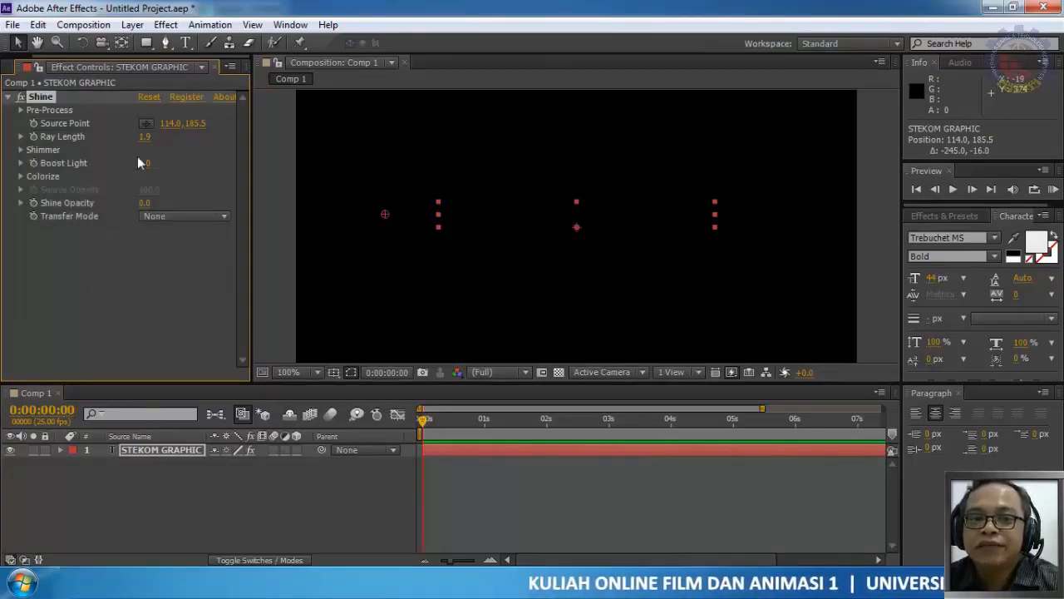
# Set Shine's Transfer Mode to Add and raise Shine Opacity to 100
pyautogui.click(199, 218)
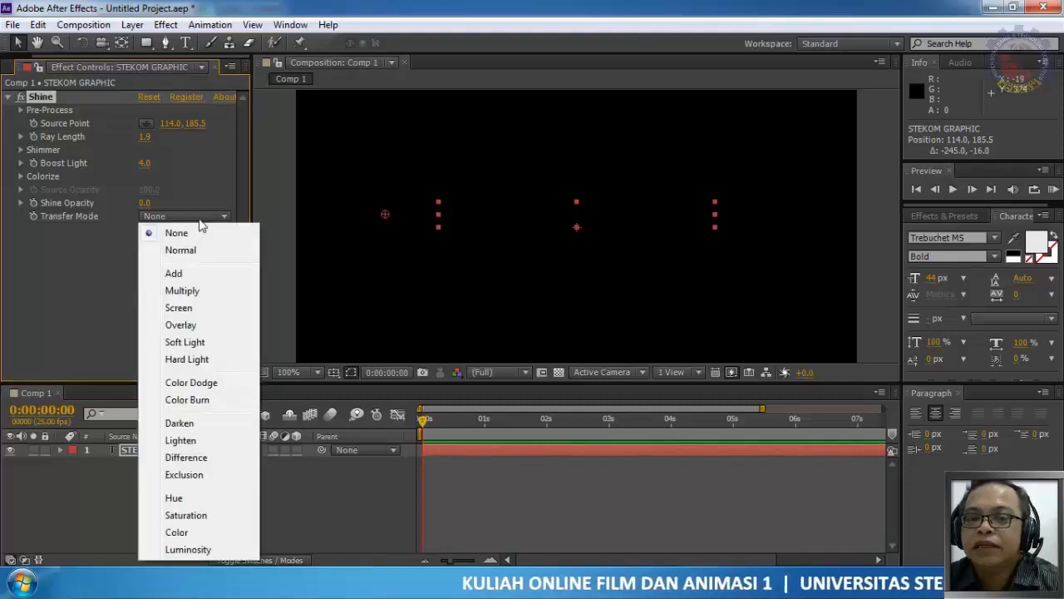
pyautogui.click(175, 274)
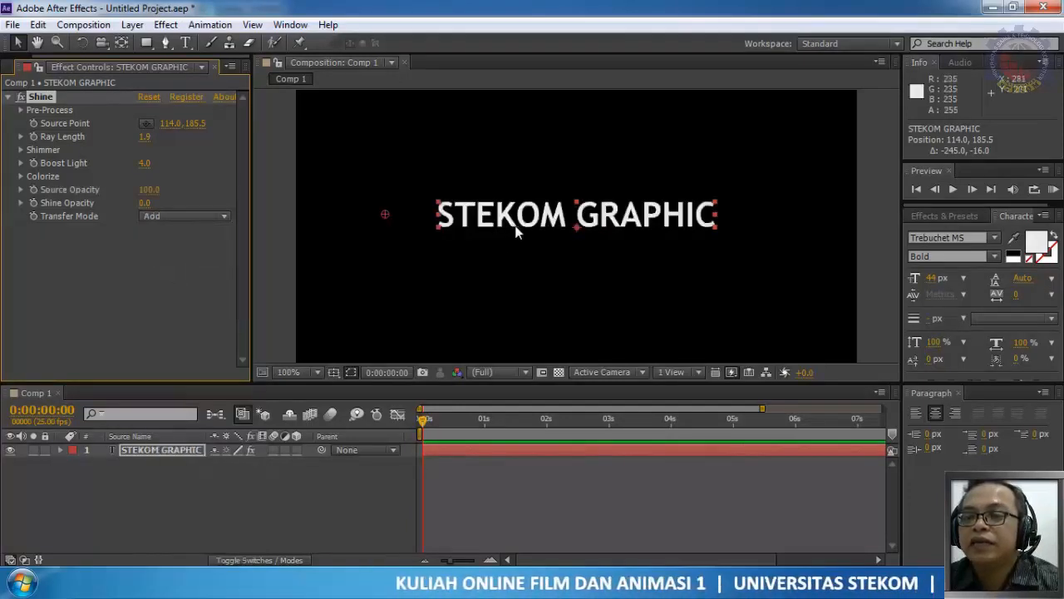
pyautogui.moveTo(422, 419); pyautogui.dragTo(390, 440)
pyautogui.moveTo(146, 203); pyautogui.dragTo(626, 209)
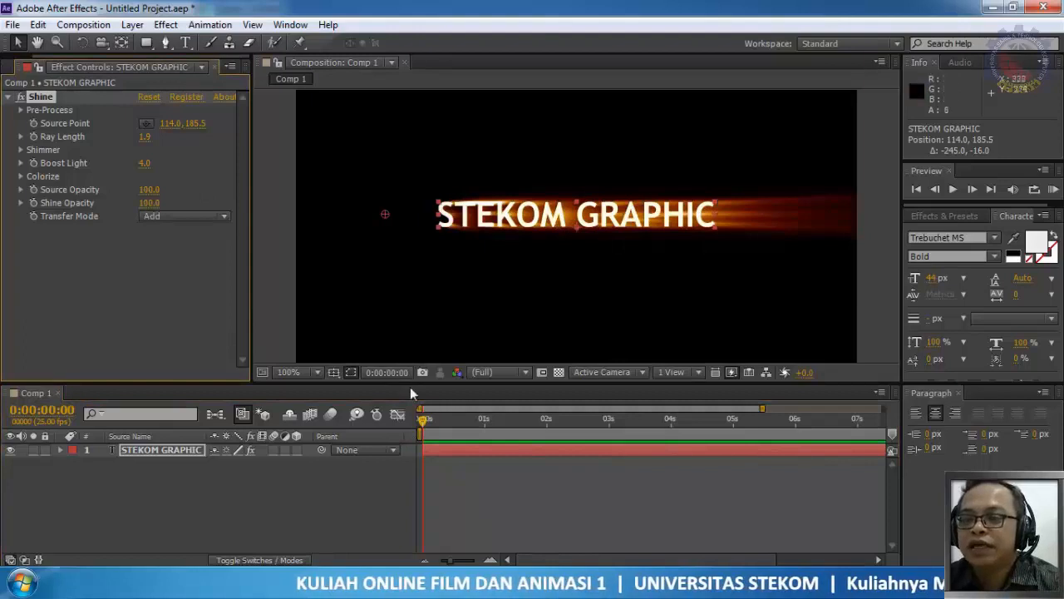
# Try Shine's Transfer Mode as None, and set it to Multiply at the first frame
pyautogui.click(179, 218)
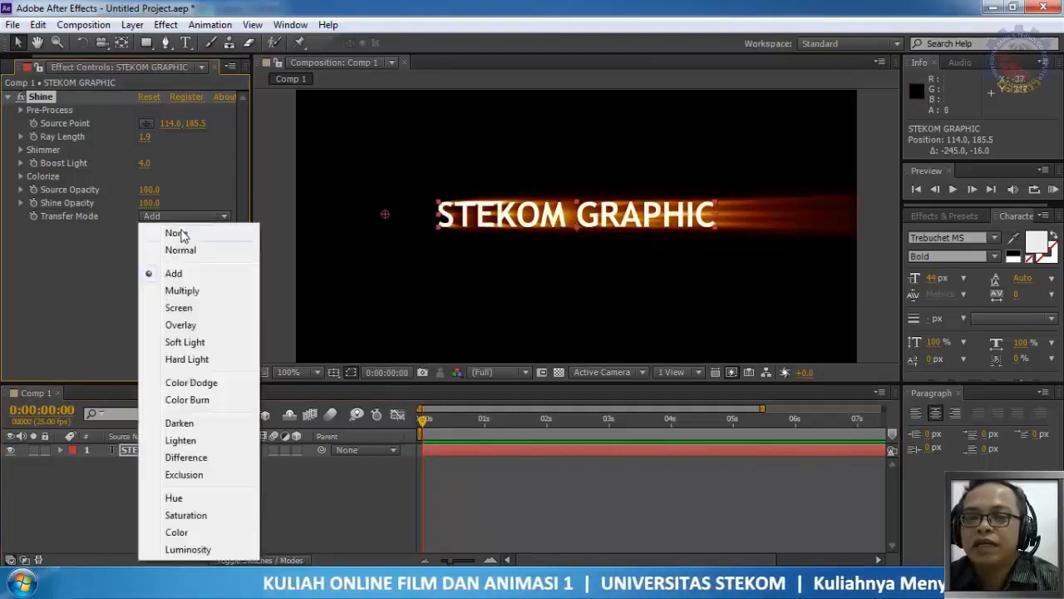
pyautogui.click(182, 232)
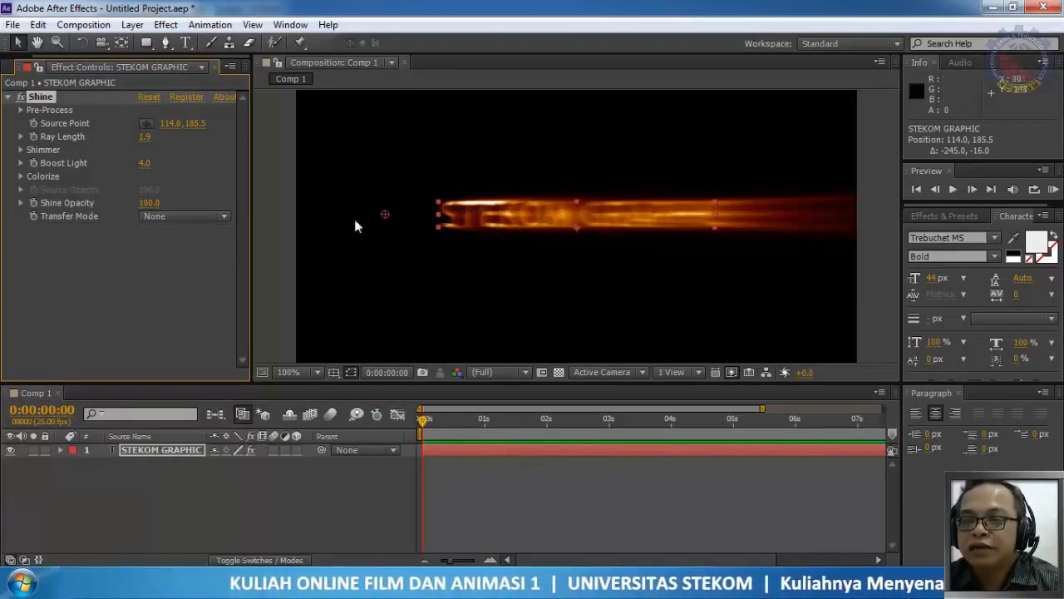
pyautogui.click(189, 217)
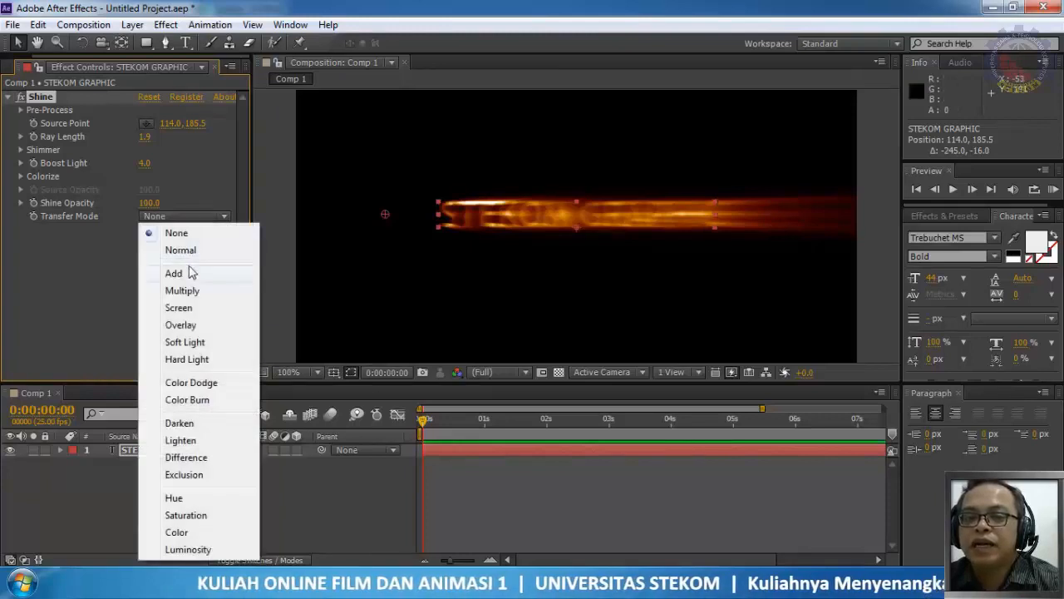
pyautogui.click(182, 291)
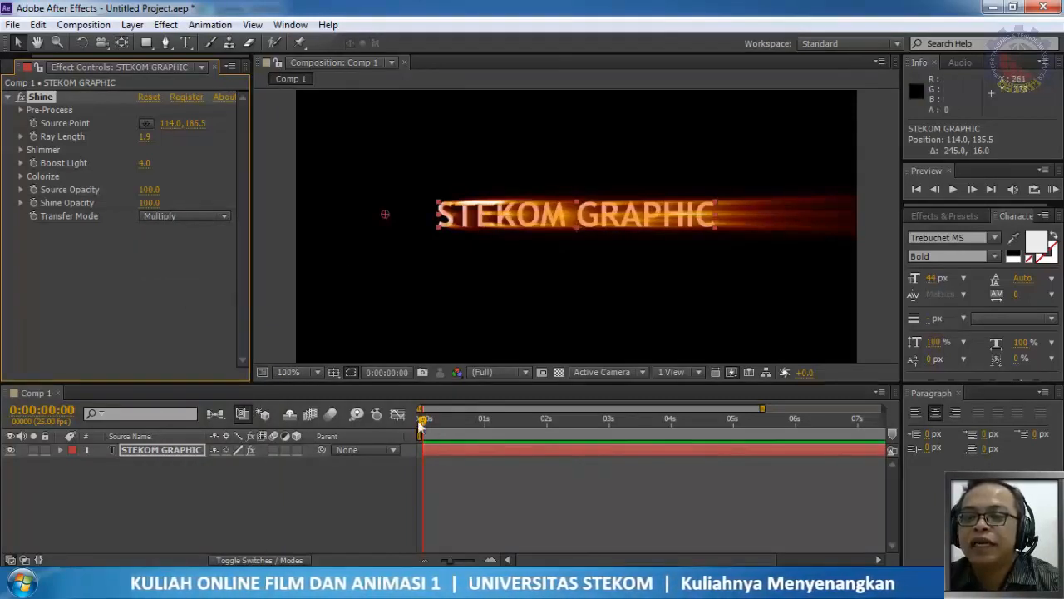
pyautogui.moveTo(423, 424)
pyautogui.mouseDown()
pyautogui.moveTo(447, 427)
pyautogui.moveTo(415, 433)
pyautogui.mouseUp()
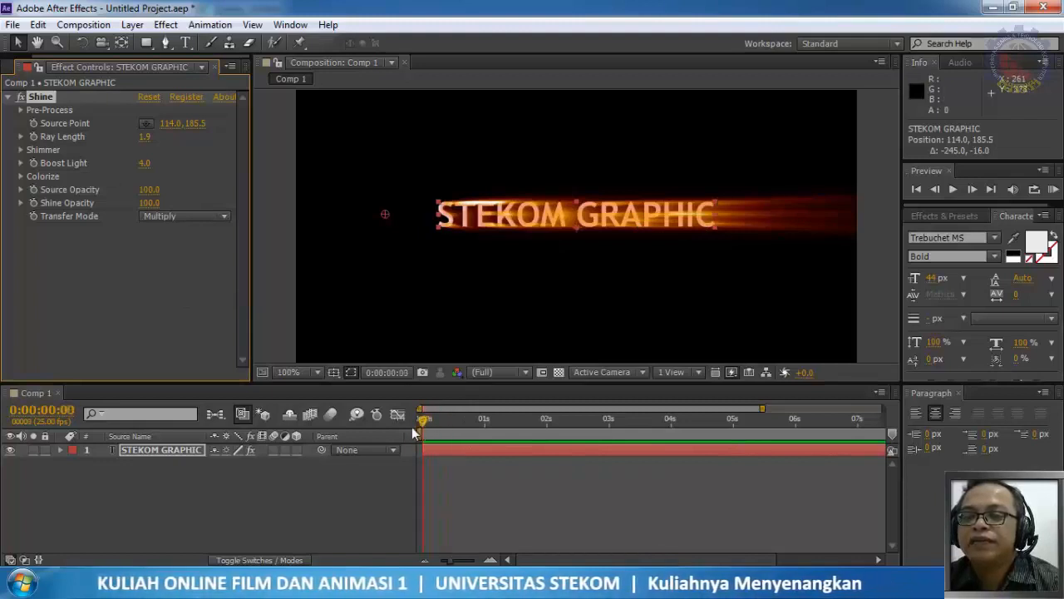
# Move Shine's Source Point below the word GRAPHIC to 461.0, 268.5 and set Ray Length to 1.0
pyautogui.moveTo(379, 216); pyautogui.dragTo(654, 278)
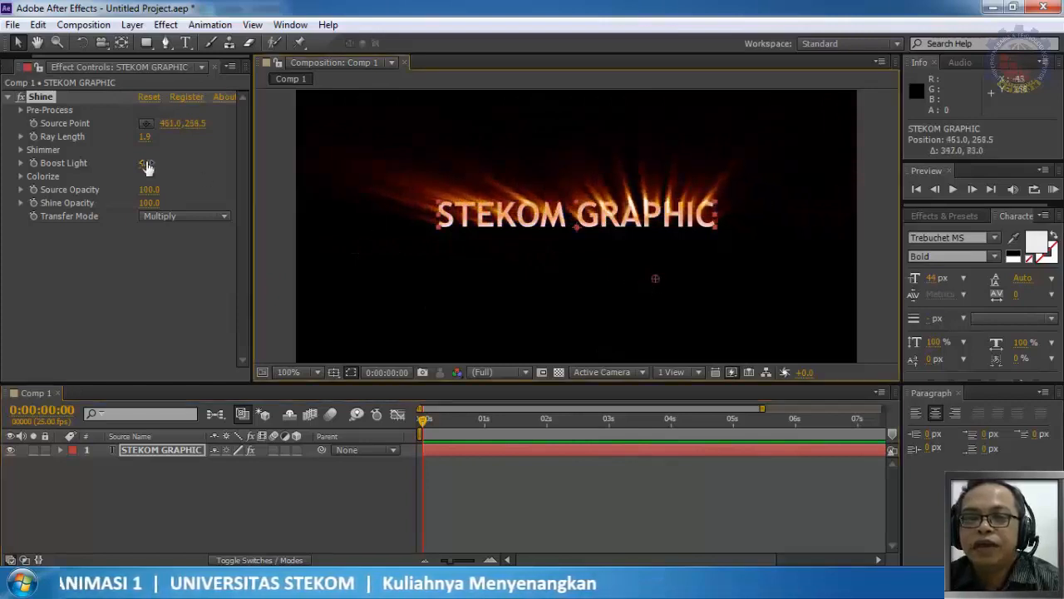
pyautogui.moveTo(146, 138); pyautogui.dragTo(105, 137)
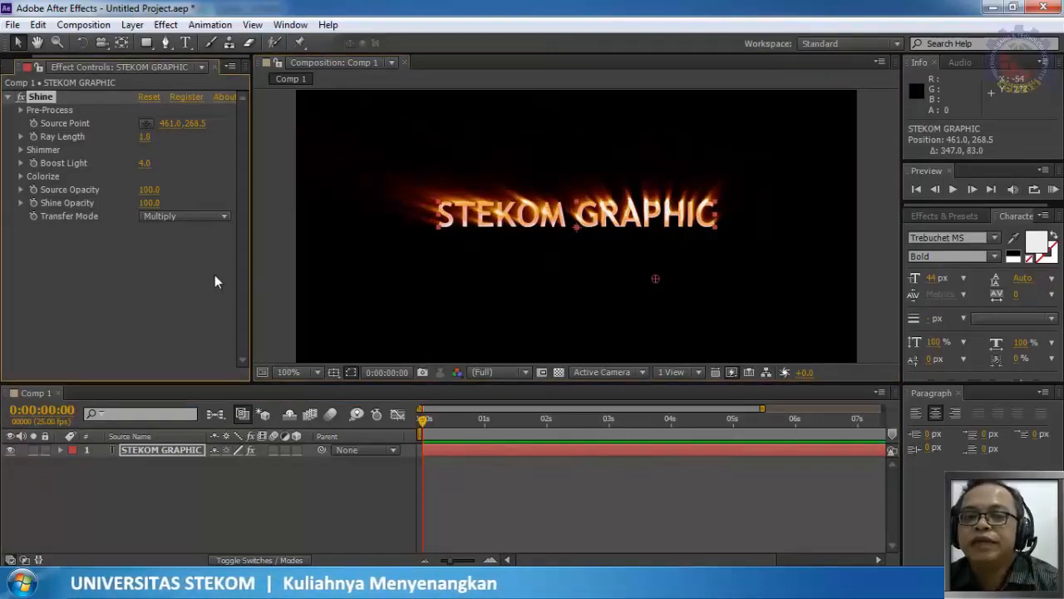
# Reduce Shine Opacity to 61 and move Shine's Source Point below and before the title's first letter, to 148.0, 244.5
pyautogui.moveTo(153, 203); pyautogui.dragTo(126, 206)
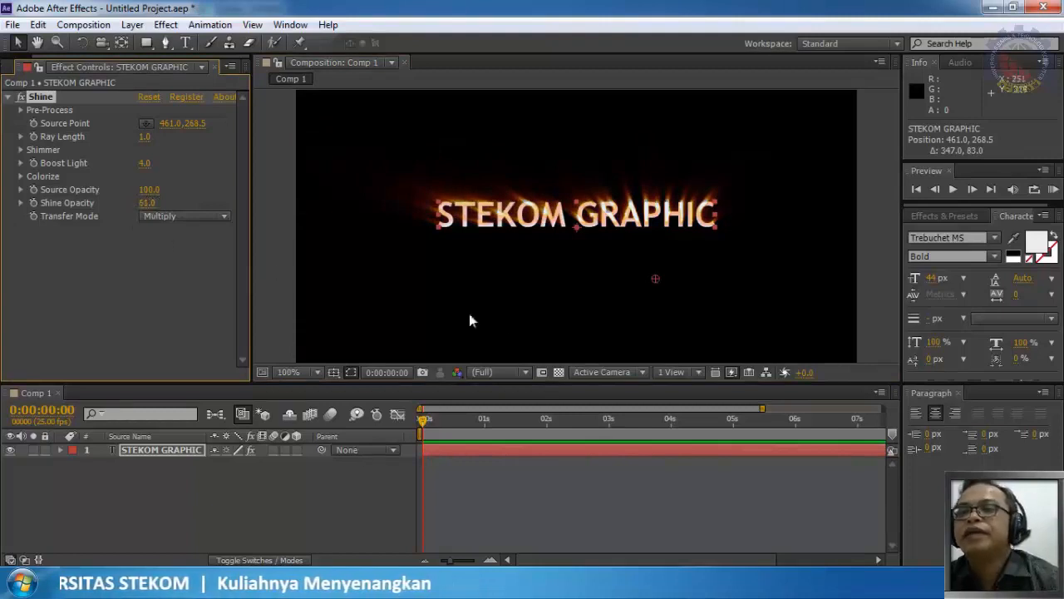
pyautogui.moveTo(663, 277); pyautogui.dragTo(404, 261)
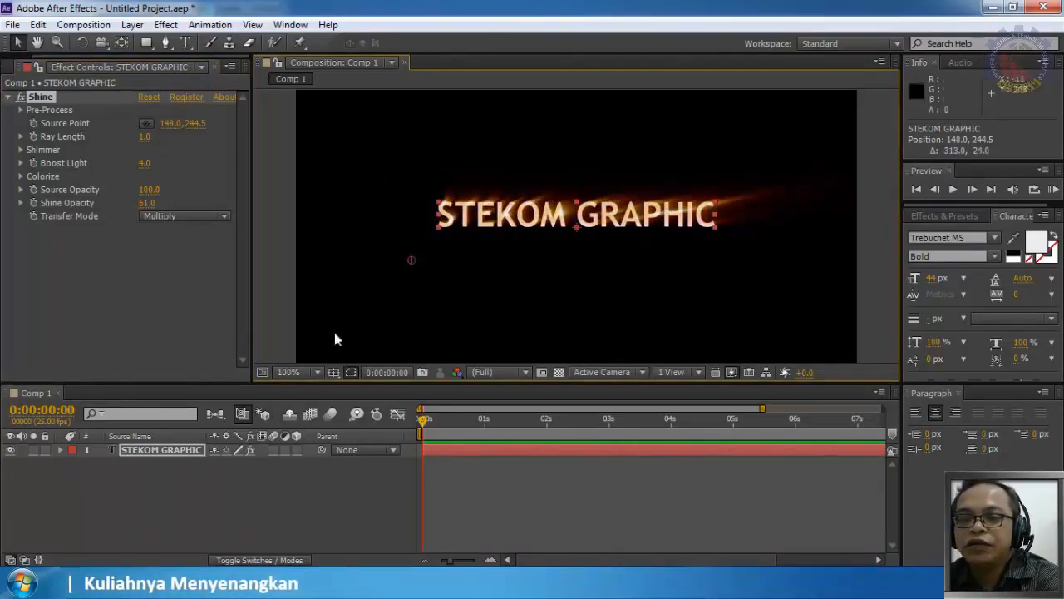
# Recolor the whole STEKOM GRAPHIC title text to a dark blue
pyautogui.doubleClick(120, 450)
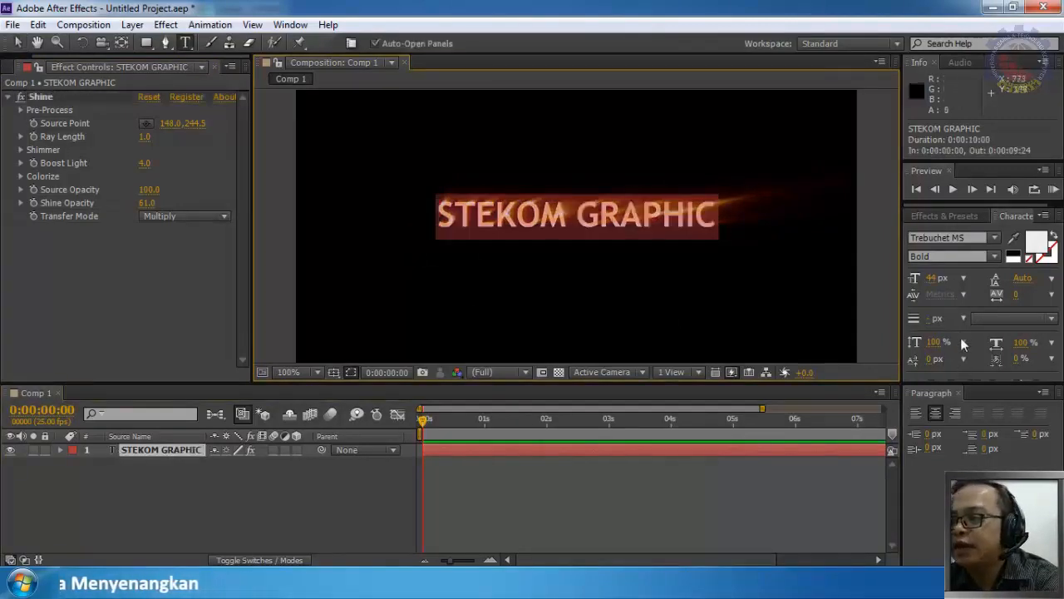
pyautogui.click(1036, 242)
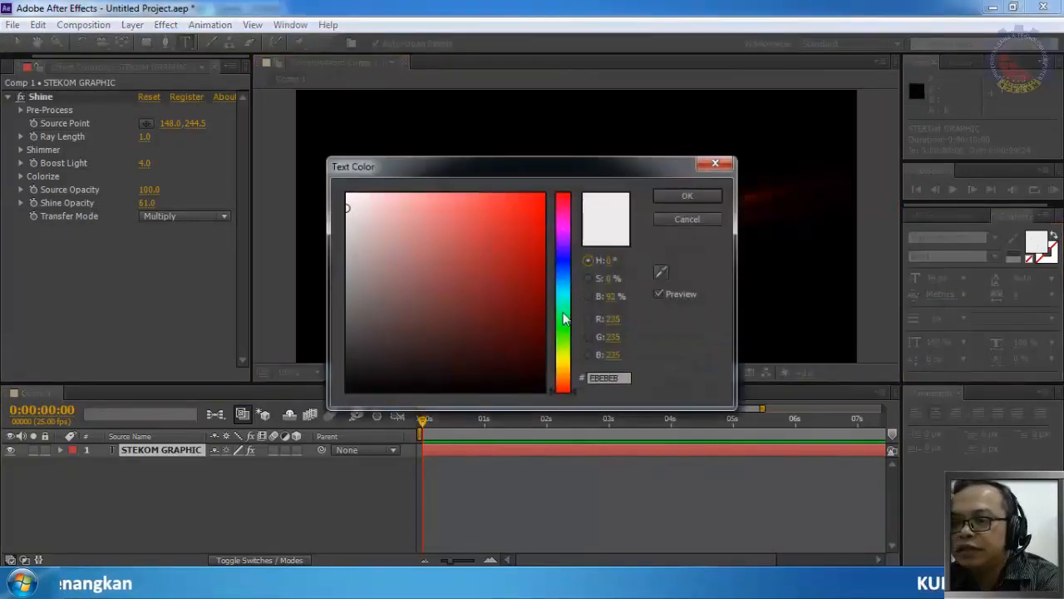
pyautogui.click(564, 263)
pyautogui.moveTo(528, 259)
pyautogui.mouseDown()
pyautogui.moveTo(546, 241)
pyautogui.moveTo(529, 221)
pyautogui.moveTo(513, 308)
pyautogui.moveTo(492, 316)
pyautogui.moveTo(502, 305)
pyautogui.moveTo(495, 268)
pyautogui.mouseUp()
pyautogui.click(689, 196)
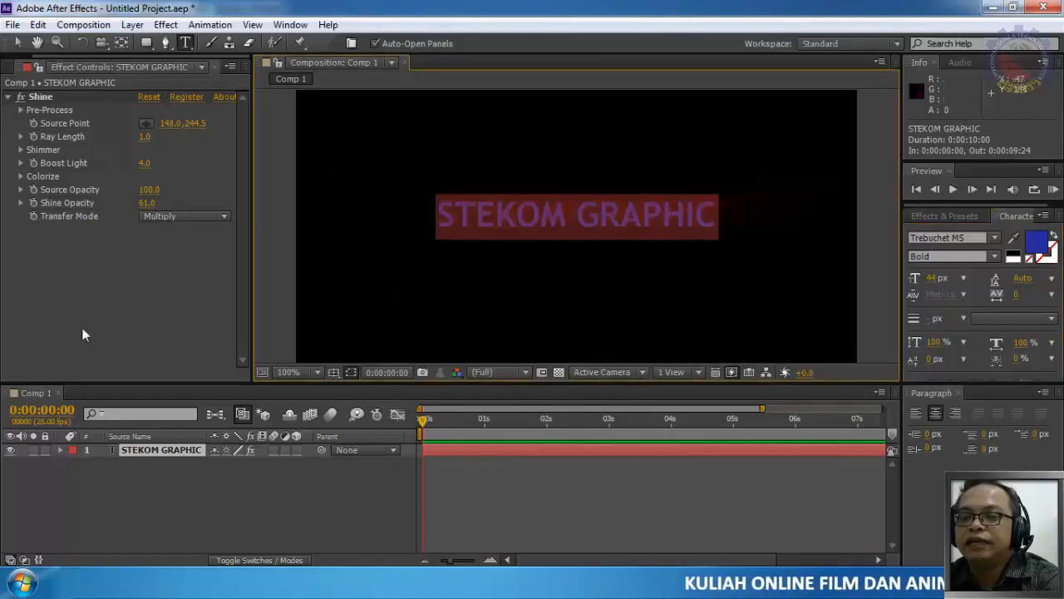
pyautogui.click(108, 498)
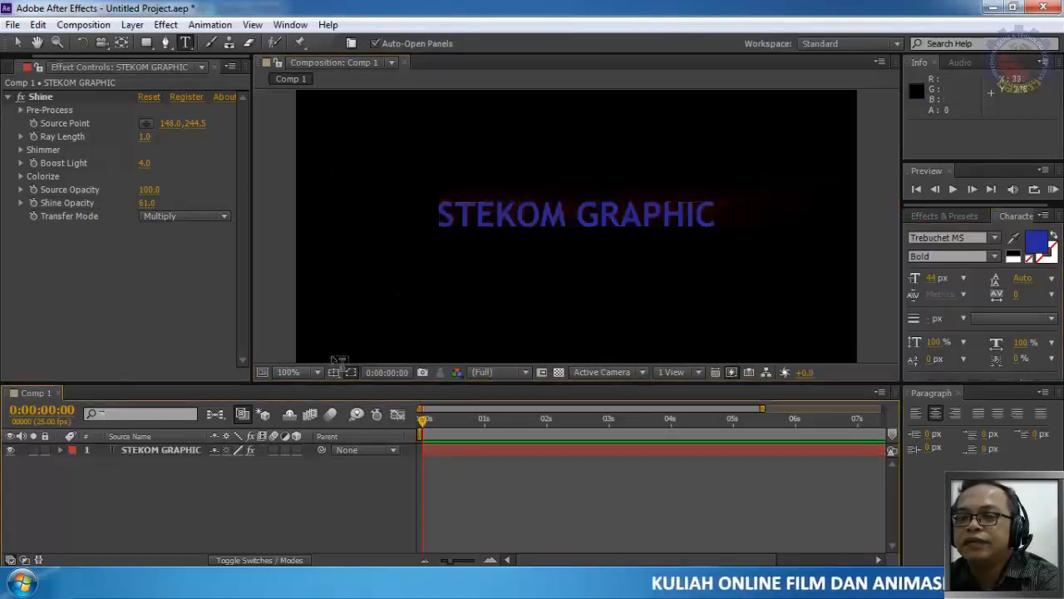
# Sweep Shine's Source Point along beneath the blue title and leave it near the middle at 338.0, 242.5
pyautogui.click(168, 450)
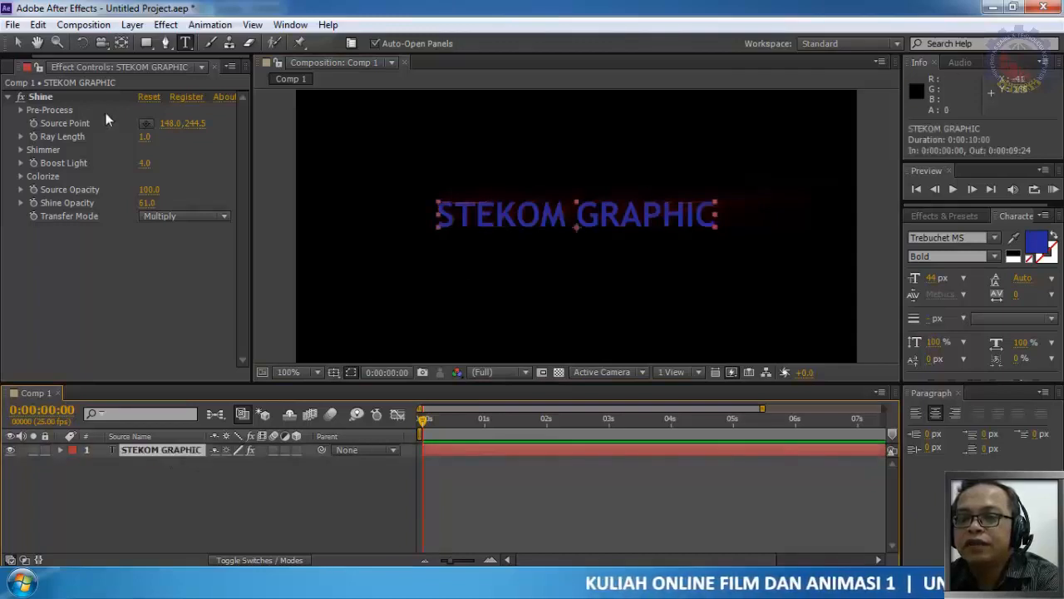
pyautogui.click(41, 98)
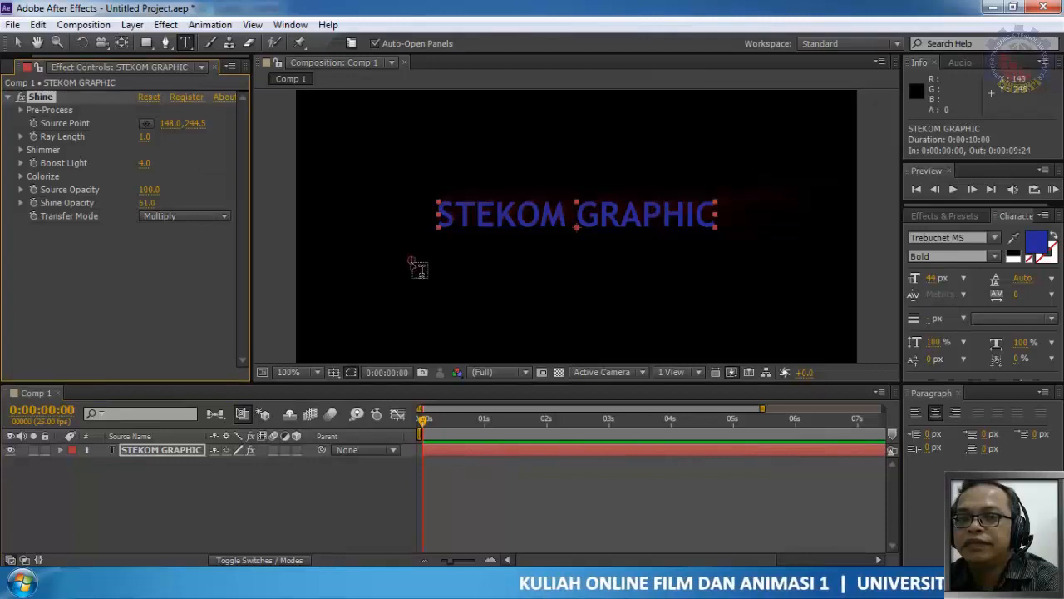
pyautogui.press('v')
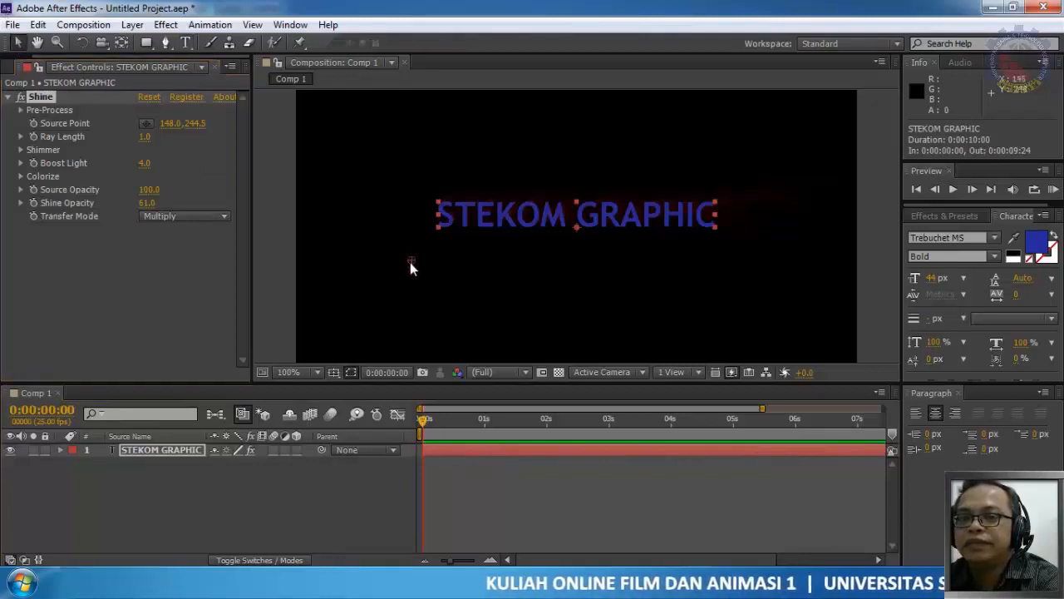
pyautogui.moveTo(410, 262); pyautogui.dragTo(507, 241)
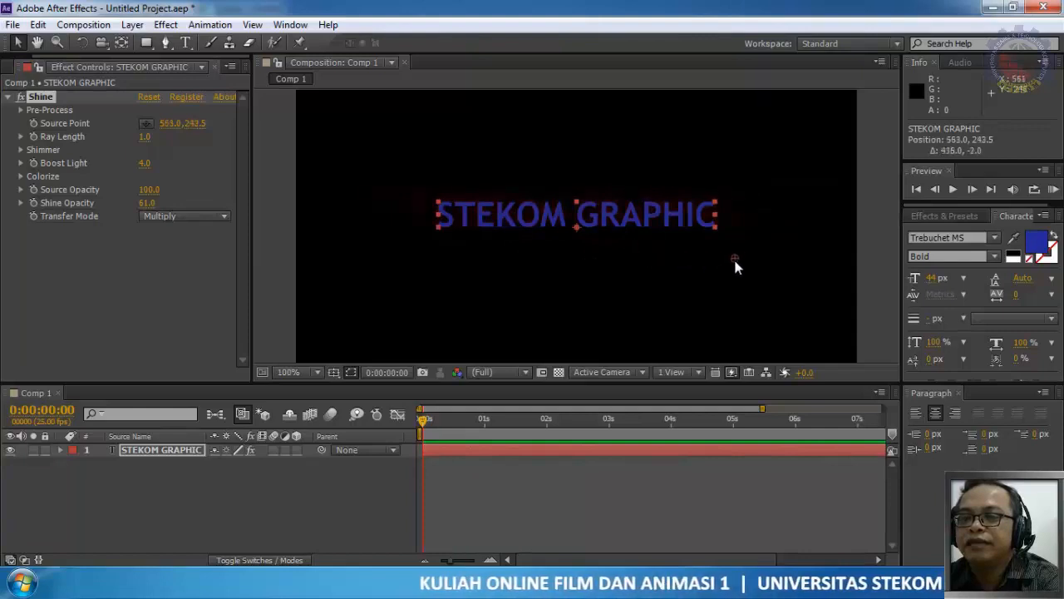
pyautogui.moveTo(576, 261)
pyautogui.mouseDown()
pyautogui.moveTo(414, 252)
pyautogui.moveTo(749, 256)
pyautogui.moveTo(559, 260)
pyautogui.mouseUp()
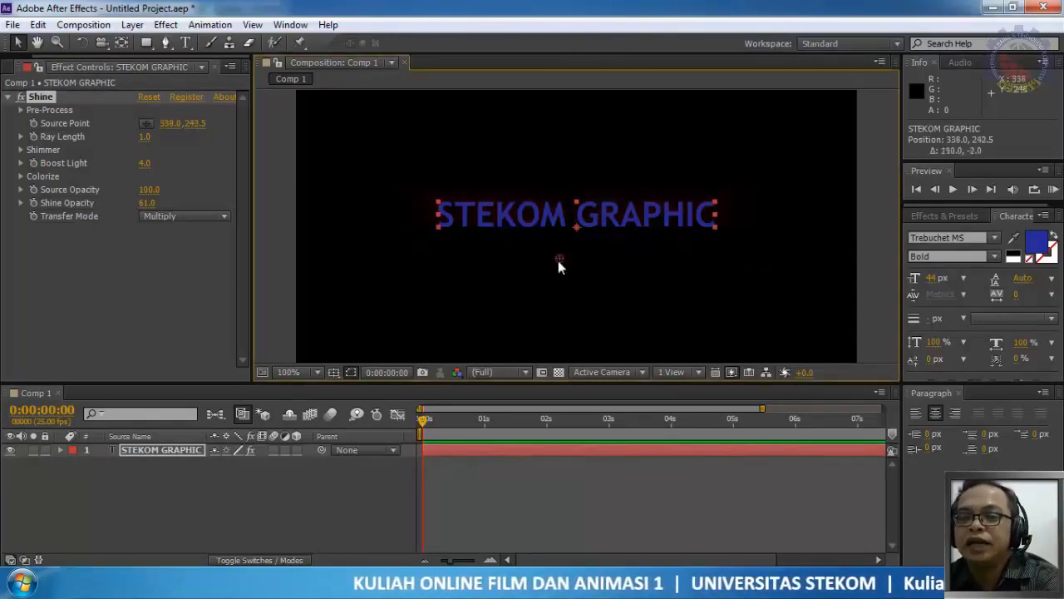
# Set Shine's Transfer Mode to Add and move its Source Point up to the title's centre at 364.0, 210.5
pyautogui.click(196, 217)
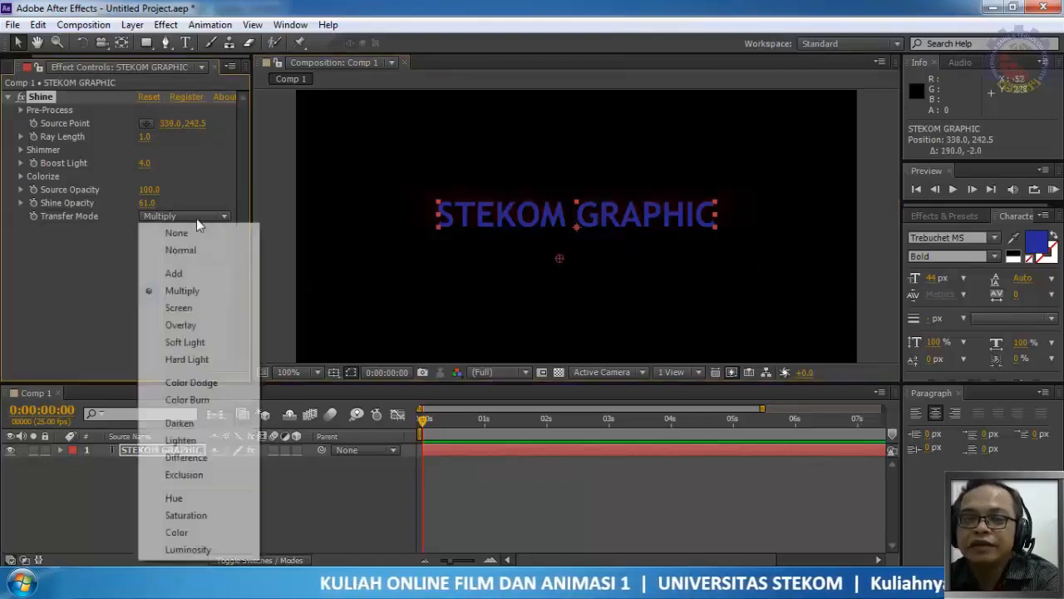
pyautogui.click(189, 275)
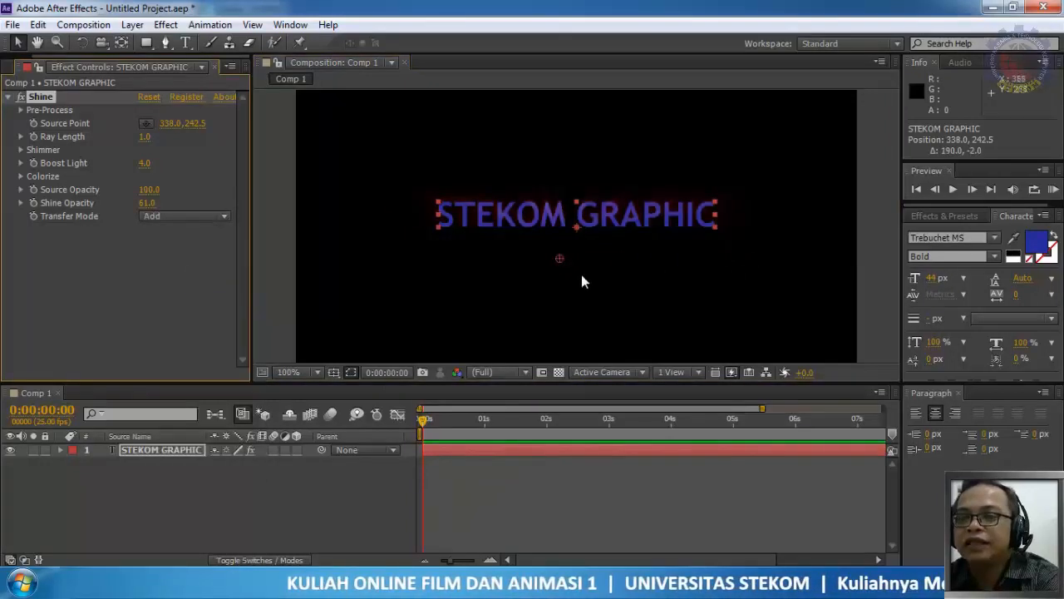
pyautogui.click(555, 249)
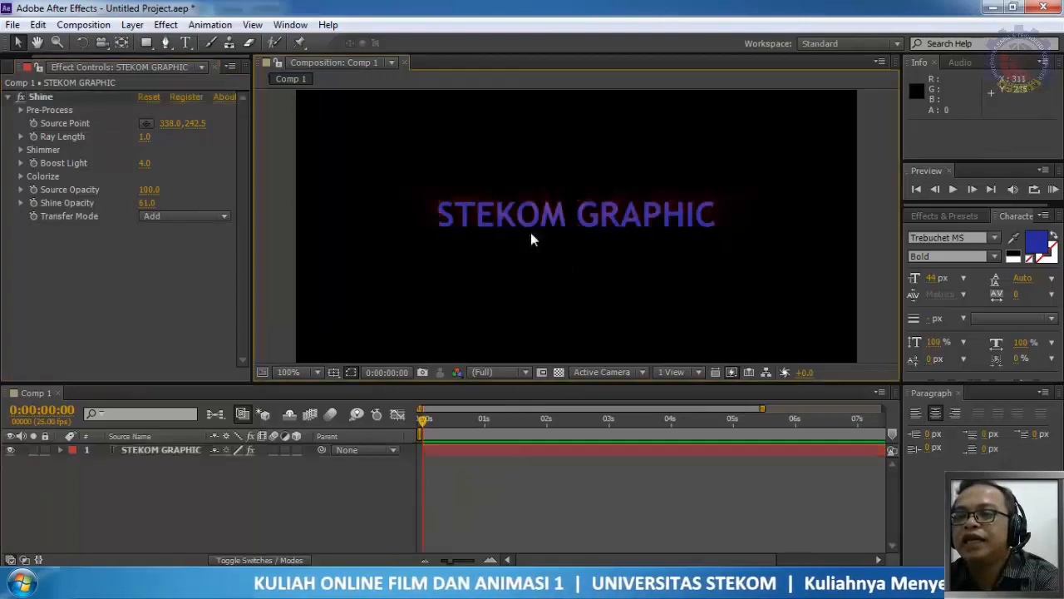
pyautogui.click(47, 96)
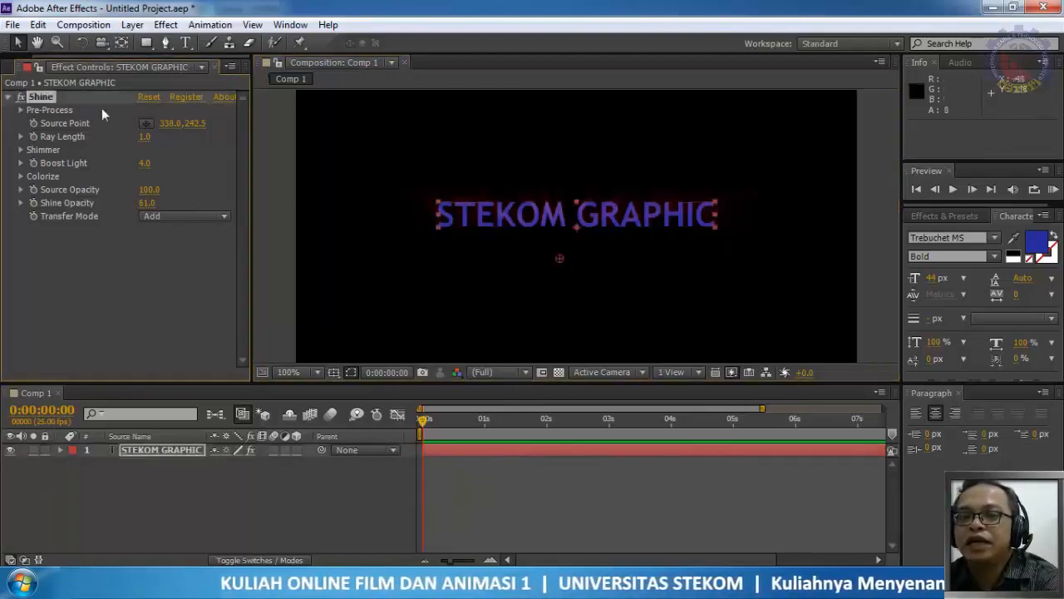
pyautogui.moveTo(559, 256); pyautogui.dragTo(578, 231)
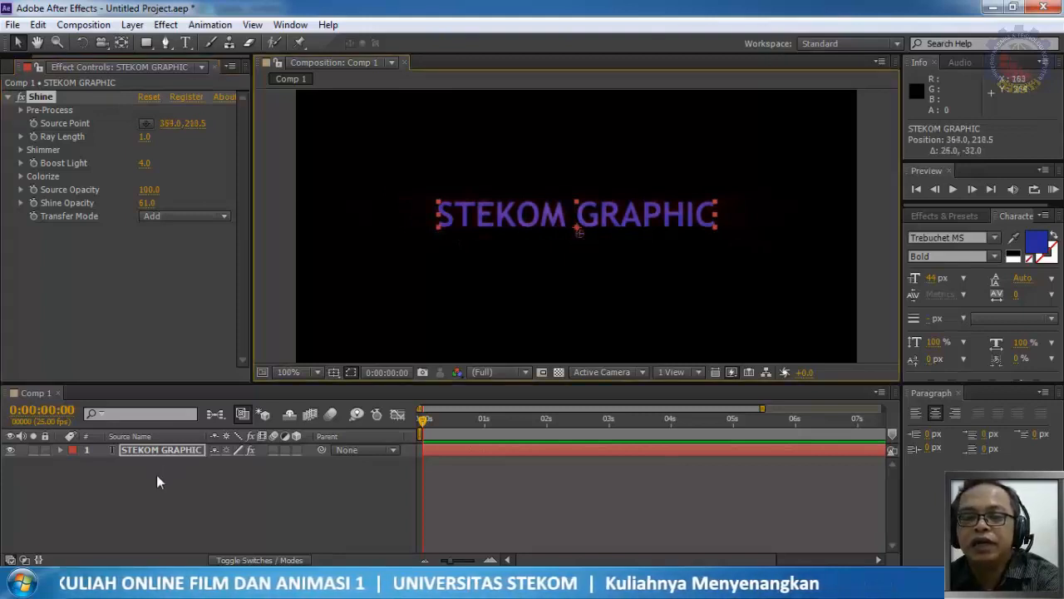
# Duplicate the STEKOM GRAPHIC title layer together with its Shine effect and select the upper copy
pyautogui.click(183, 486)
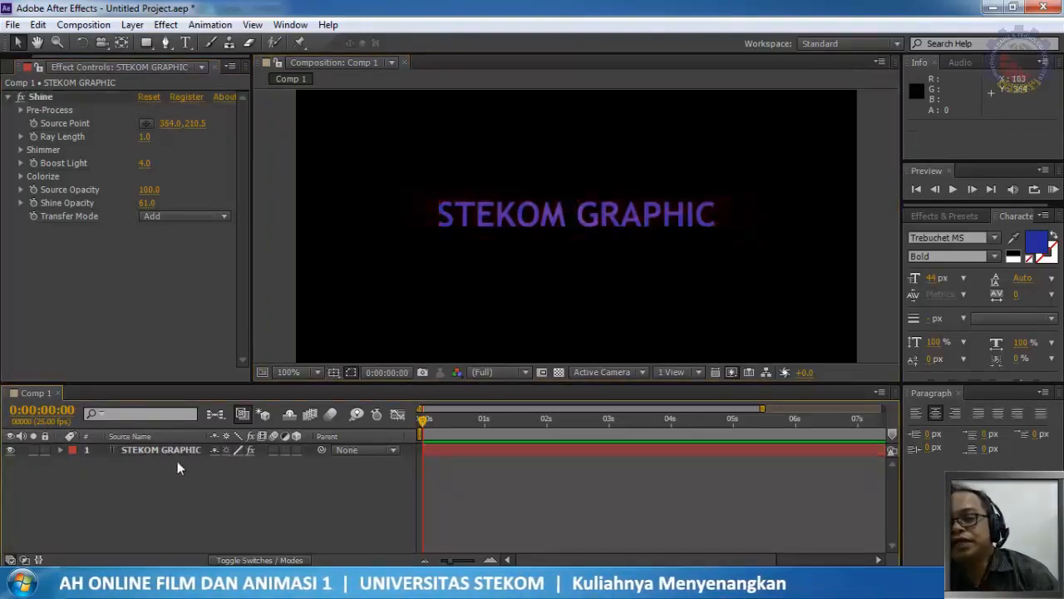
pyautogui.click(173, 449)
pyautogui.click(143, 516)
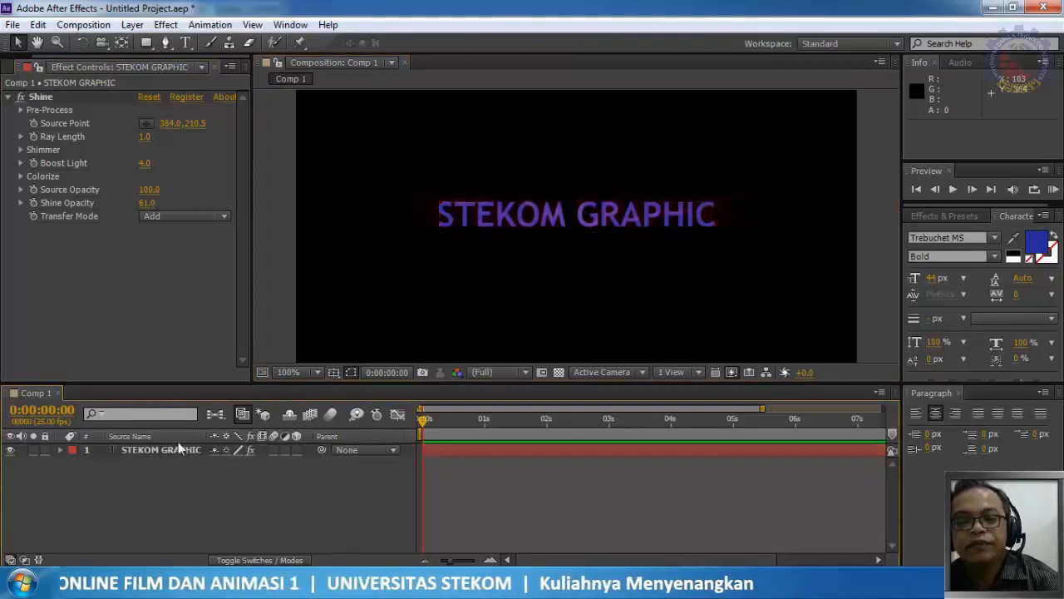
pyautogui.click(177, 449)
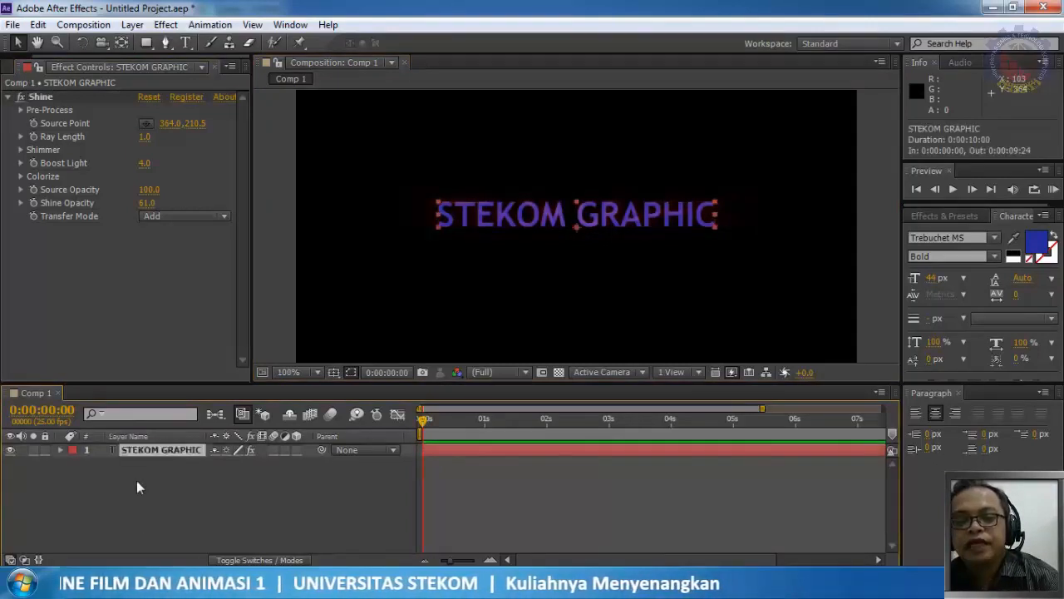
pyautogui.click(136, 480)
pyautogui.click(159, 449)
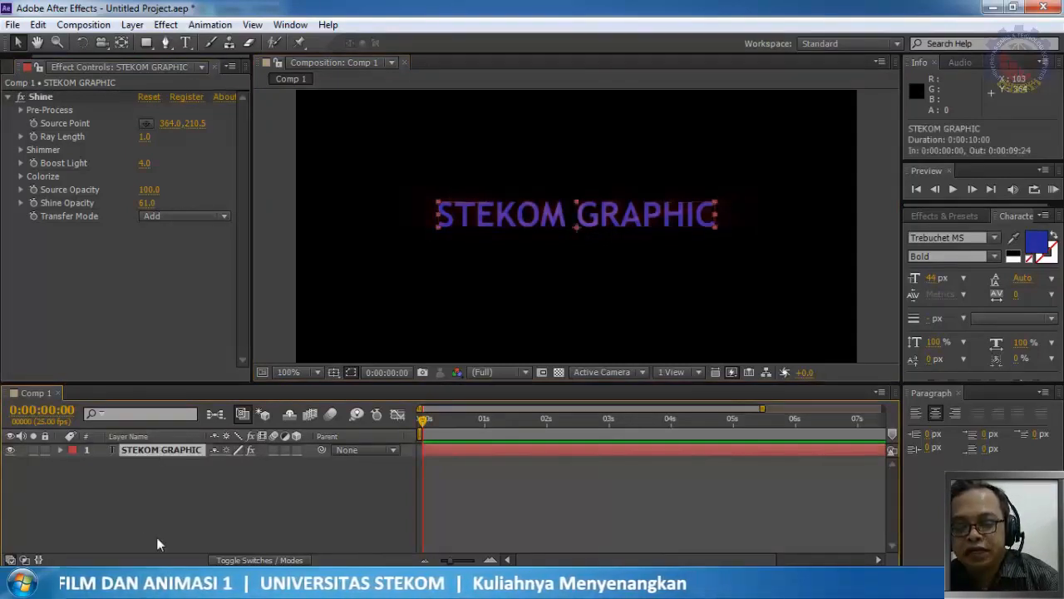
pyautogui.hotkey('ctrl', 'd')
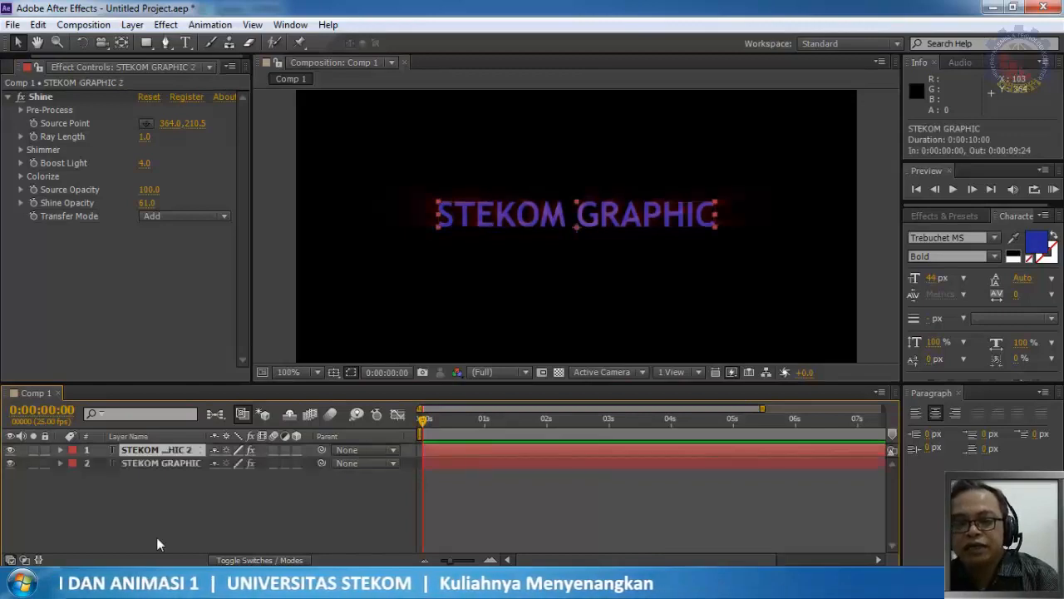
pyautogui.click(180, 452)
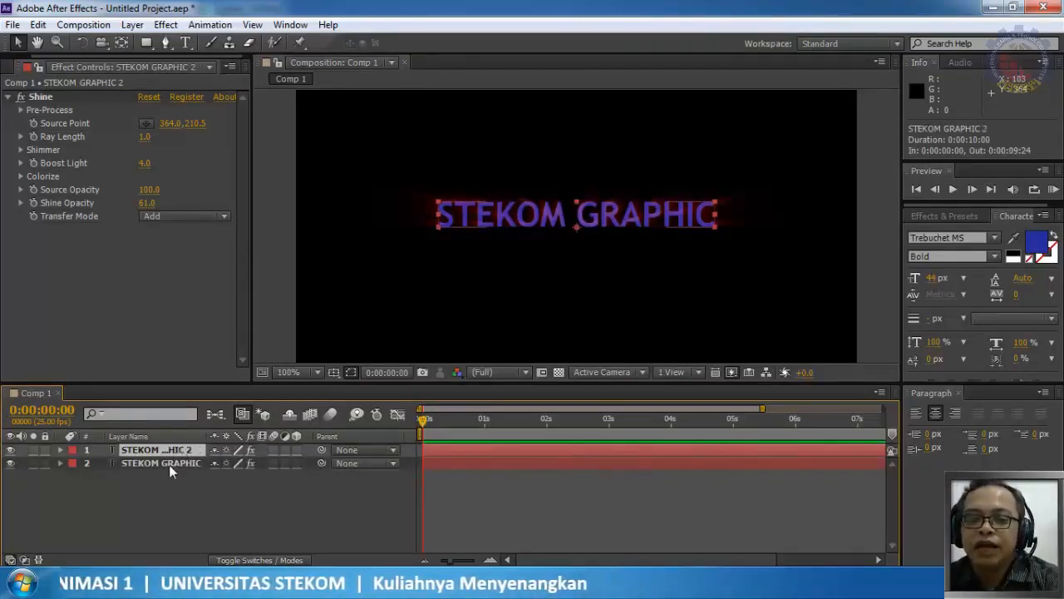
# Set the Shine effect's transfer mode to None on the original STEKOM GRAPHIC text layer
pyautogui.click(169, 462)
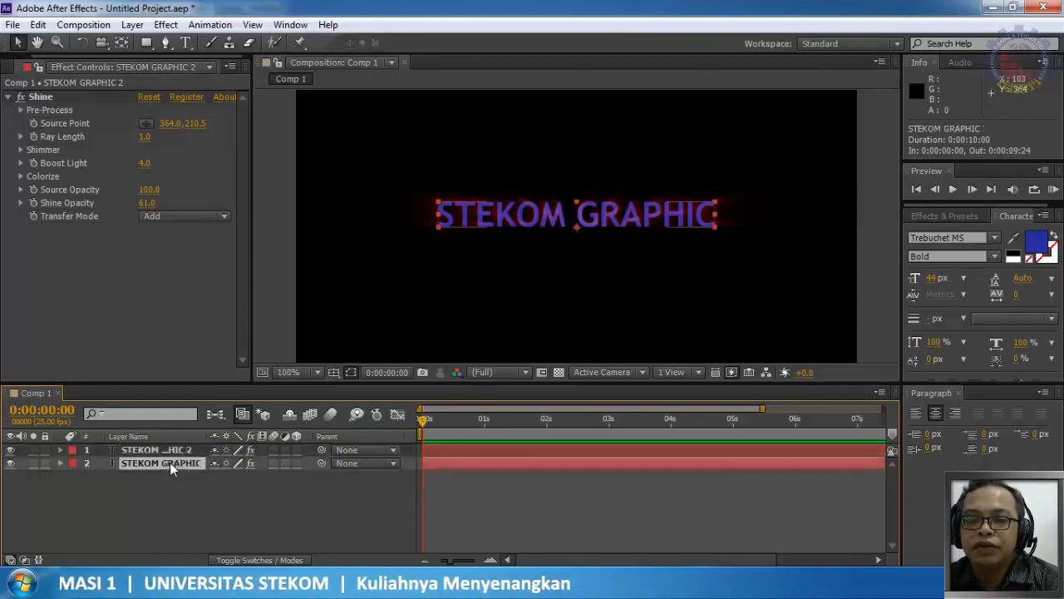
pyautogui.click(178, 216)
pyautogui.click(185, 236)
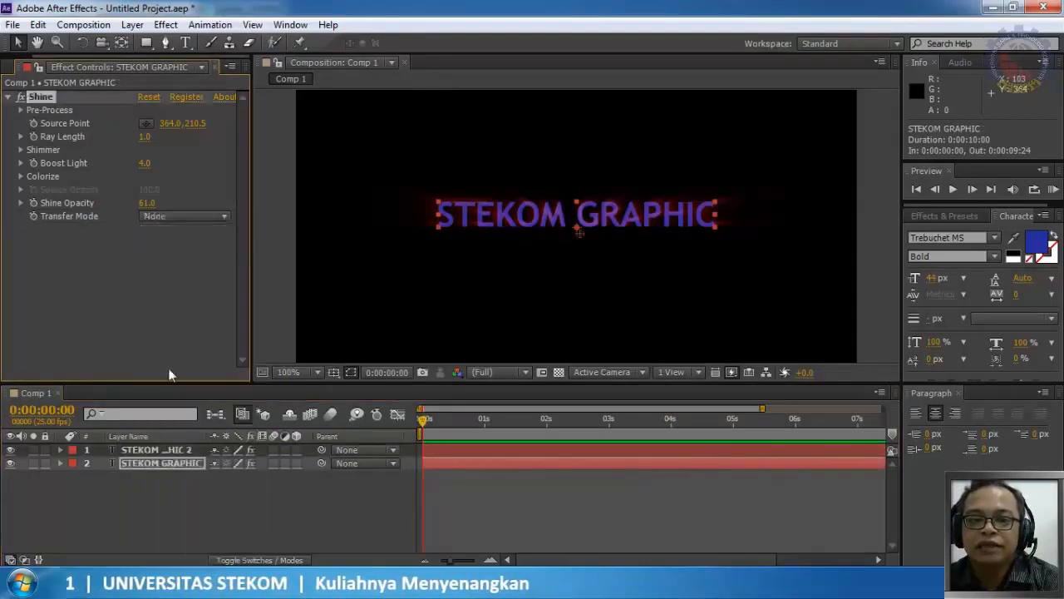
# Set Shine's transfer mode to None on the STEKOM GRAPHIC 2 layer, and remove the effect from that layer
pyautogui.click(160, 449)
pyautogui.click(185, 216)
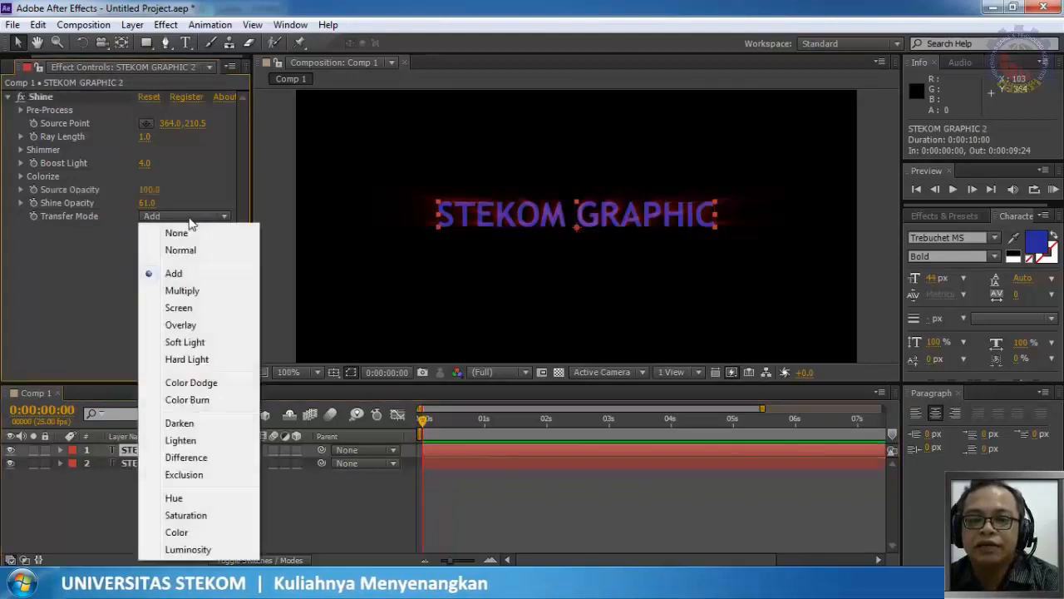
pyautogui.click(176, 234)
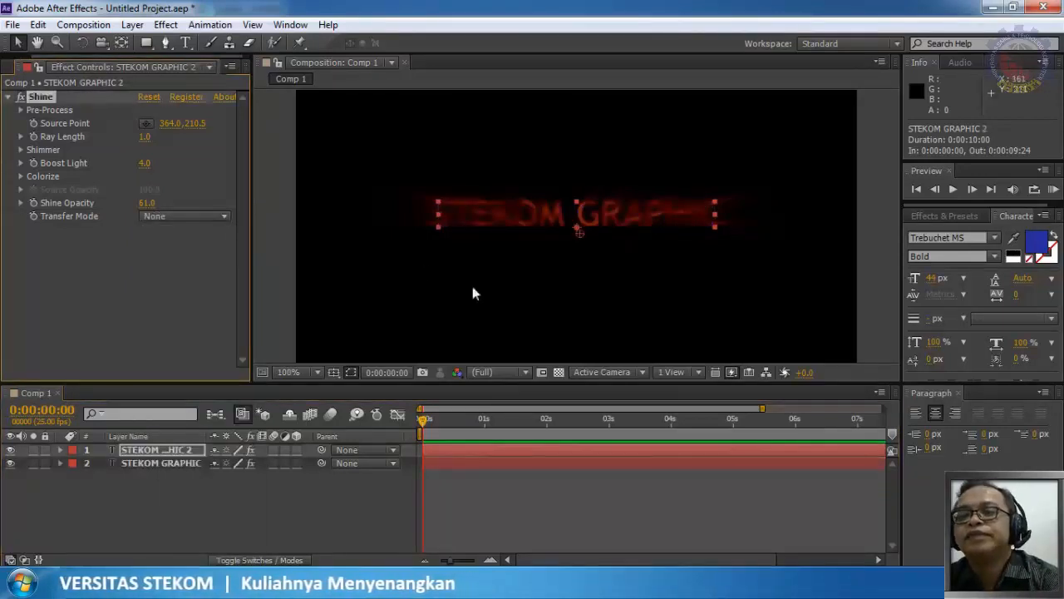
pyautogui.click(41, 97)
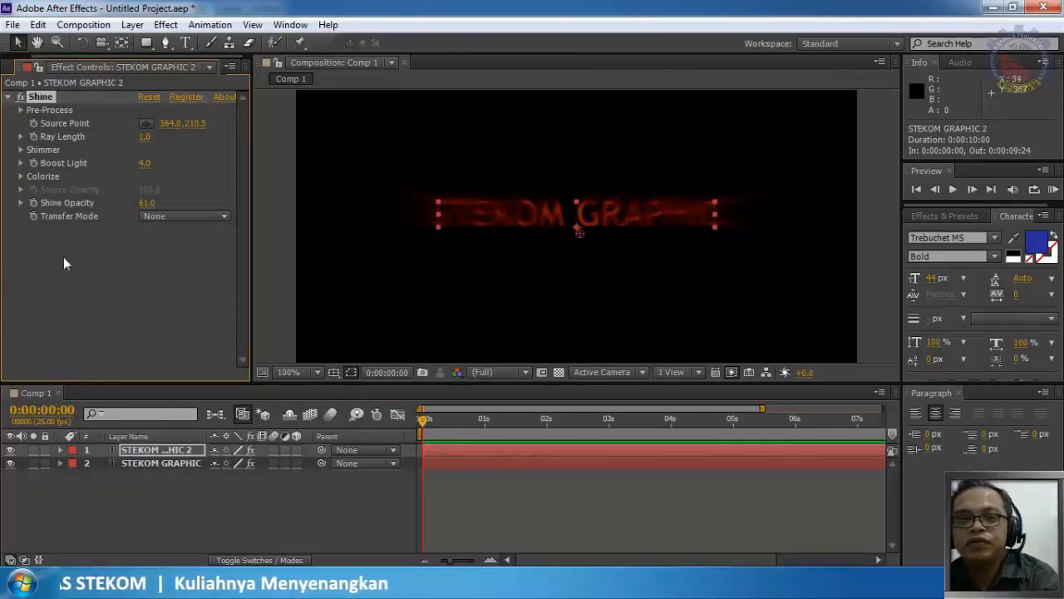
pyautogui.press('Delete')
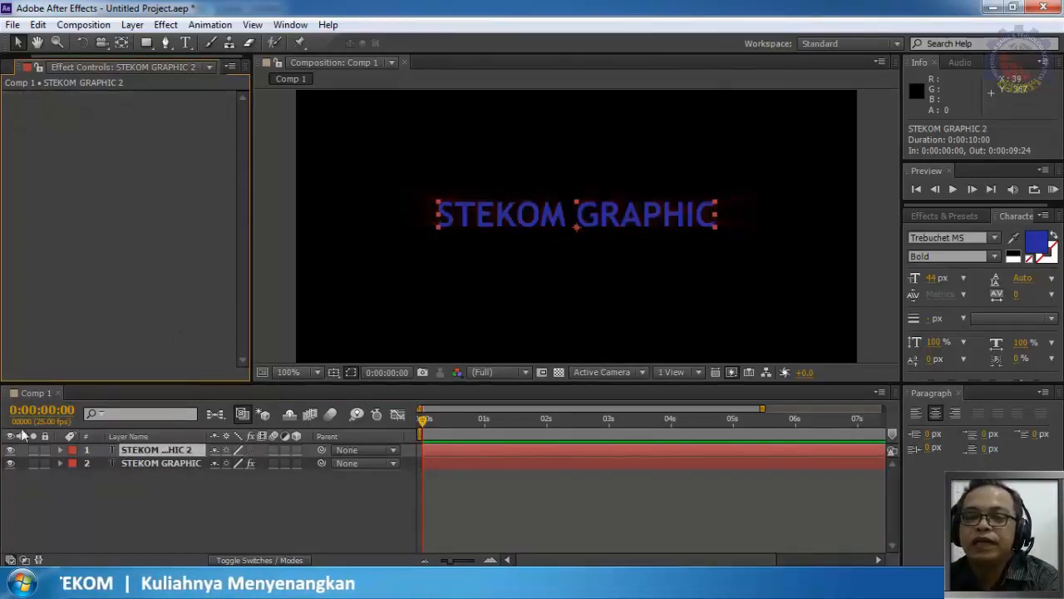
pyautogui.click(152, 463)
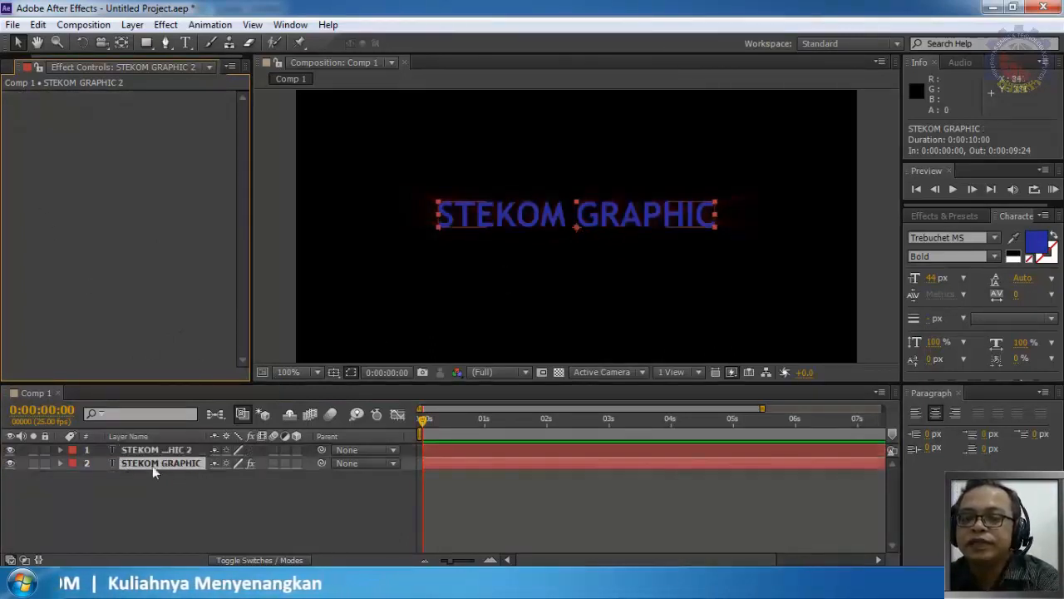
pyautogui.click(37, 94)
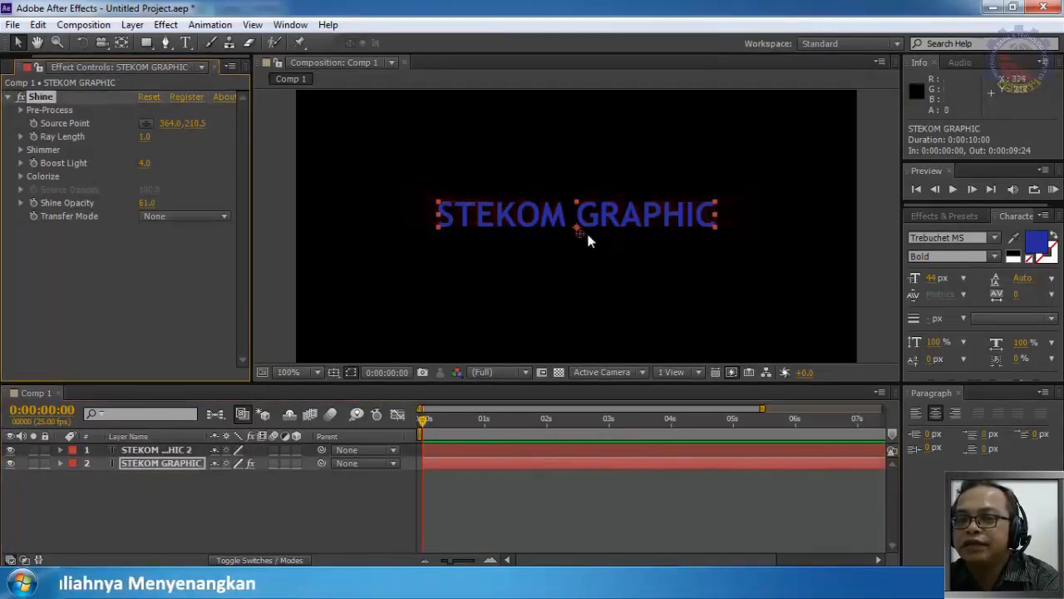
pyautogui.moveTo(580, 232); pyautogui.dragTo(579, 233)
pyautogui.click(490, 222)
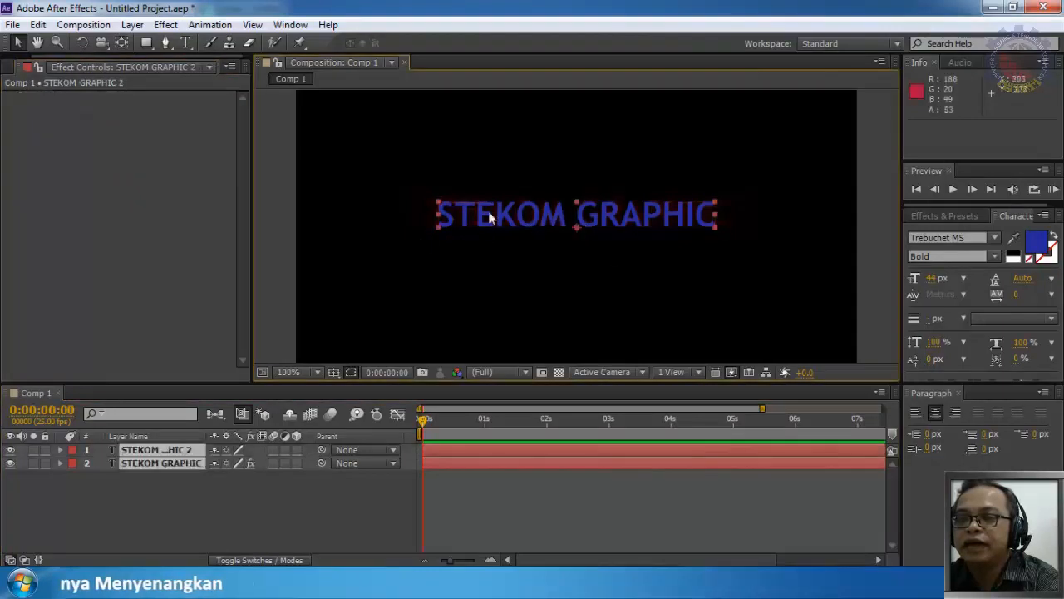
pyautogui.keyDown('shift'); pyautogui.click(173, 462); pyautogui.keyUp('shift')
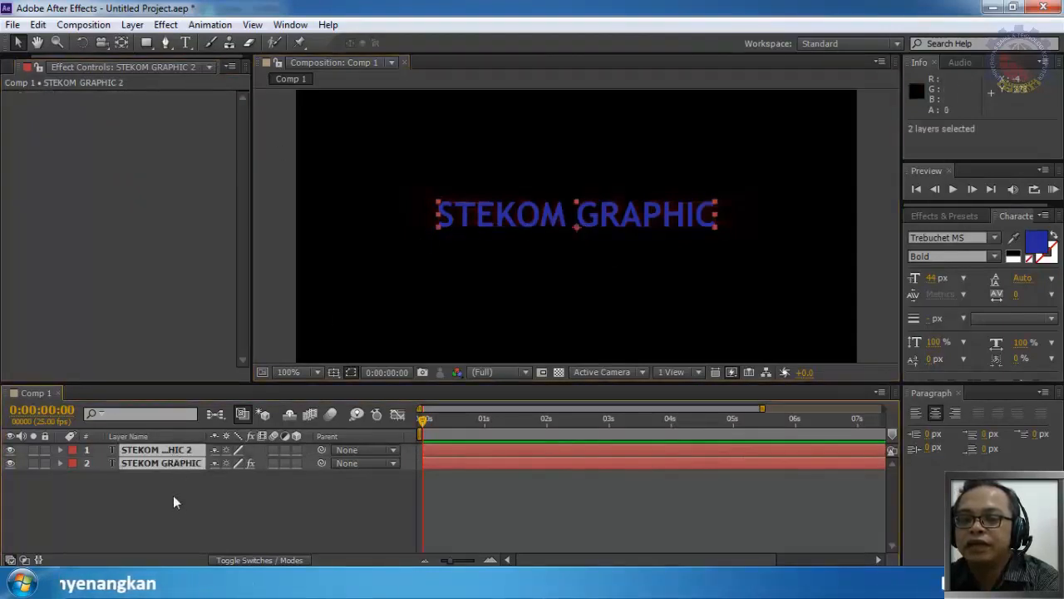
pyautogui.click(173, 496)
# On the STEKOM GRAPHIC layer, move Shine's source point to about 182, 227.5 and set Ray Length to 4.9 and Boost Light to 15
pyautogui.click(178, 464)
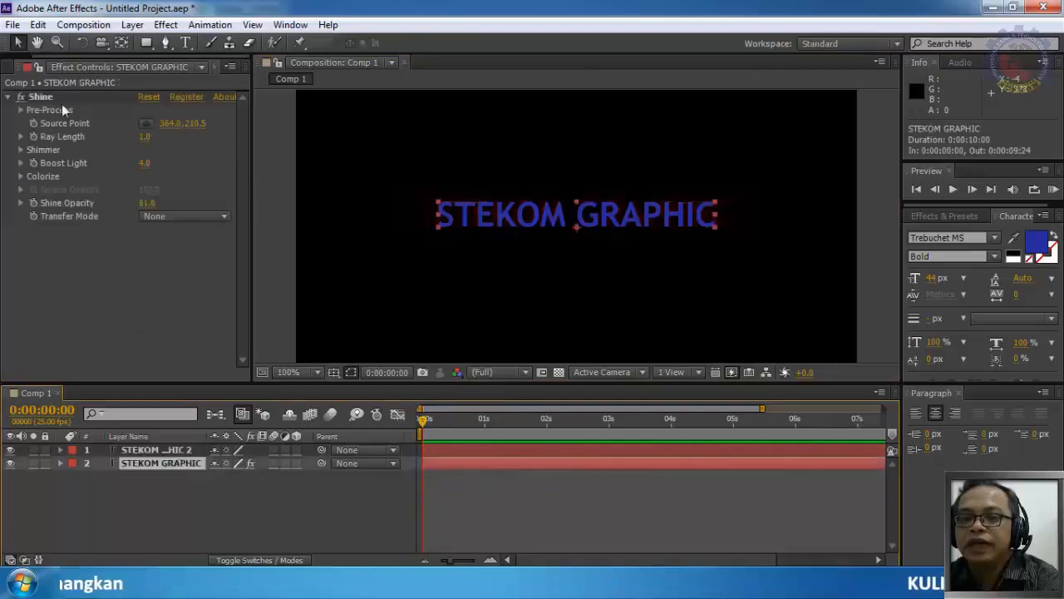
pyautogui.click(40, 96)
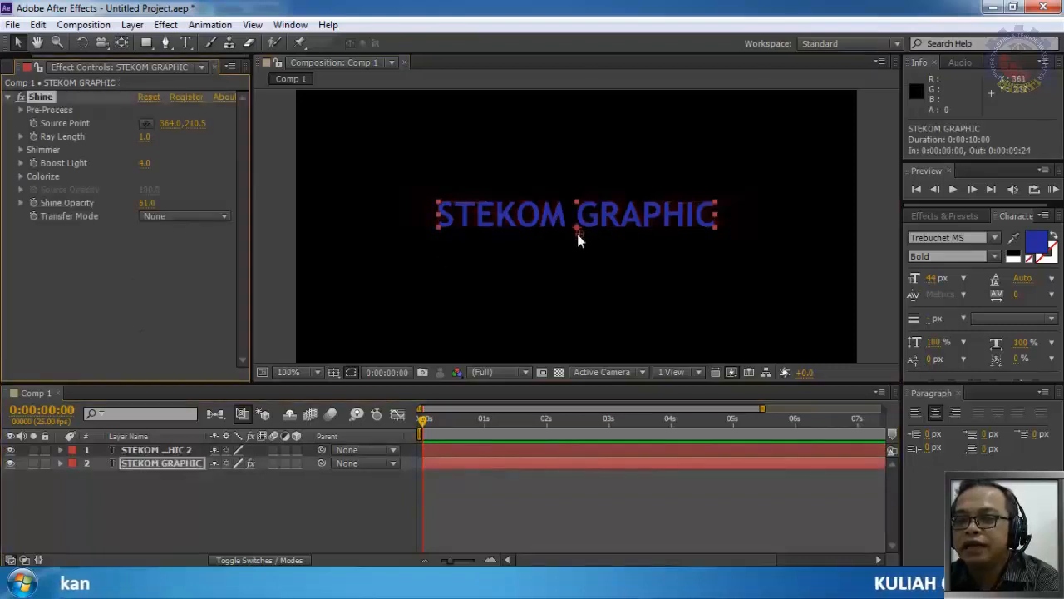
pyautogui.moveTo(577, 234); pyautogui.dragTo(398, 242)
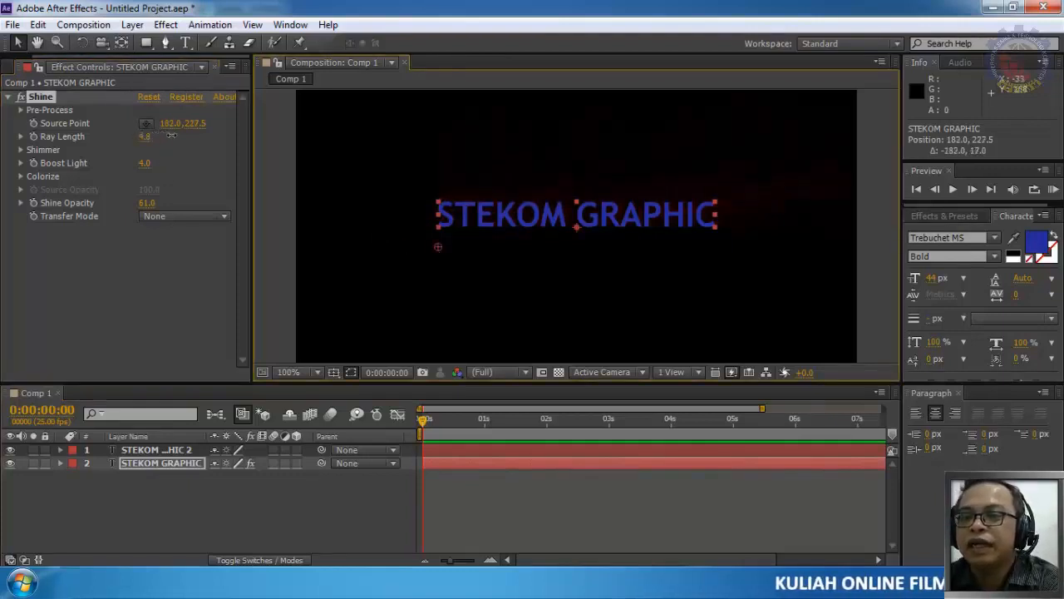
pyautogui.moveTo(171, 135); pyautogui.dragTo(149, 163)
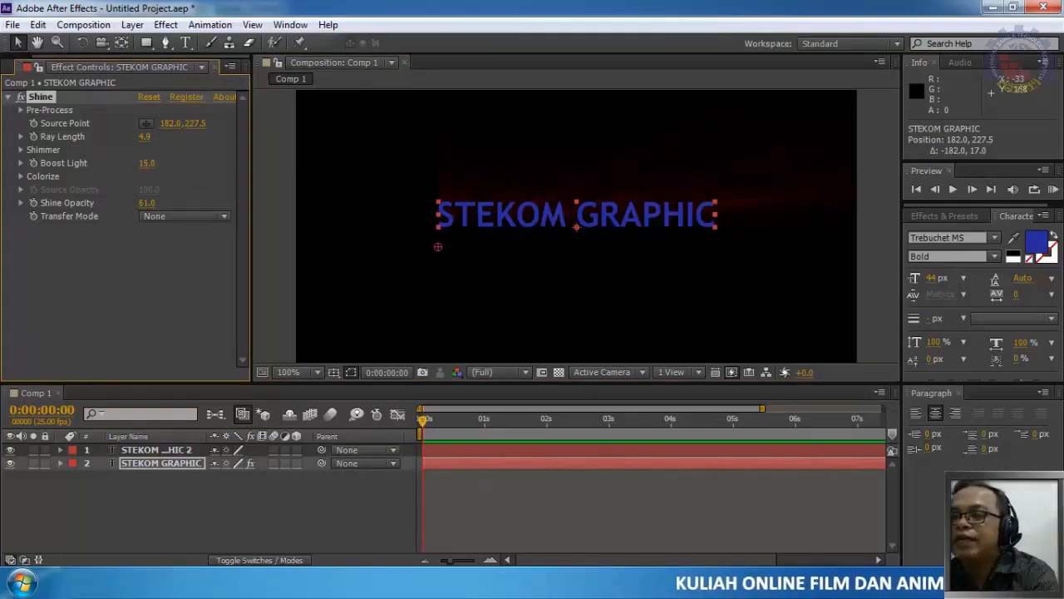
# Change the STEKOM GRAPHIC layer's text colour to the lighter blue 8587DC
pyautogui.click(1036, 243)
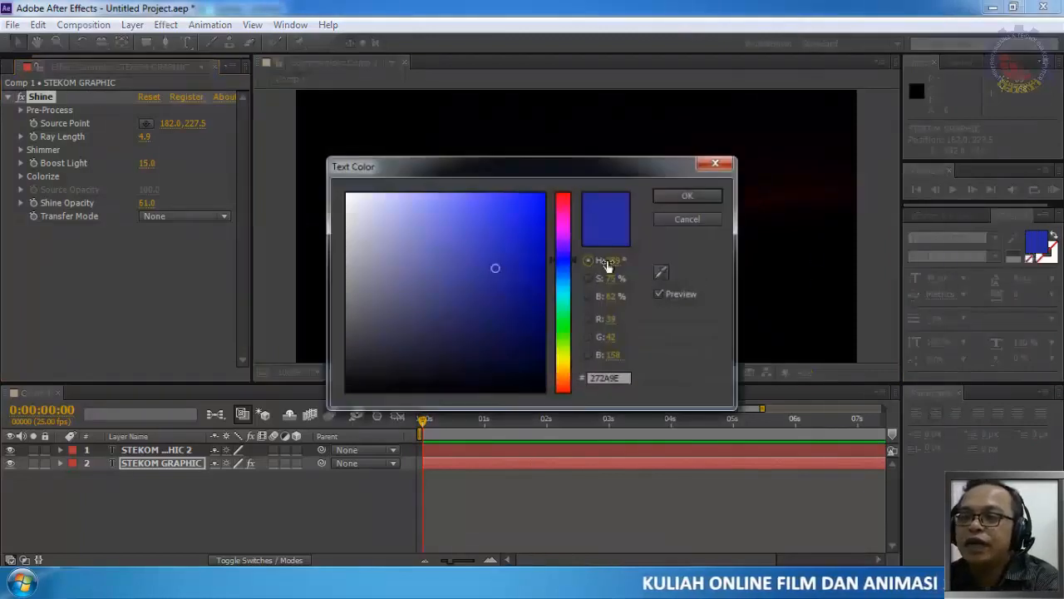
pyautogui.click(459, 245)
pyautogui.moveTo(458, 245)
pyautogui.mouseDown()
pyautogui.moveTo(411, 221)
pyautogui.moveTo(424, 220)
pyautogui.mouseUp()
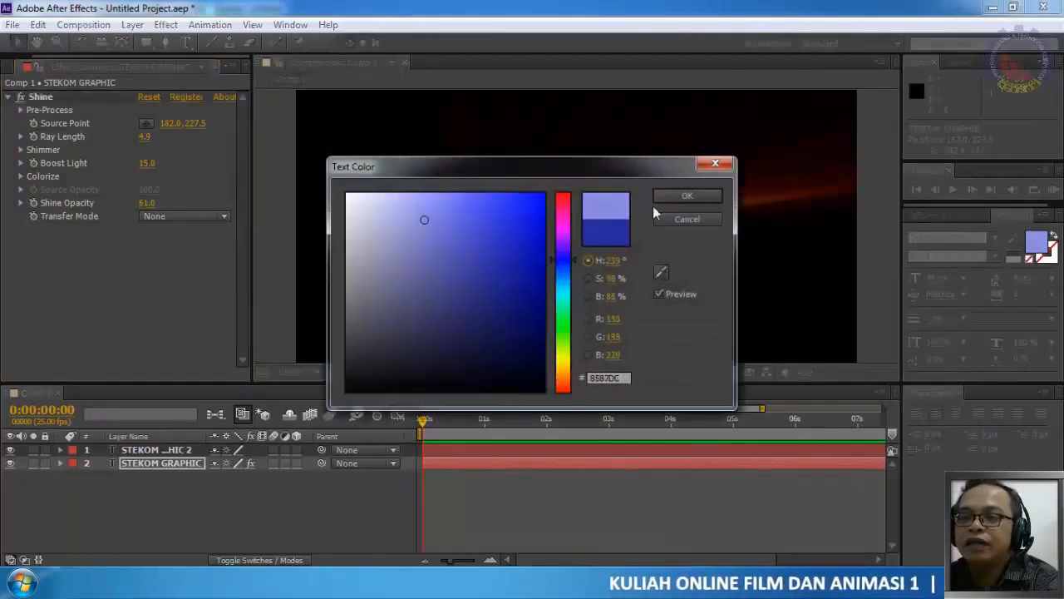
pyautogui.click(673, 197)
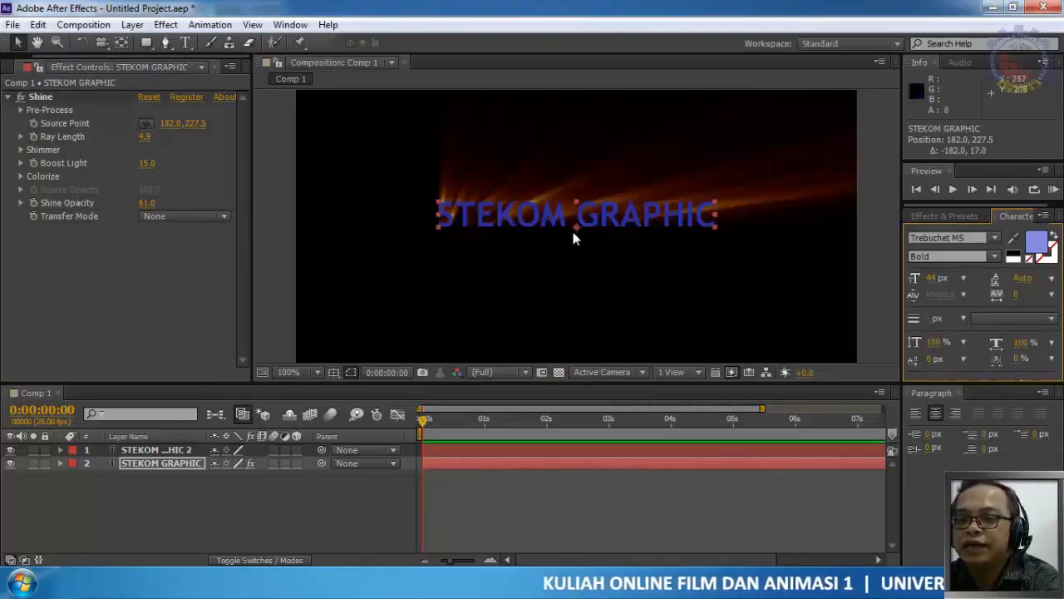
# Undo the accidental move of the text layer and place Shine's source point on the text at about 284, 189.5
pyautogui.moveTo(577, 228); pyautogui.dragTo(517, 221)
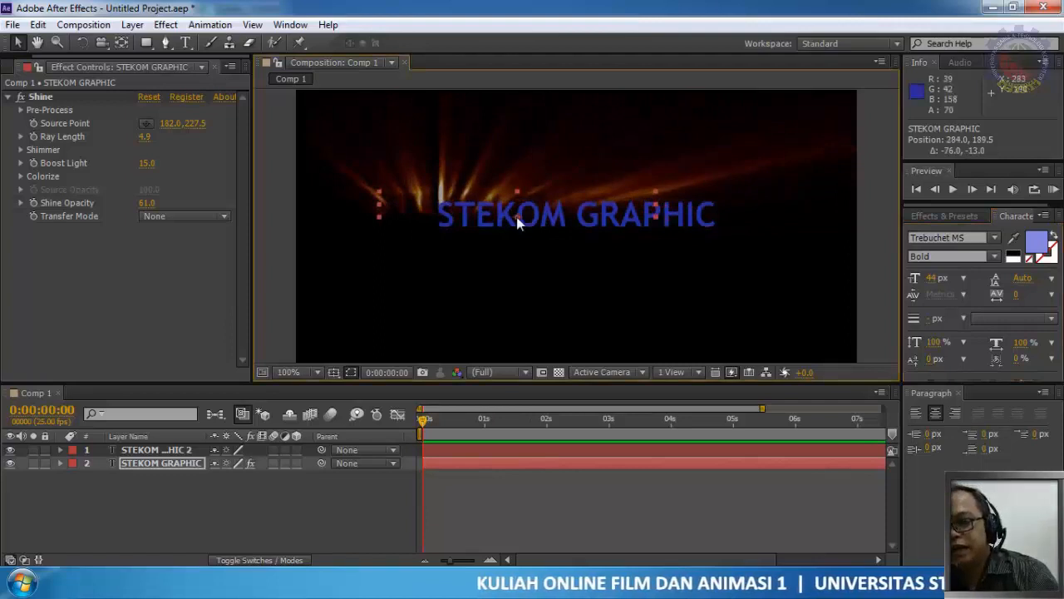
pyautogui.hotkey('ctrl', 'z')
pyautogui.click(58, 97)
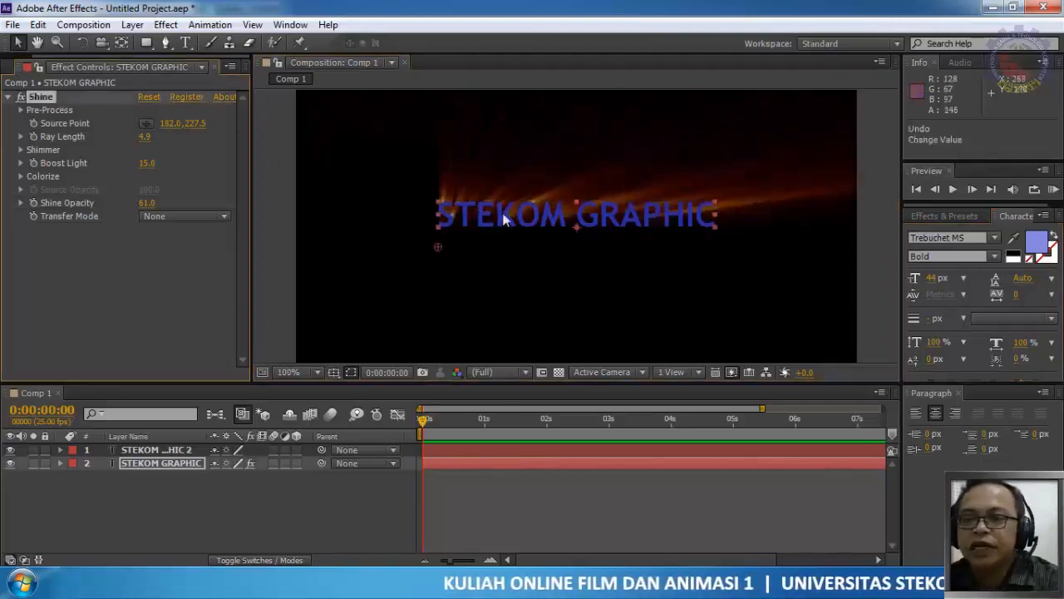
pyautogui.moveTo(438, 251); pyautogui.dragTo(508, 225)
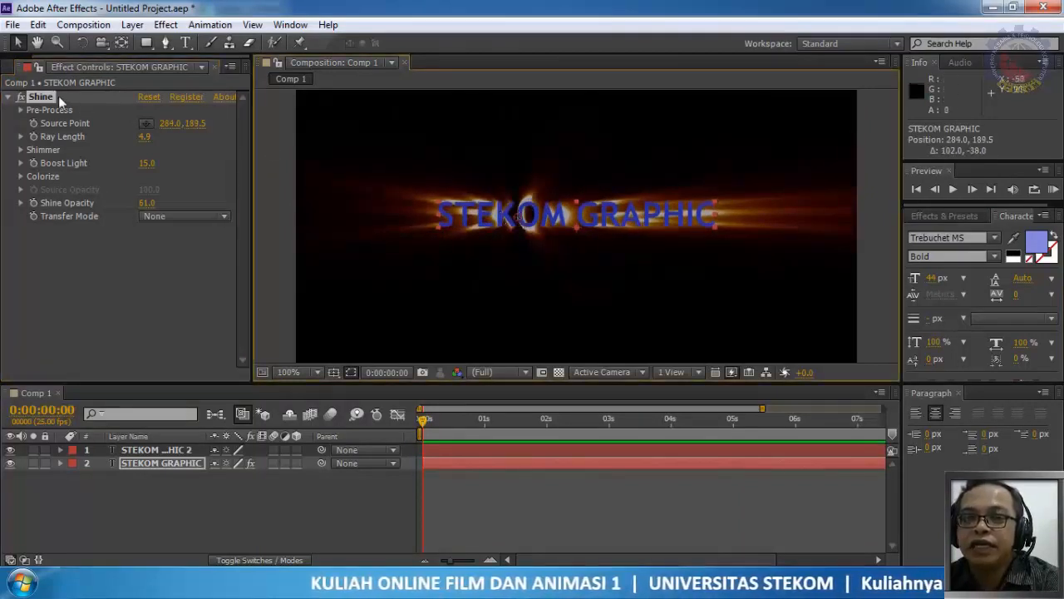
# Move Shine's source point just before the first letter of the text, at about 138, 186.5
pyautogui.click(60, 316)
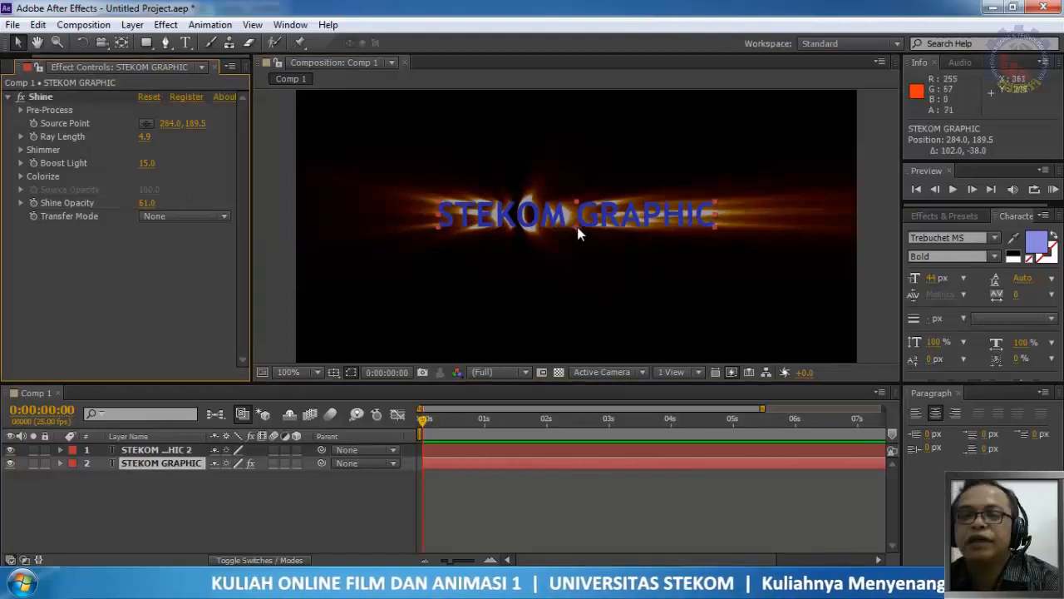
pyautogui.click(43, 97)
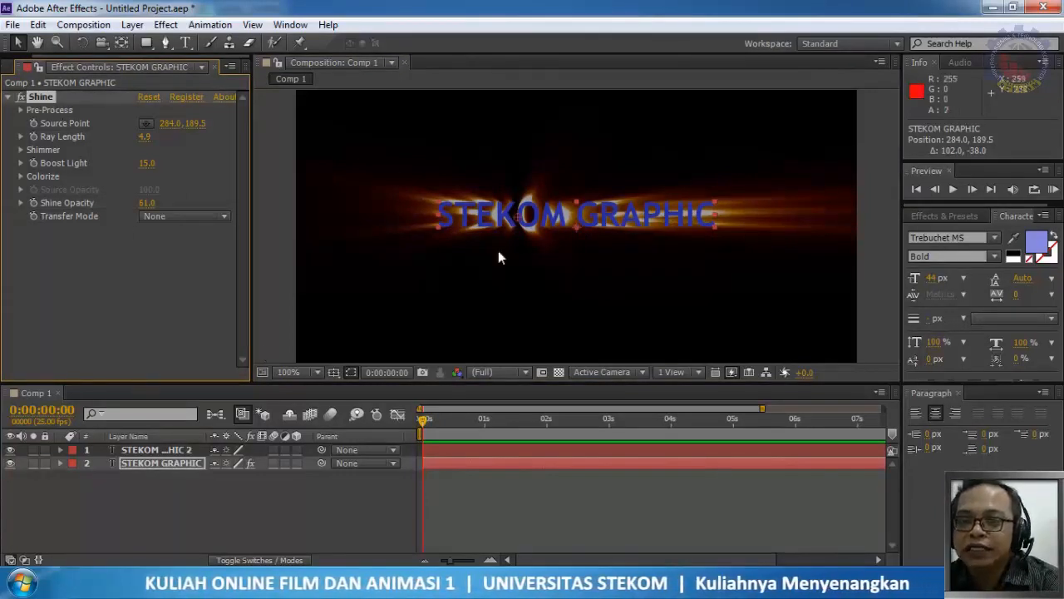
pyautogui.moveTo(522, 222); pyautogui.dragTo(401, 209)
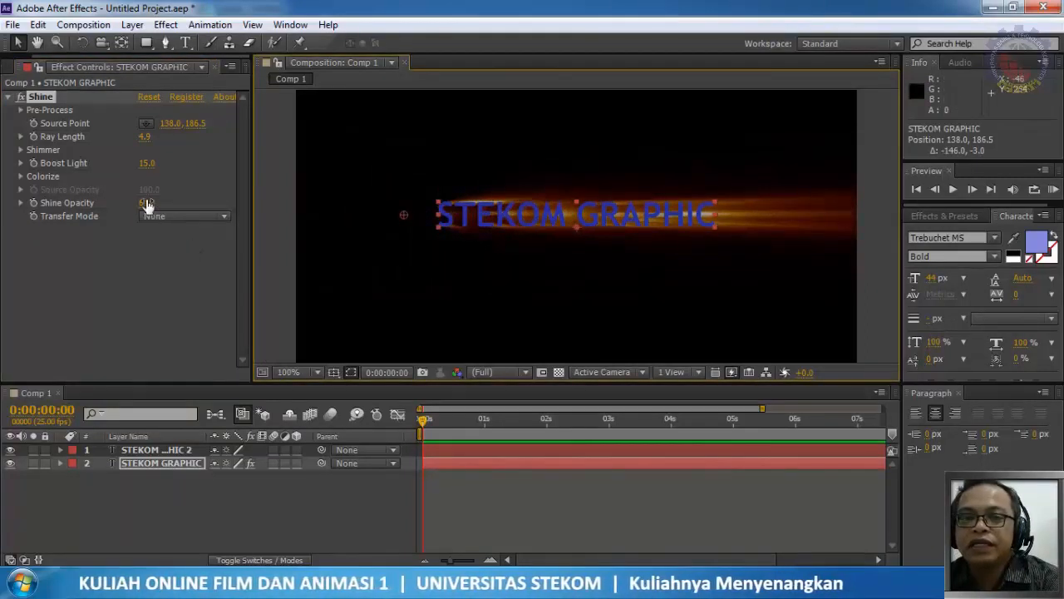
# Set Shine Opacity to 0 and enable keyframing for Source Point, Ray Length, Boost Light and Shine Opacity at the first frame
pyautogui.moveTo(147, 204); pyautogui.dragTo(90, 198)
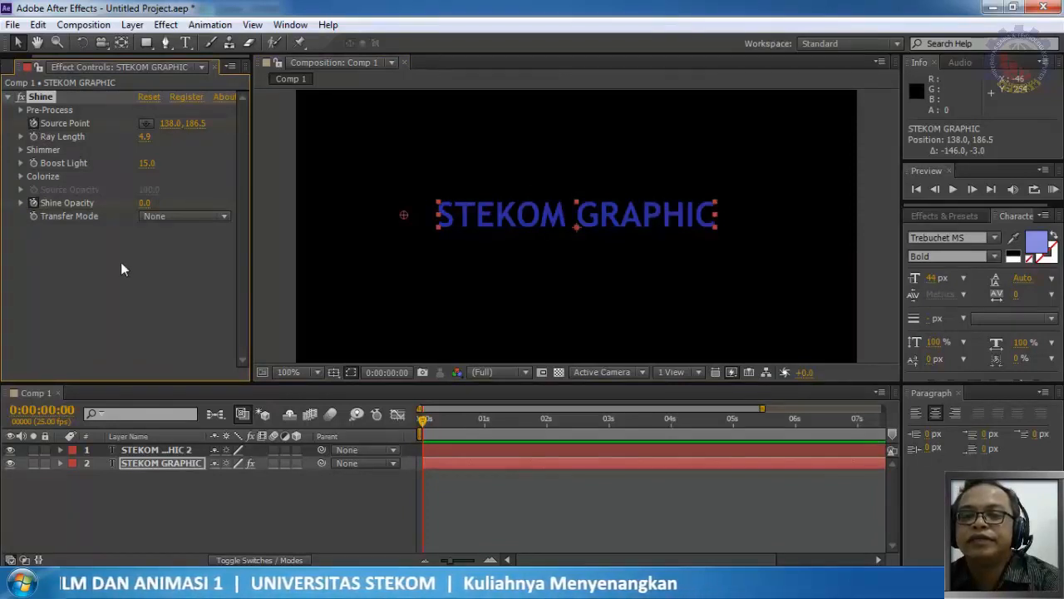
pyautogui.click(33, 134)
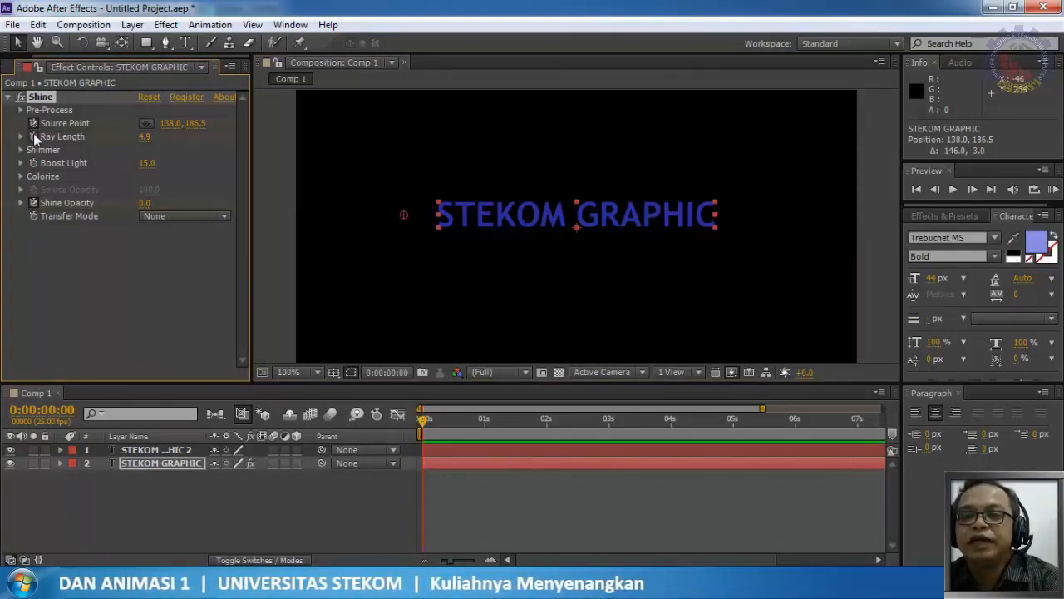
pyautogui.click(33, 162)
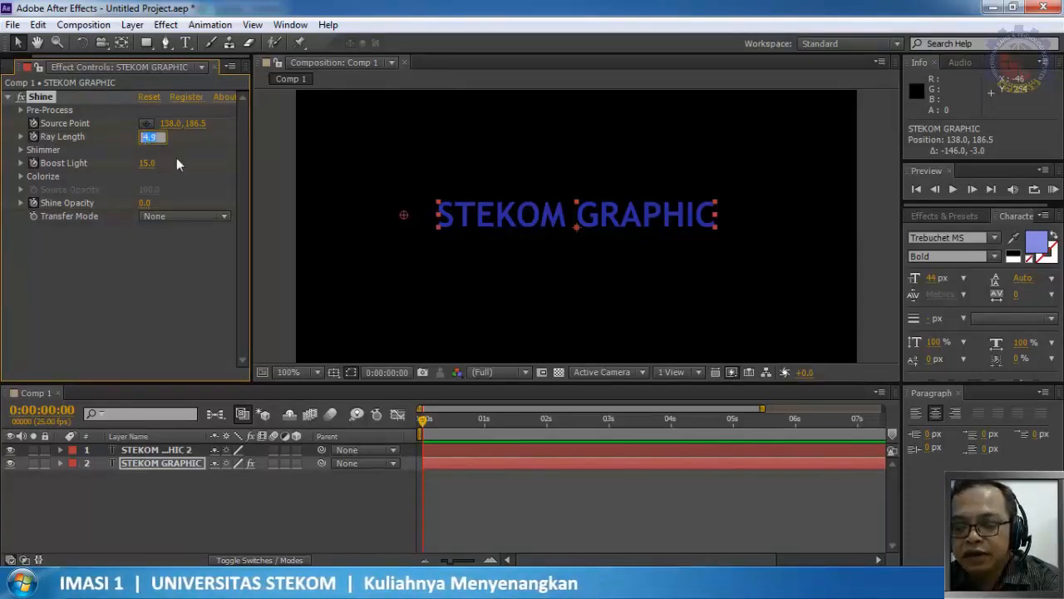
# Set Shine's Ray Length and Boost Light to 0 at the first frame
pyautogui.write('0')
pyautogui.press('Tab')
pyautogui.write('0')
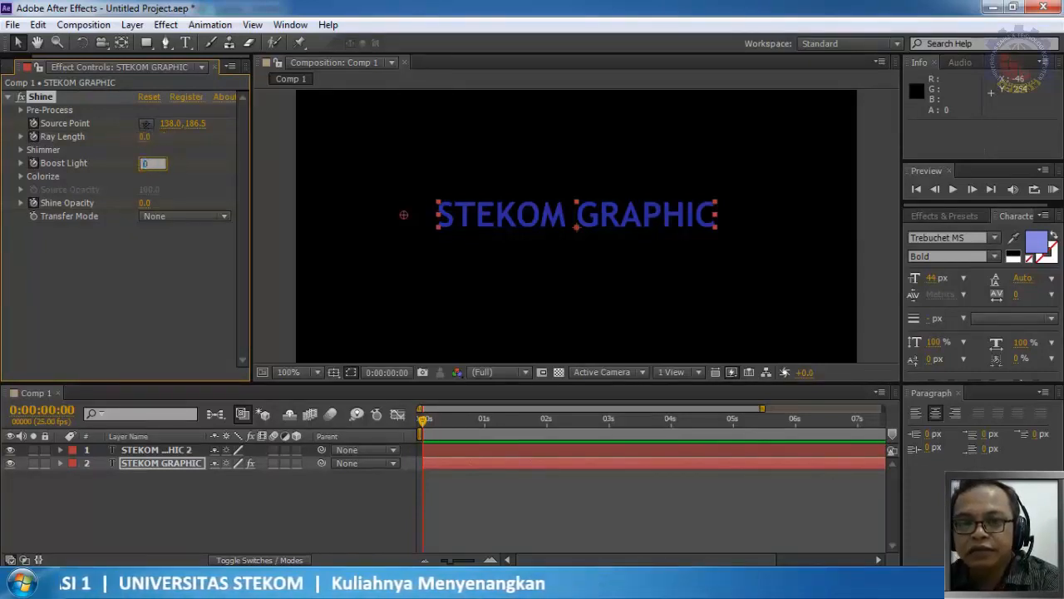
pyautogui.press('Return')
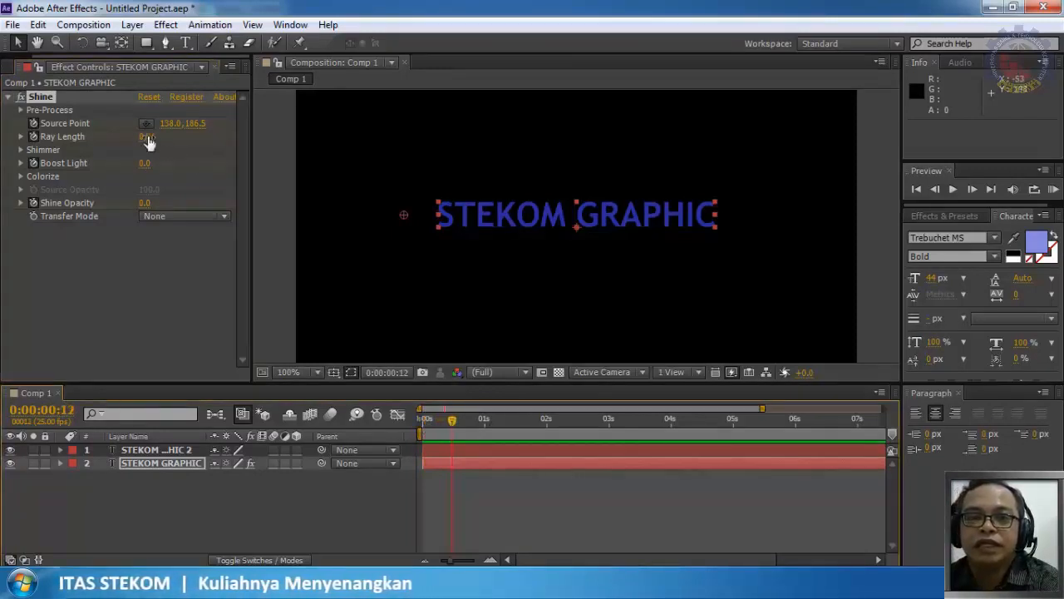
# At 0:00:00:12, set Shine's source point to 140.0, 186.5 and adjust Shine Opacity
pyautogui.moveTo(168, 123); pyautogui.dragTo(170, 122)
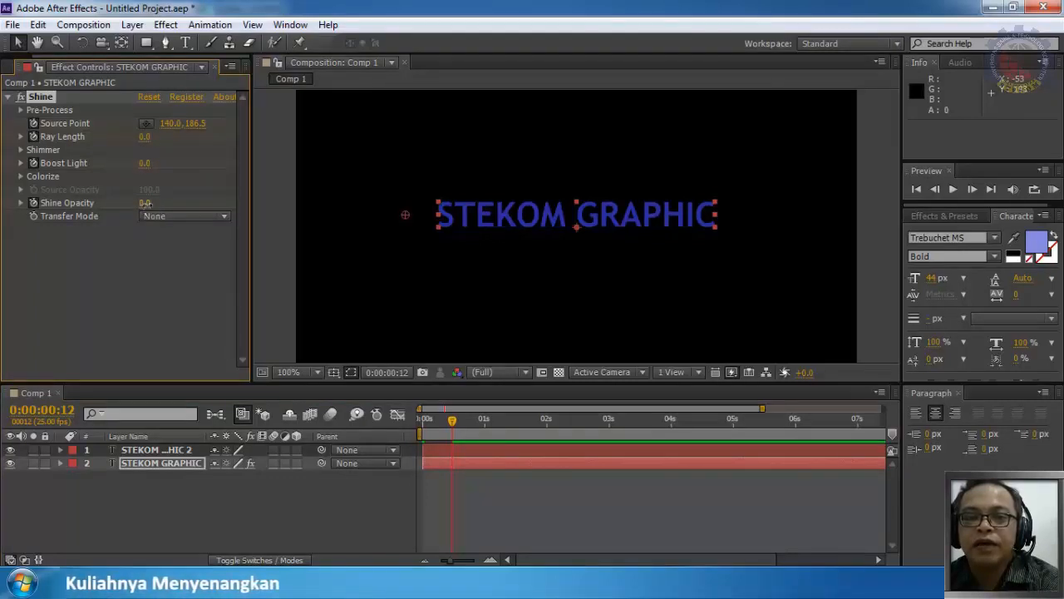
pyautogui.moveTo(154, 207); pyautogui.dragTo(131, 205)
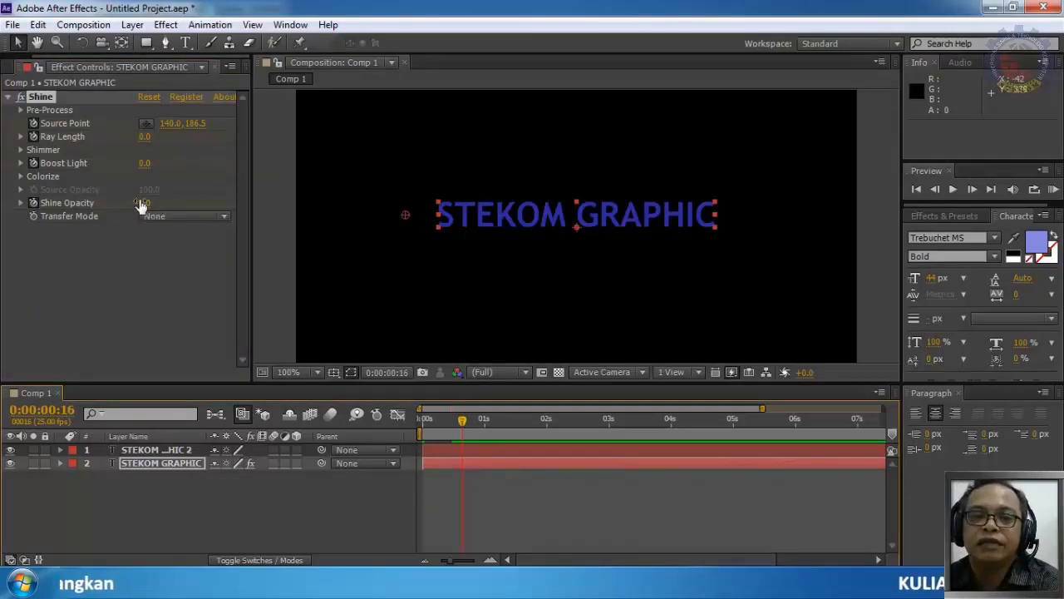
# At 0:00:00:16, set Shine Opacity to 100 and Boost Light to 11
pyautogui.moveTo(144, 206); pyautogui.dragTo(424, 228)
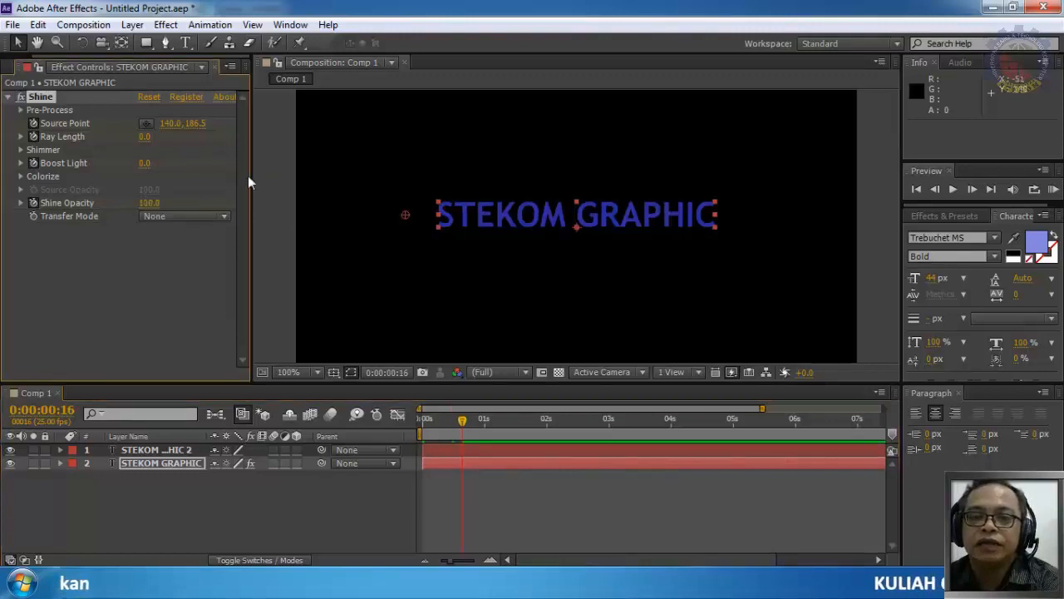
pyautogui.click(146, 164)
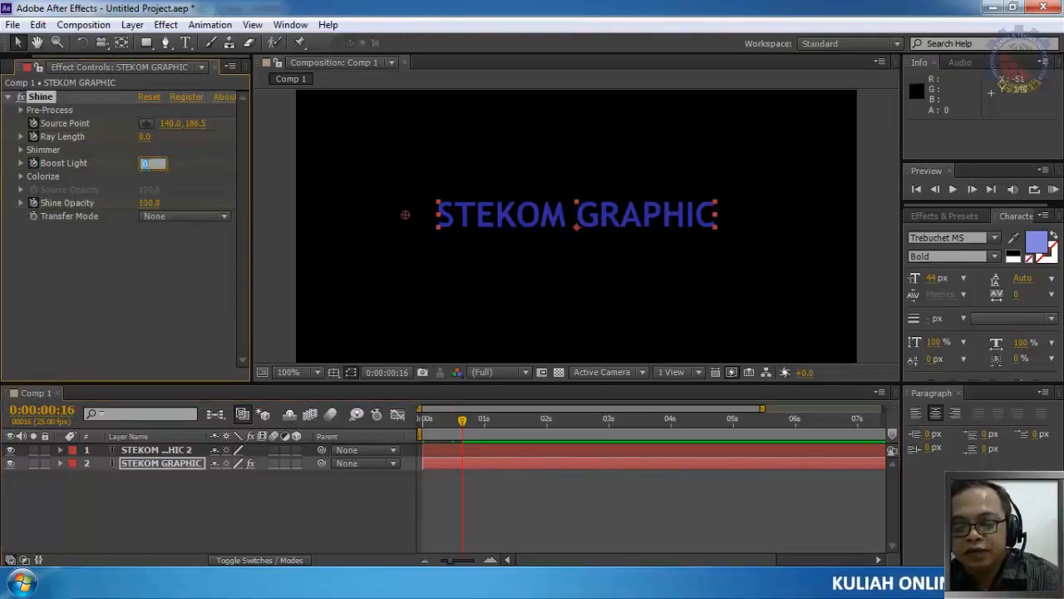
pyautogui.press('Return')
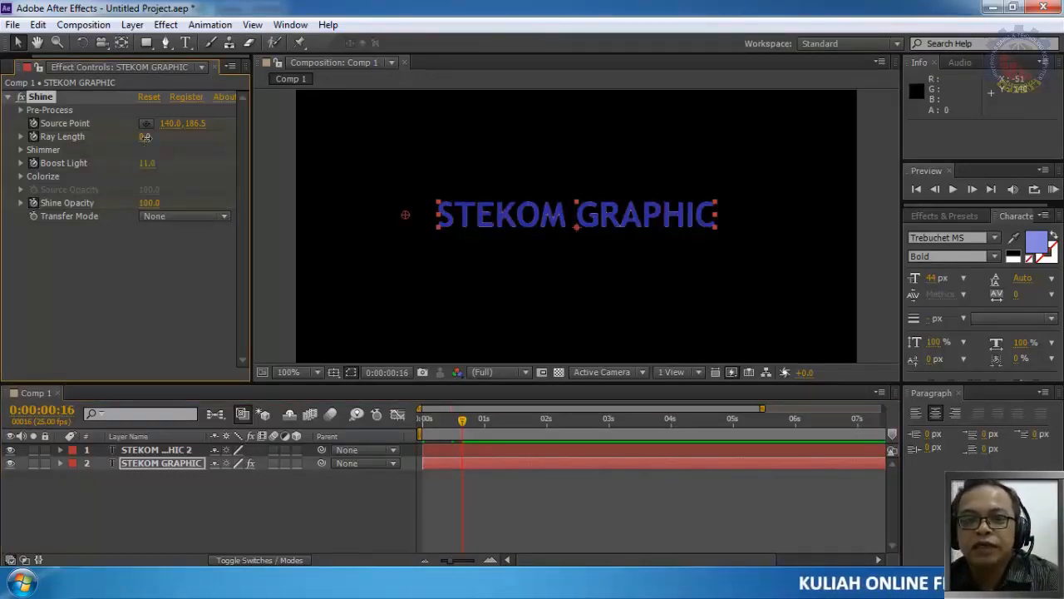
# Set Shine's Ray Length to 4 and move its source point onto the first letter, at about 194, 187.5
pyautogui.click(146, 137)
pyautogui.write('5')
pyautogui.press('Return')
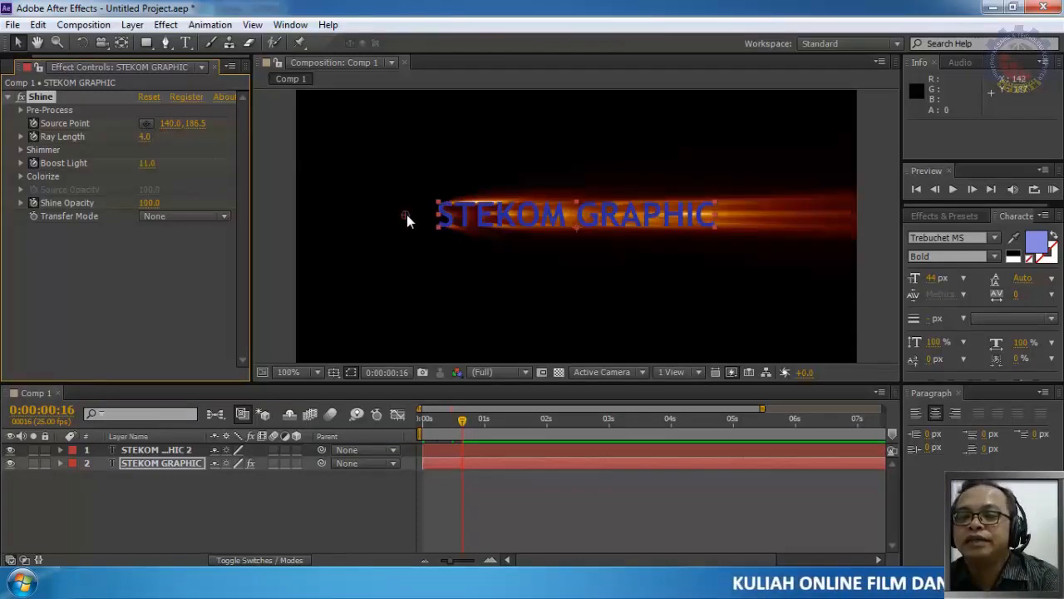
pyautogui.moveTo(406, 215); pyautogui.dragTo(447, 217)
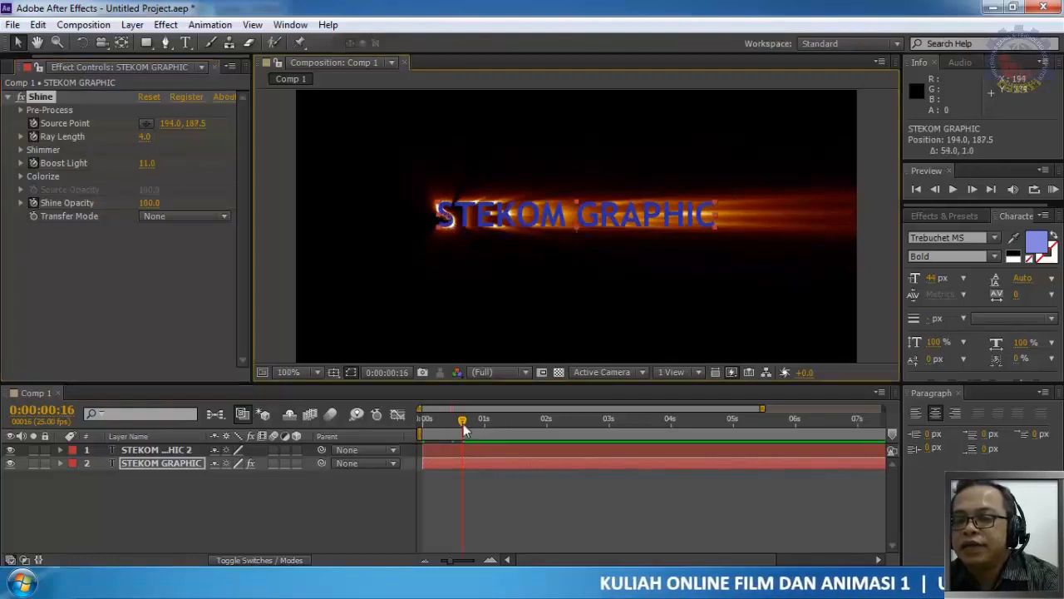
# At 0:00:06:01, move Shine's source point just past the title's last letter, to 574.0, 187.5
pyautogui.moveTo(463, 423); pyautogui.dragTo(734, 464)
pyautogui.moveTo(735, 423); pyautogui.dragTo(735, 422)
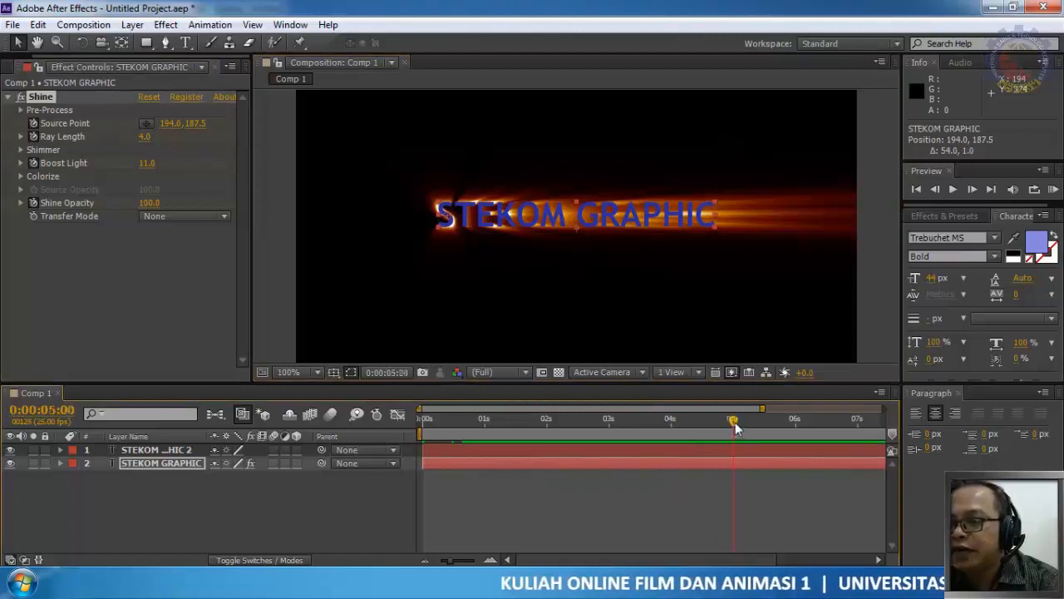
pyautogui.doubleClick(554, 408)
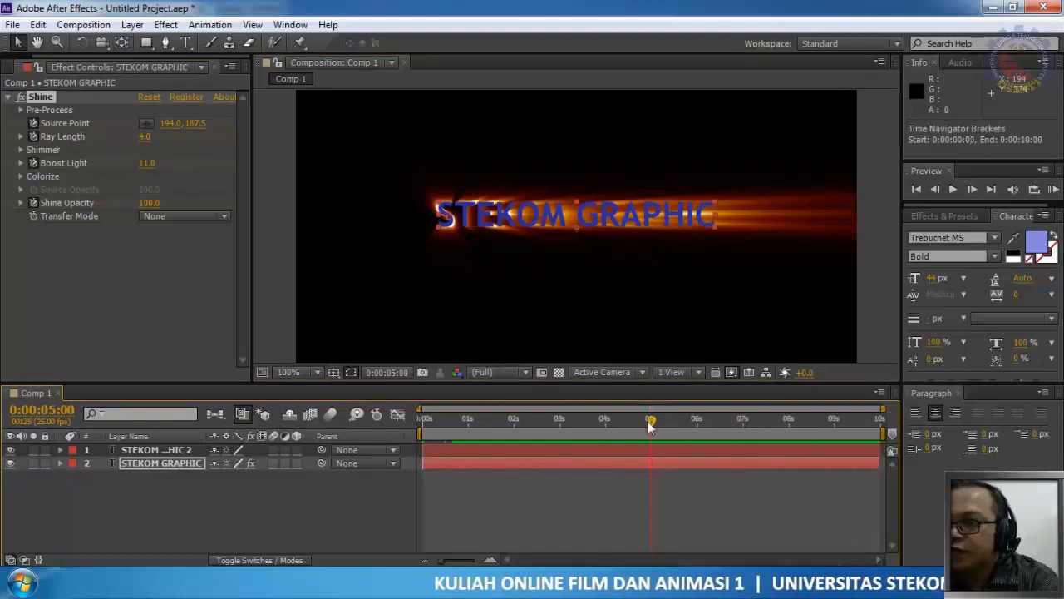
pyautogui.moveTo(673, 420); pyautogui.dragTo(695, 438)
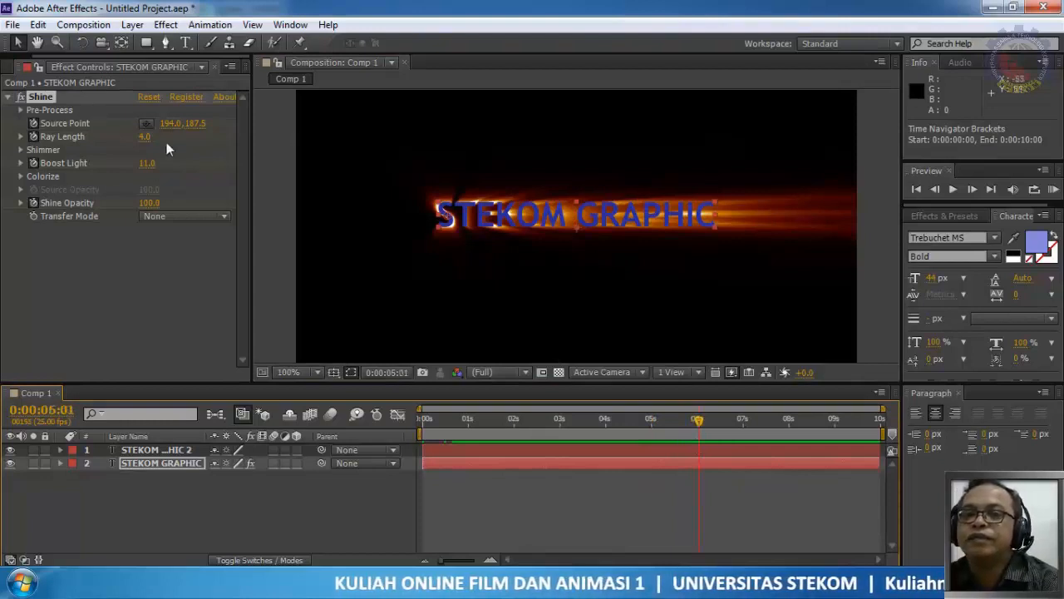
pyautogui.moveTo(170, 123); pyautogui.dragTo(513, 175)
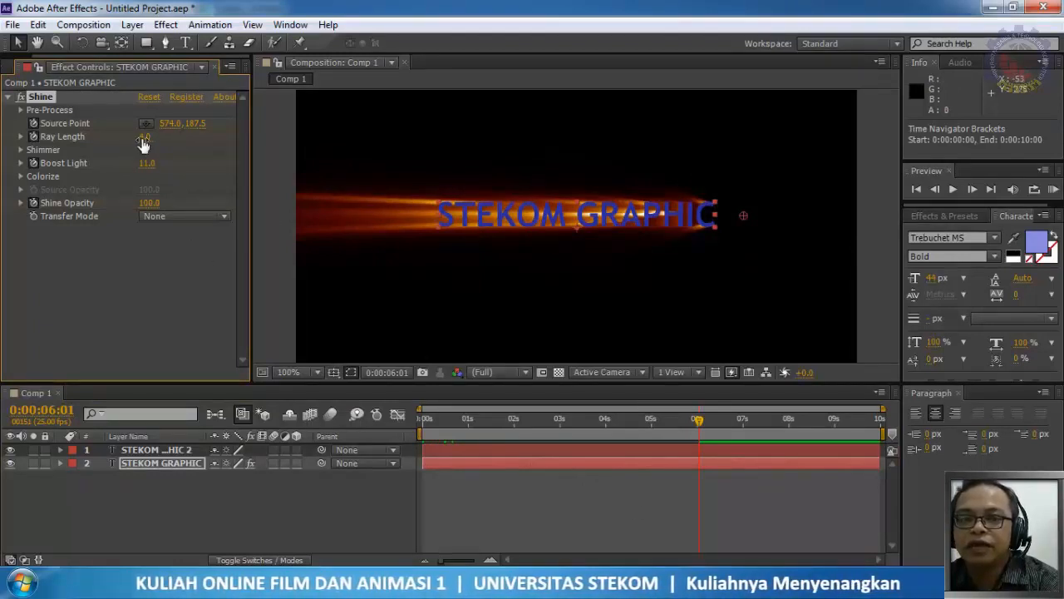
# Key Shine's Ray Length at 4 and Boost Light at 11 on frame 0:00:06:01
pyautogui.moveTo(142, 138); pyautogui.dragTo(140, 137)
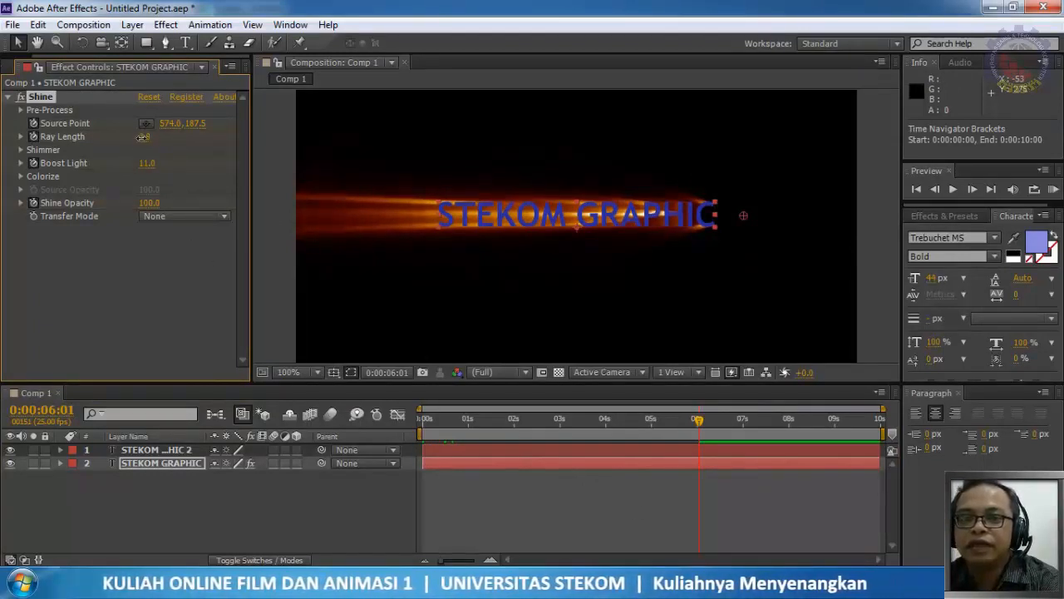
pyautogui.click(146, 138)
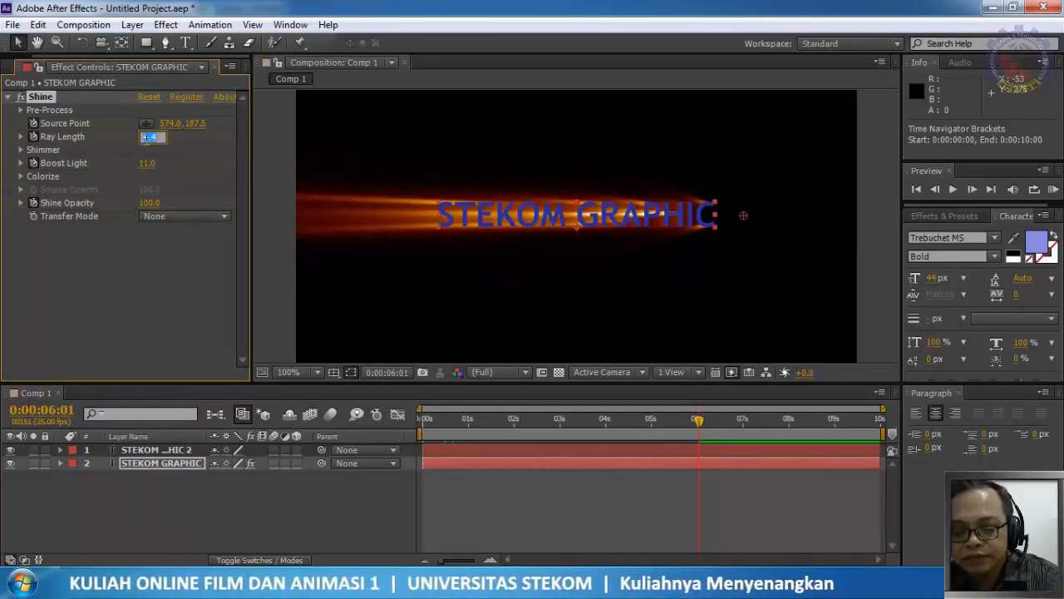
pyautogui.write('4')
pyautogui.press('Return')
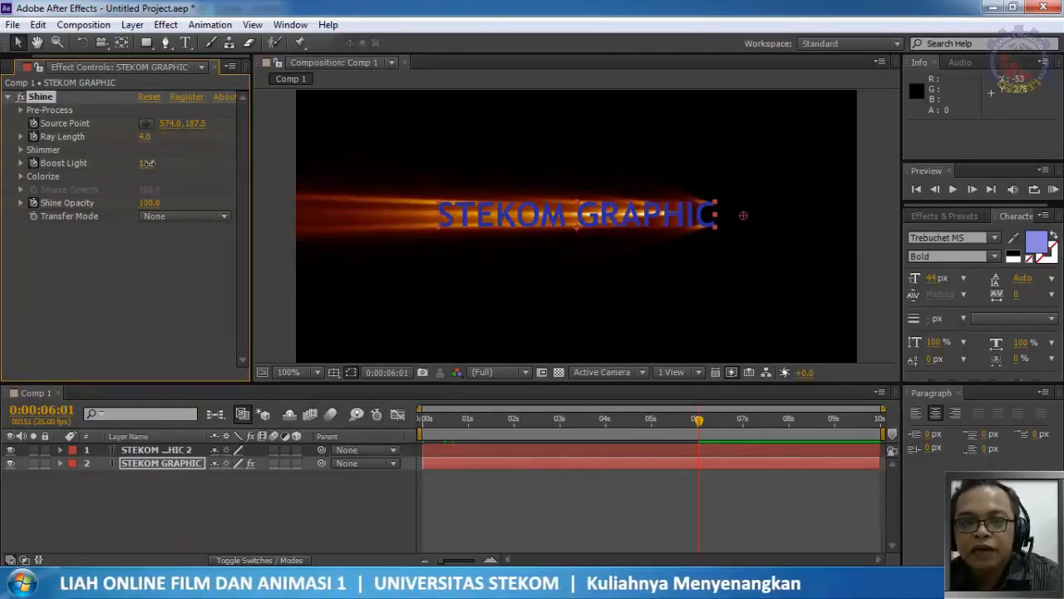
pyautogui.click(148, 164)
pyautogui.write('11')
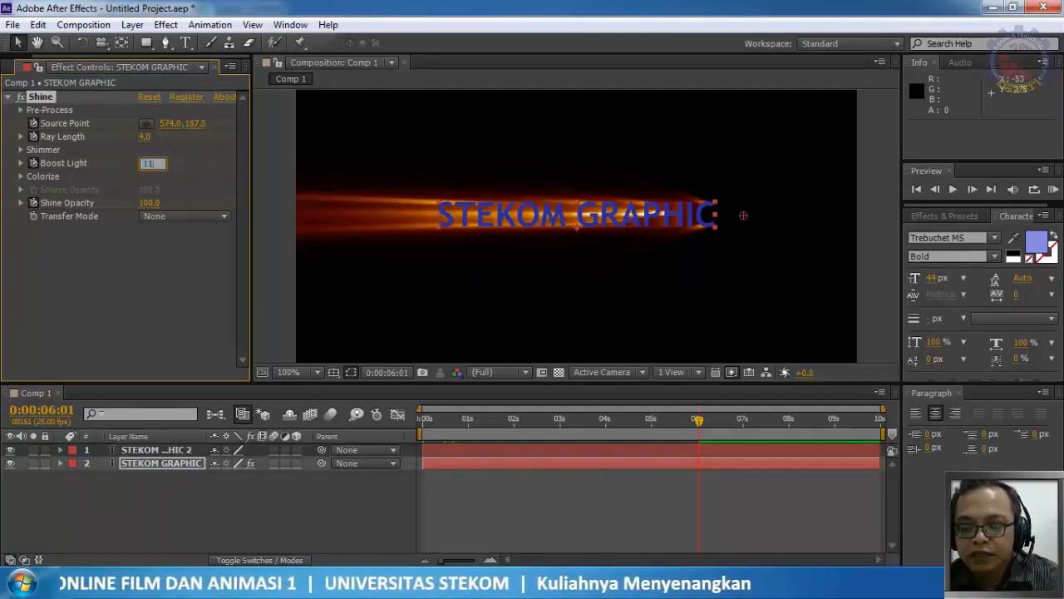
pyautogui.press('Return')
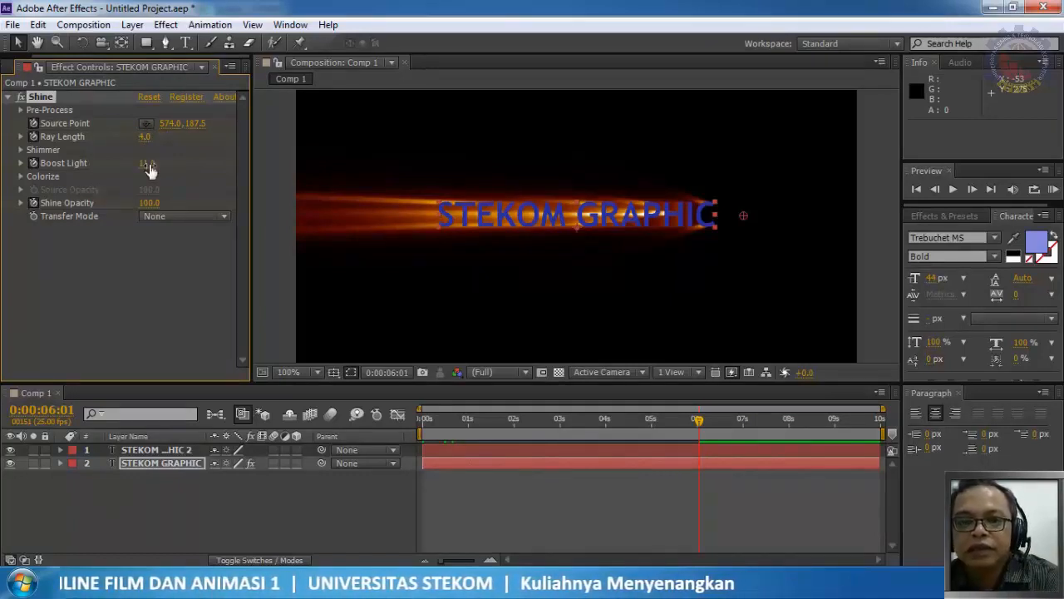
# Key Shine Opacity at 100 on frame 0:00:06:01
pyautogui.click(147, 205)
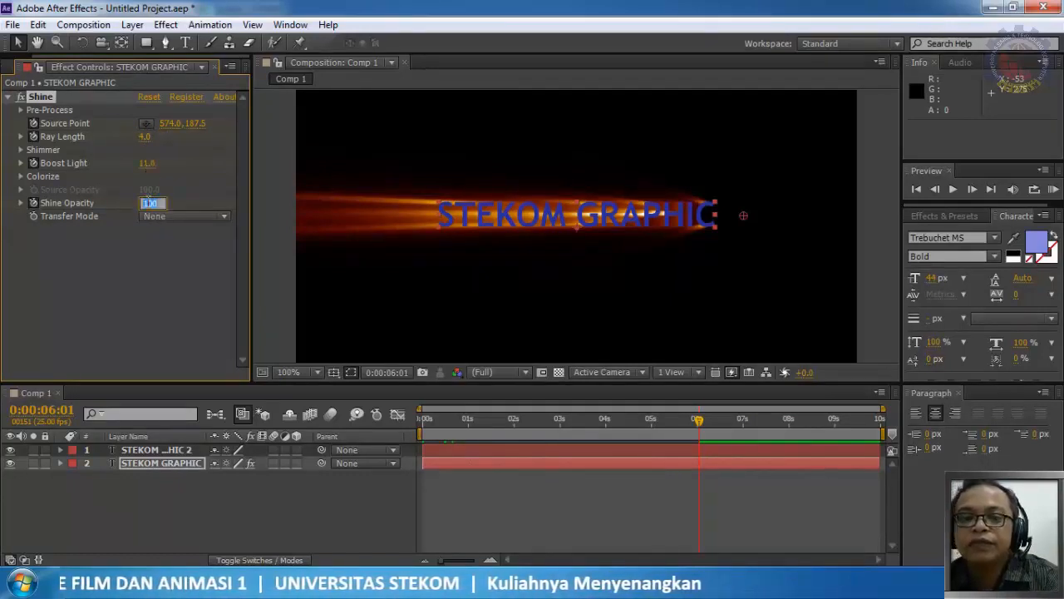
pyautogui.write('0')
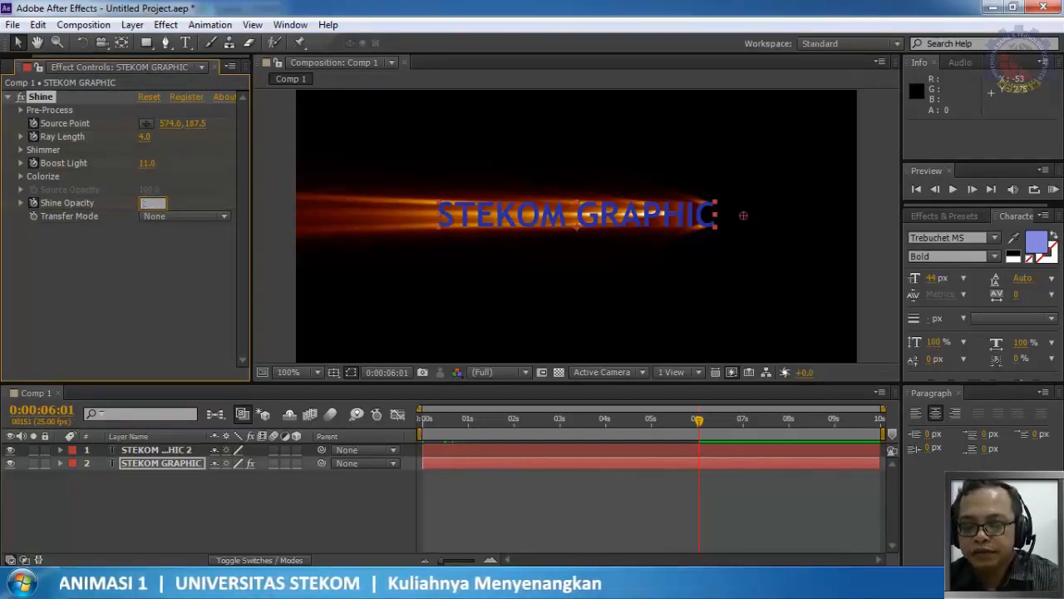
pyautogui.press('Return')
pyautogui.click(147, 204)
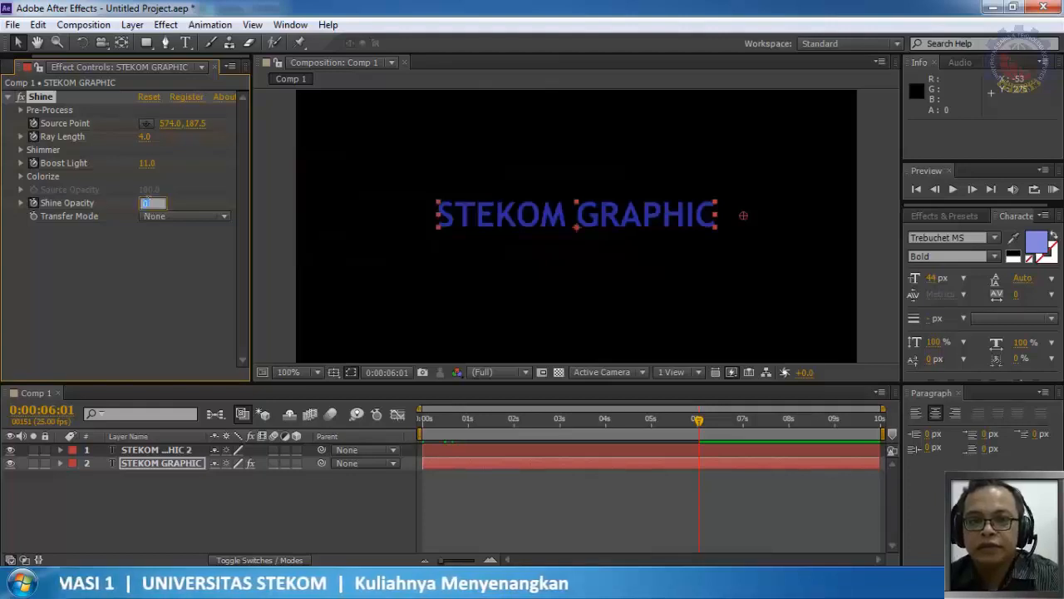
pyautogui.press('Return')
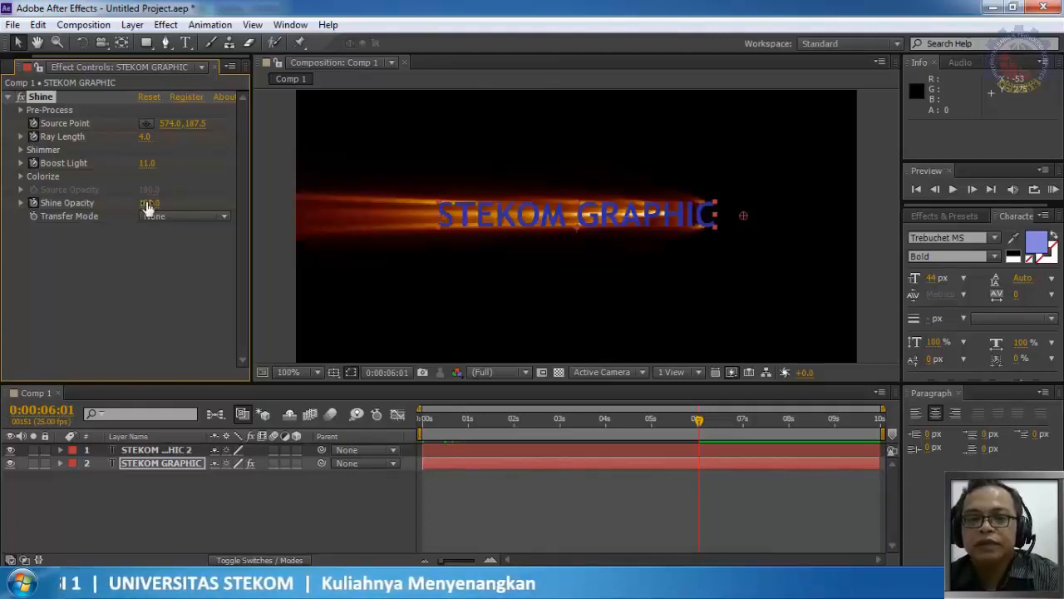
# At 0:00:06:07, set Shine's Ray Length, Boost Light and Shine Opacity to 0
pyautogui.click(148, 163)
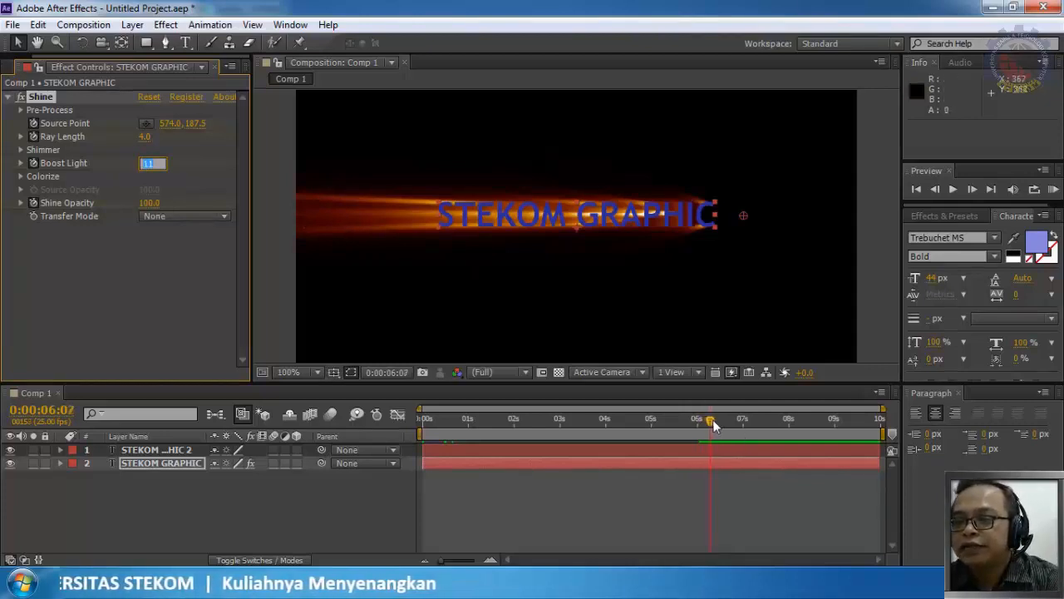
pyautogui.press('Return')
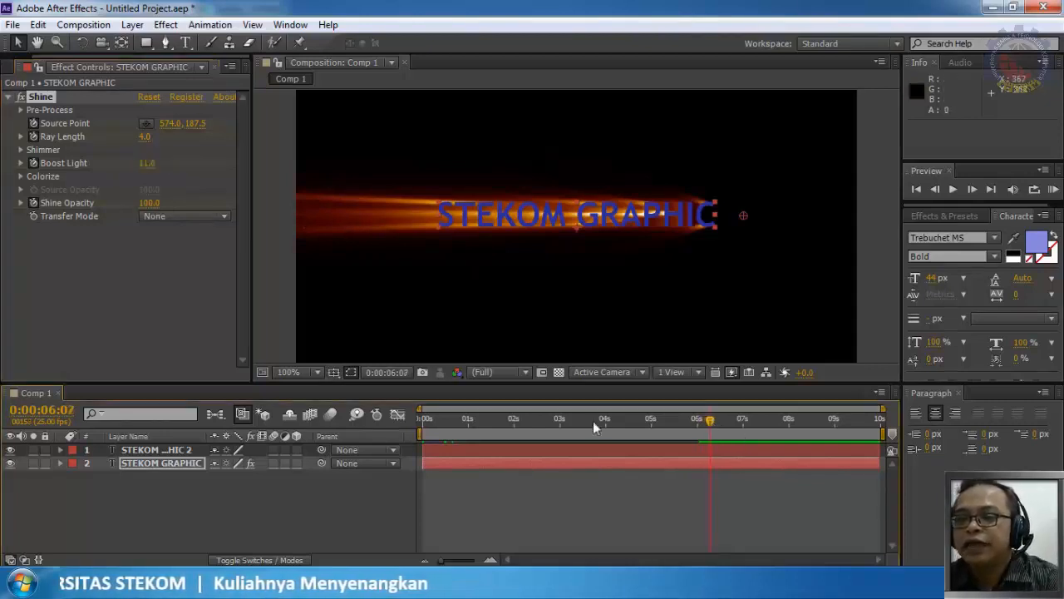
pyautogui.click(145, 136)
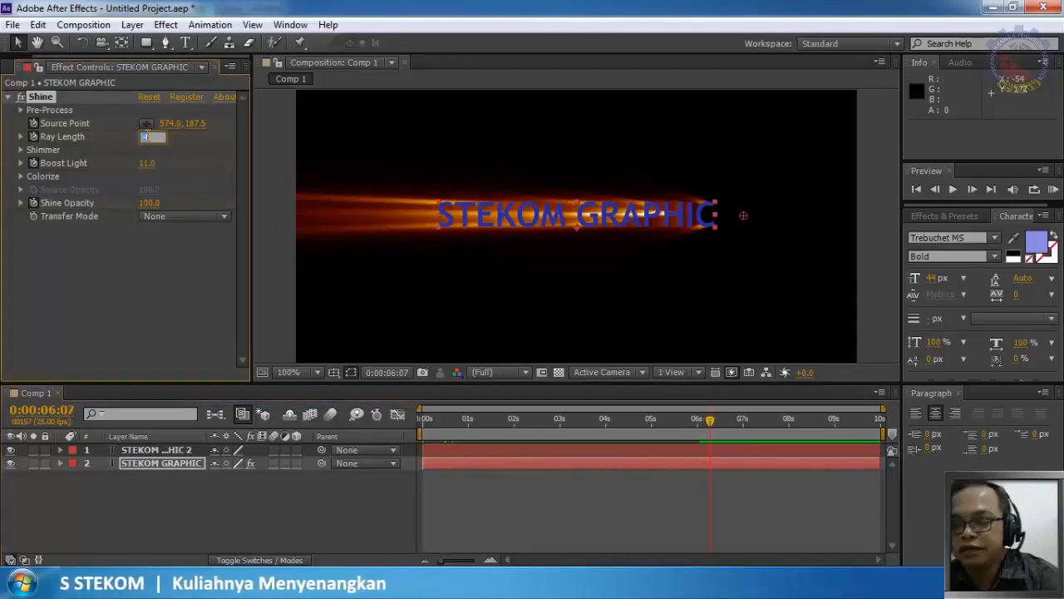
pyautogui.click(147, 166)
pyautogui.write('0')
pyautogui.click(150, 205)
pyautogui.write('0')
pyautogui.press('Return')
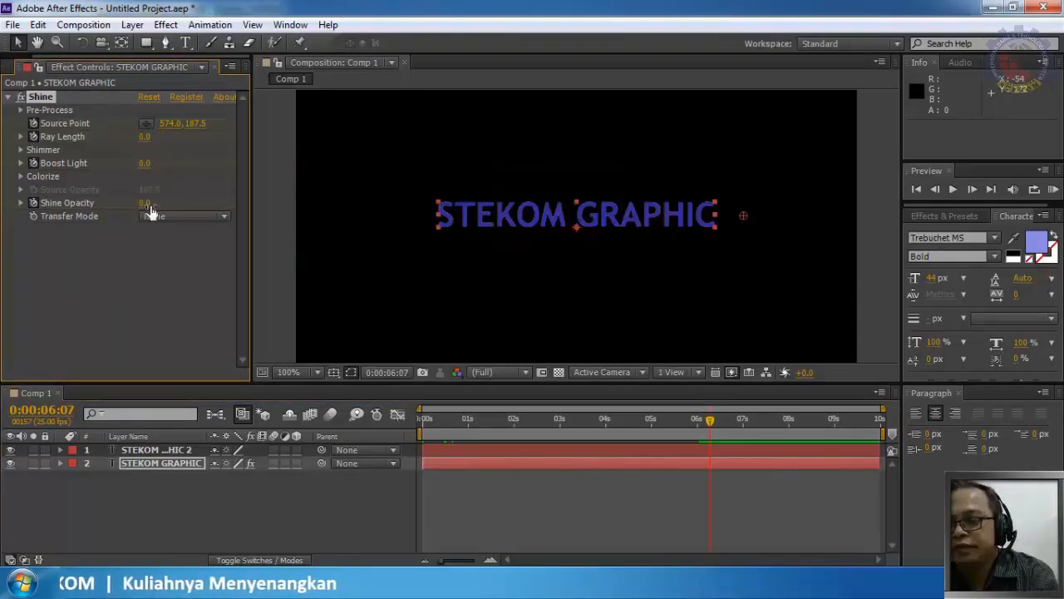
# Play a RAM preview of the Shine title animation from the first frame
pyautogui.click(423, 419)
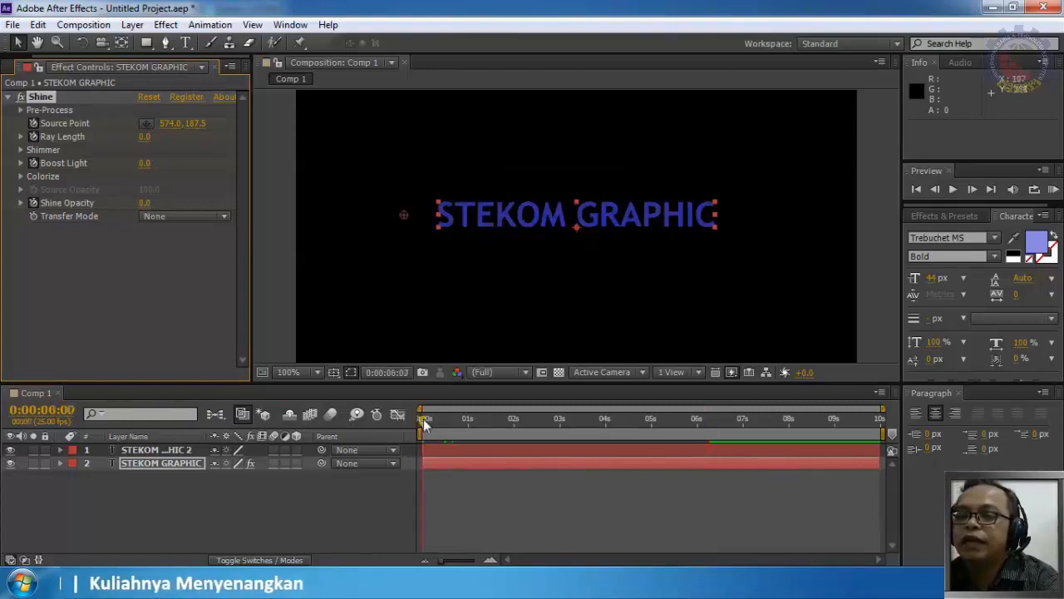
pyautogui.click(1058, 190)
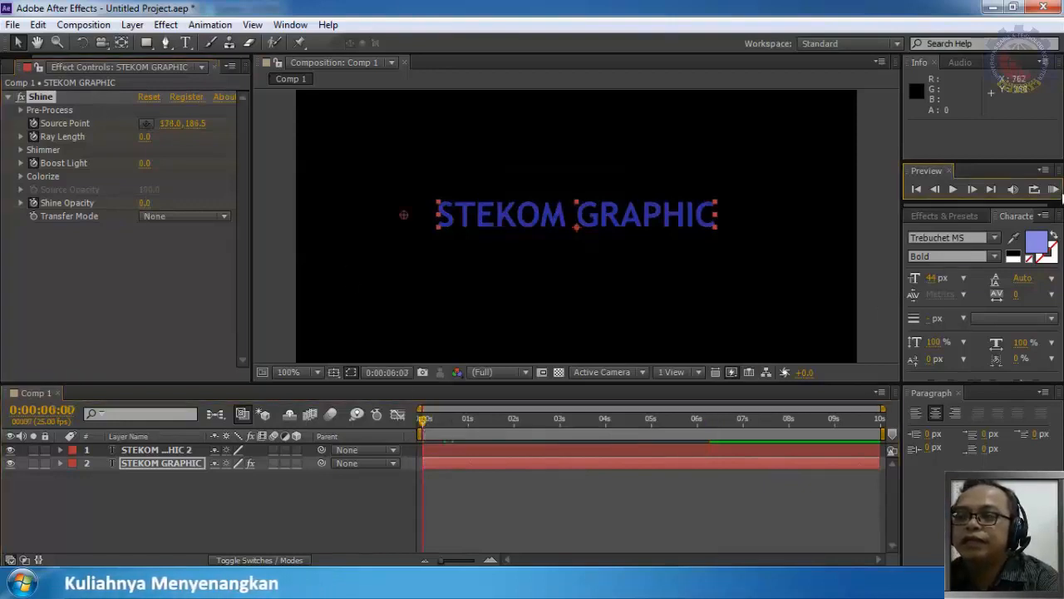
pyautogui.click(1054, 189)
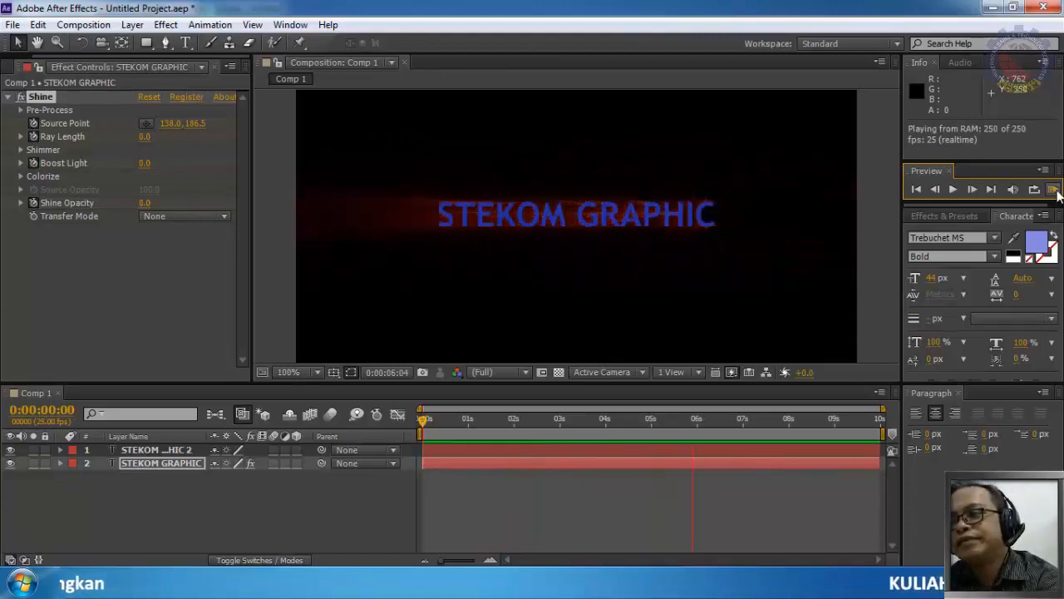
pyautogui.click(1052, 190)
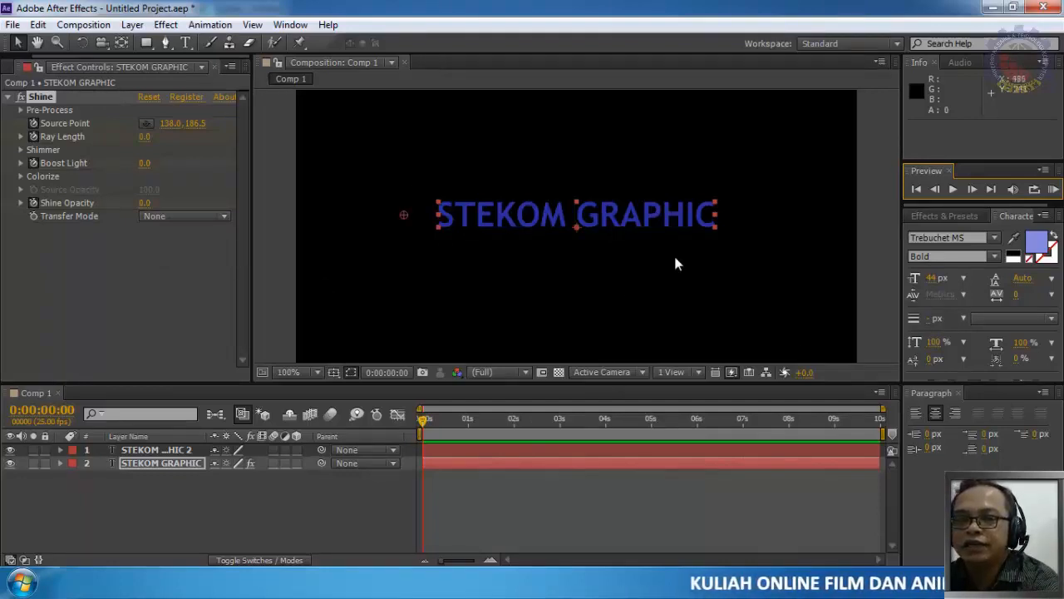
# Delete the Shine effect and both STEKOM GRAPHIC text layers from Comp 1
pyautogui.click(43, 101)
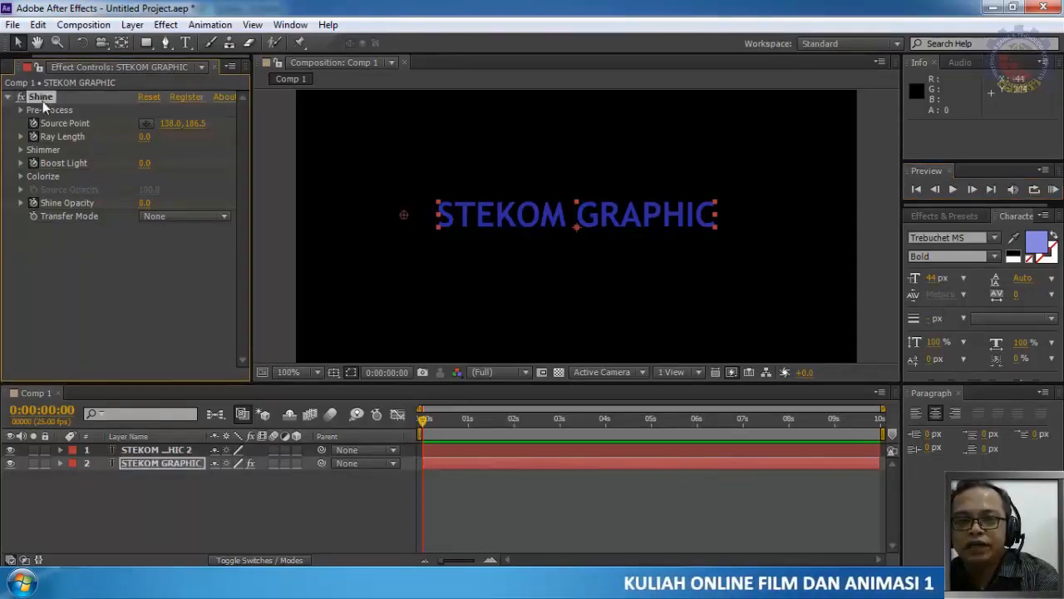
pyautogui.press('Delete')
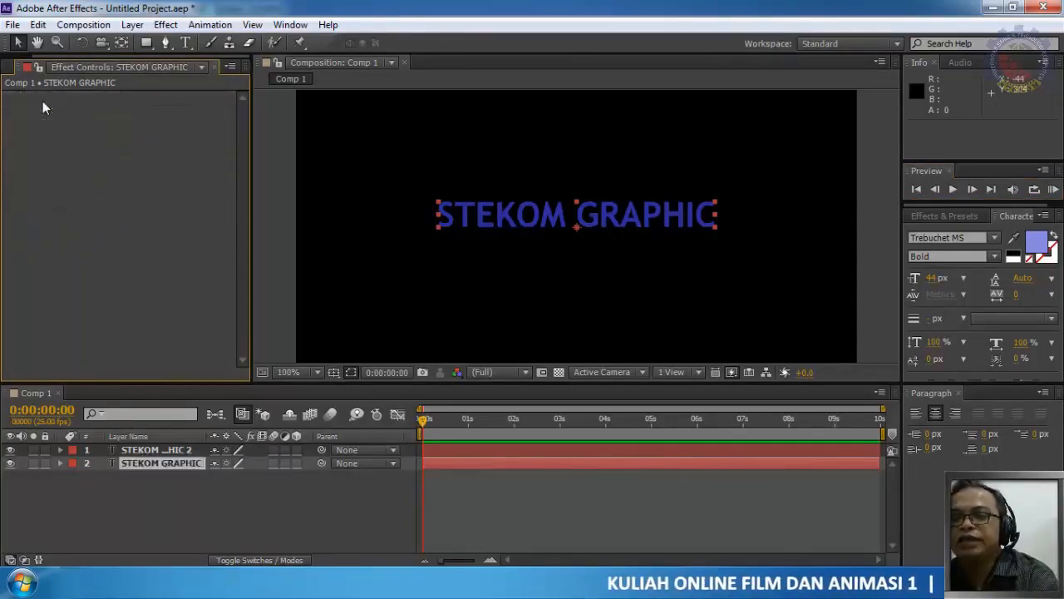
pyautogui.click(520, 217)
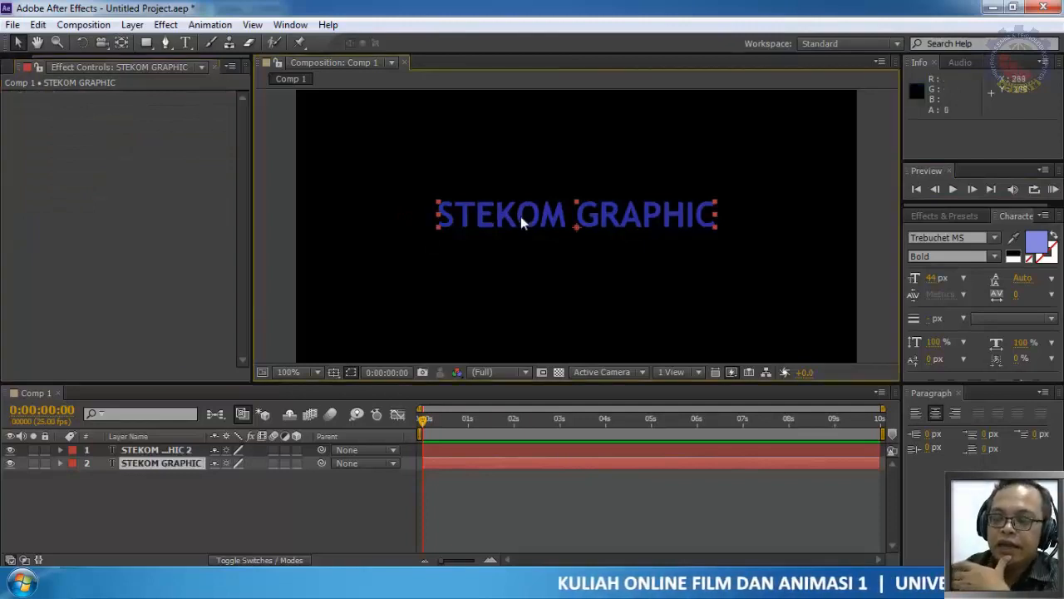
pyautogui.press('Delete')
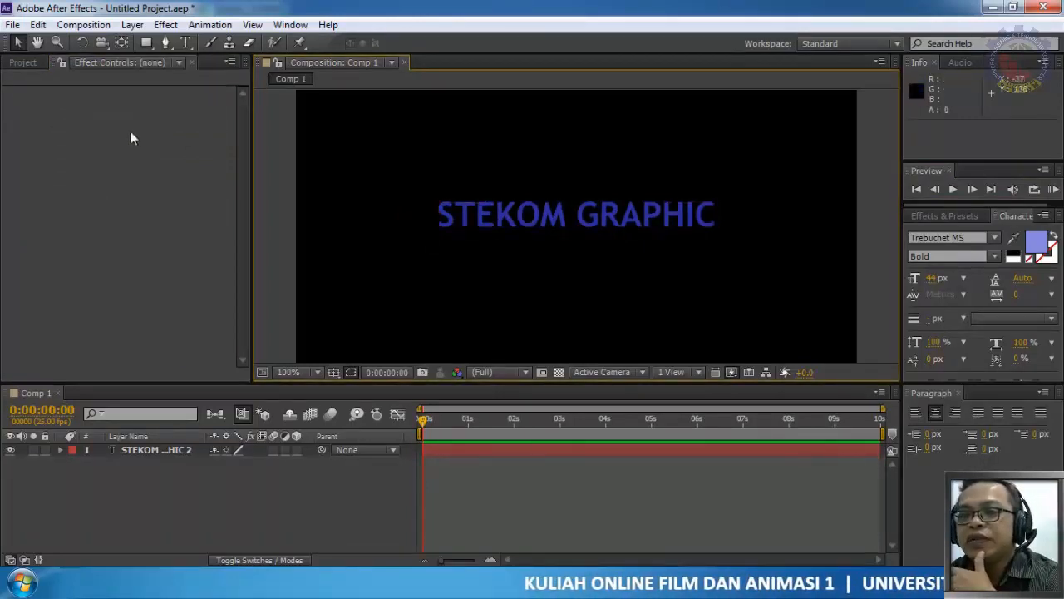
pyautogui.click(92, 126)
pyautogui.click(165, 450)
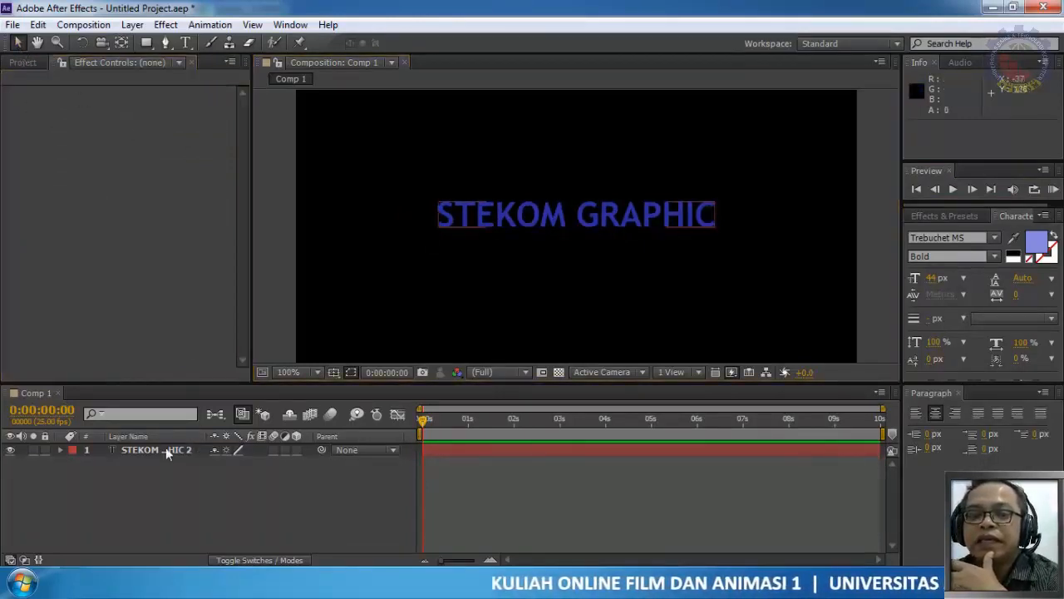
pyautogui.click(165, 449)
pyautogui.press('Delete')
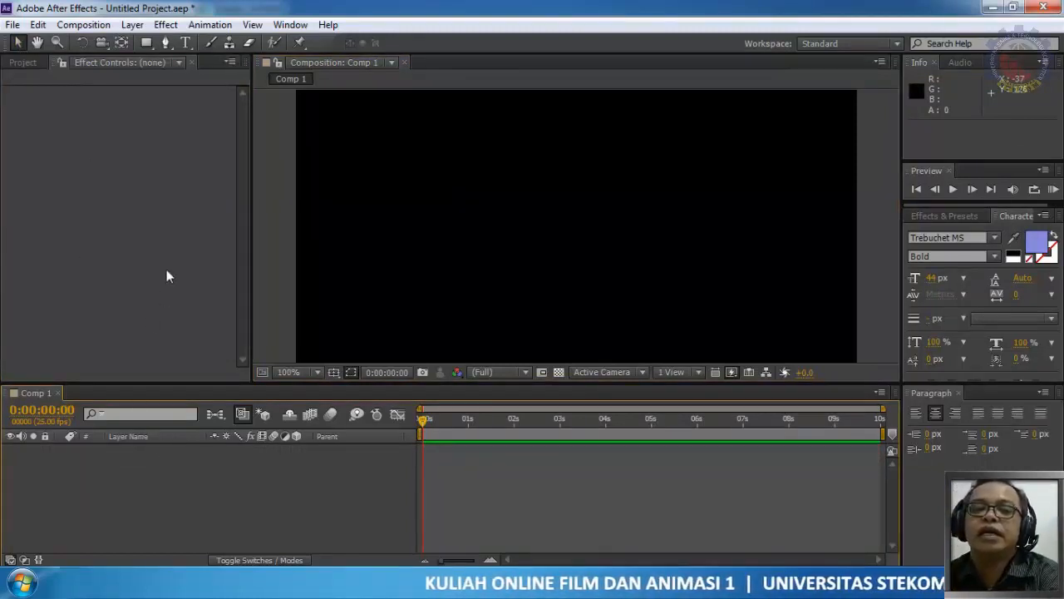
# Add a white (FFFFFF) solid layer named bg to the emptied Comp 1
pyautogui.click(21, 64)
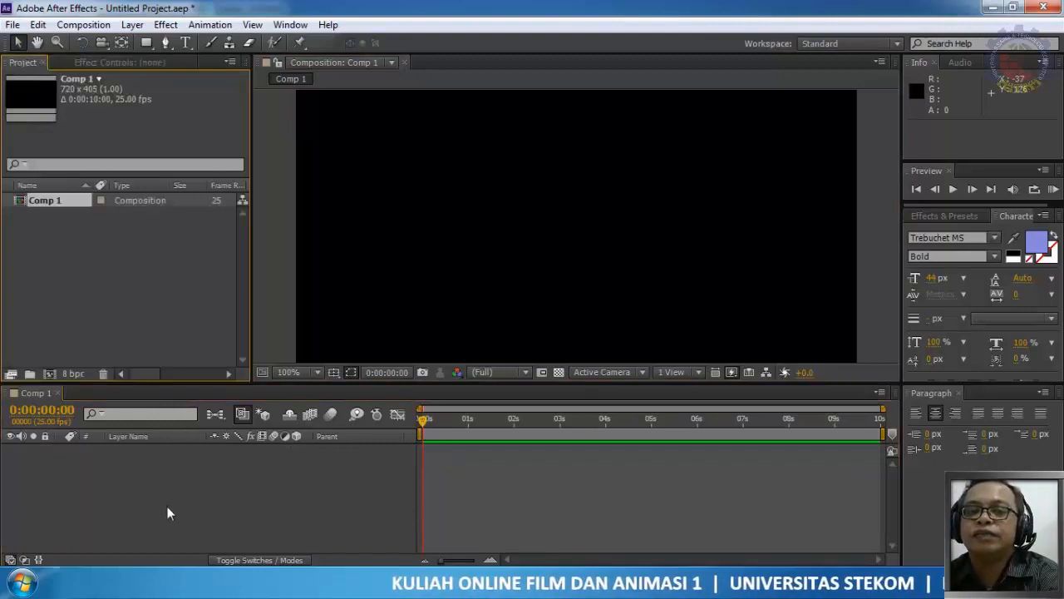
pyautogui.rightClick(144, 474)
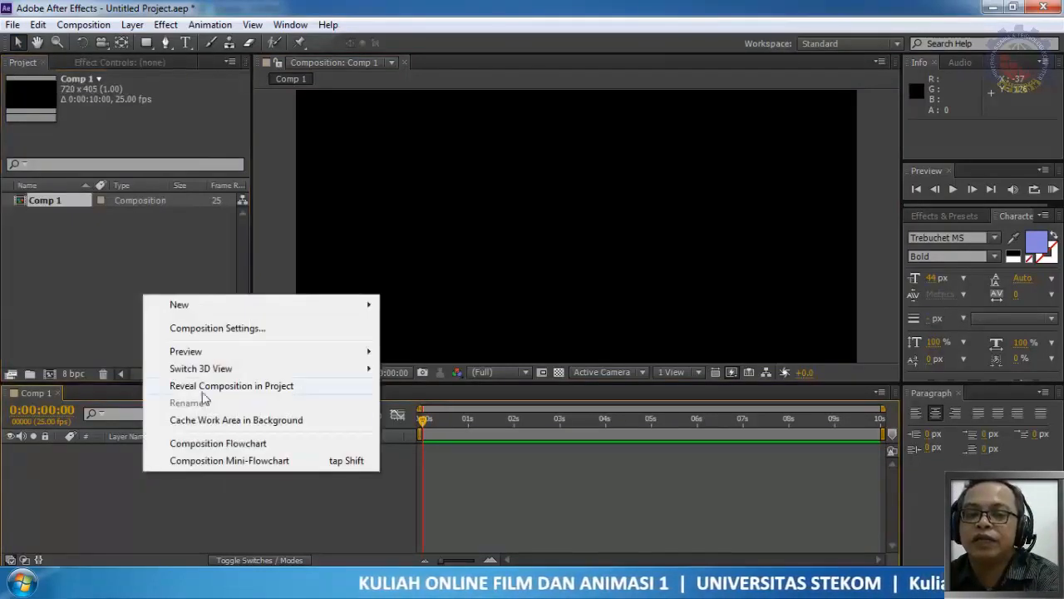
pyautogui.moveTo(180, 310)
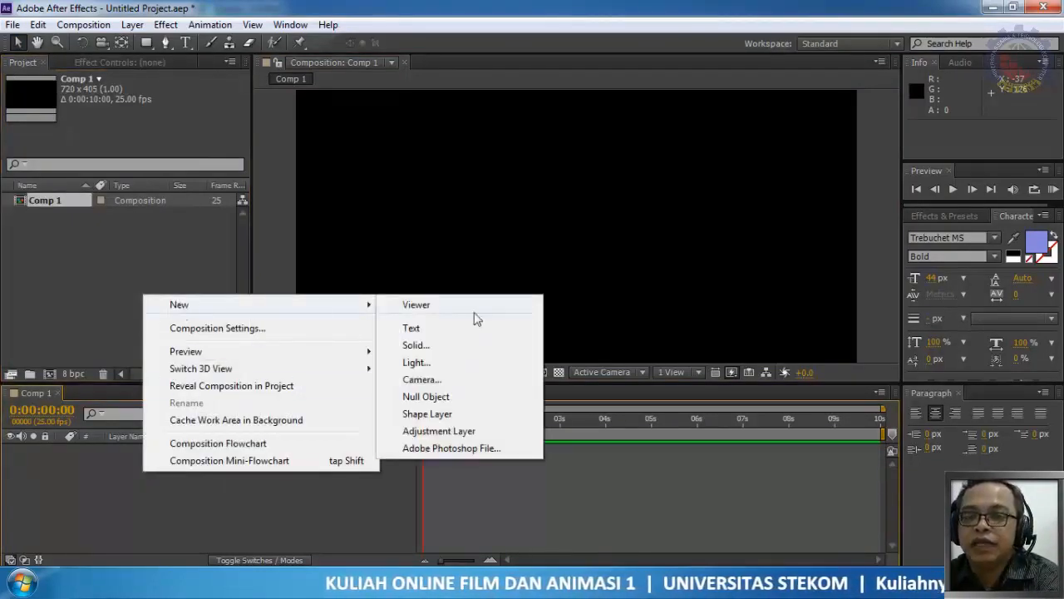
pyautogui.click(414, 345)
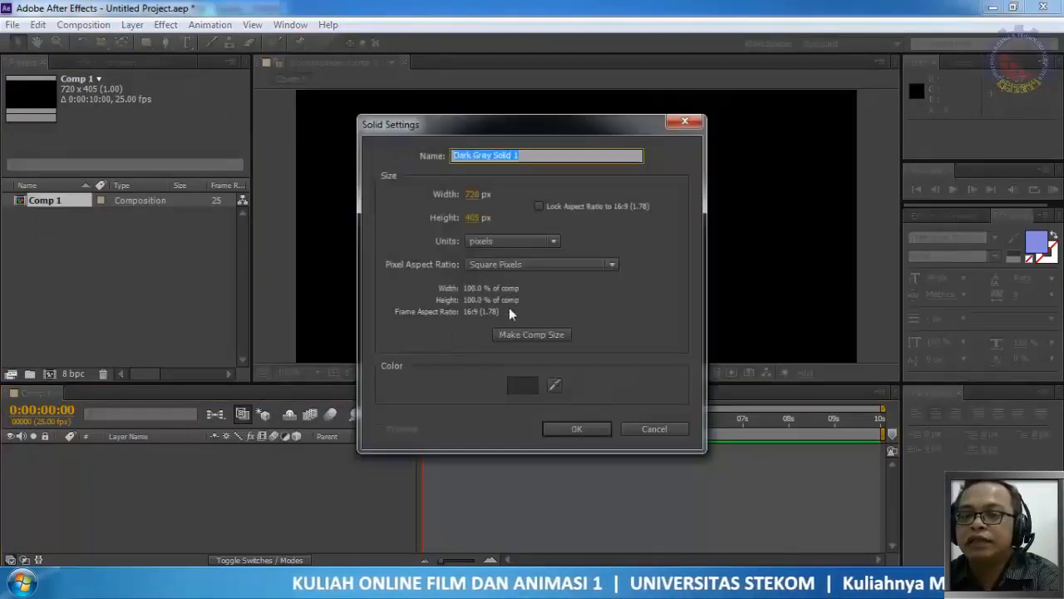
pyautogui.click(521, 378)
pyautogui.moveTo(491, 306); pyautogui.dragTo(311, 186)
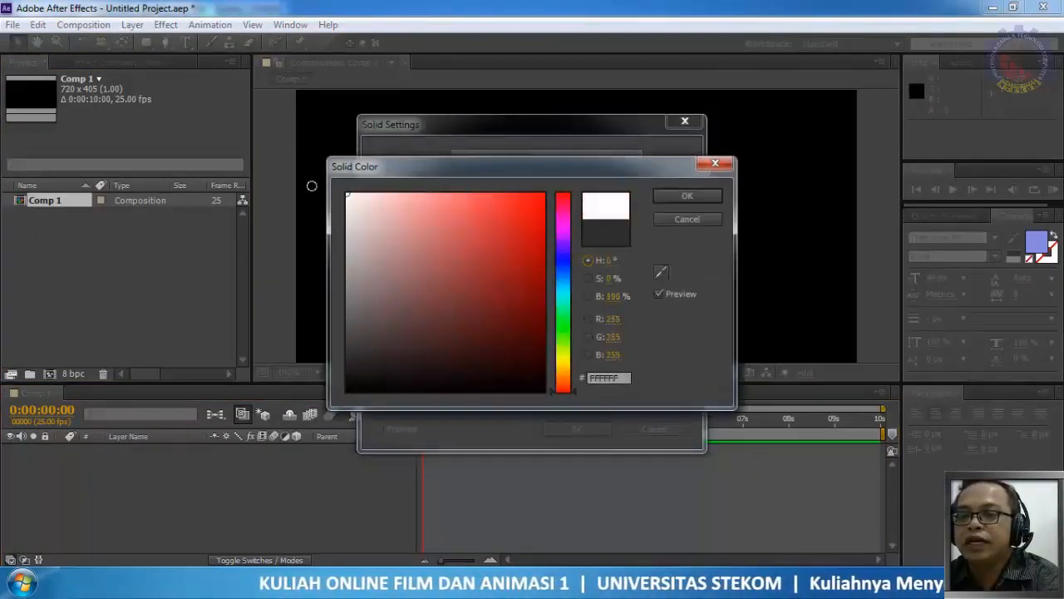
pyautogui.click(688, 197)
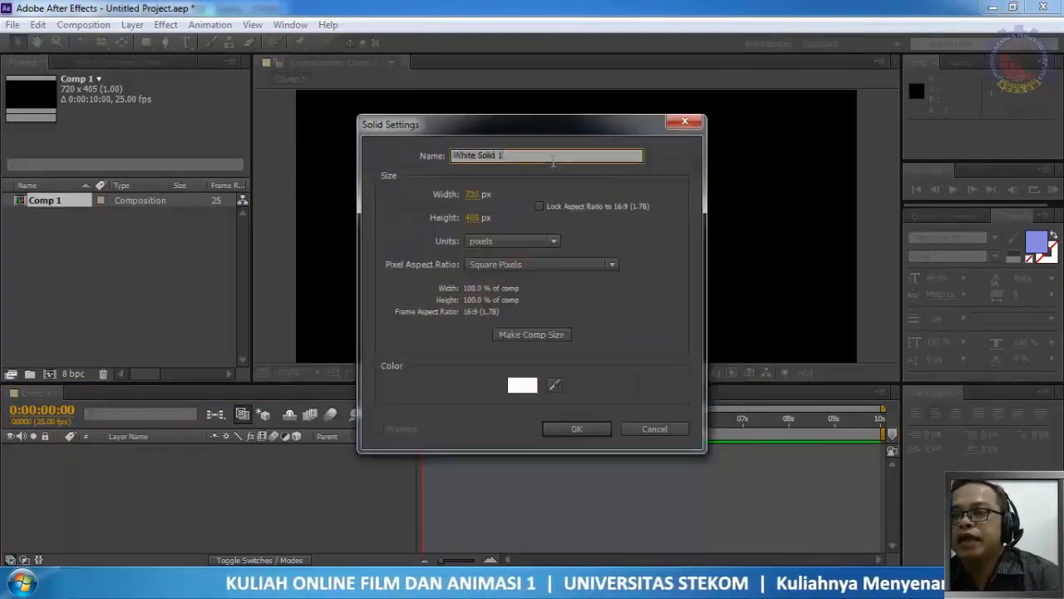
pyautogui.write('bg')
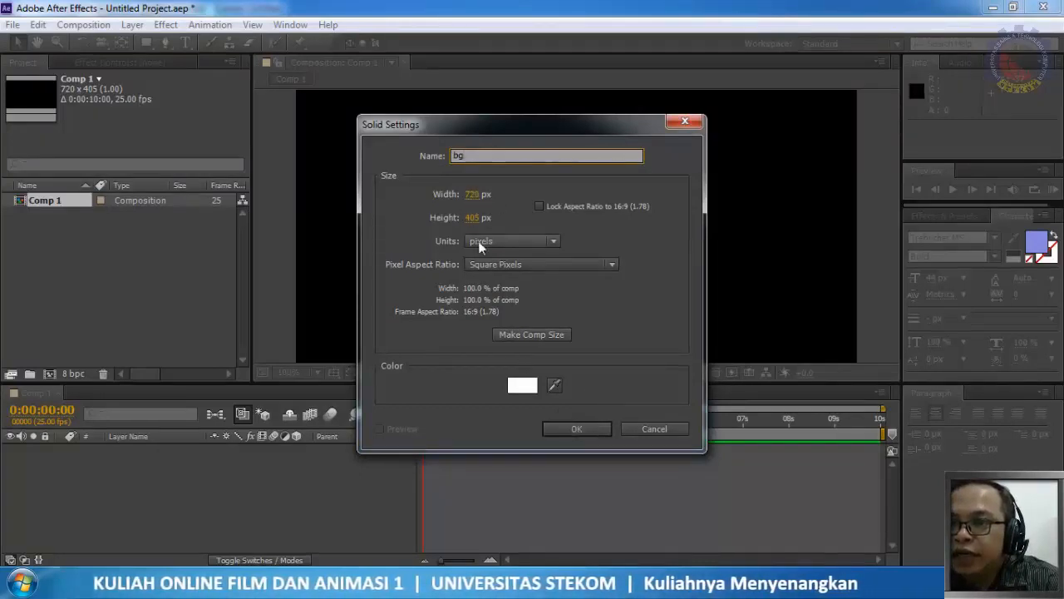
pyautogui.click(585, 431)
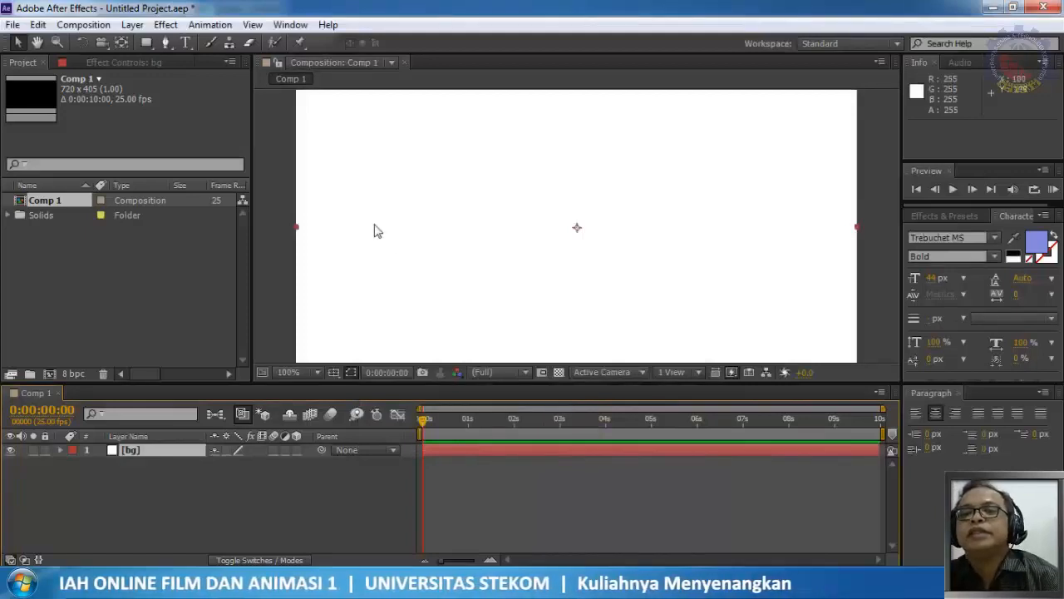
# Find the Ramp effect and apply it to the white bg solid in Comp 1
pyautogui.click(966, 213)
pyautogui.click(944, 234)
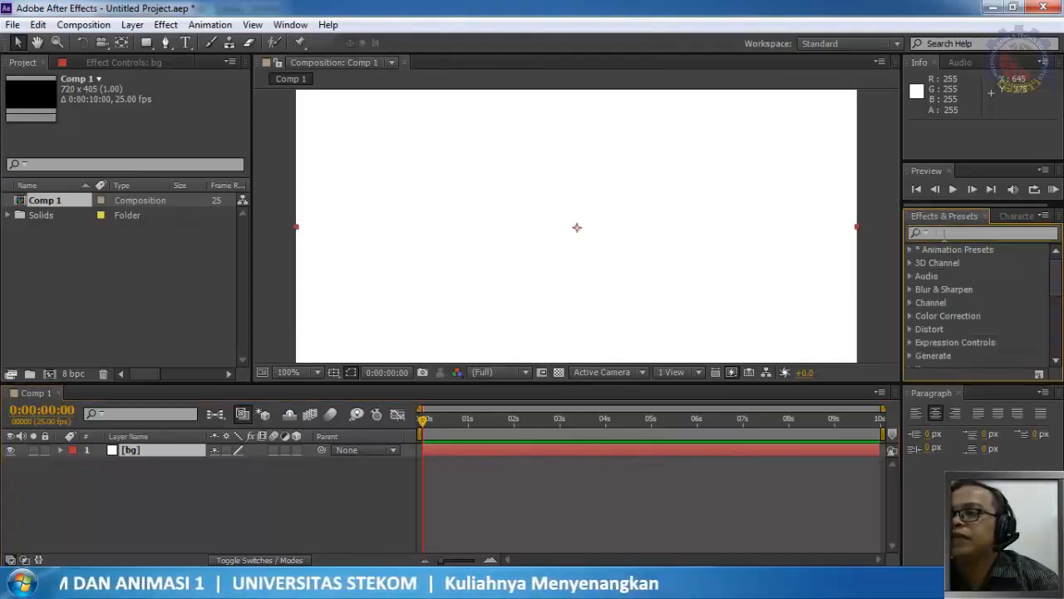
pyautogui.write('ramp')
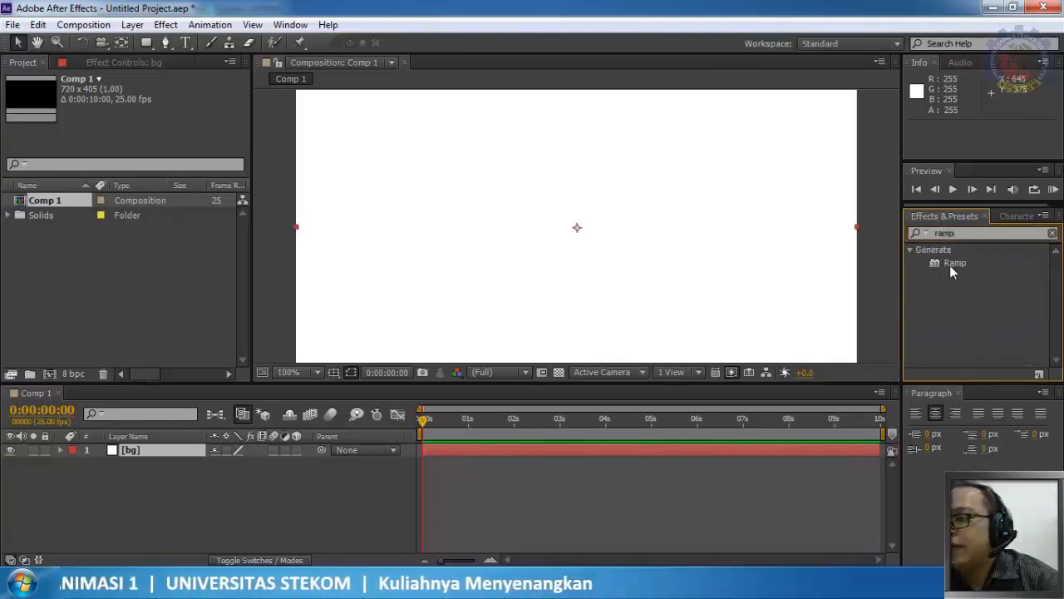
pyautogui.moveTo(951, 263); pyautogui.dragTo(583, 256)
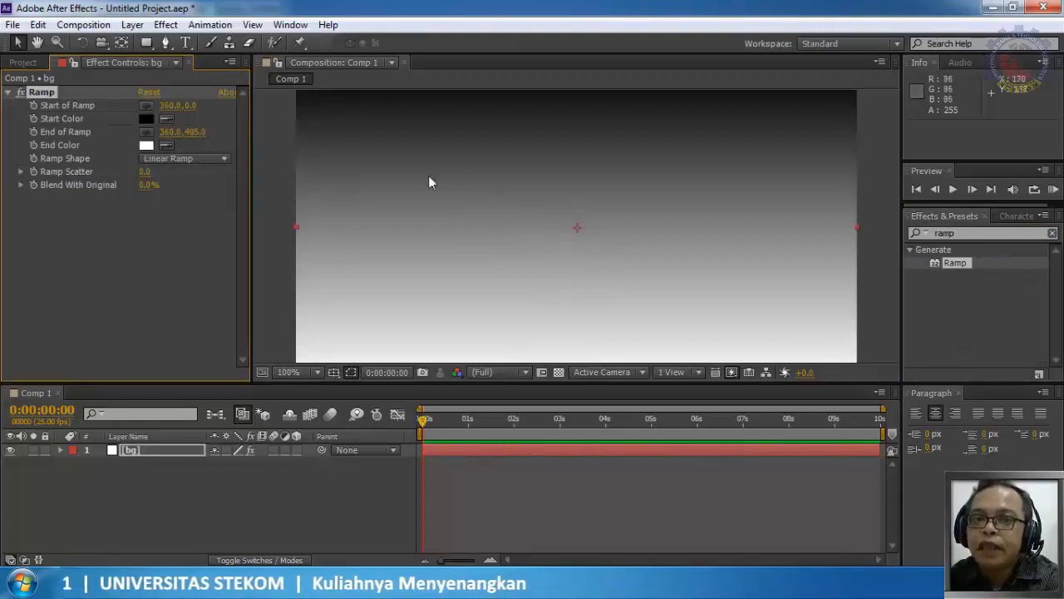
# Make the bg gradient run horizontally, moving the ramp end to about 718, 201 and the start to about -2, 200
pyautogui.press(',')
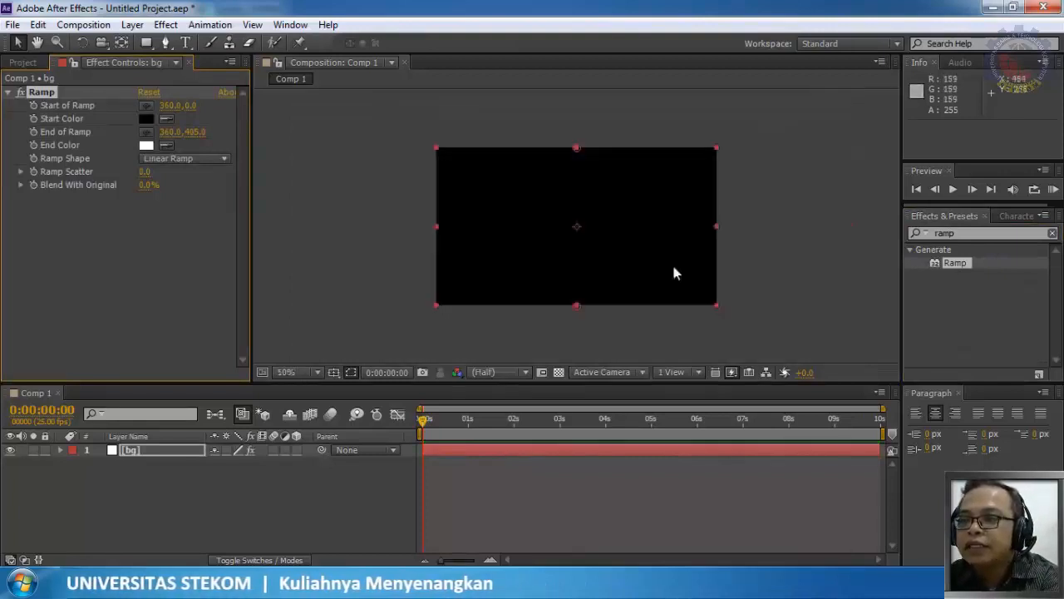
pyautogui.moveTo(575, 306); pyautogui.dragTo(716, 226)
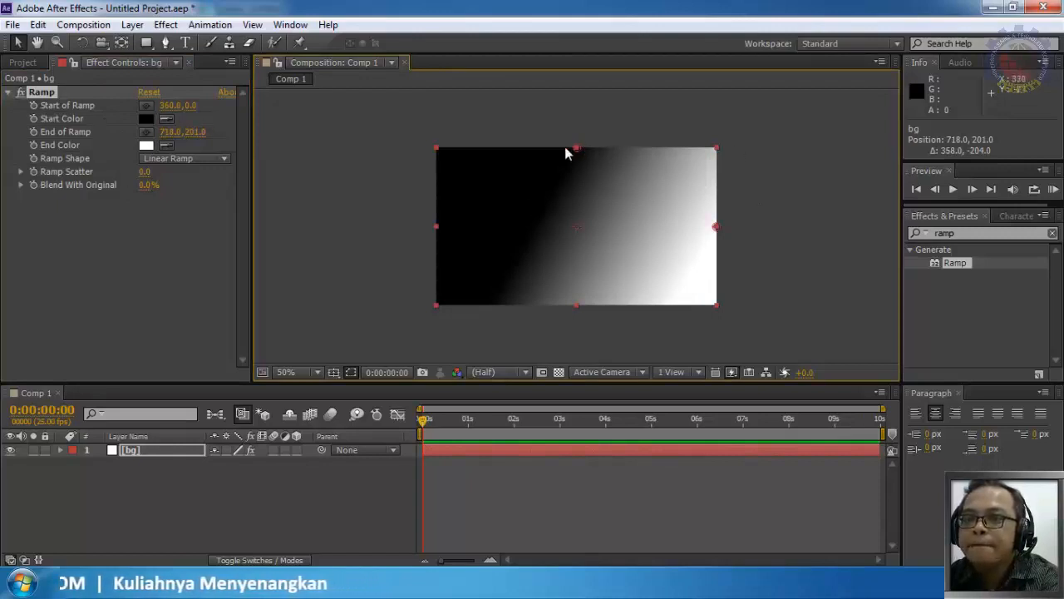
pyautogui.moveTo(574, 149); pyautogui.dragTo(434, 230)
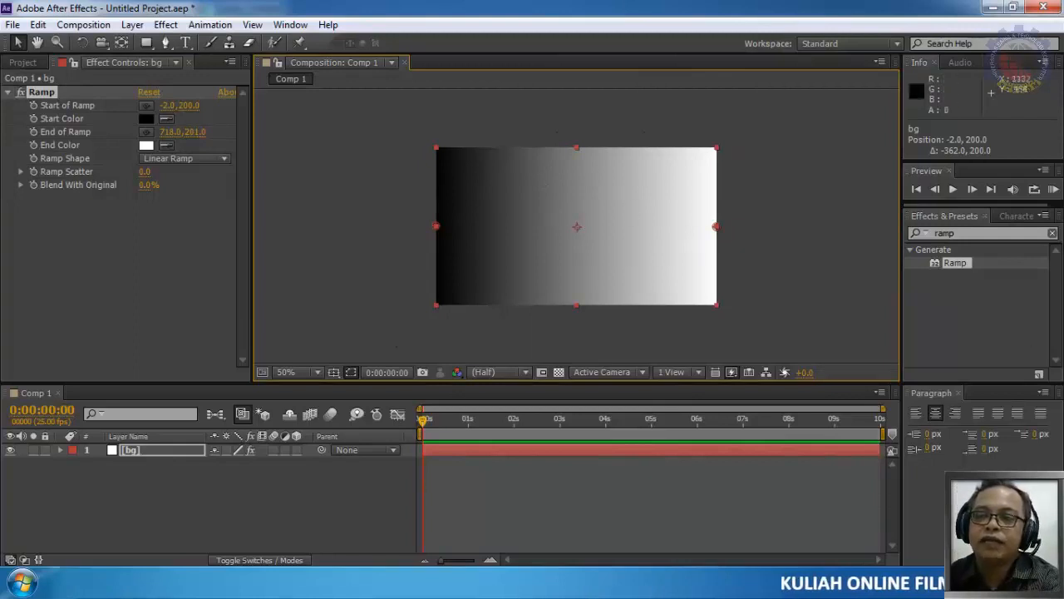
# Apply the Colorama effect to the bg layer and expand its Output Cycle settings
pyautogui.moveTo(963, 235); pyautogui.dragTo(926, 238)
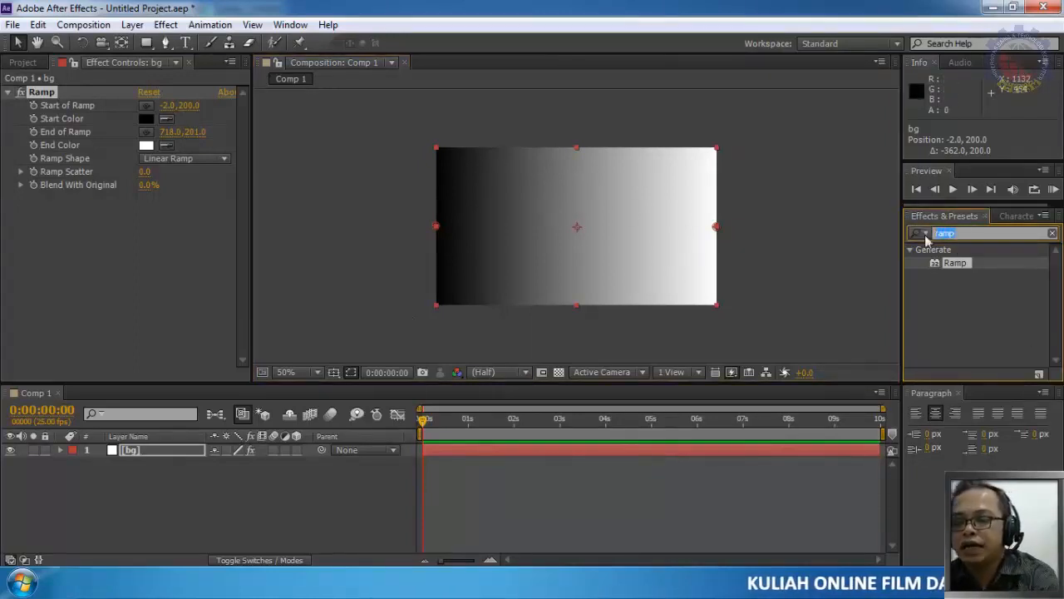
pyautogui.write('colora')
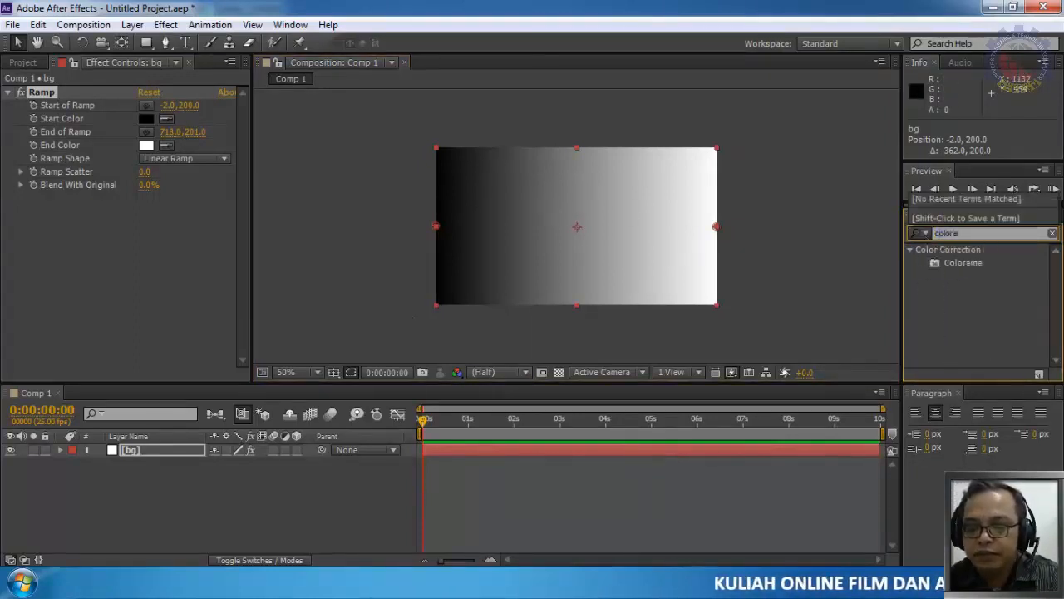
pyautogui.click(973, 265)
pyautogui.moveTo(973, 265); pyautogui.dragTo(636, 267)
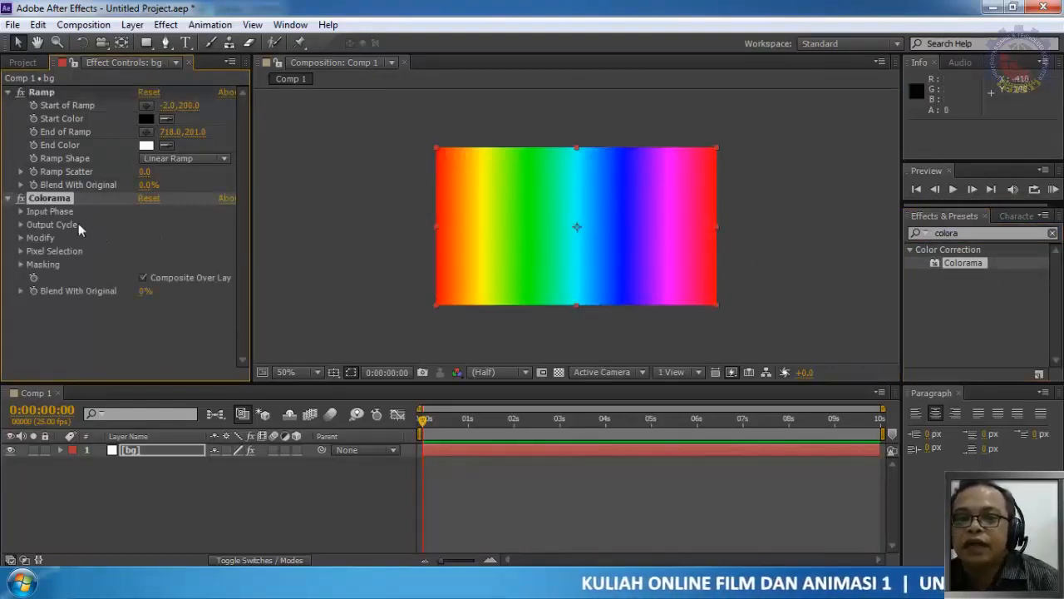
pyautogui.click(20, 225)
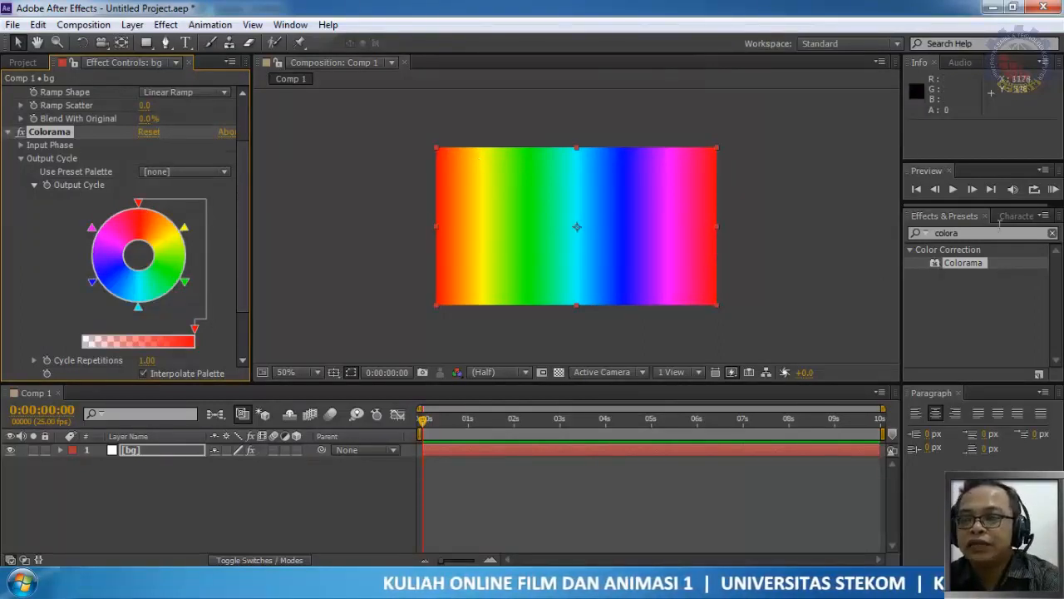
# Disable the Ramp effect on bg and enable it again to compare Colorama with and without the gradient
pyautogui.scroll(3, 142, 156)
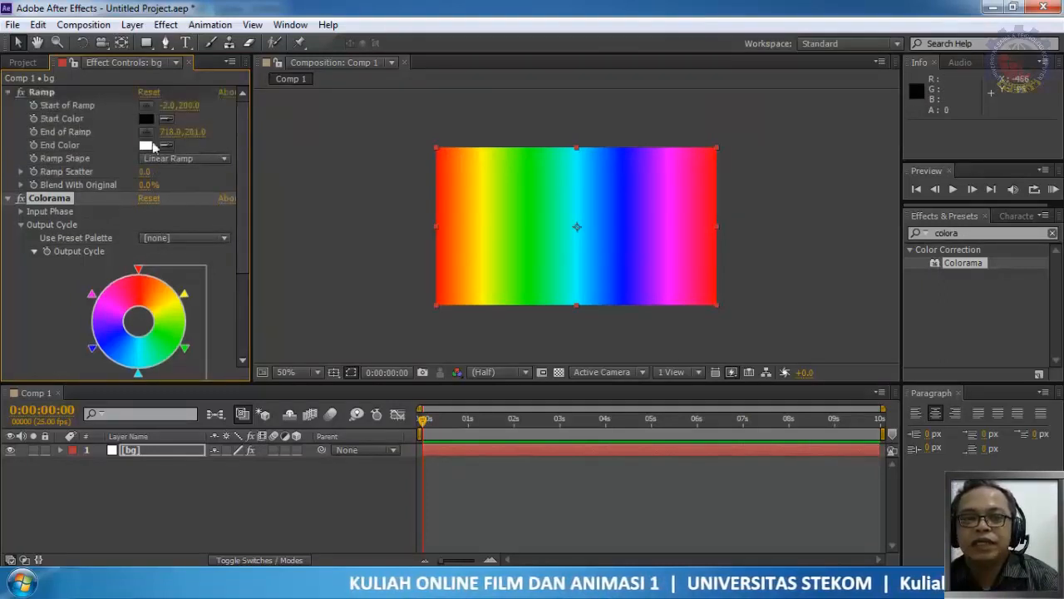
pyautogui.click(20, 92)
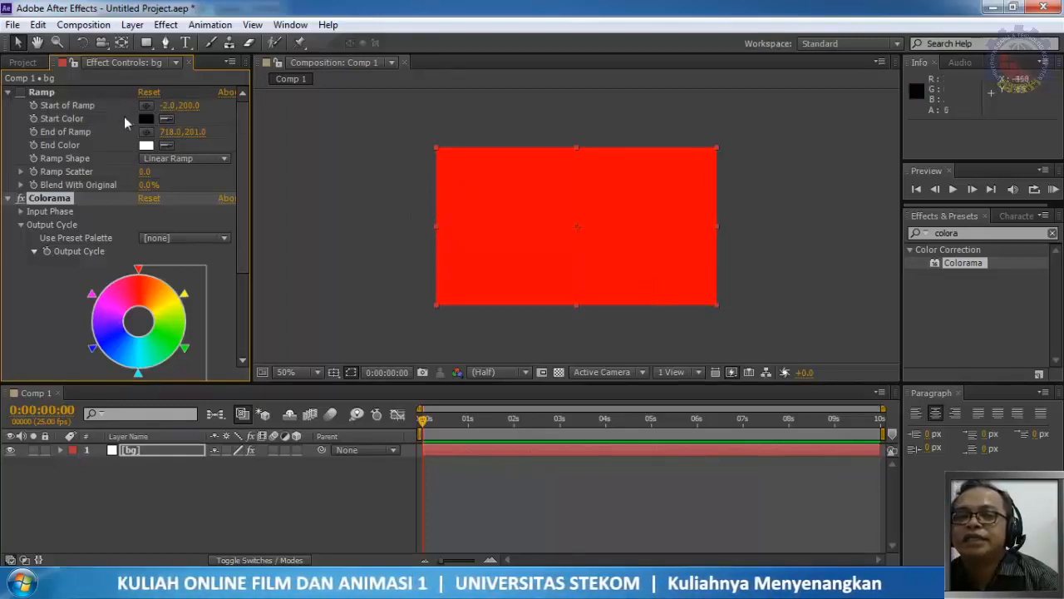
pyautogui.click(20, 92)
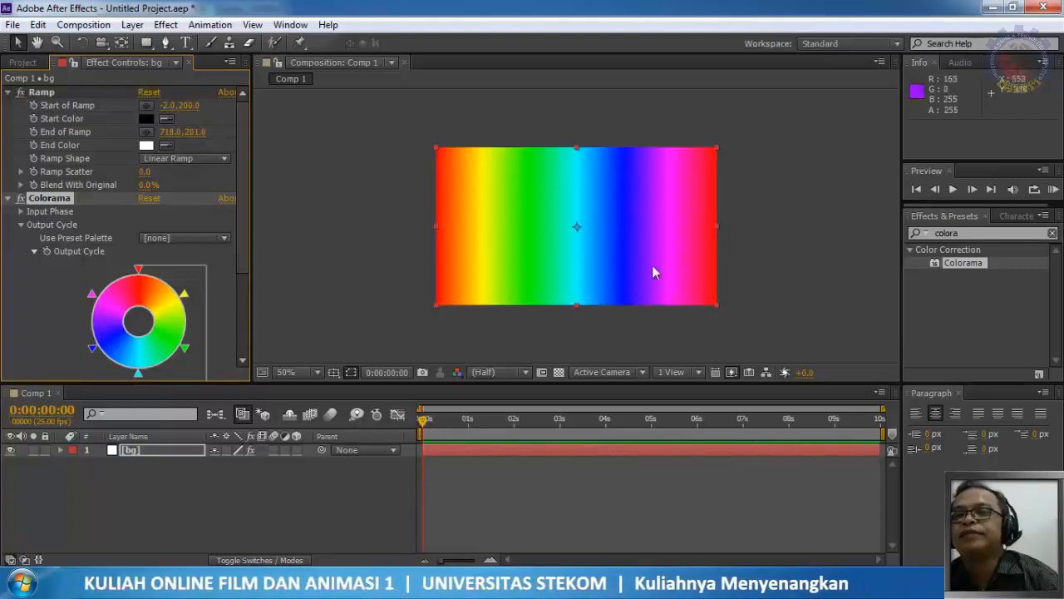
# Recolour the bg gradient with Colorama's Copper preset palette and pick a color marker on the output cycle wheel
pyautogui.click(181, 241)
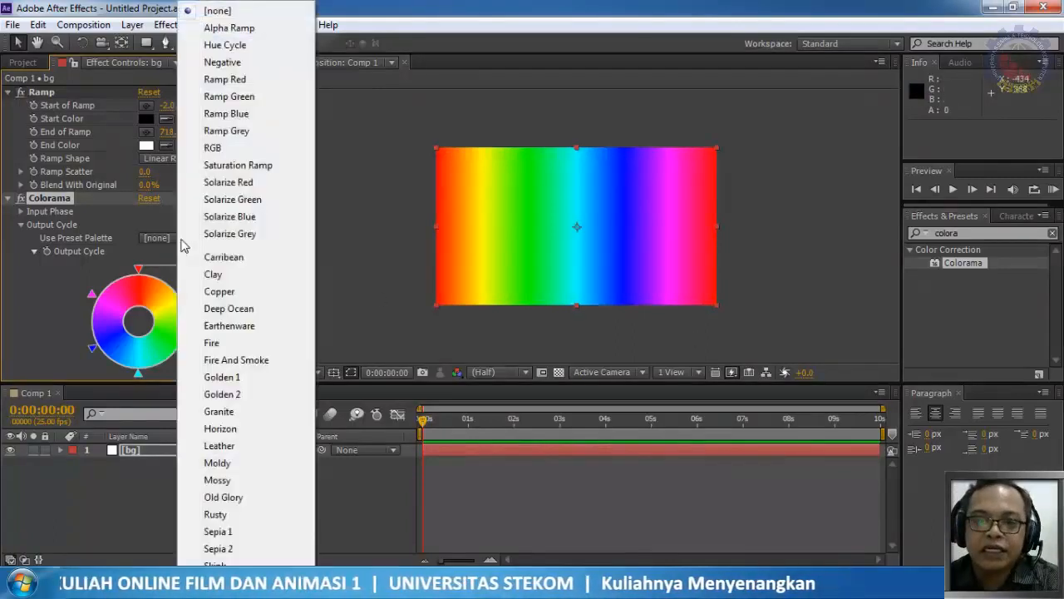
pyautogui.click(236, 292)
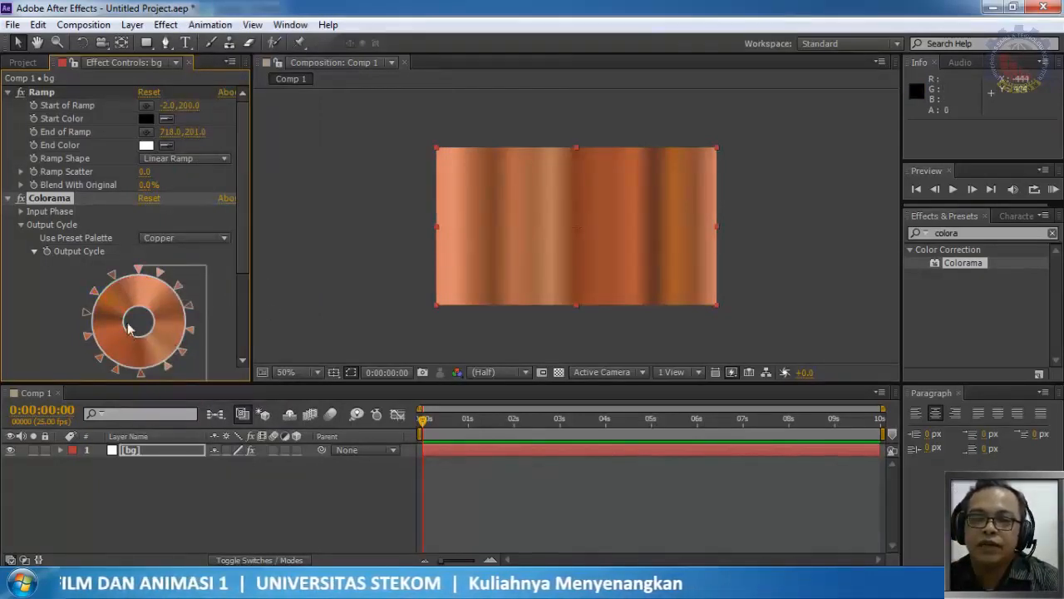
pyautogui.click(158, 273)
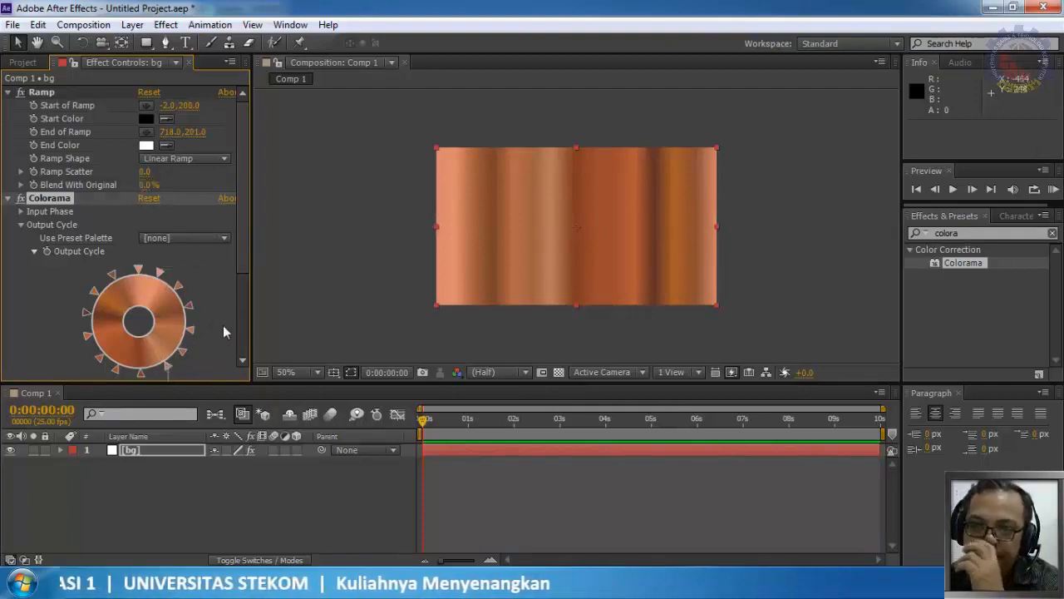
pyautogui.scroll(-5, 222, 325)
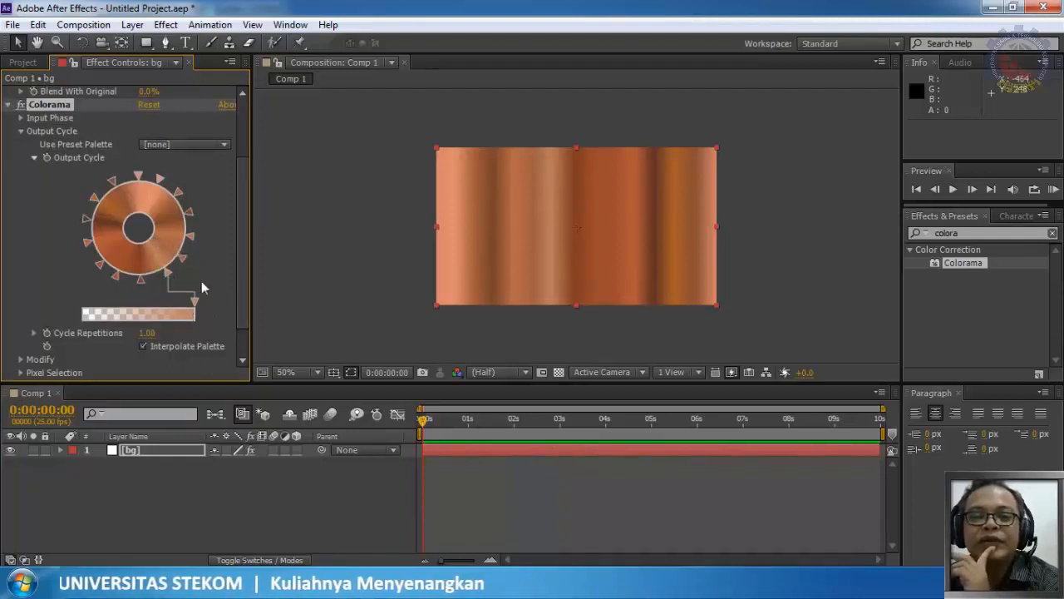
pyautogui.scroll(5, 201, 281)
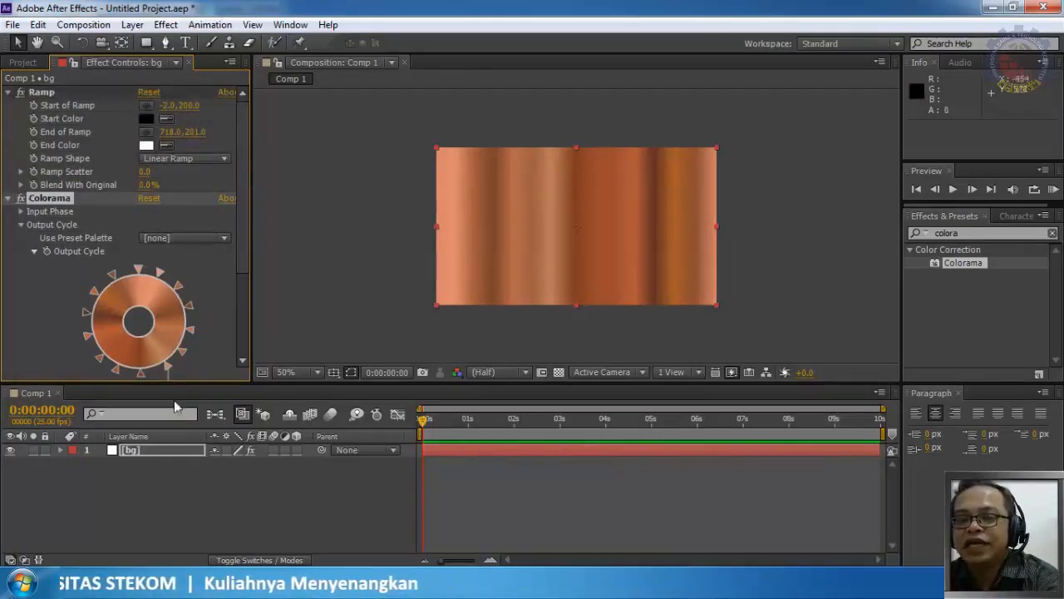
# Create a second composition at 720 × 405 px, 25 fps and 10 seconds long, with a black background
pyautogui.click(136, 476)
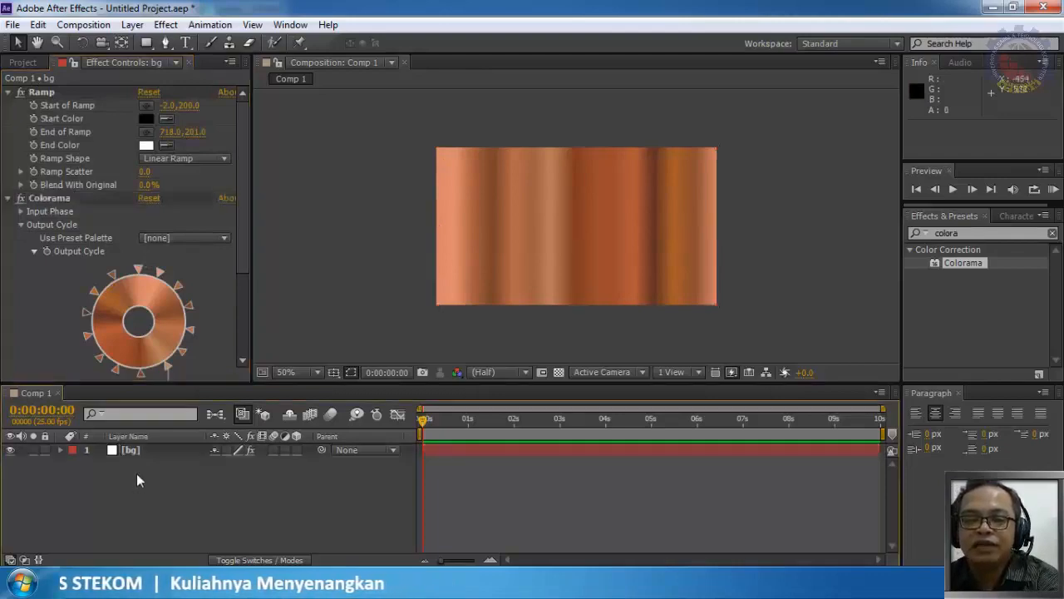
pyautogui.click(80, 25)
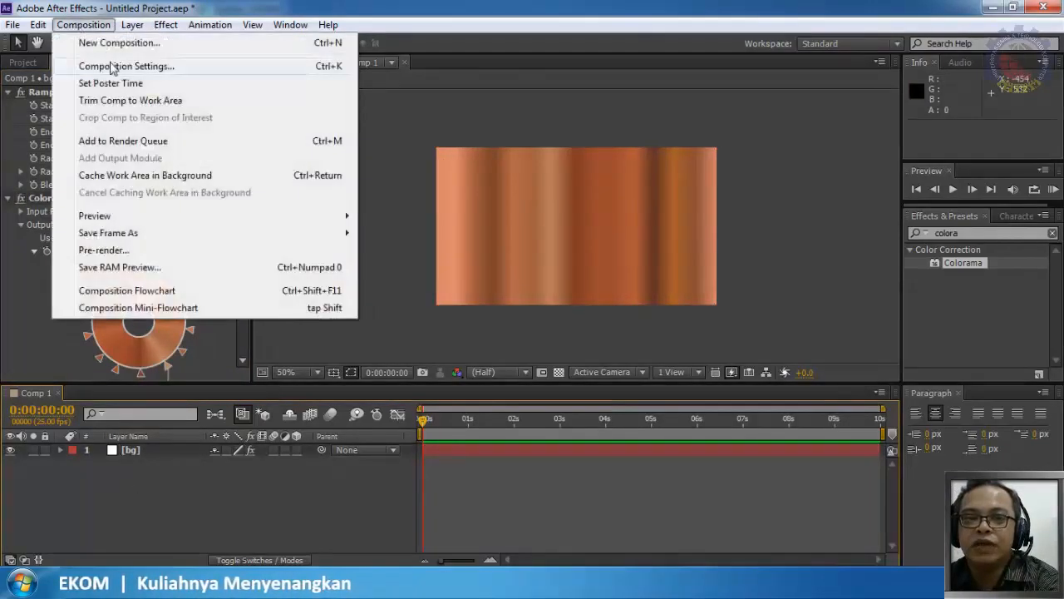
pyautogui.click(118, 43)
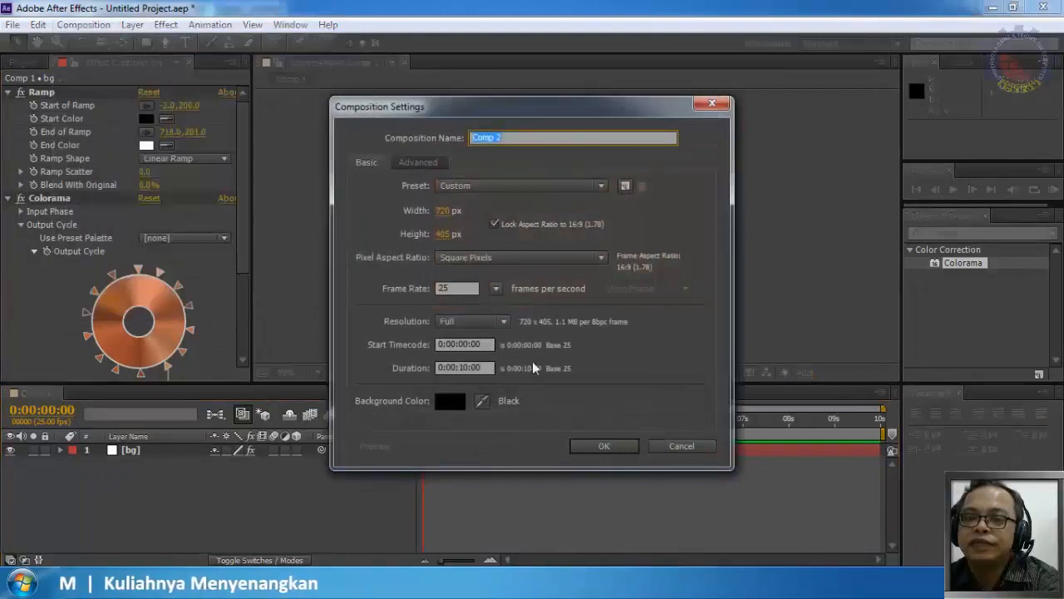
pyautogui.click(630, 446)
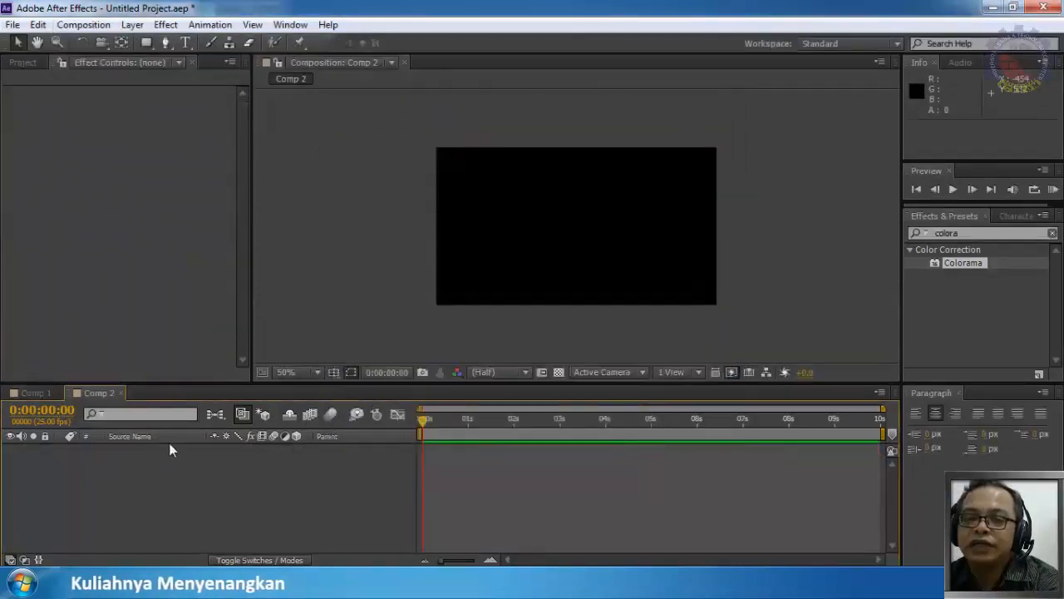
# Add a white 720 × 405 px solid layer to the new composition
pyautogui.rightClick(163, 458)
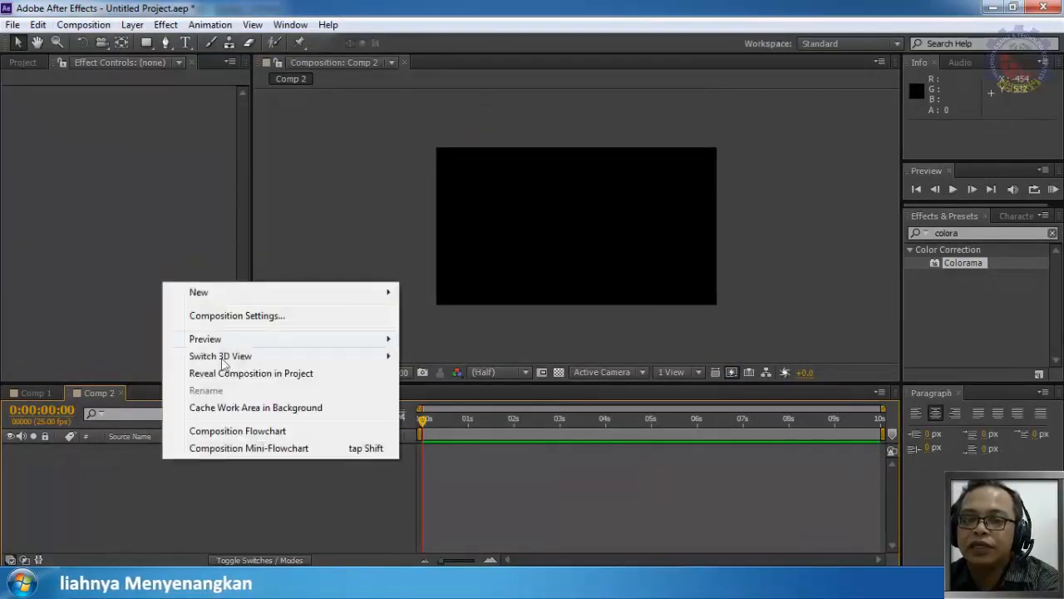
pyautogui.moveTo(229, 292)
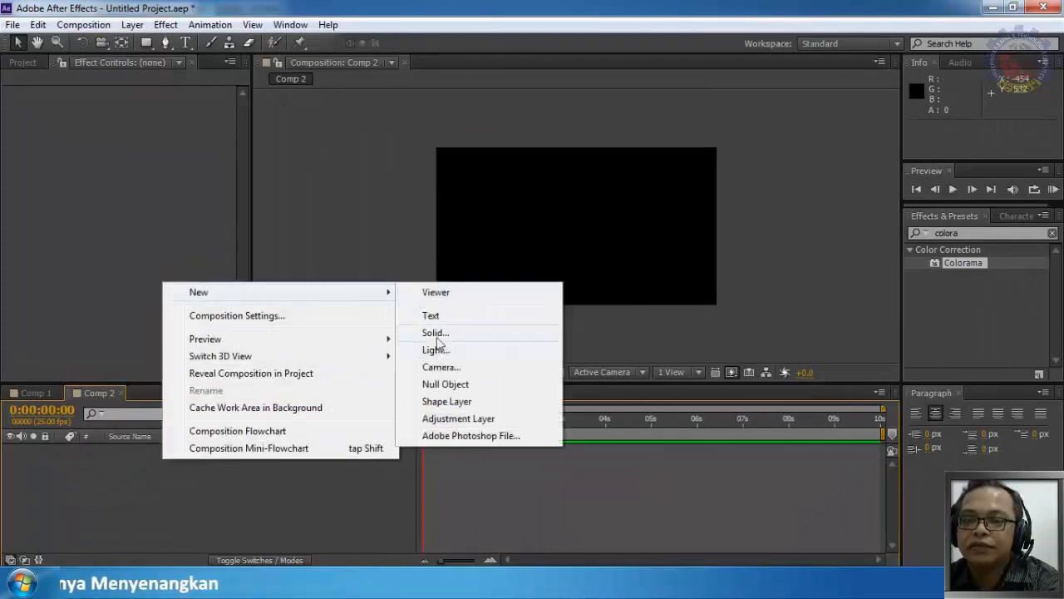
pyautogui.click(438, 333)
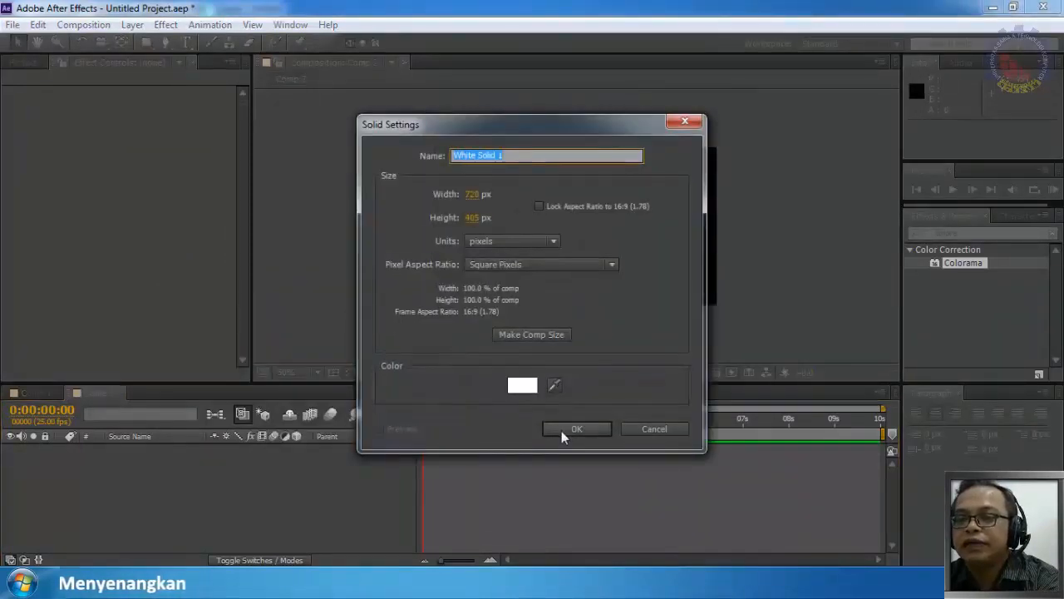
pyautogui.click(561, 426)
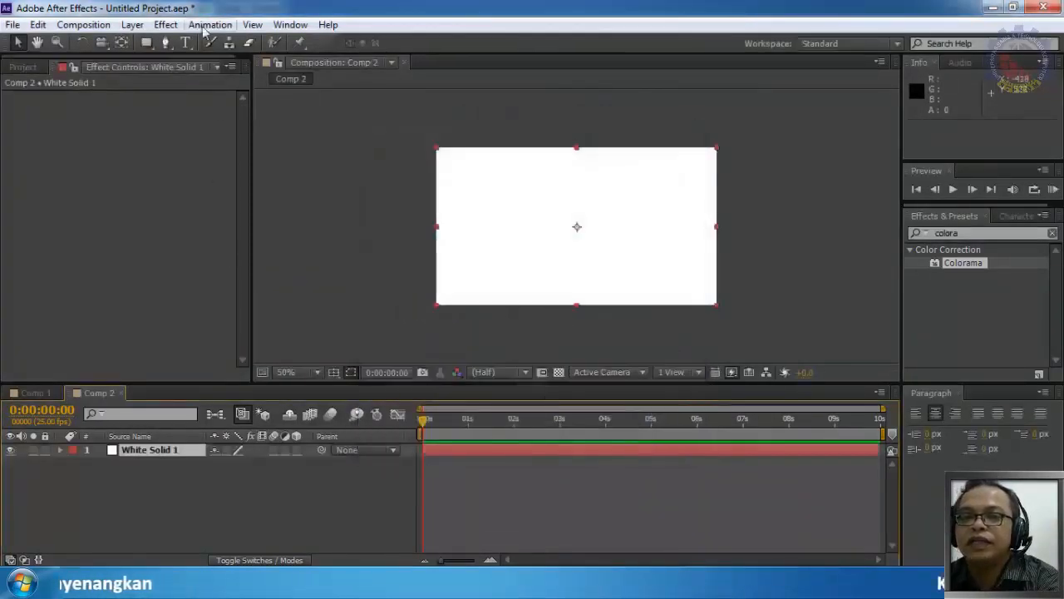
# Apply the Trapcode Mir effect to the white solid and inspect the generated shape up close
pyautogui.click(165, 24)
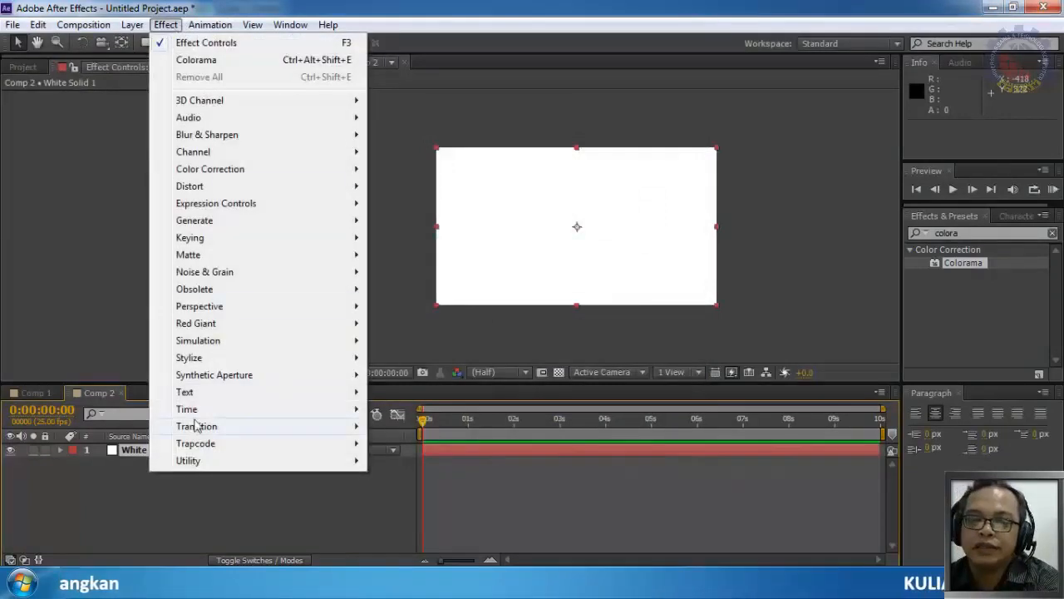
pyautogui.moveTo(200, 443)
pyautogui.click(406, 447)
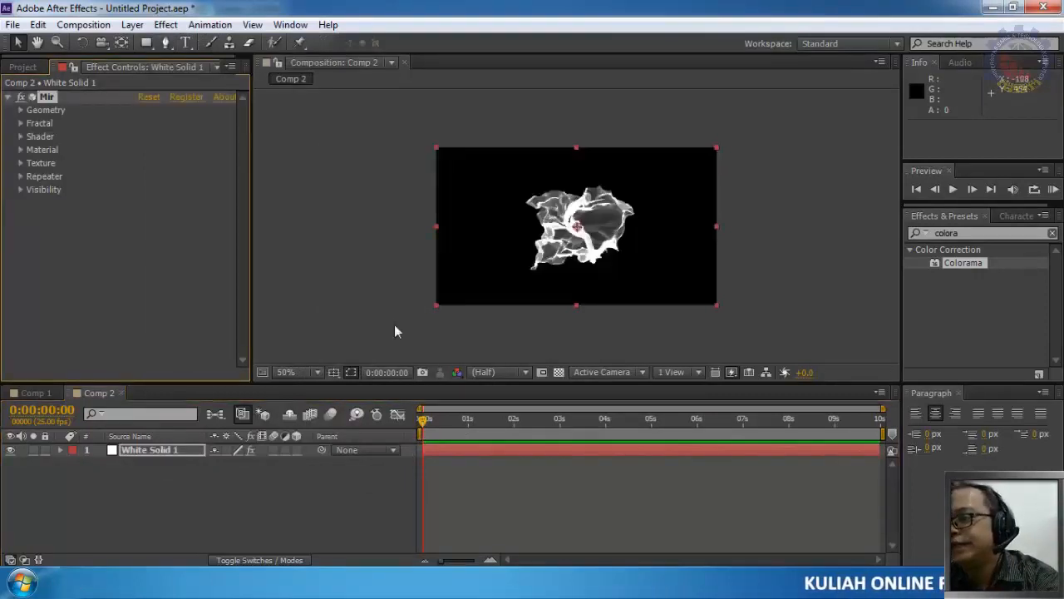
pyautogui.scroll(1, 614, 211)
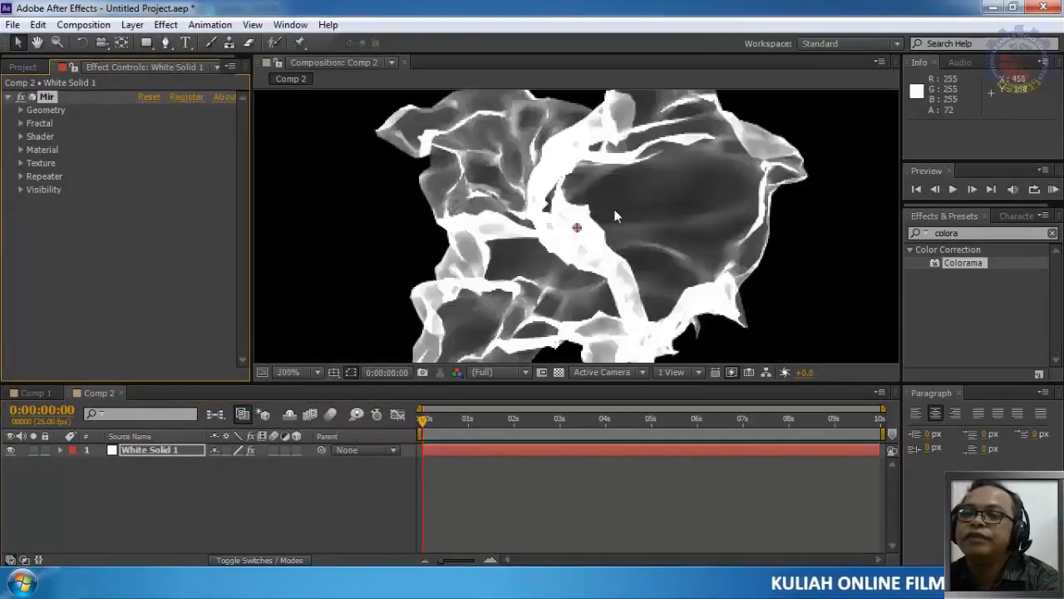
pyautogui.scroll(-1, 607, 208)
pyautogui.scroll(1, 603, 199)
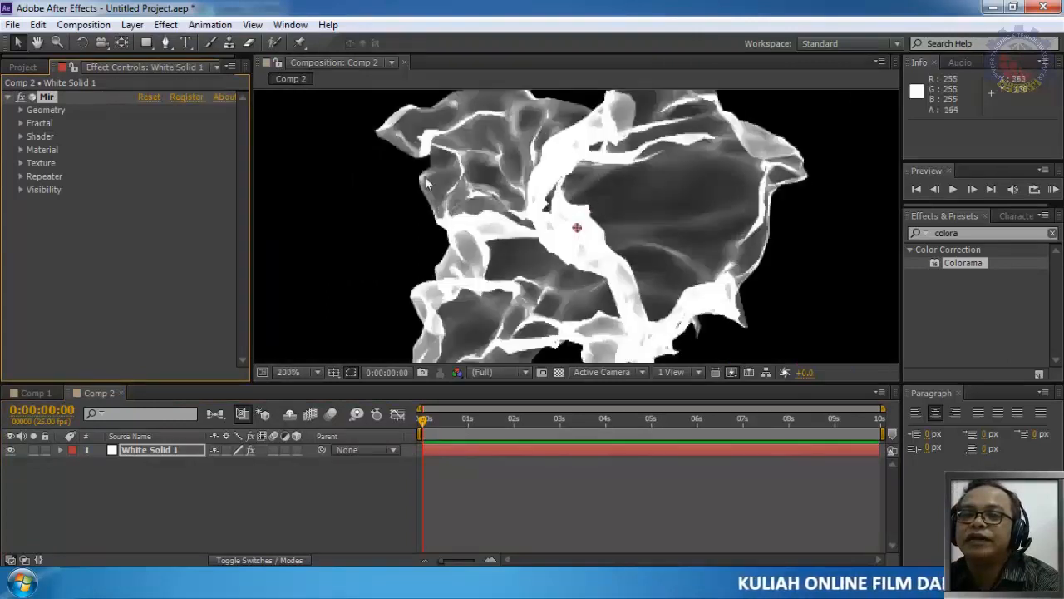
pyautogui.scroll(-1, 490, 209)
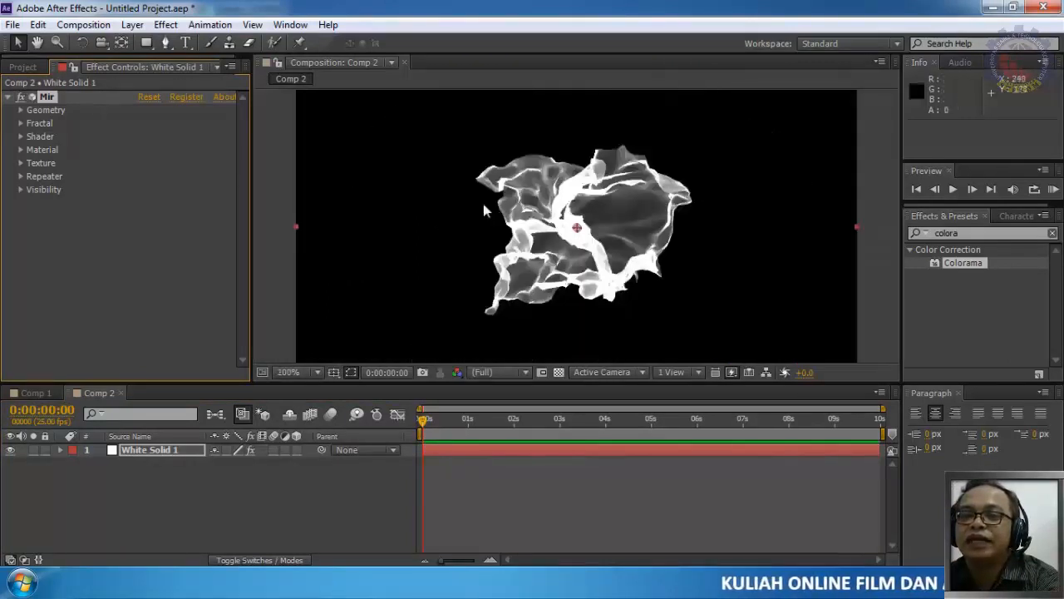
# In the Mir effect's Geometry settings, set both Vertices X and Vertices Y to 450
pyautogui.click(26, 109)
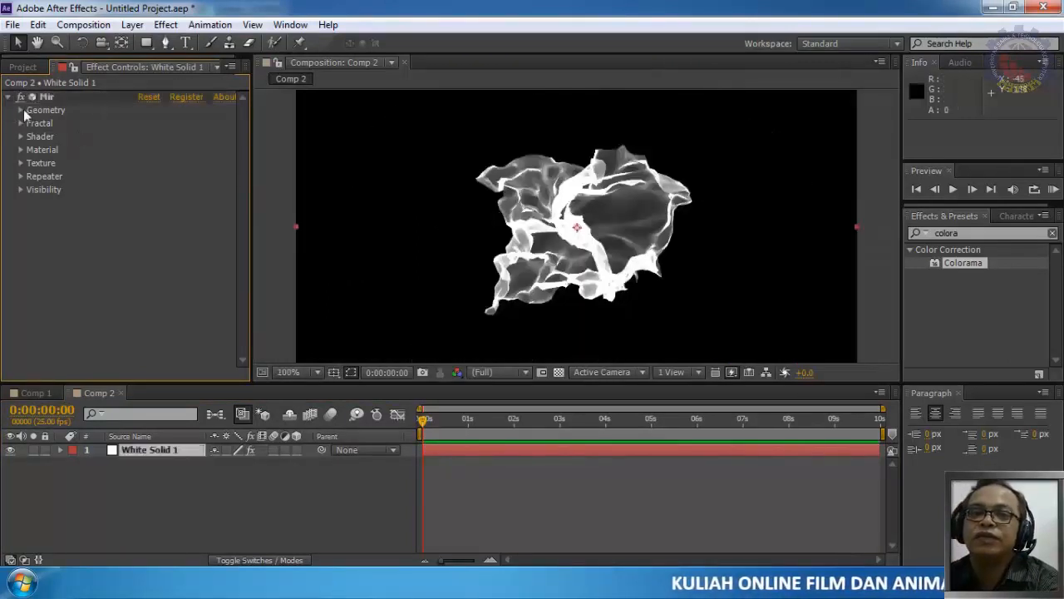
pyautogui.click(21, 110)
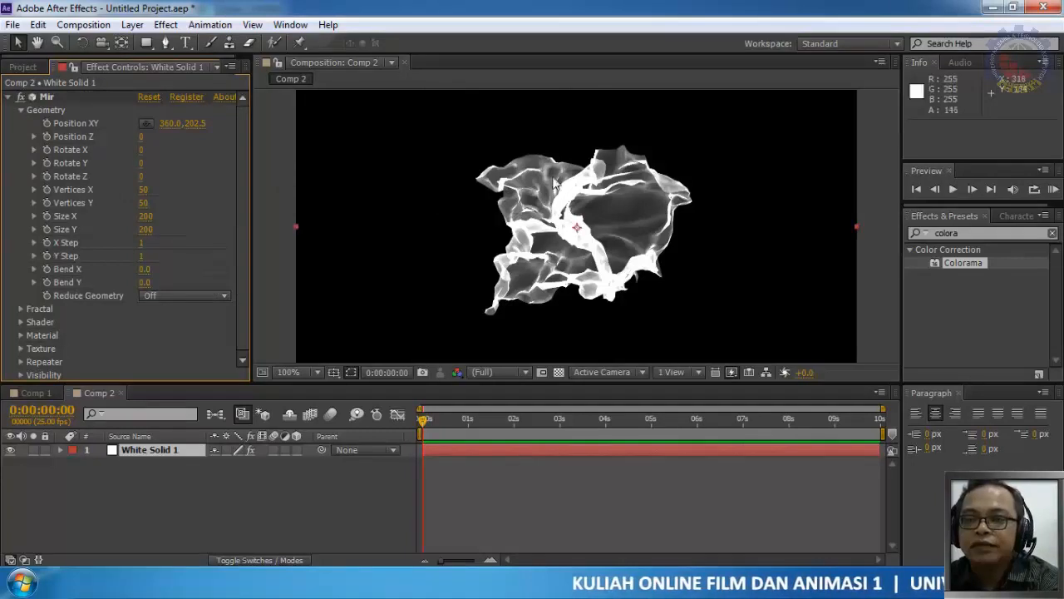
pyautogui.press('.')
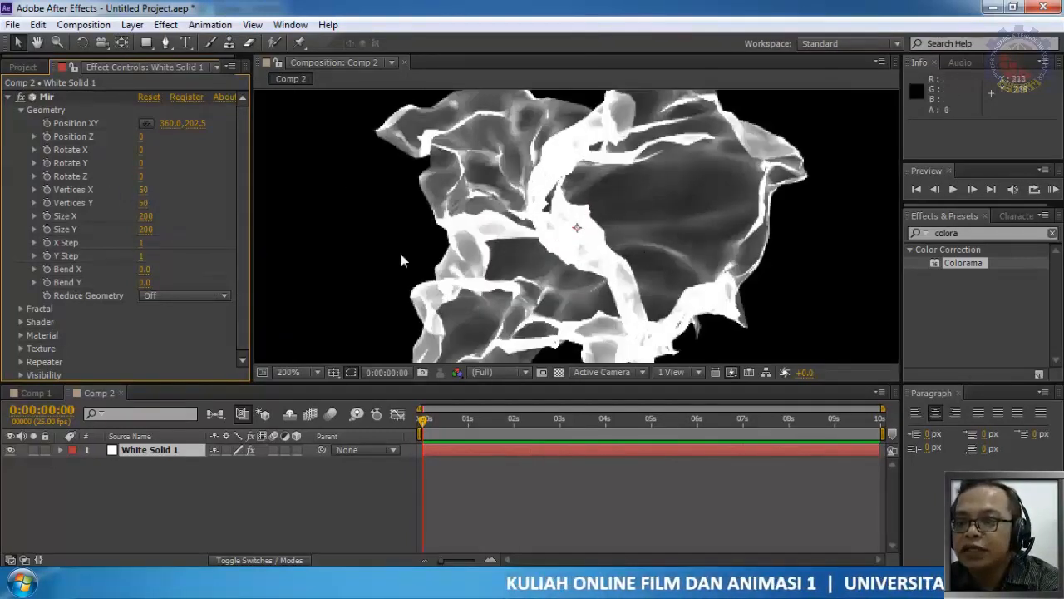
pyautogui.click(143, 189)
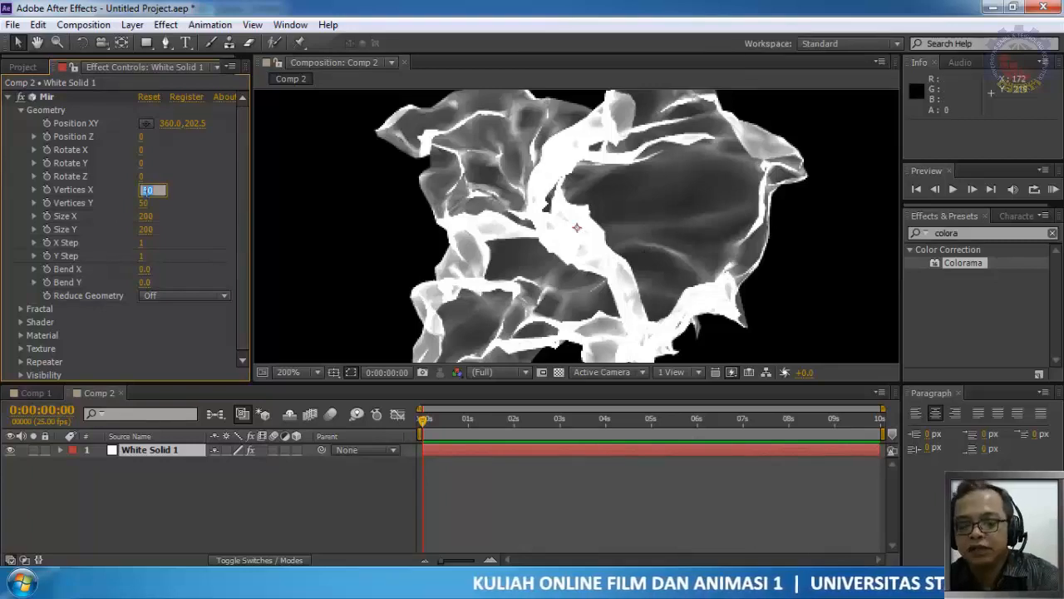
pyautogui.press('Tab')
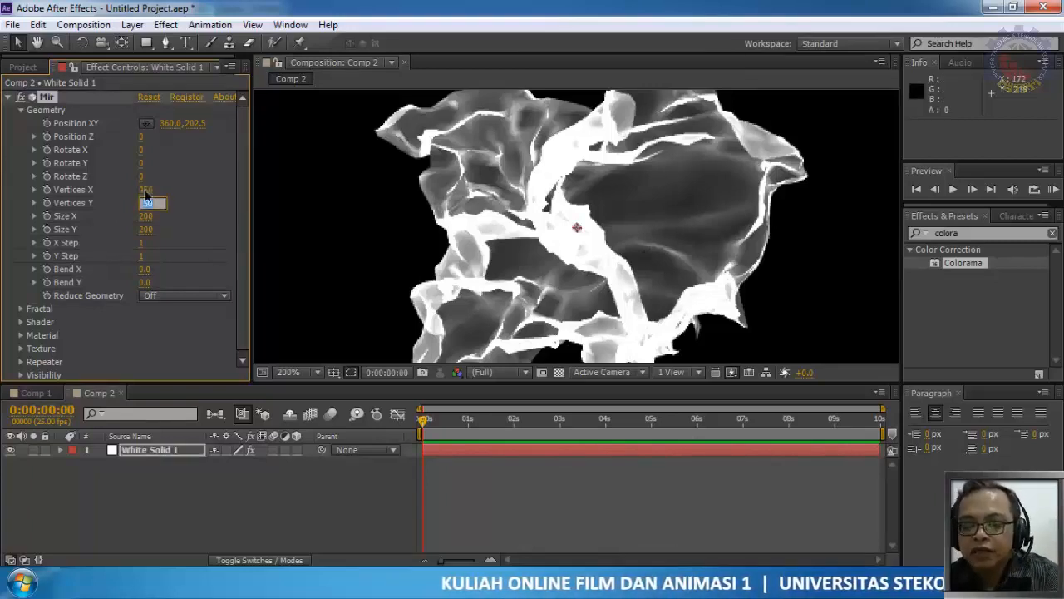
pyautogui.press('Return')
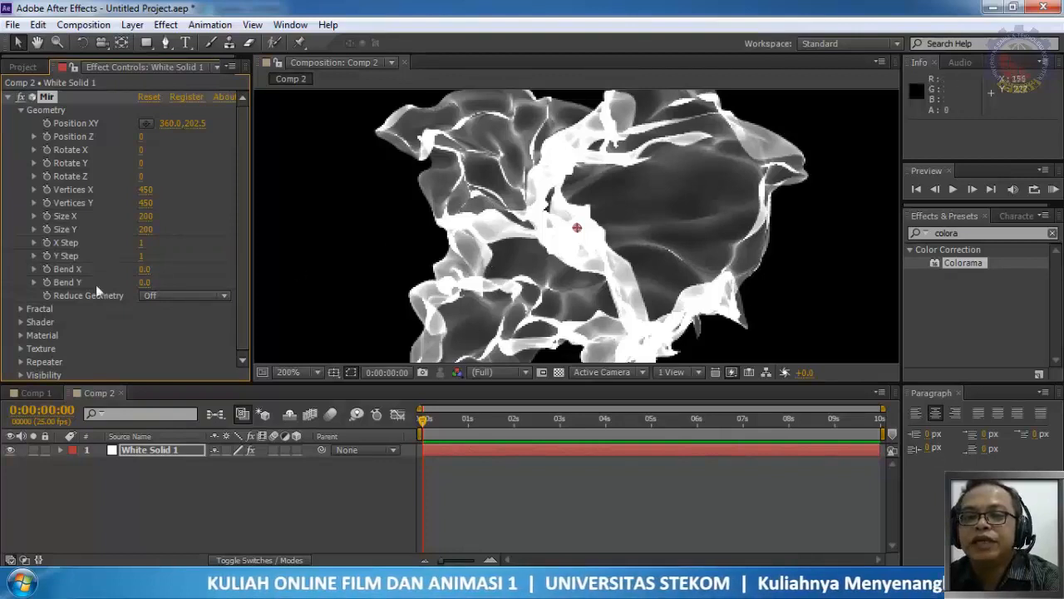
# Set the Mir effect's Fractal Amplitude to 5 to flatten the shape, and raise it to 73
pyautogui.click(21, 309)
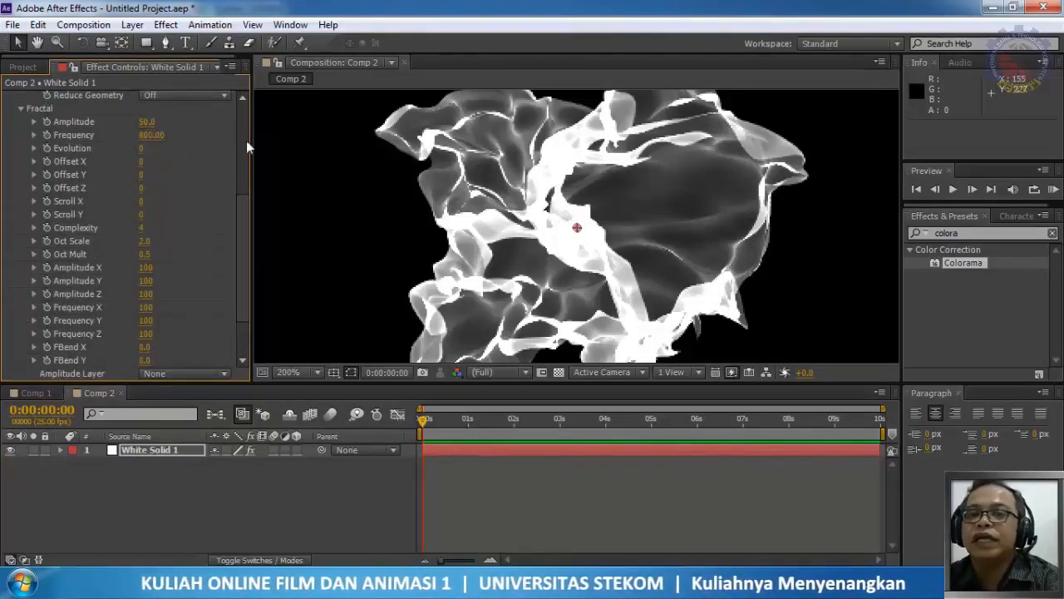
pyautogui.scroll(-1, 469, 241)
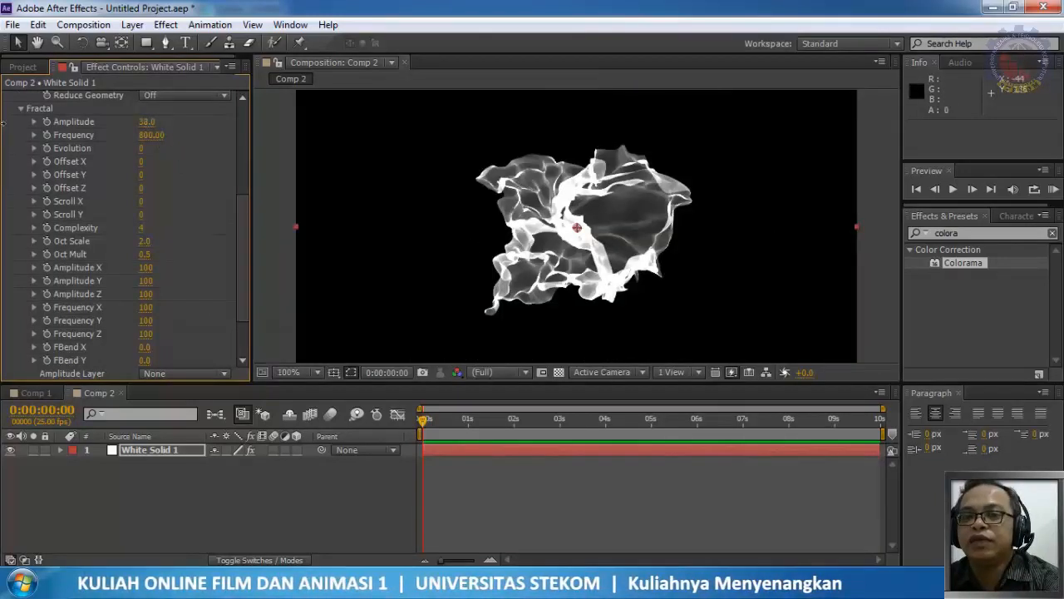
pyautogui.click(146, 122)
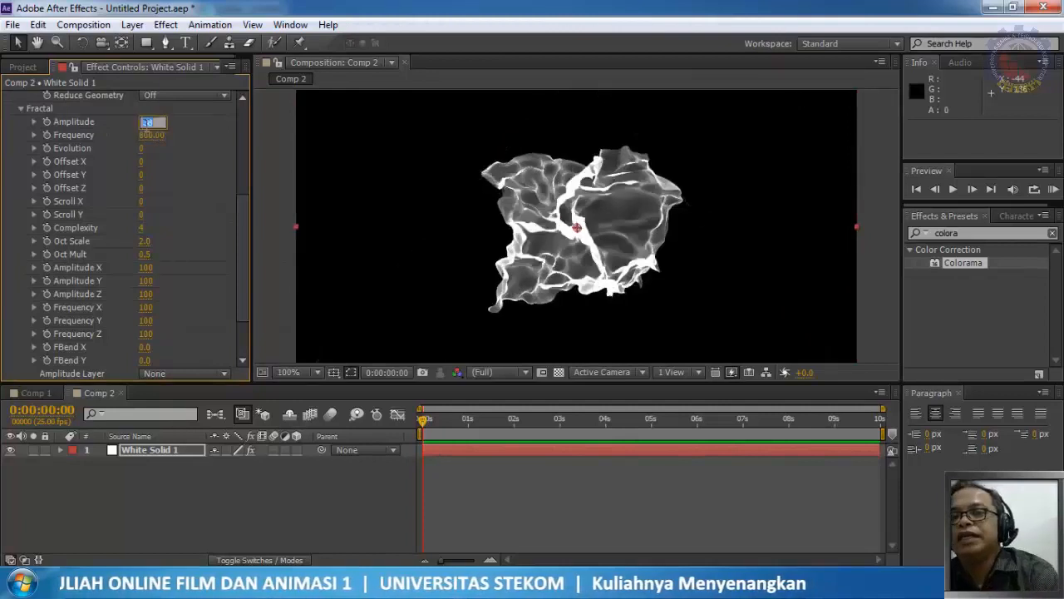
pyautogui.press('Return')
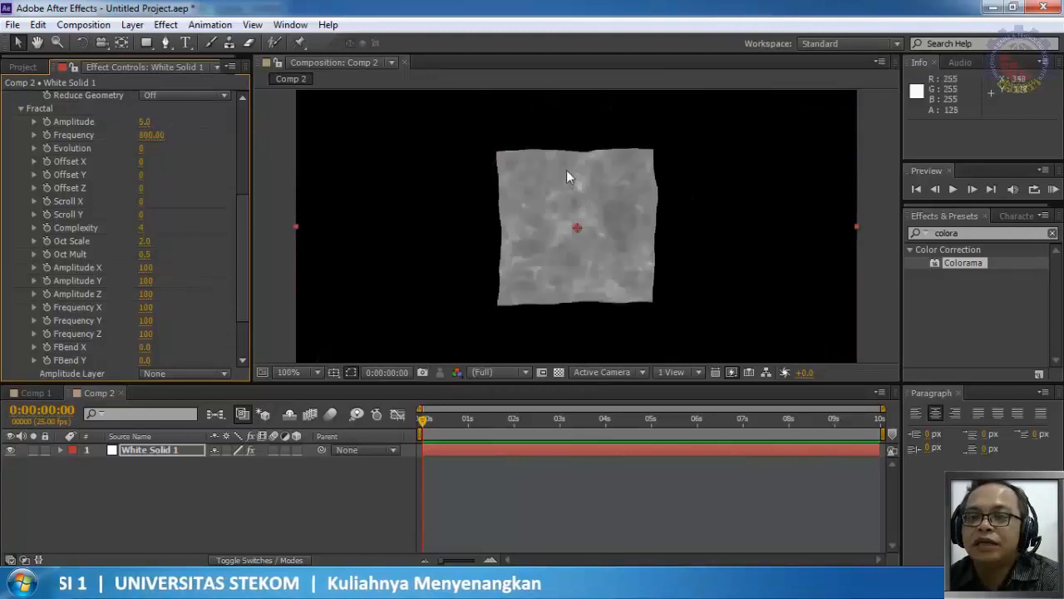
pyautogui.moveTo(146, 126); pyautogui.dragTo(202, 123)
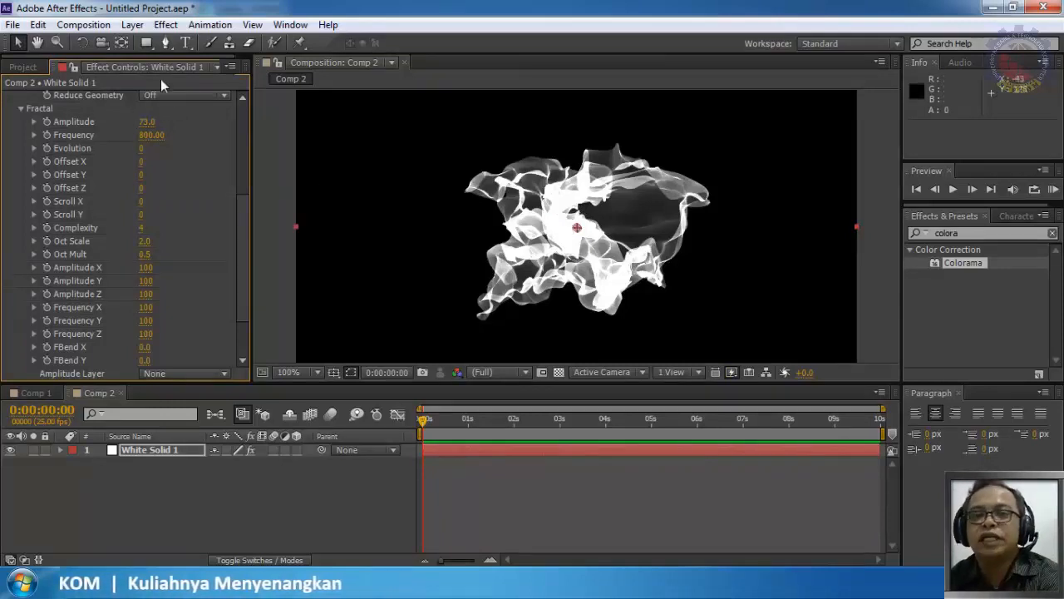
# Add a two-node 50 mm camera to Comp 2 and orbit it around the Mir shape
pyautogui.rightClick(178, 481)
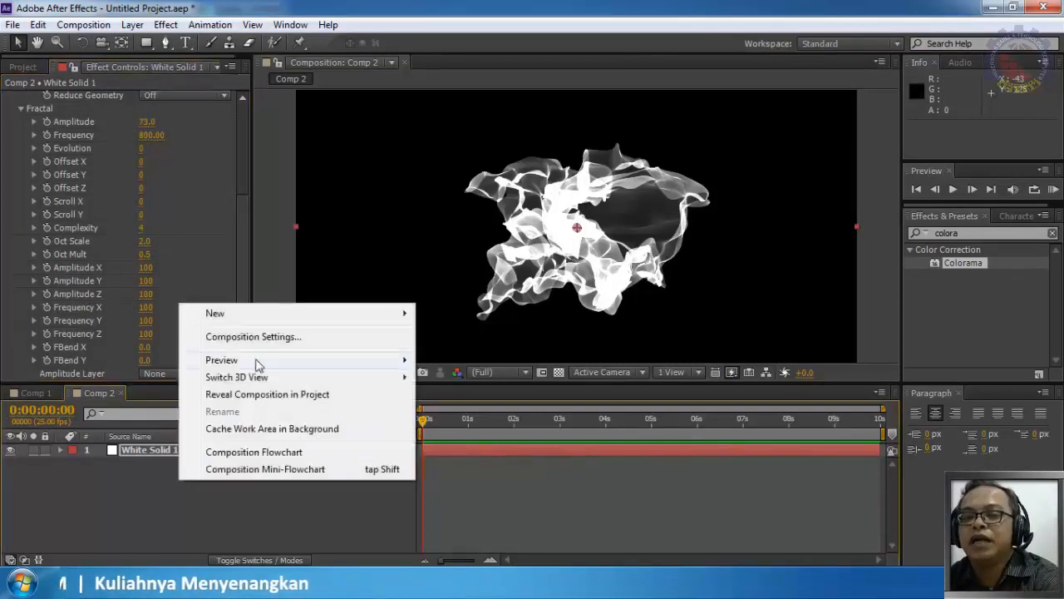
pyautogui.moveTo(228, 316)
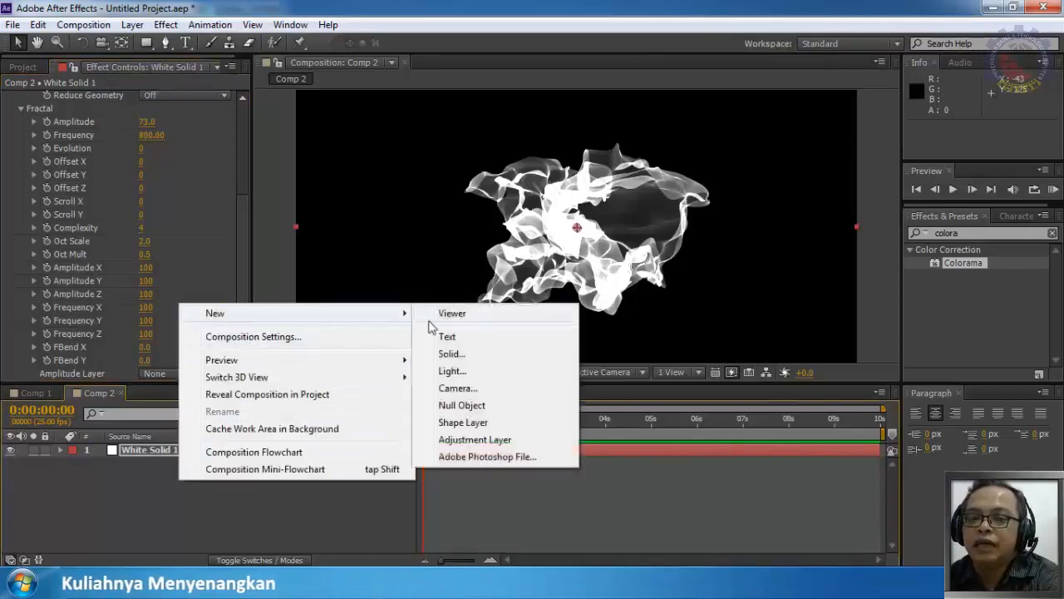
pyautogui.click(460, 389)
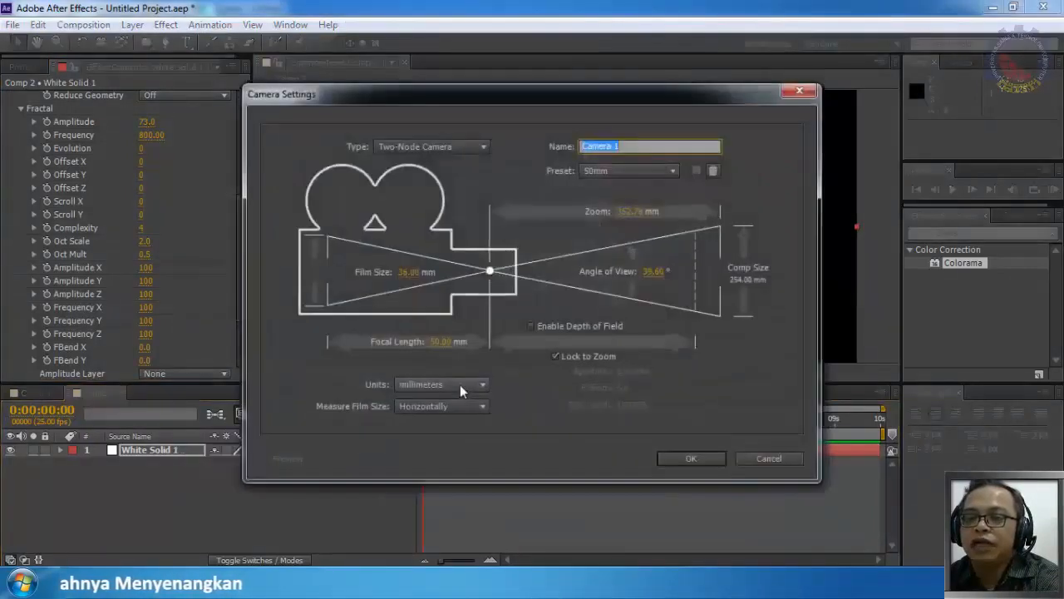
pyautogui.click(687, 458)
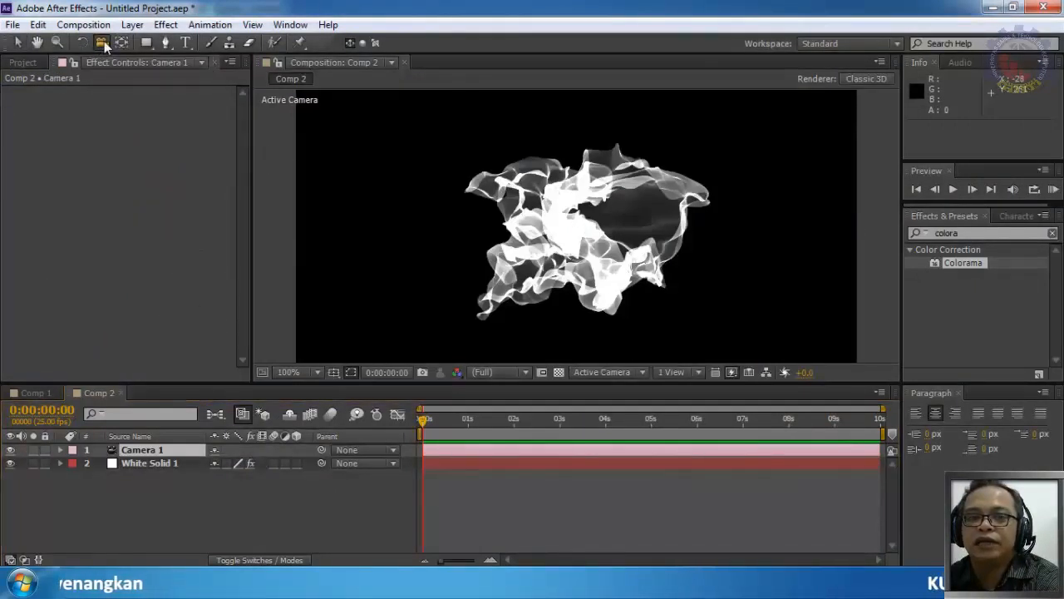
pyautogui.click(104, 44)
pyautogui.moveTo(445, 195); pyautogui.dragTo(531, 235)
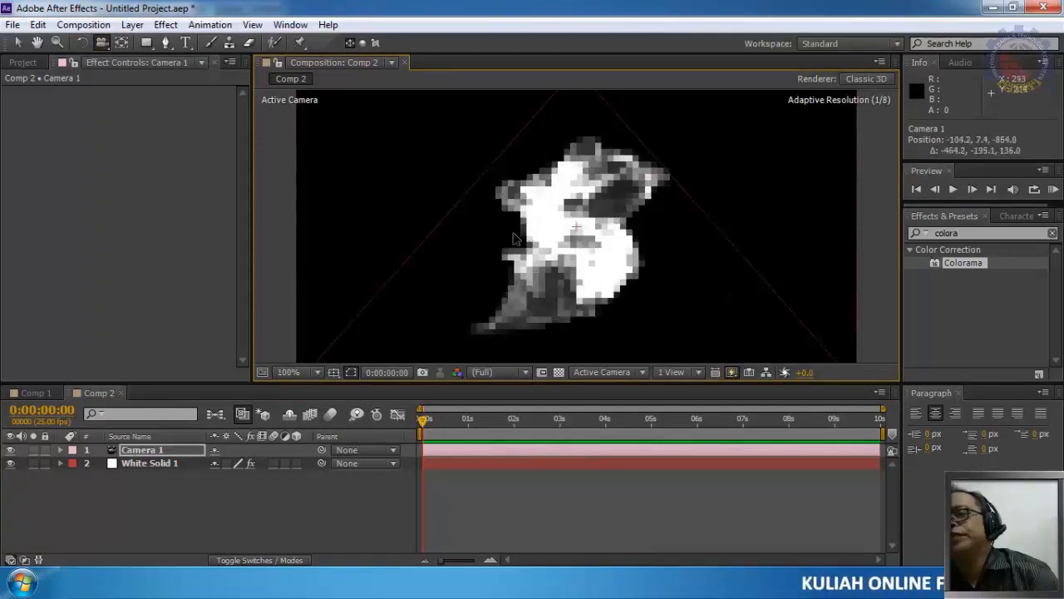
# Reset the Mir effect on the white solid to its default settings
pyautogui.click(133, 463)
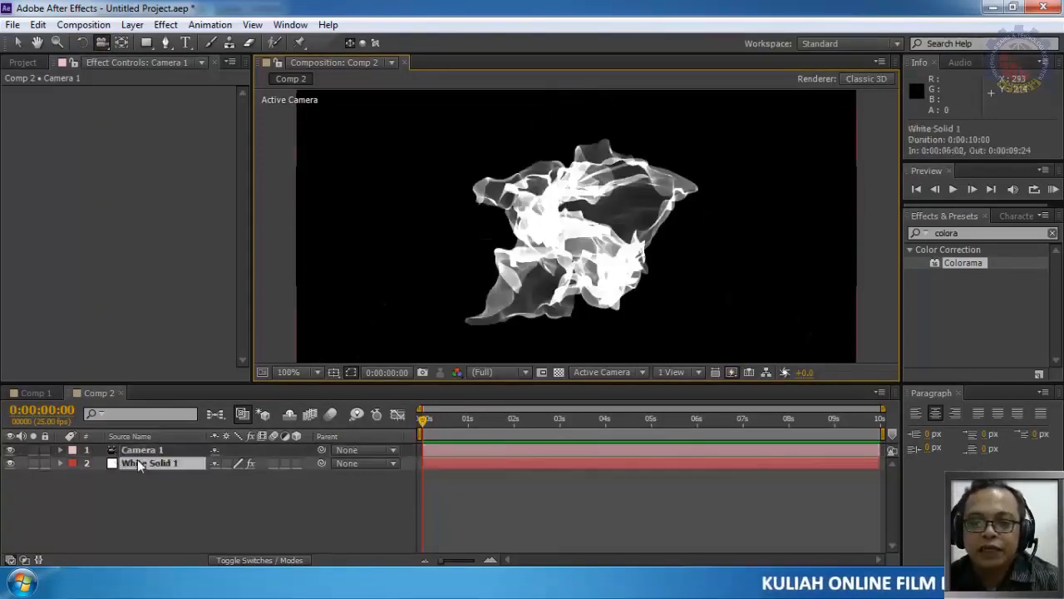
pyautogui.click(145, 189)
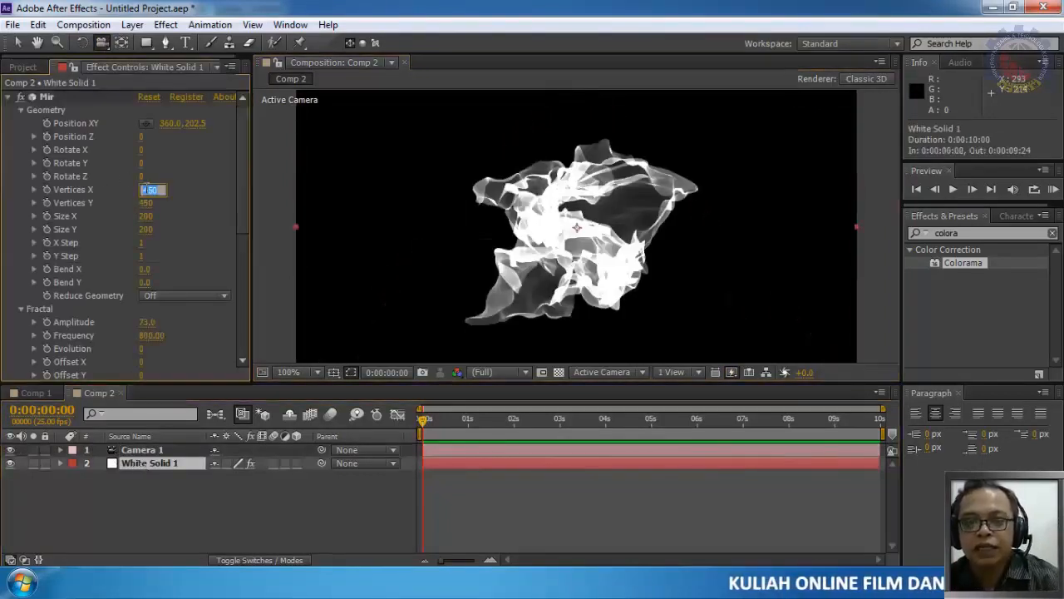
pyautogui.write('5')
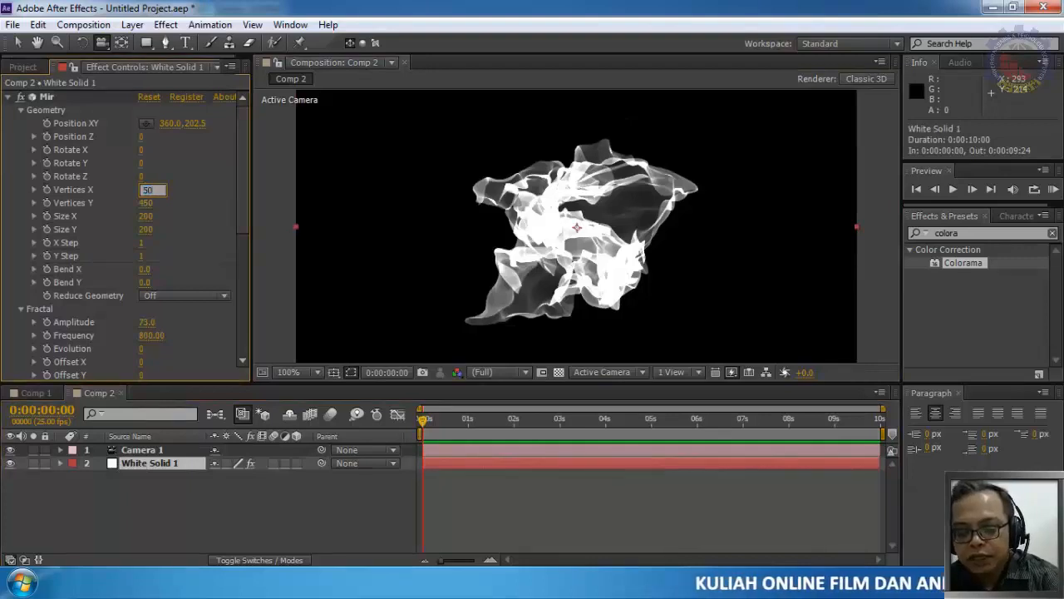
pyautogui.click(144, 98)
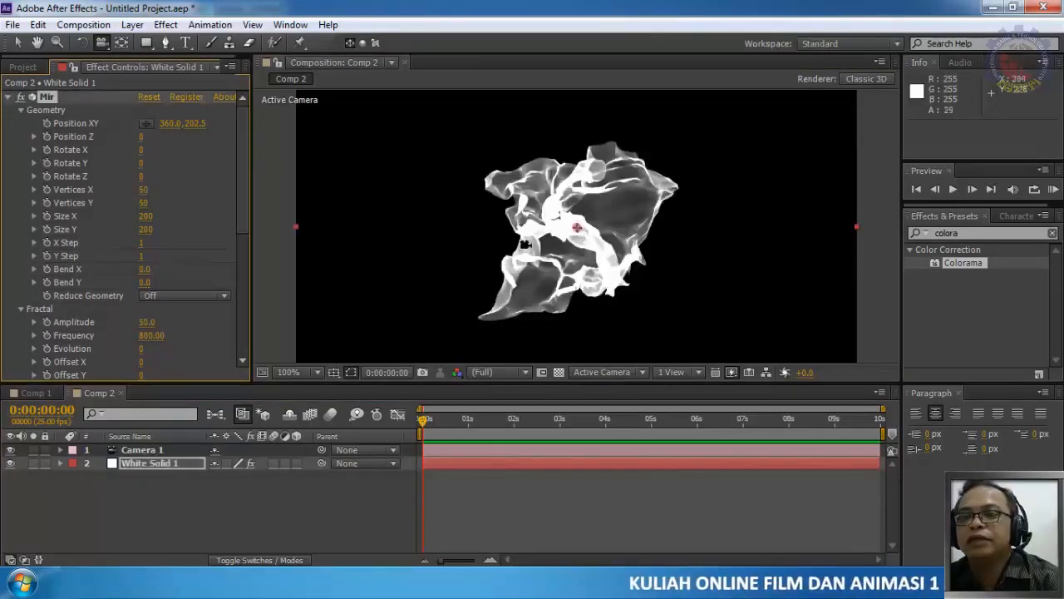
# Orbit the camera to view the Mir shape from the side and set its Fractal Amplitude to 0
pyautogui.moveTo(485, 235); pyautogui.dragTo(325, 268)
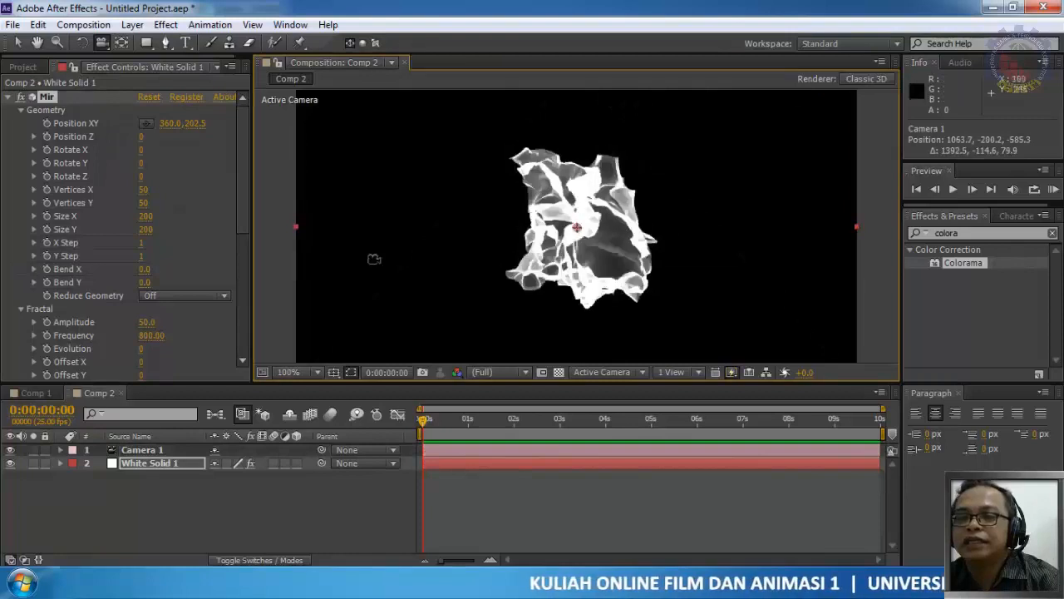
pyautogui.moveTo(143, 322)
pyautogui.mouseDown()
pyautogui.moveTo(39, 322)
pyautogui.moveTo(123, 322)
pyautogui.mouseUp()
pyautogui.click(148, 323)
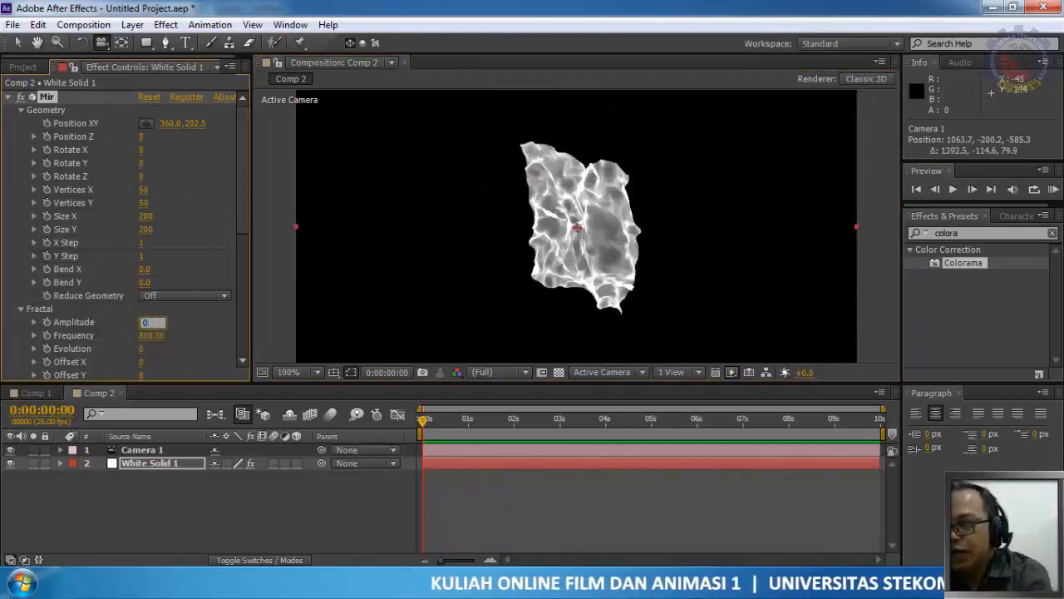
pyautogui.write('0')
pyautogui.press('Return')
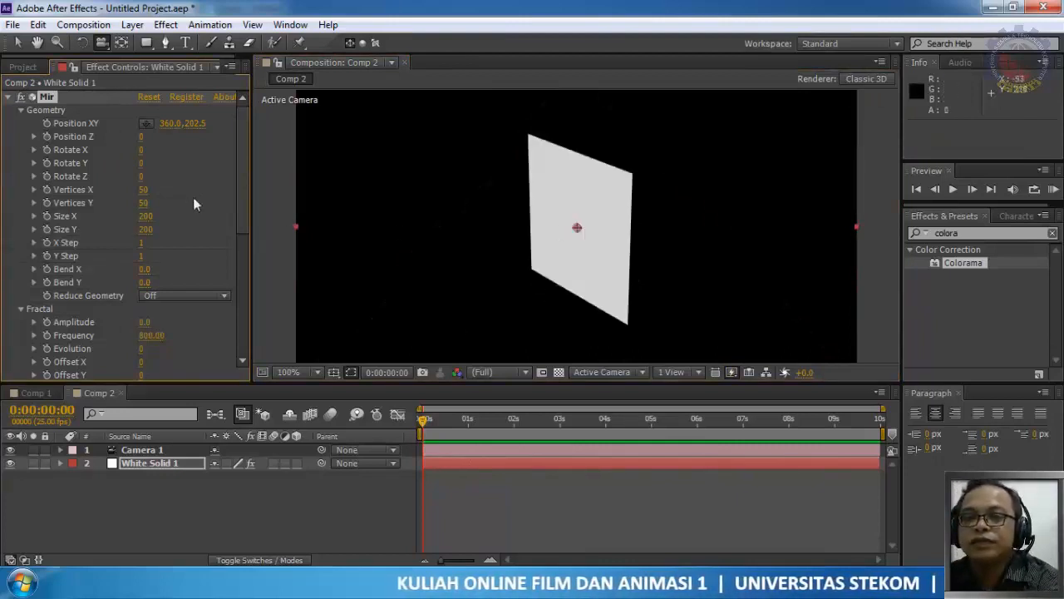
# Set the Mir Bend X to 1.0 and orbit the camera to show the curved sheet from the side
pyautogui.moveTo(260, 238); pyautogui.dragTo(608, 222)
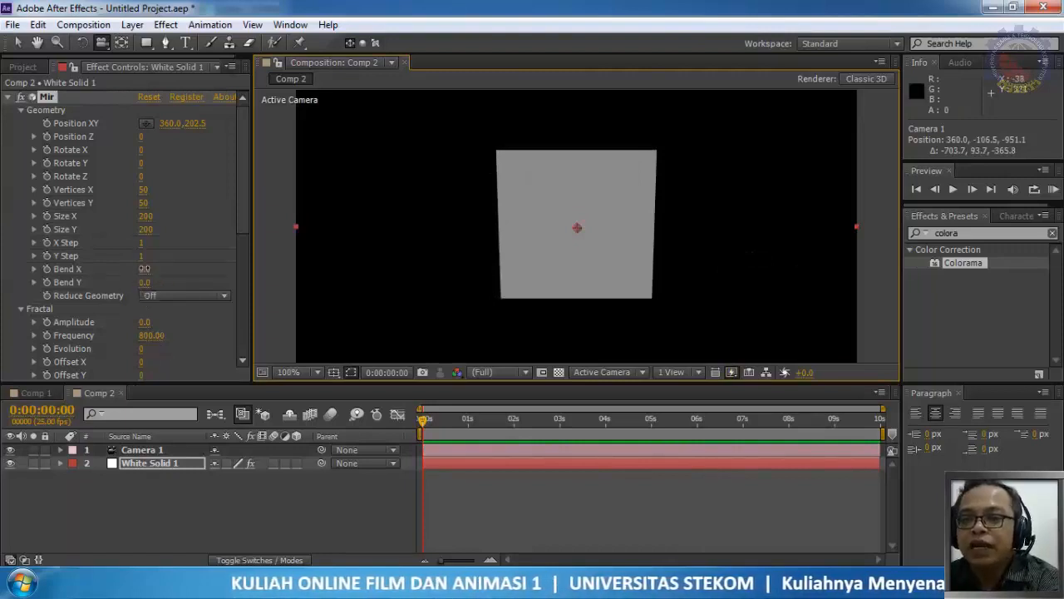
pyautogui.moveTo(143, 269); pyautogui.dragTo(352, 282)
pyautogui.moveTo(448, 254); pyautogui.dragTo(647, 239)
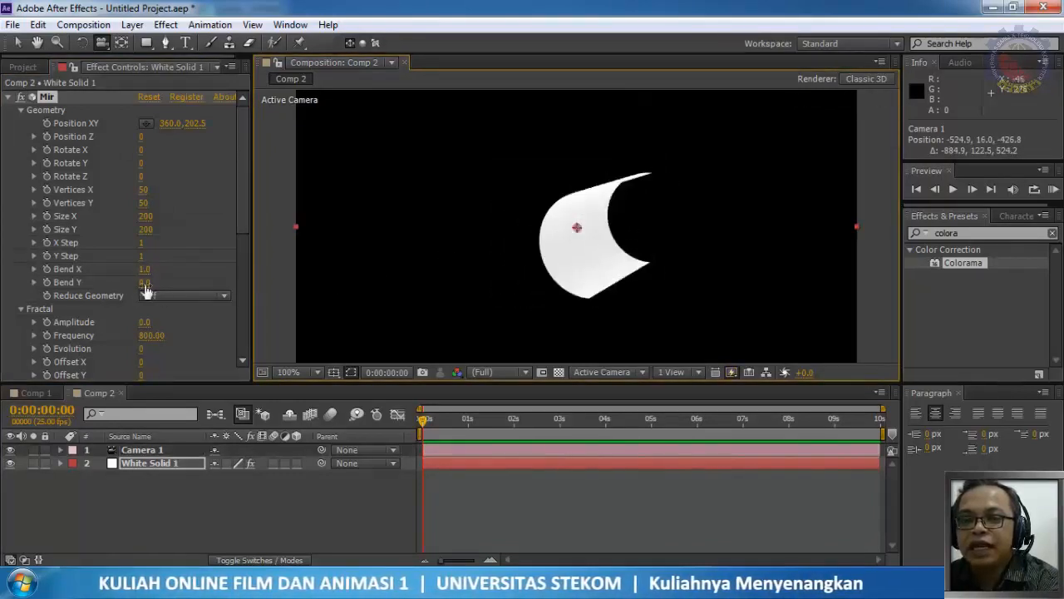
# Try a Mir Bend Y of -0.5, raise it to 1.4, and orbit the camera to inspect the rounded shape
pyautogui.moveTo(144, 283); pyautogui.dragTo(75, 295)
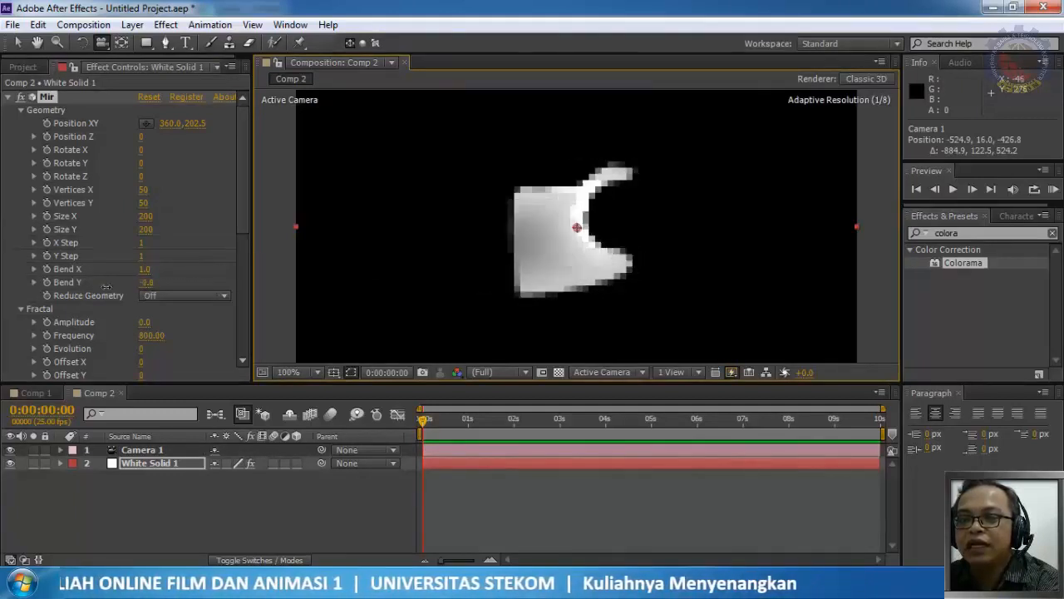
pyautogui.moveTo(681, 267); pyautogui.dragTo(673, 246)
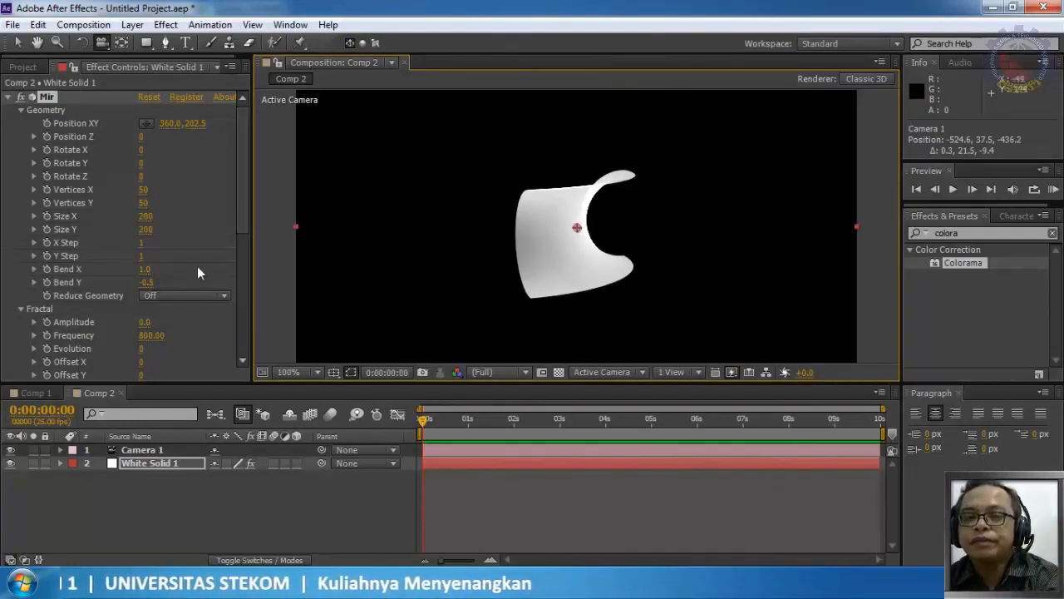
pyautogui.moveTo(148, 281); pyautogui.dragTo(432, 288)
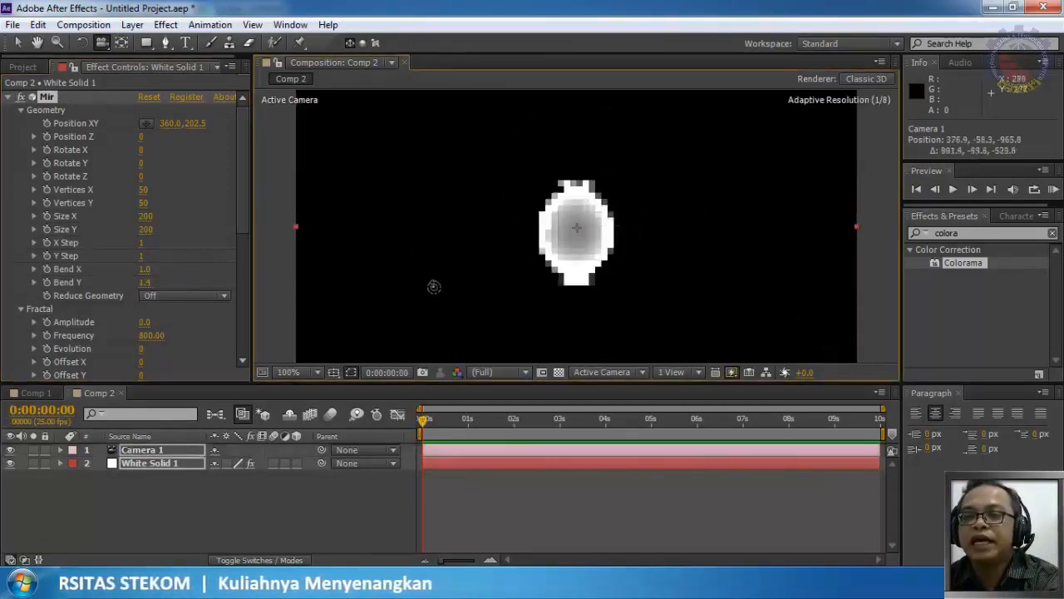
pyautogui.scroll(-1, 597, 240)
pyautogui.scroll(2, 598, 240)
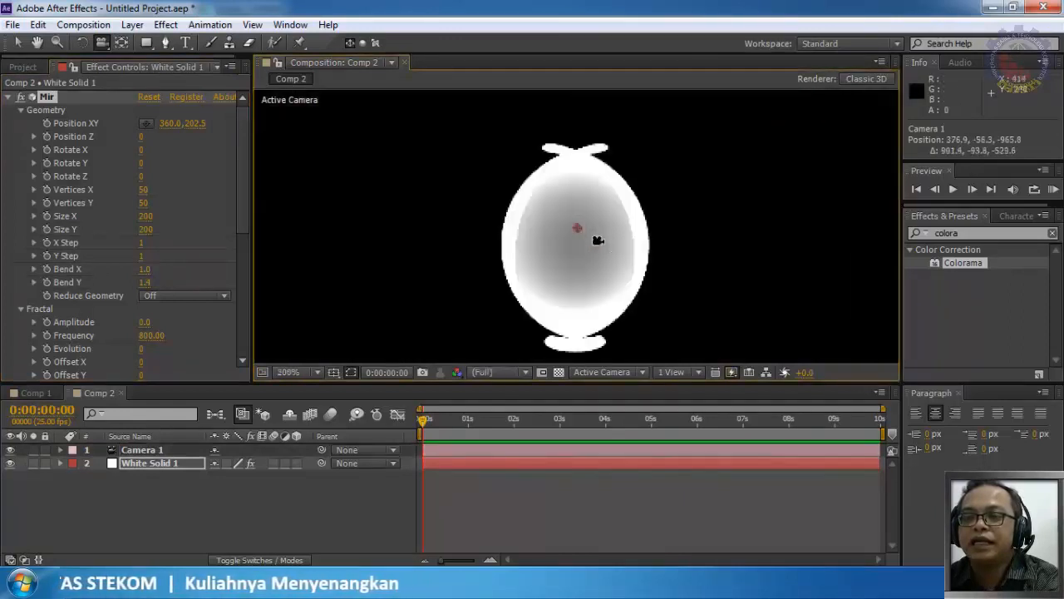
pyautogui.moveTo(599, 241); pyautogui.dragTo(682, 285)
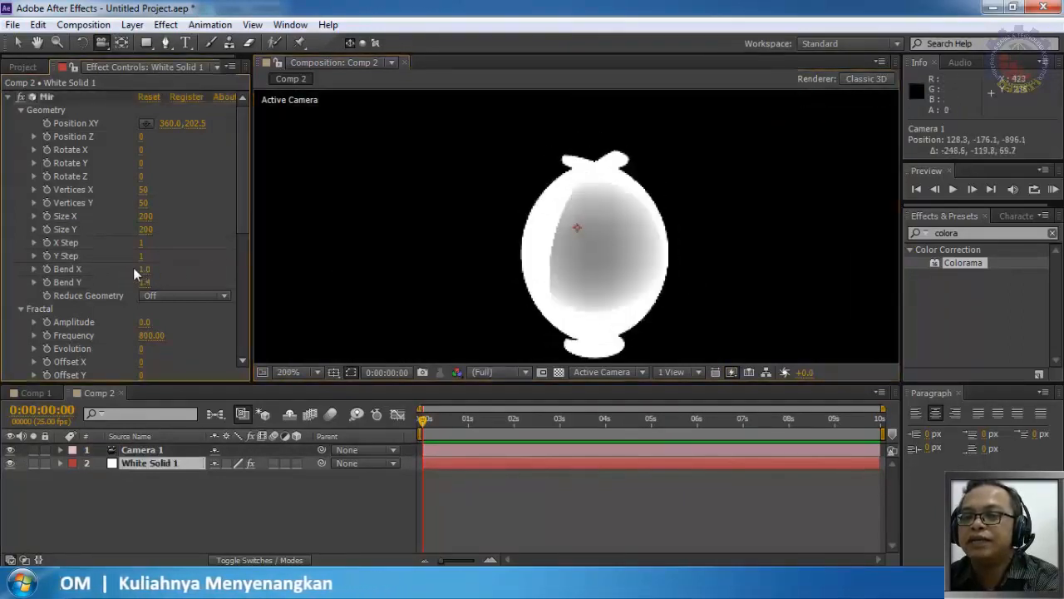
# Lower the Mir Bend X to 0.3 and orbit the camera around the barrel-like shape
pyautogui.moveTo(143, 269); pyautogui.dragTo(94, 280)
pyautogui.moveTo(513, 241); pyautogui.dragTo(551, 231)
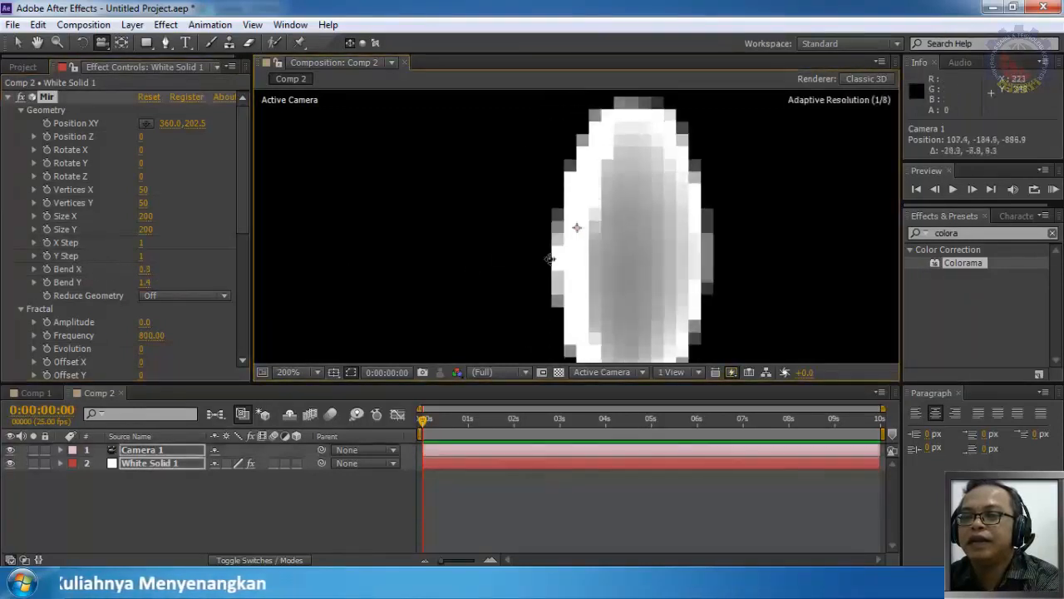
pyautogui.moveTo(474, 266); pyautogui.dragTo(540, 284)
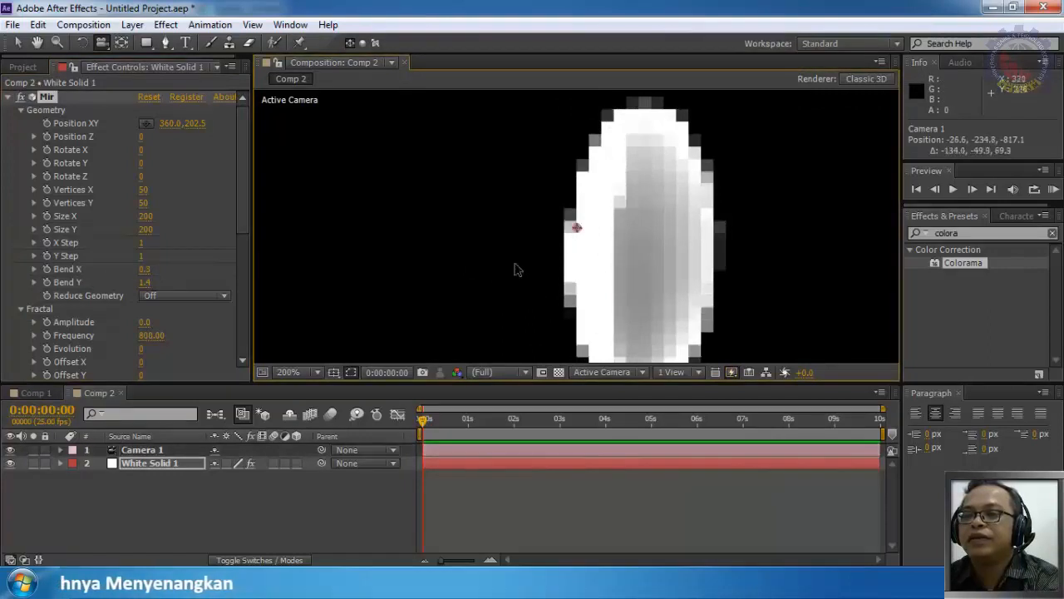
# Flatten the Mir surface by setting both Bend X and Bend Y to 0
pyautogui.click(145, 268)
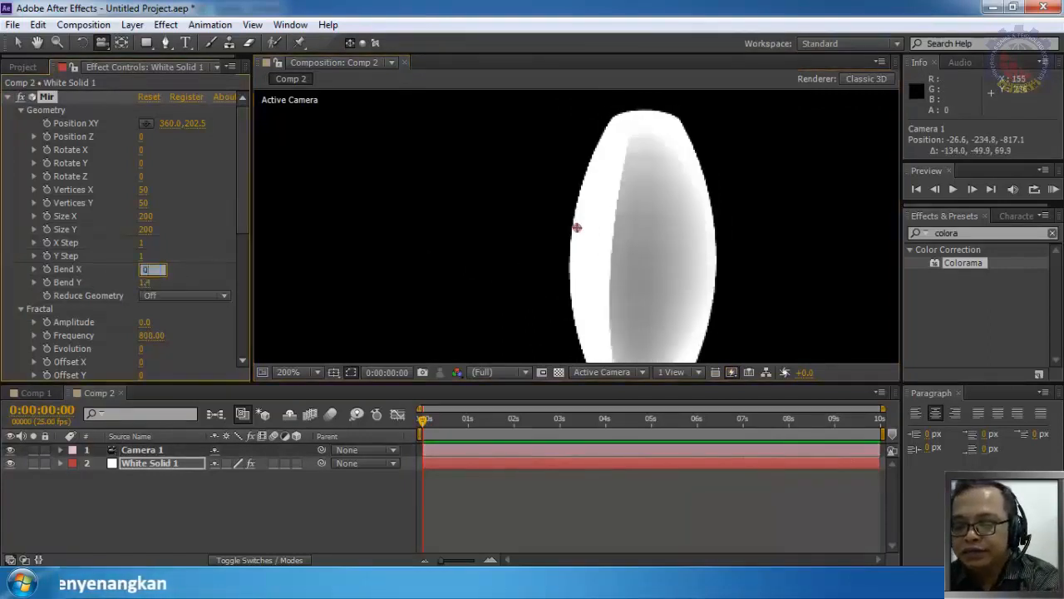
pyautogui.write('0')
pyautogui.press('Return')
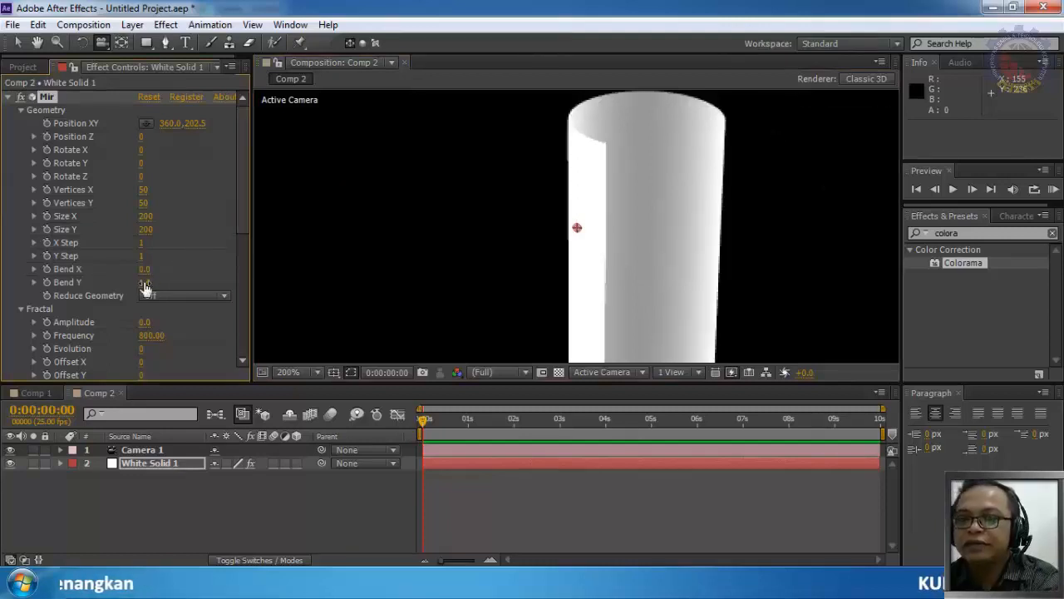
pyautogui.click(145, 283)
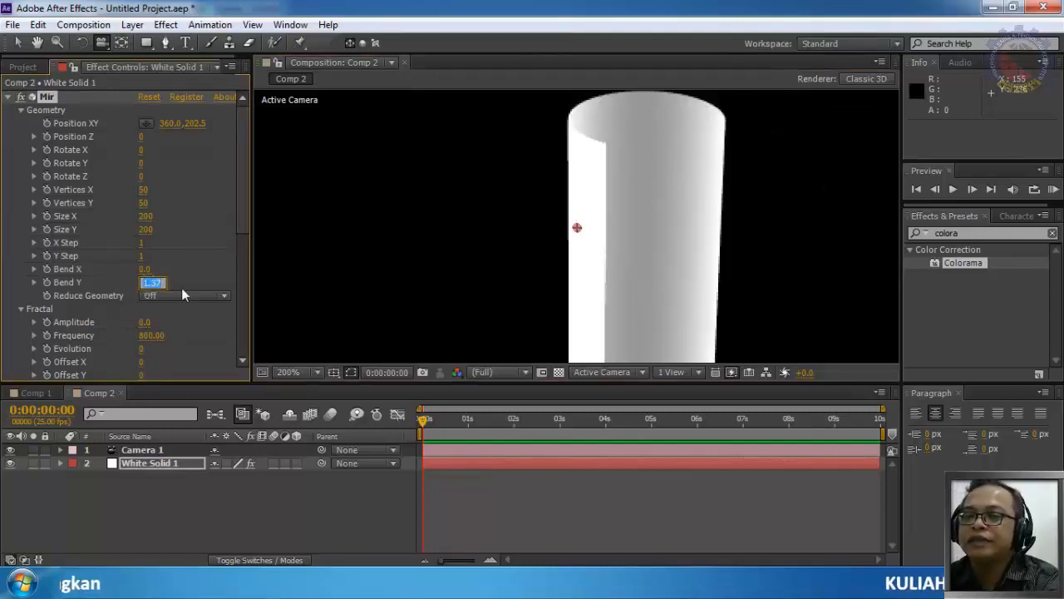
pyautogui.write('0')
pyautogui.press('Return')
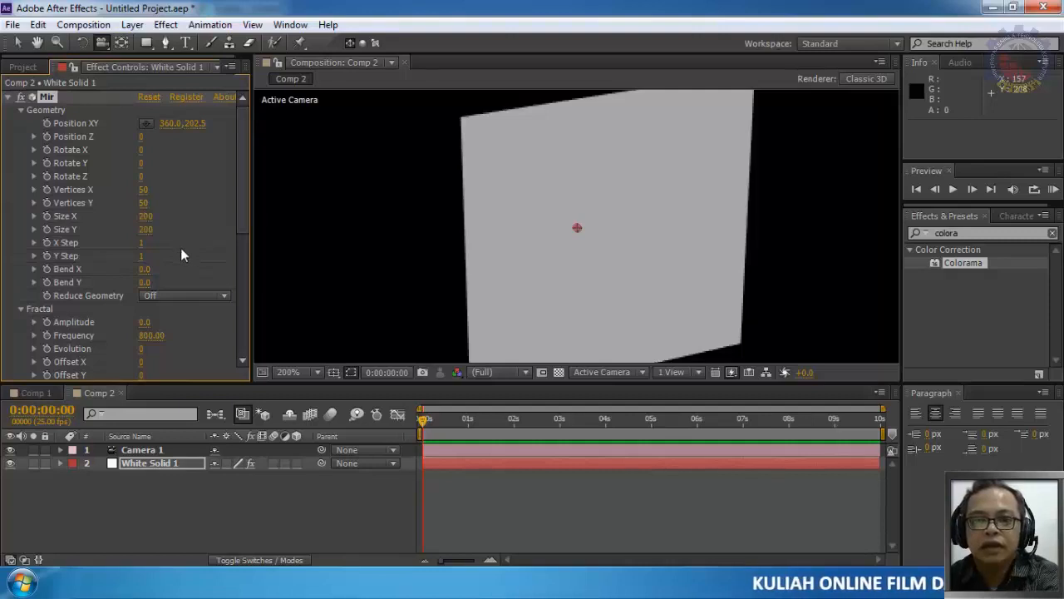
# Orbit the camera to face the flat Mir sheet and enlarge it to Size X 940 and Size Y 270
pyautogui.moveTo(418, 258); pyautogui.dragTo(340, 213)
pyautogui.press(',')
pyautogui.moveTo(460, 251); pyautogui.dragTo(415, 242)
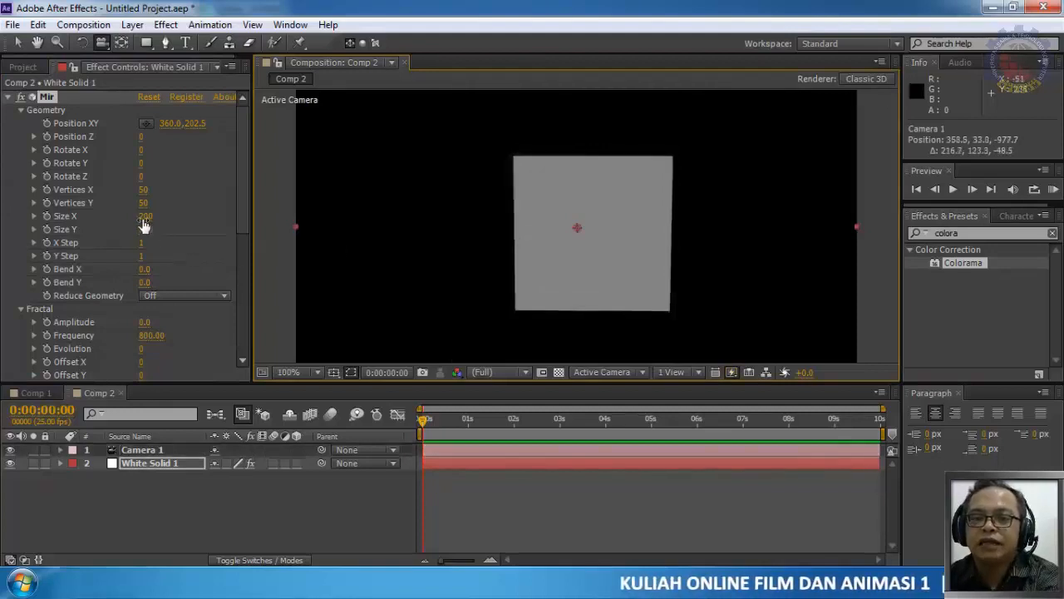
pyautogui.moveTo(143, 218)
pyautogui.mouseDown()
pyautogui.moveTo(191, 216)
pyautogui.moveTo(148, 228)
pyautogui.mouseUp()
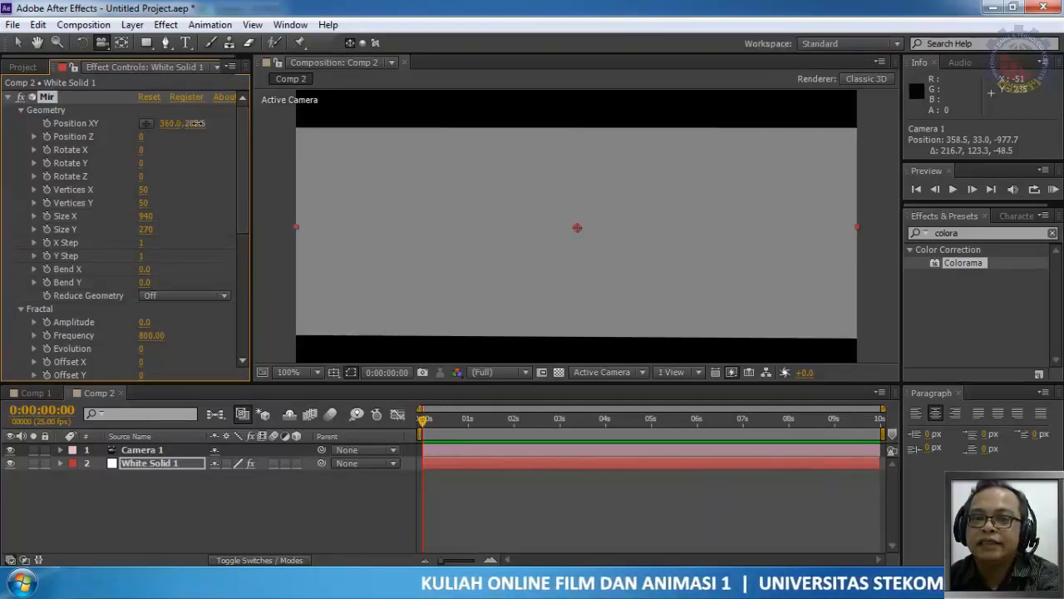
# Lower the Mir sheet to Position XY 360.0, 288.5 and orbit the camera to tilt the view of it
pyautogui.moveTo(196, 123); pyautogui.dragTo(234, 138)
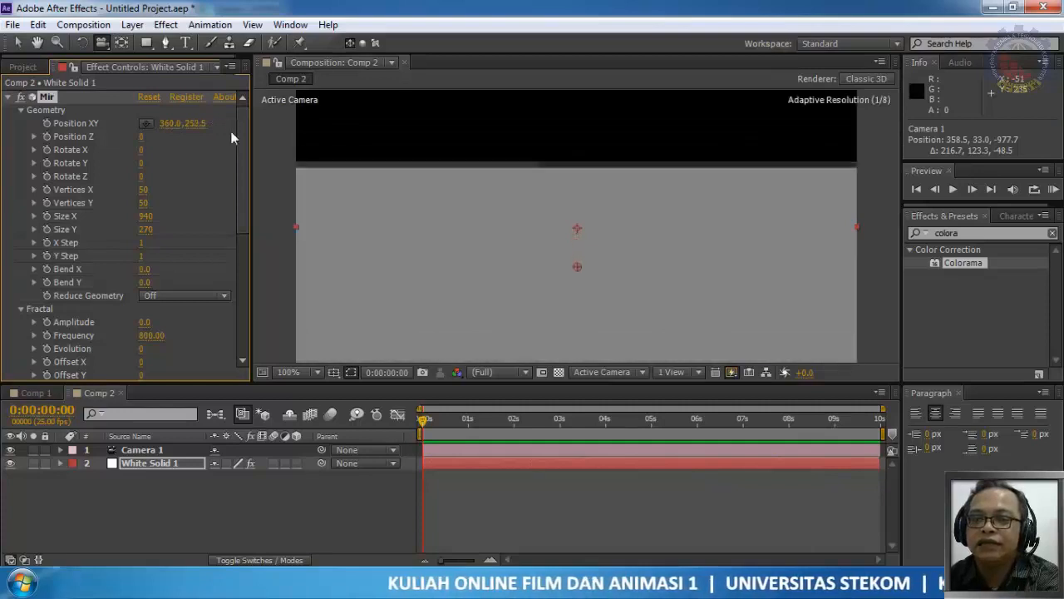
pyautogui.moveTo(490, 257); pyautogui.dragTo(500, 106)
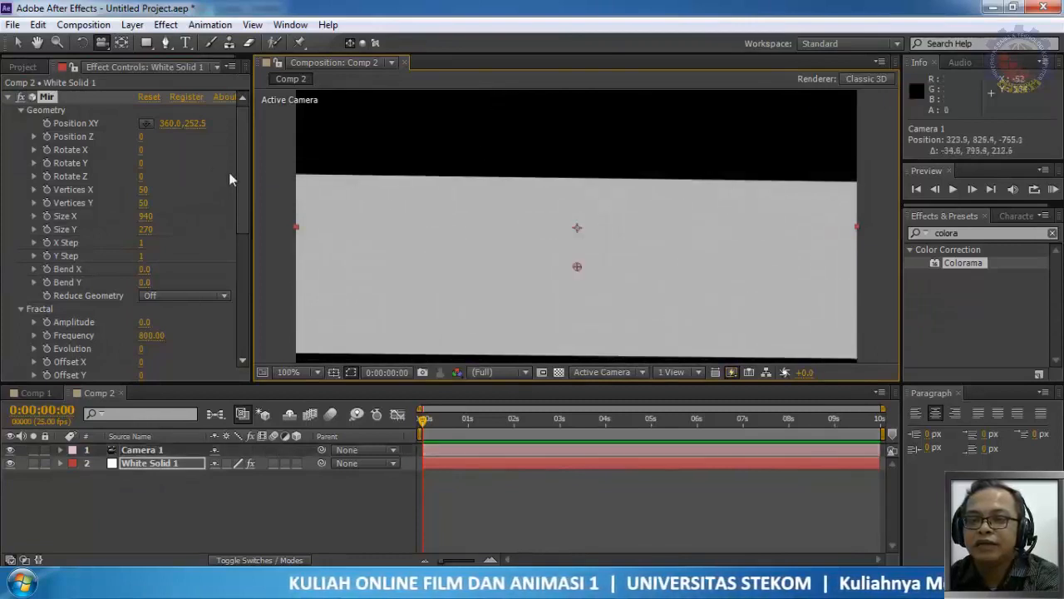
pyautogui.moveTo(198, 129); pyautogui.dragTo(225, 122)
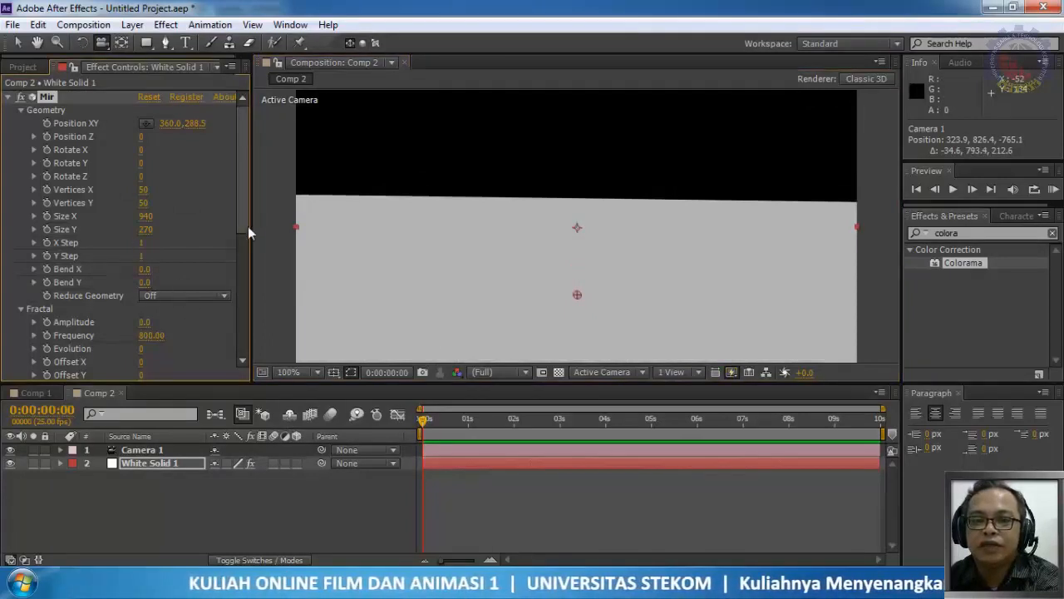
# Set the Fractal Amplitude to 27 and keyframe Evolution from 26 at 0 seconds to 1 at 2 seconds
pyautogui.moveTo(248, 226); pyautogui.dragTo(202, 233)
pyautogui.moveTo(147, 197); pyautogui.dragTo(166, 197)
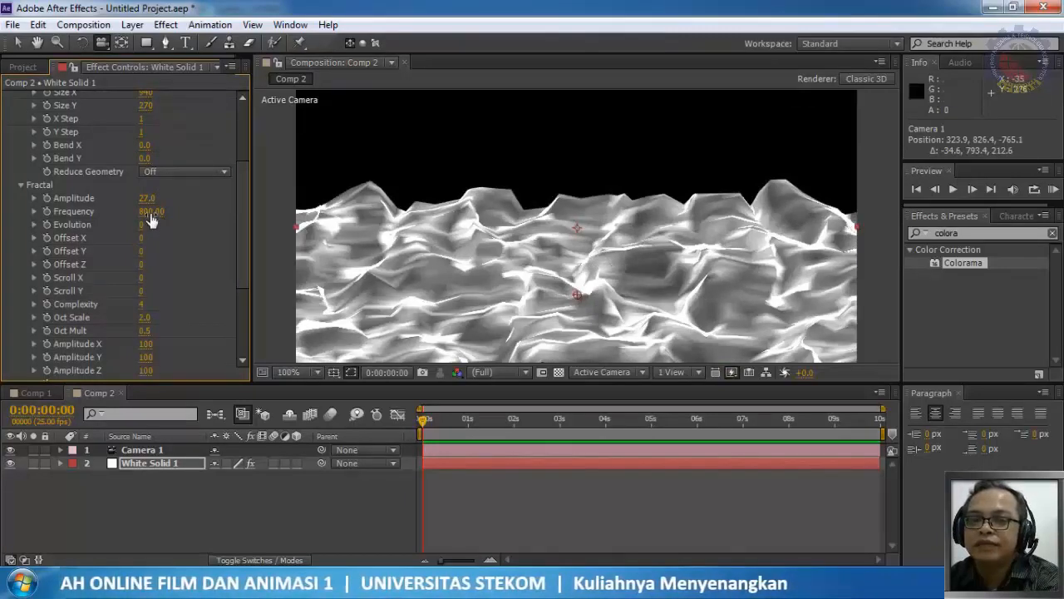
pyautogui.moveTo(142, 225); pyautogui.dragTo(159, 222)
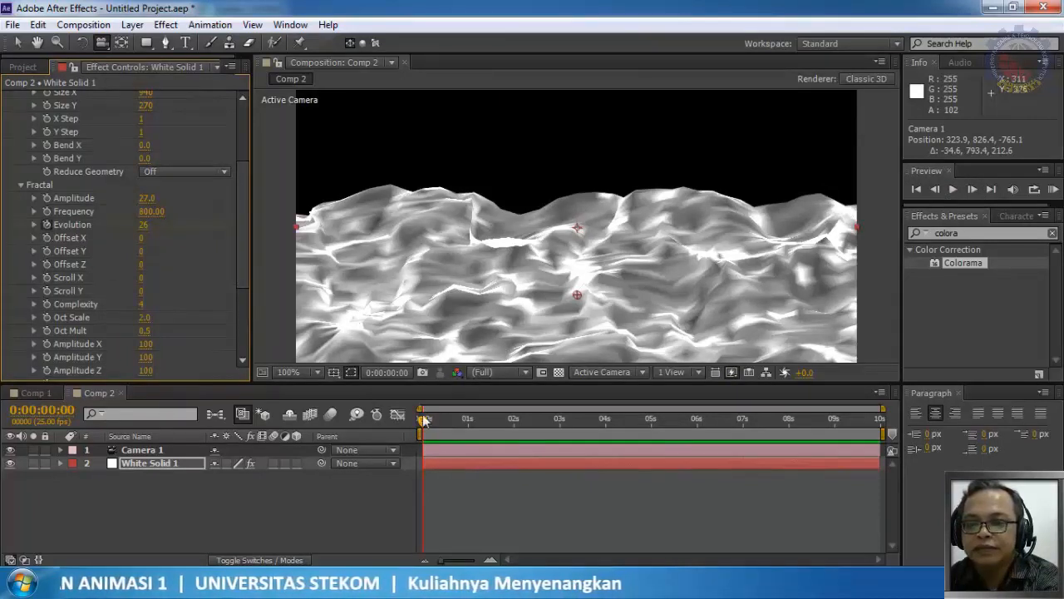
pyautogui.moveTo(449, 421); pyautogui.dragTo(513, 422)
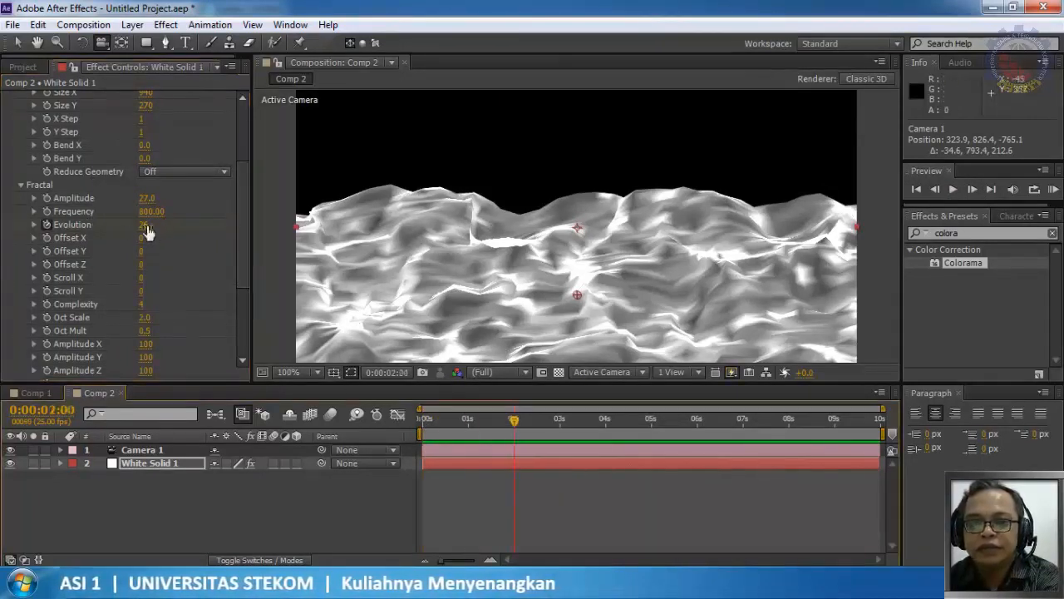
pyautogui.moveTo(145, 230); pyautogui.dragTo(127, 230)
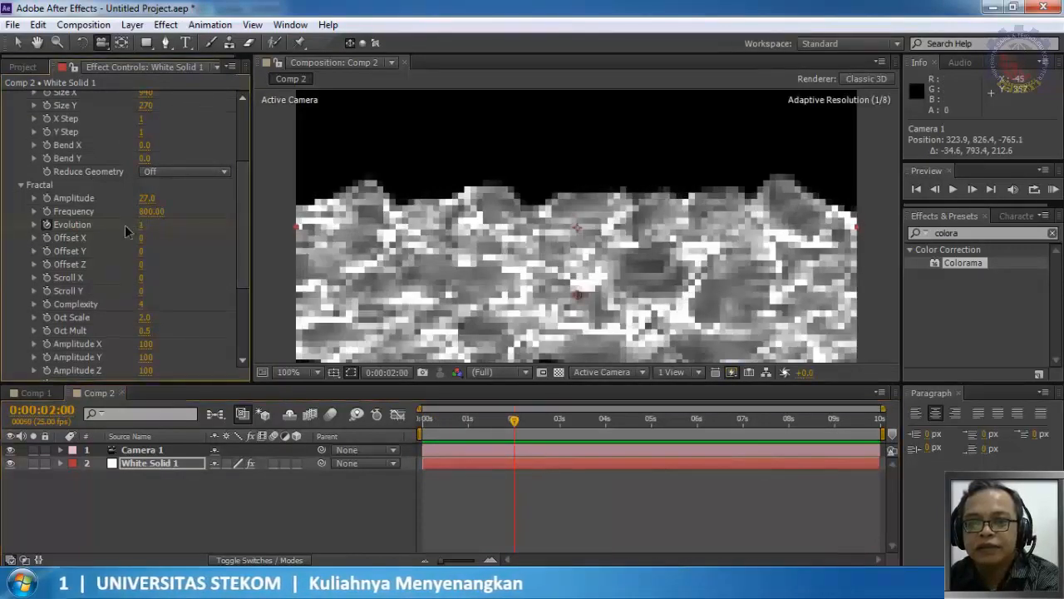
# Play a RAM preview of the Evolution animation from the first frame
pyautogui.click(909, 193)
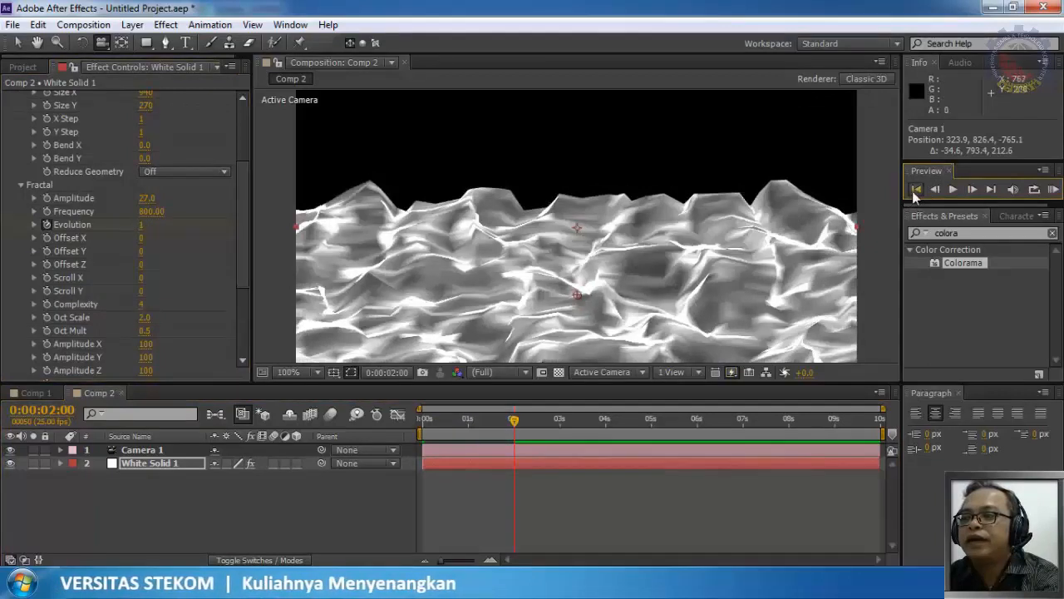
pyautogui.click(912, 191)
pyautogui.click(1053, 189)
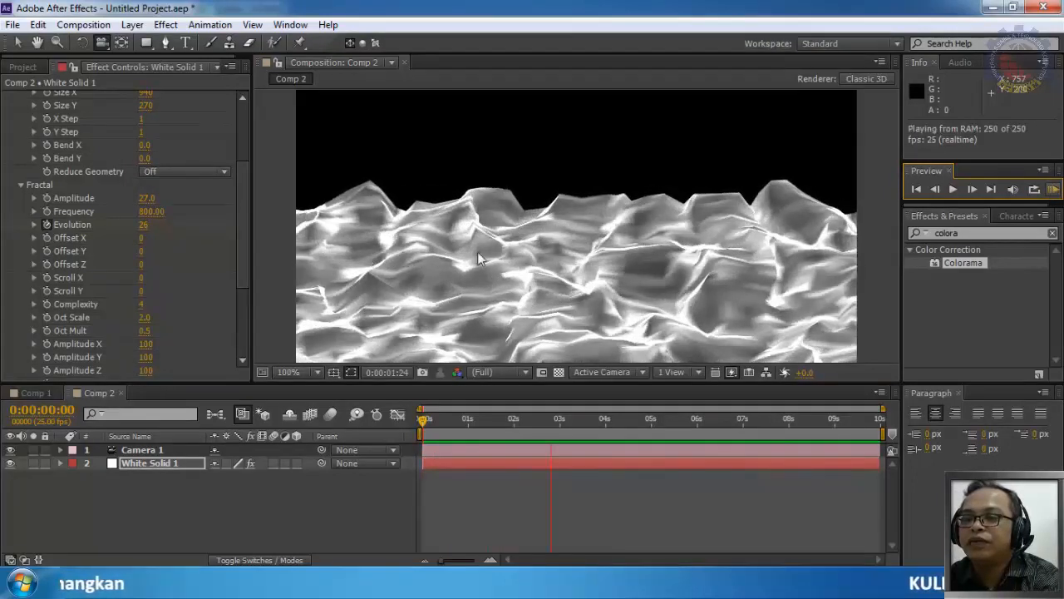
pyautogui.click(1053, 191)
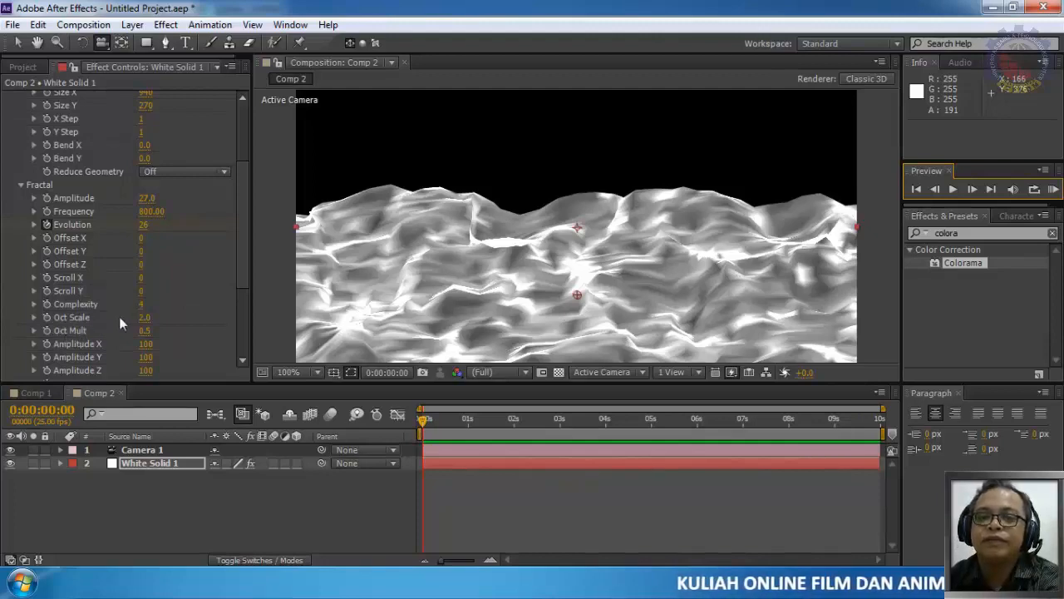
# Reshape the fractal with Amplitude 80, Oct Scale 1.2, Oct Mult 1.1, Amplitude X 15, Amplitude Y 23 and Amplitude Z 136
pyautogui.click(144, 317)
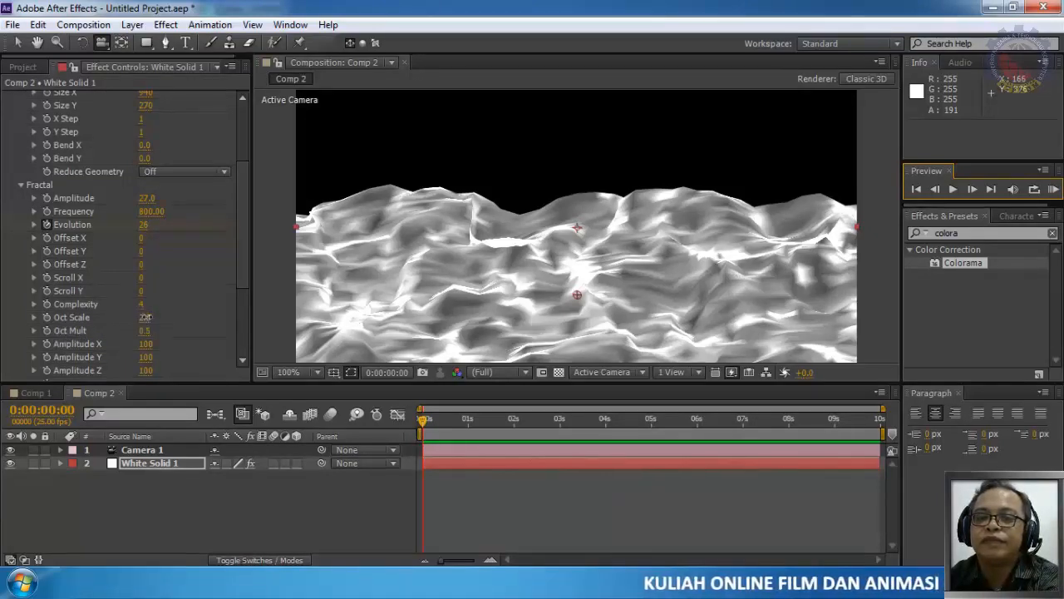
pyautogui.moveTo(147, 316); pyautogui.dragTo(153, 315)
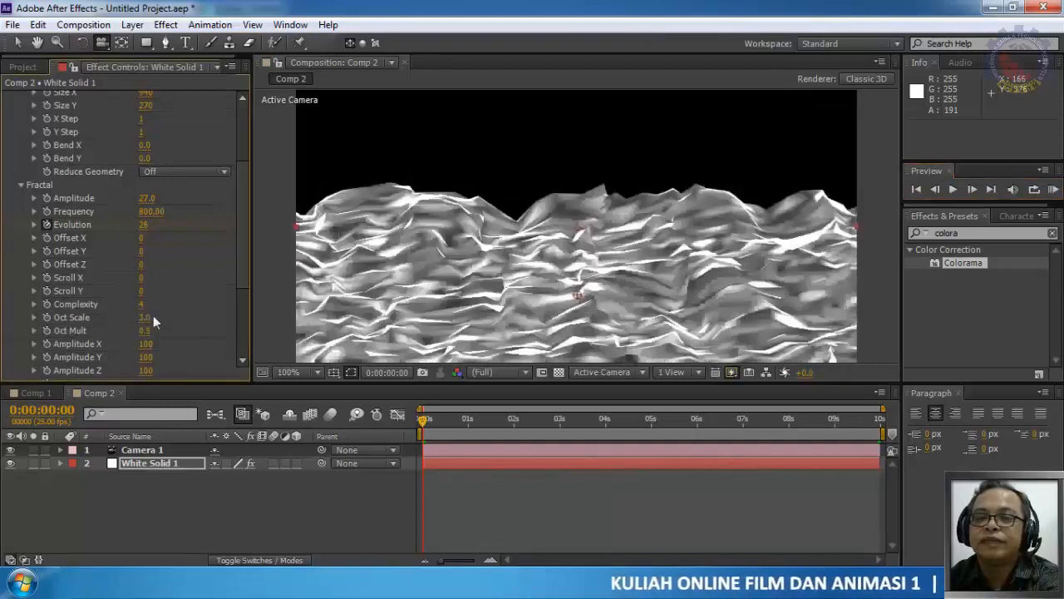
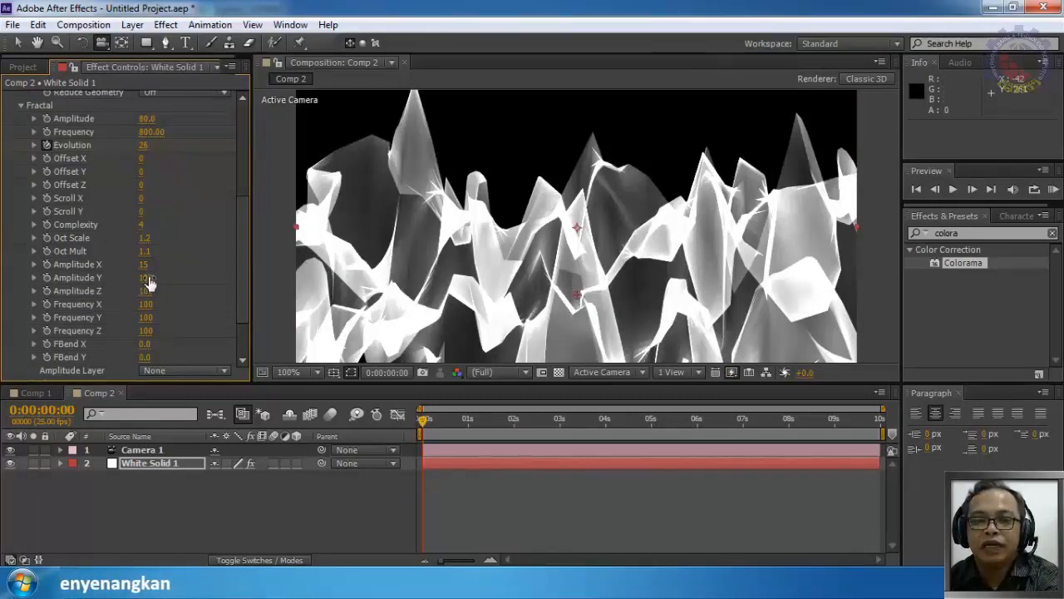
pyautogui.moveTo(148, 279); pyautogui.dragTo(94, 284)
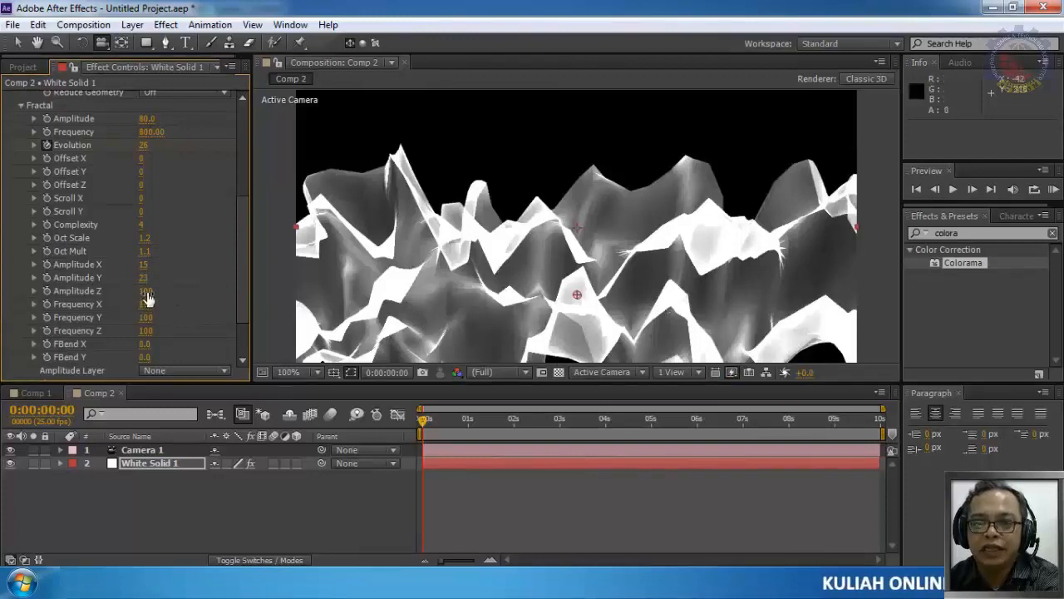
pyautogui.moveTo(147, 290); pyautogui.dragTo(168, 290)
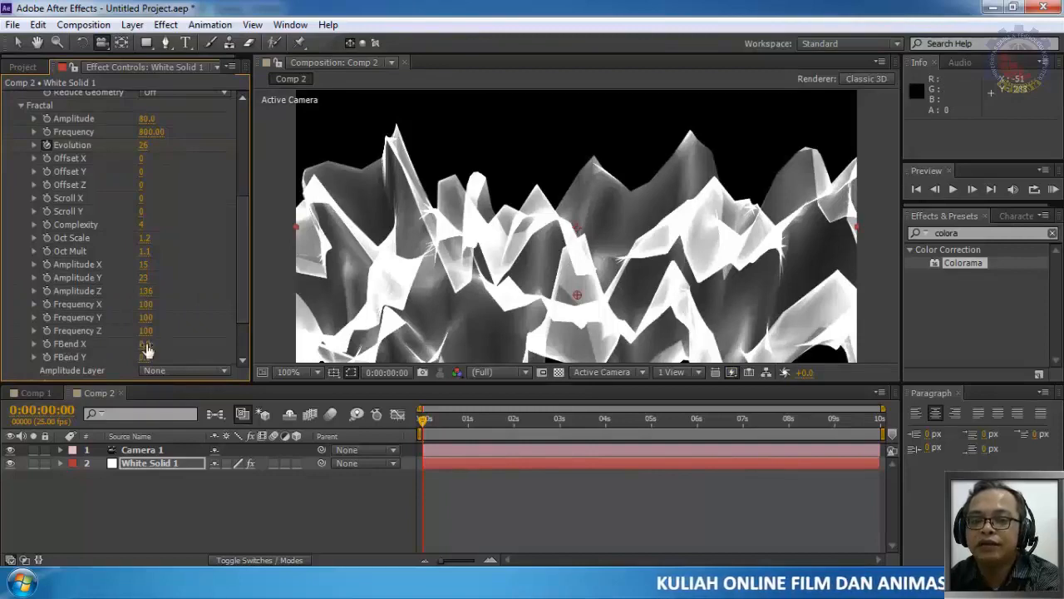
# Try different FBend X values, and keyframe FBend X from -0.1 at 0 seconds to 0.5 at 2 seconds
pyautogui.moveTo(148, 342); pyautogui.dragTo(194, 346)
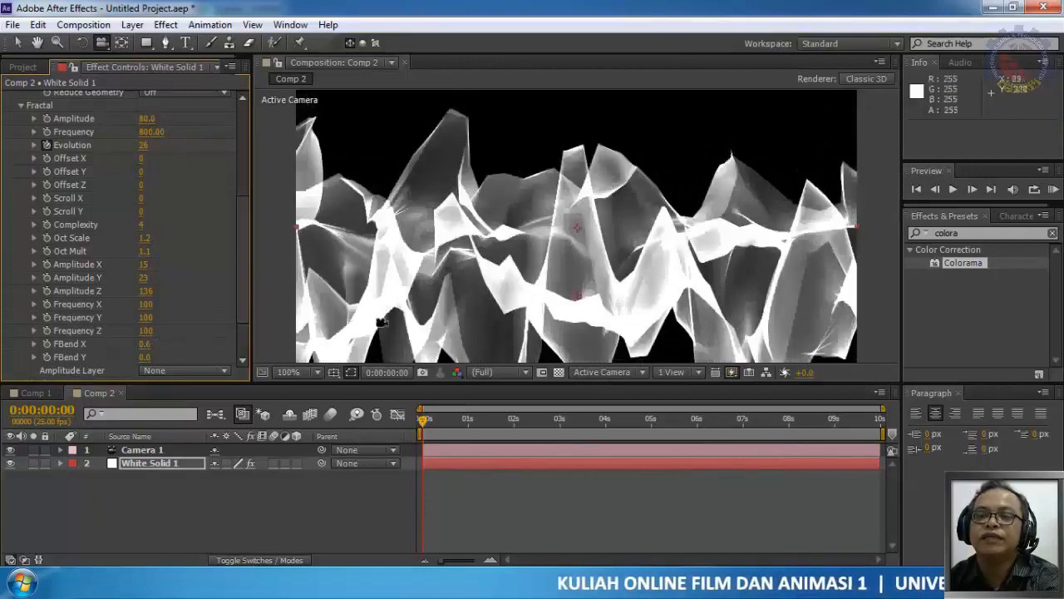
pyautogui.moveTo(148, 345); pyautogui.dragTo(111, 357)
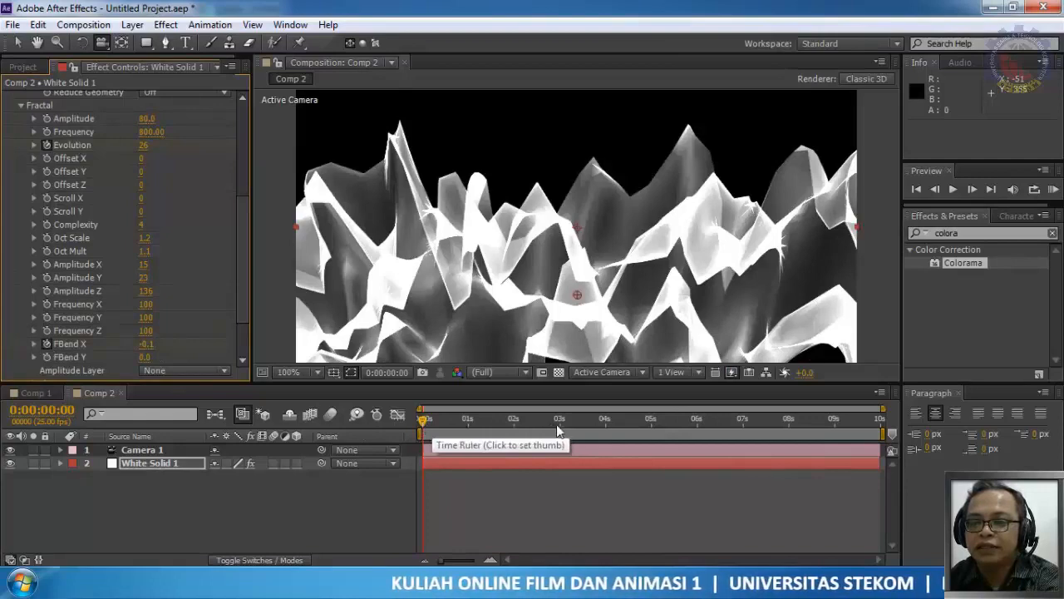
pyautogui.click(513, 420)
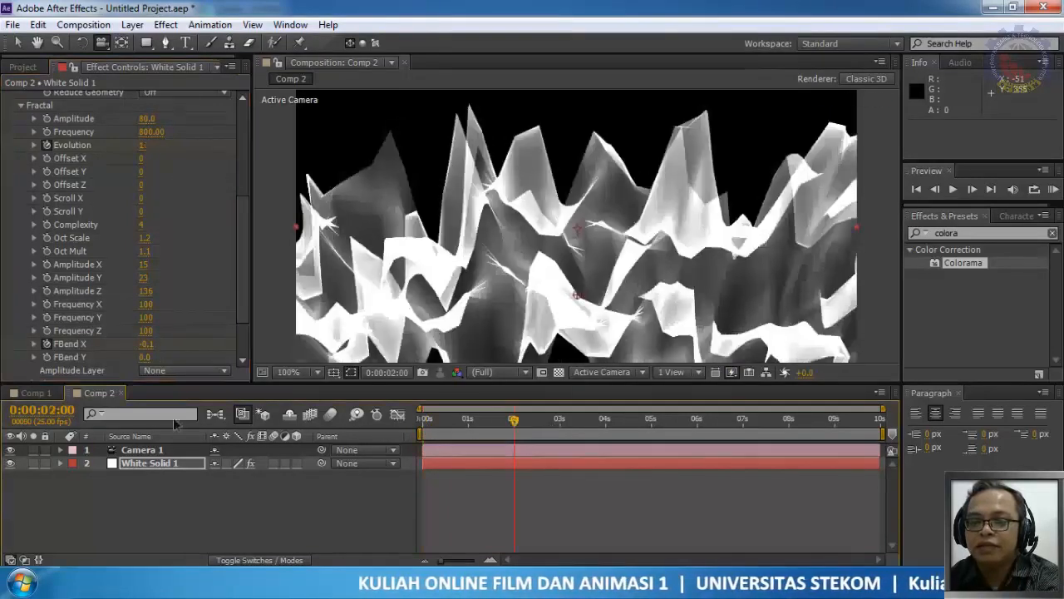
pyautogui.moveTo(150, 350); pyautogui.dragTo(209, 355)
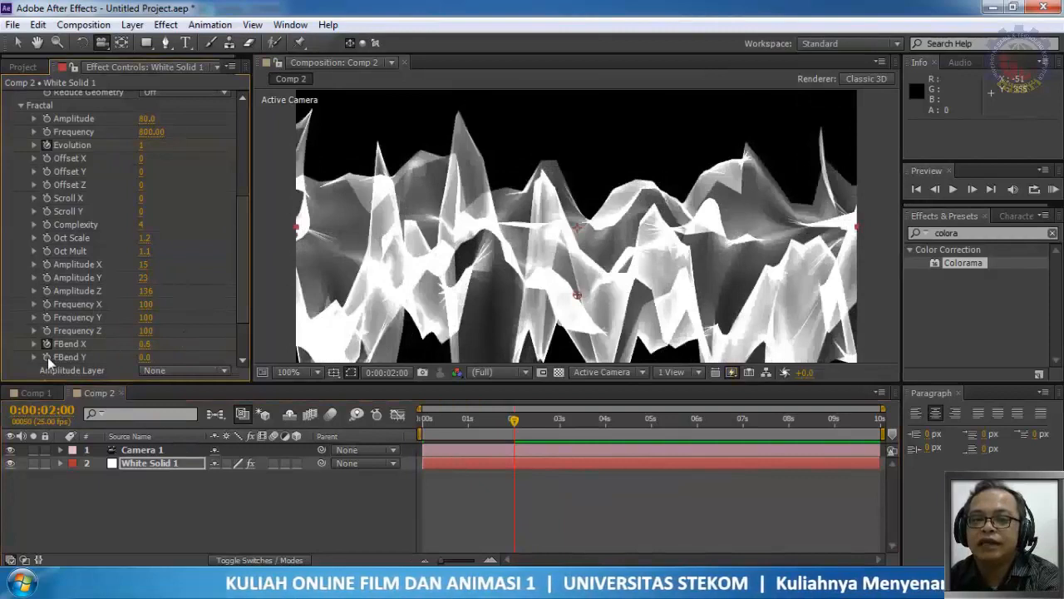
# Return to the first frame and RAM preview the combined Evolution and FBend X animation
pyautogui.click(915, 190)
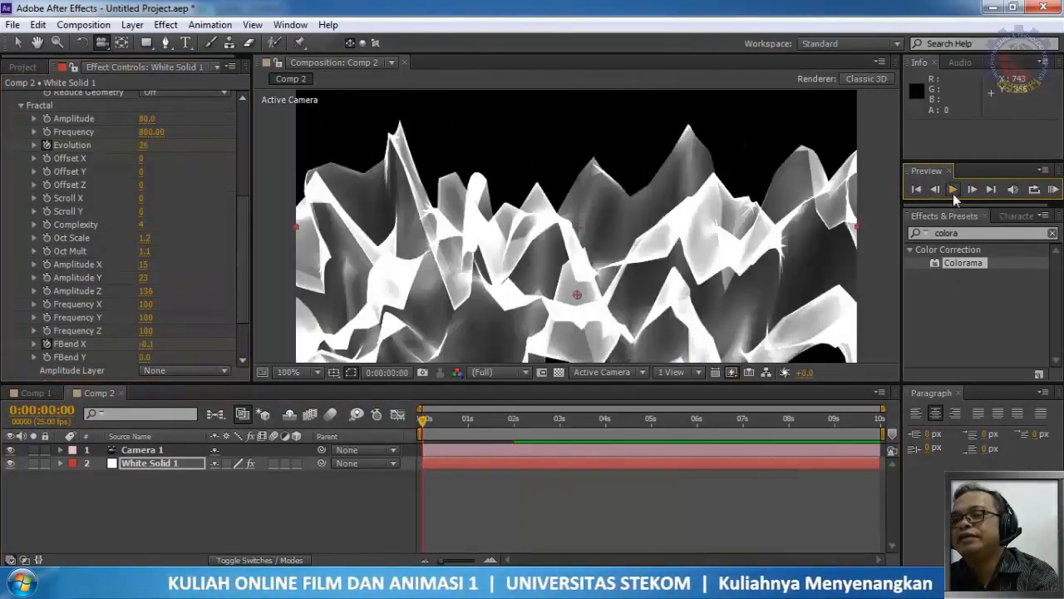
pyautogui.click(953, 189)
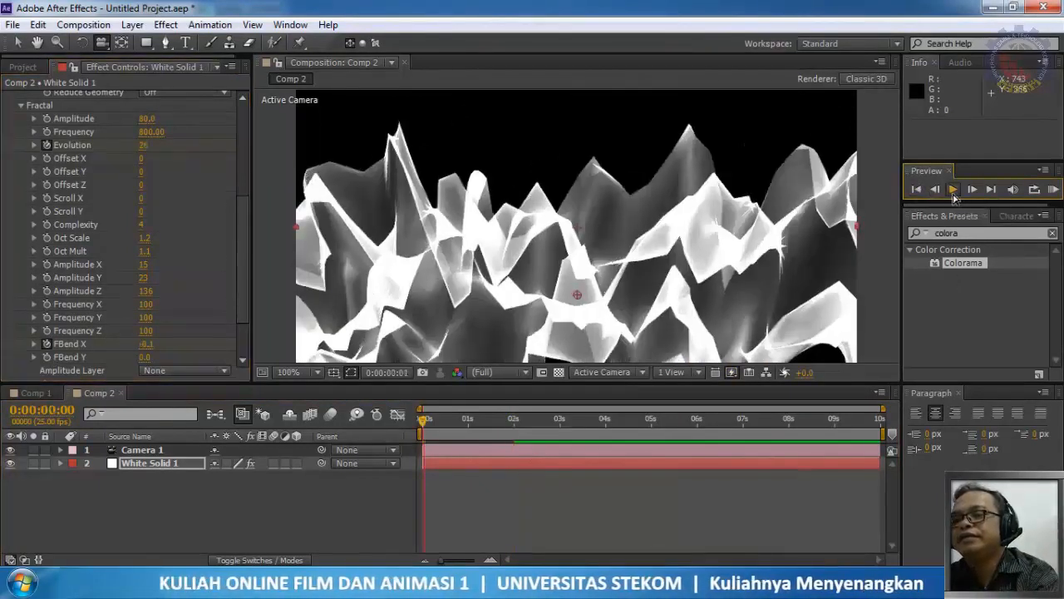
pyautogui.click(1053, 190)
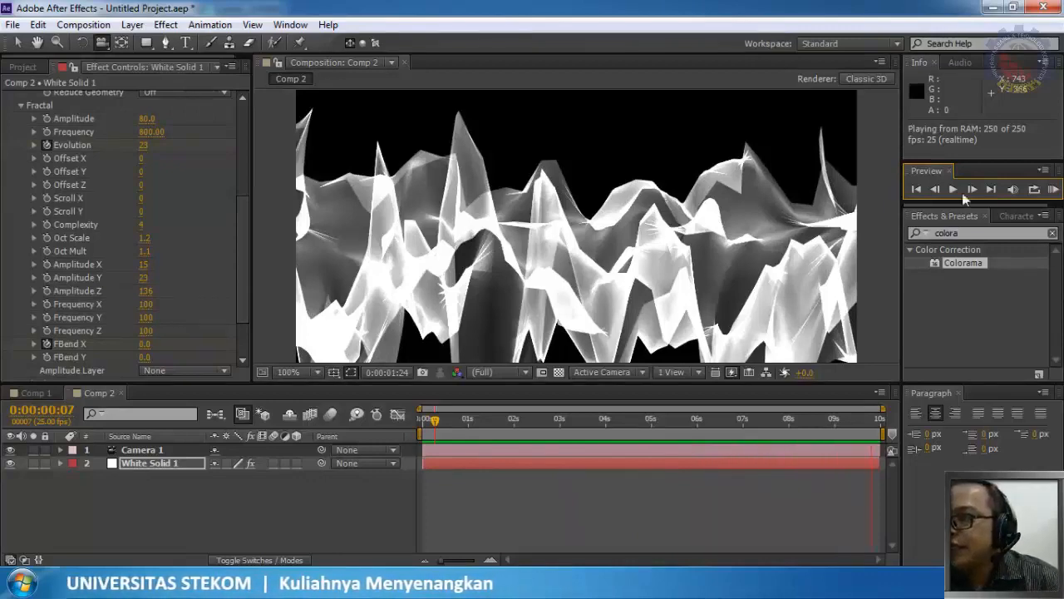
pyautogui.click(1053, 191)
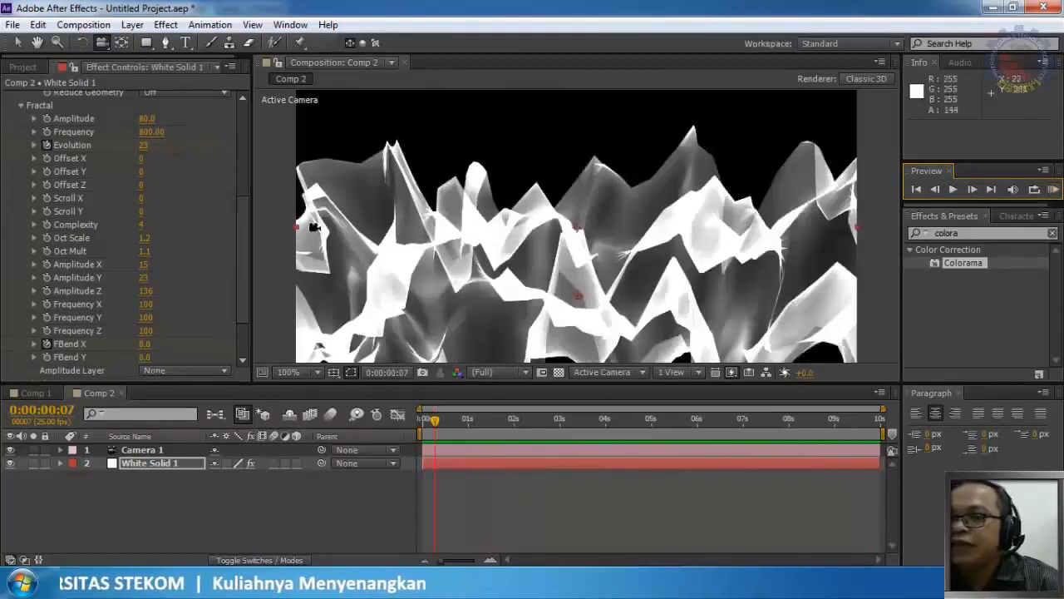
# In the Mir Shader settings, set Normal Affect to 20 and Density Affect to 100
pyautogui.scroll(-3, 238, 271)
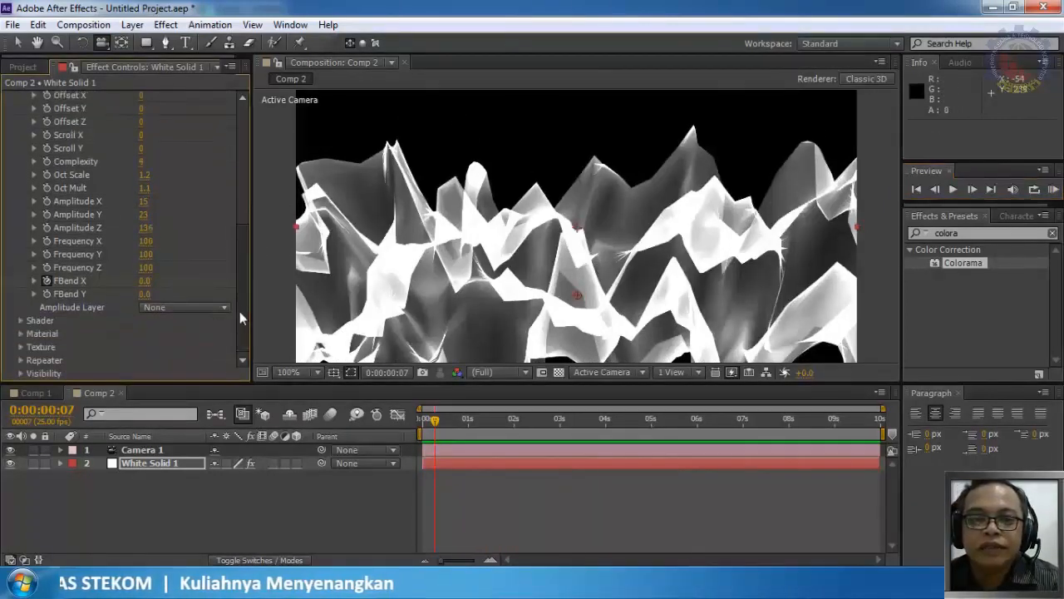
pyautogui.click(21, 320)
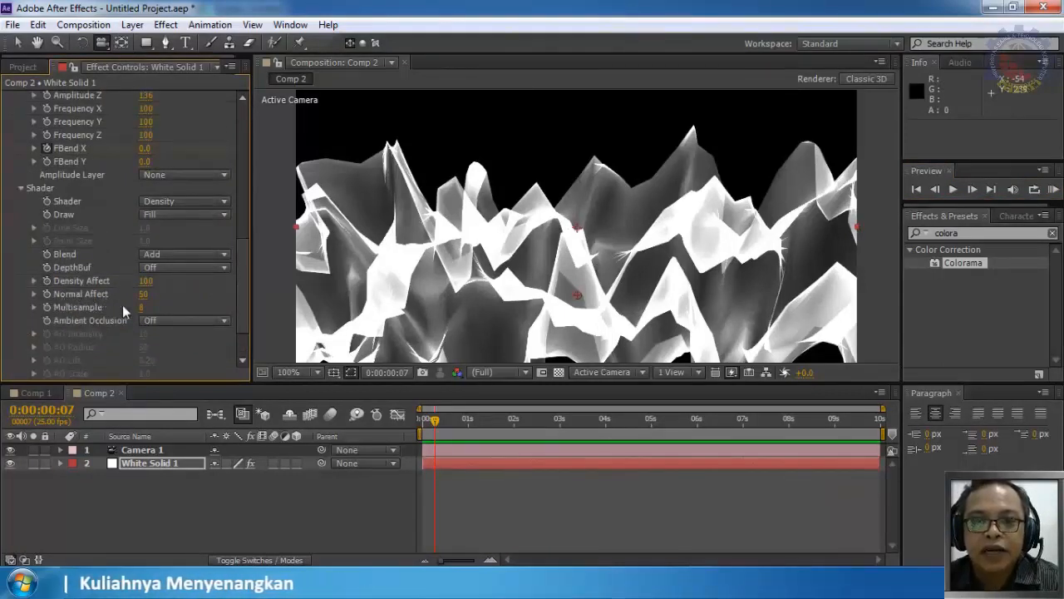
pyautogui.click(143, 294)
pyautogui.write('20')
pyautogui.press('Return')
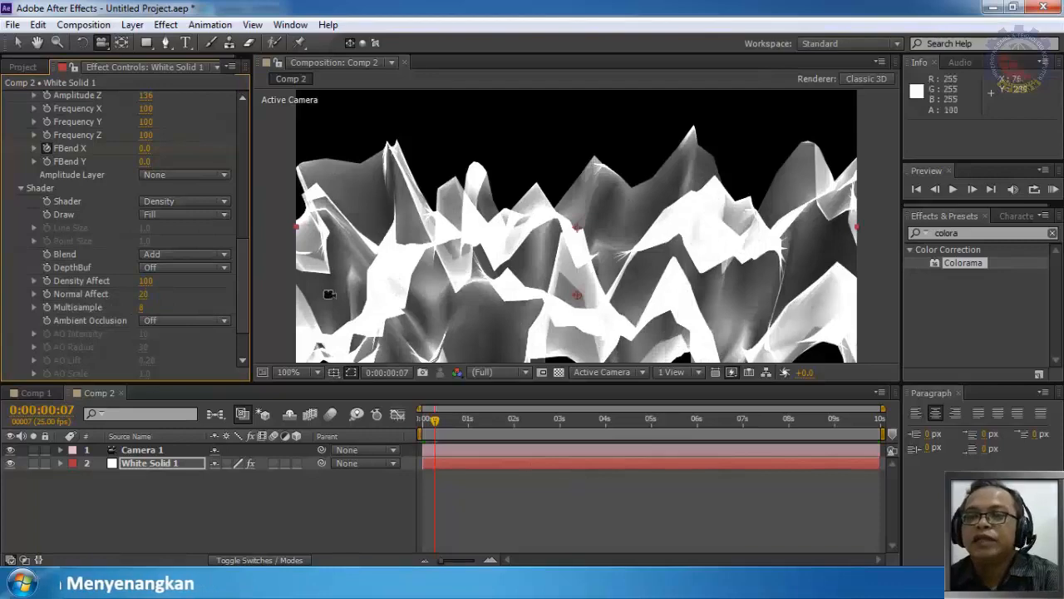
pyautogui.moveTo(143, 281); pyautogui.dragTo(181, 286)
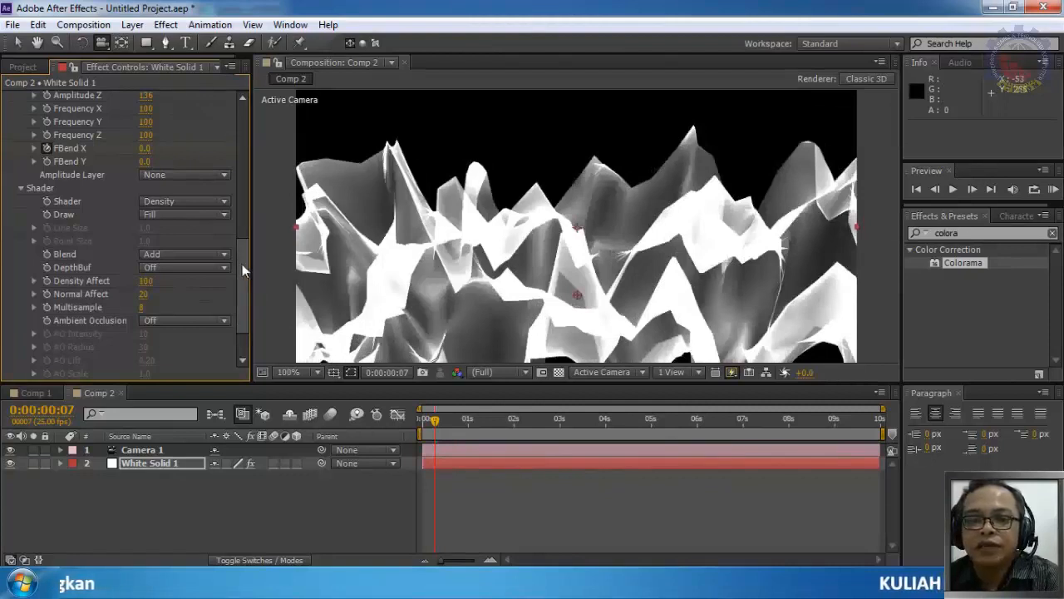
# In the Mir Material settings, lower Opacity to 28
pyautogui.scroll(-2, 242, 263)
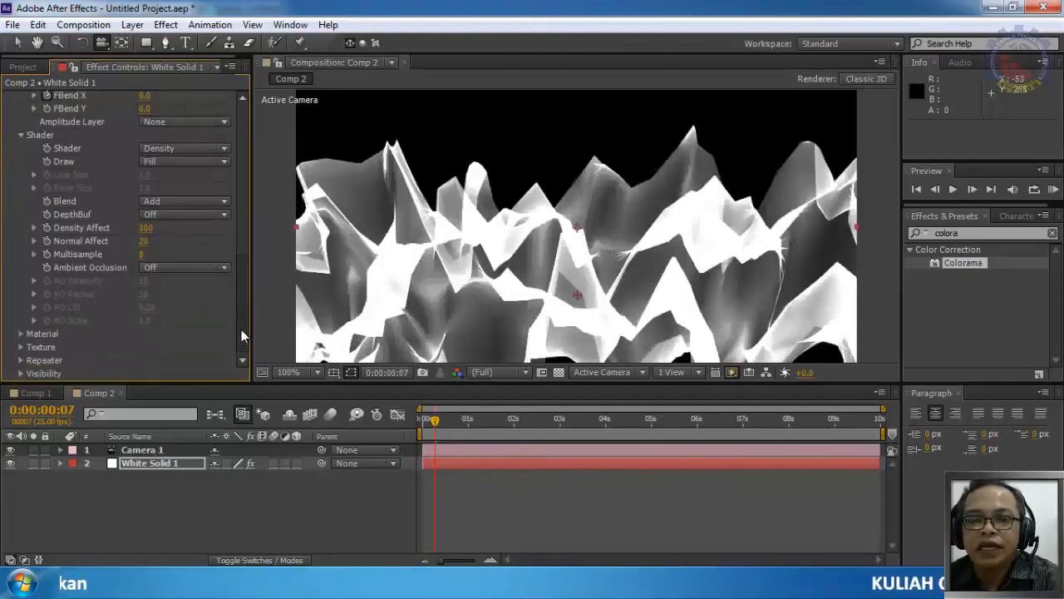
pyautogui.click(20, 334)
pyautogui.scroll(-3, 99, 338)
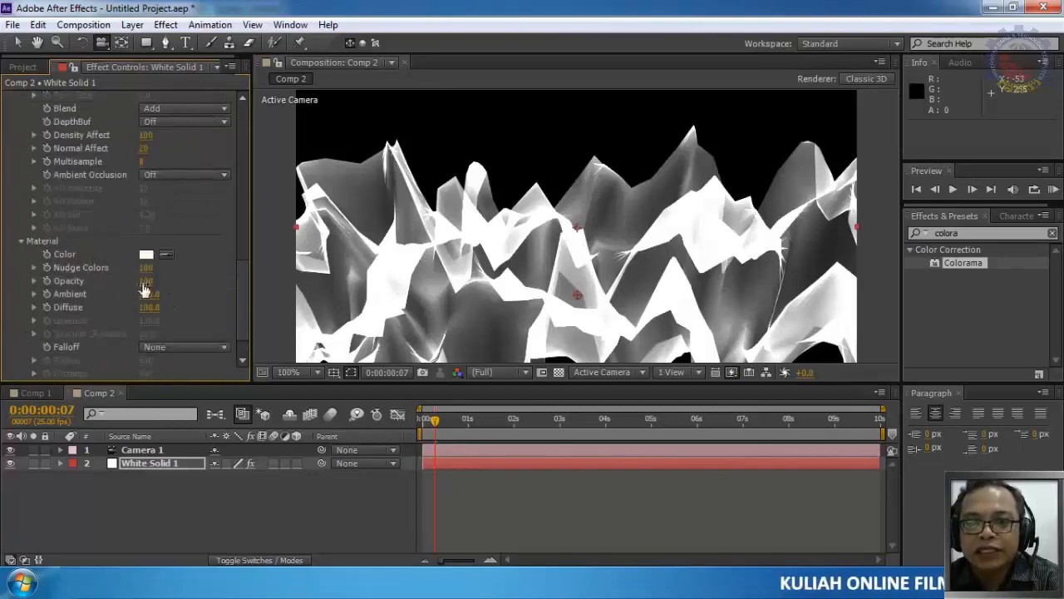
pyautogui.moveTo(151, 285); pyautogui.dragTo(105, 291)
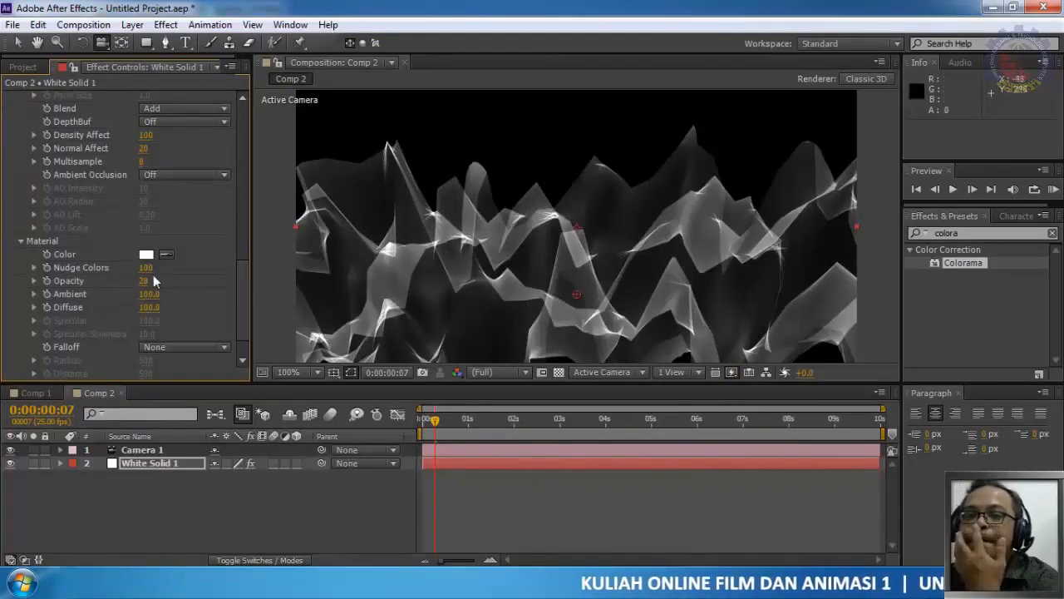
# Change the Mir Material color to a bright red
pyautogui.click(146, 255)
pyautogui.moveTo(538, 267); pyautogui.dragTo(556, 180)
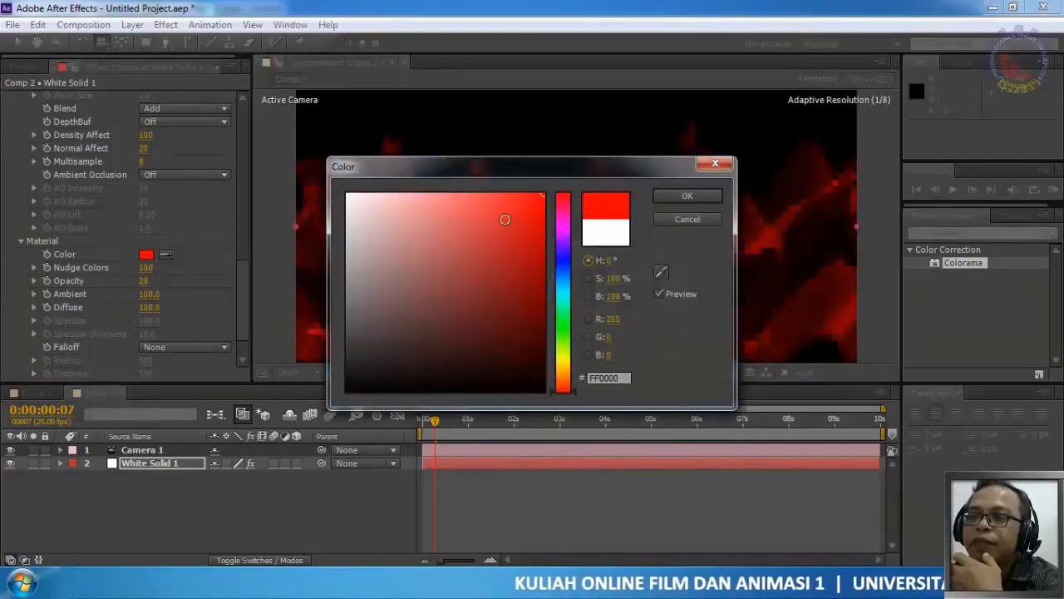
pyautogui.moveTo(504, 216); pyautogui.dragTo(511, 188)
pyautogui.click(689, 196)
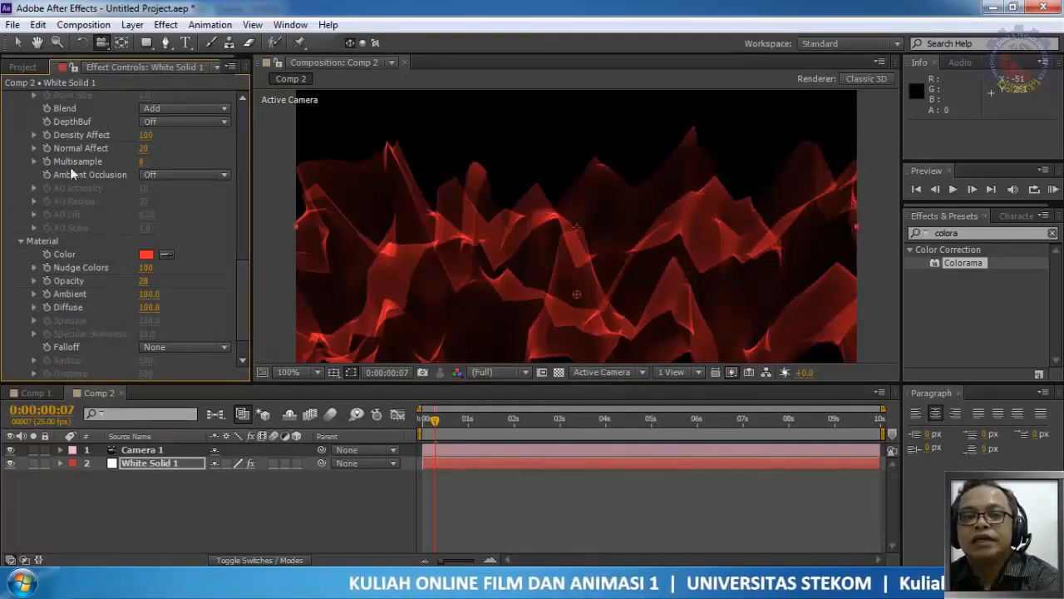
# Add Comp 1 as the top layer of Comp 2 and turn off its visibility
pyautogui.click(20, 70)
pyautogui.moveTo(53, 205); pyautogui.dragTo(81, 451)
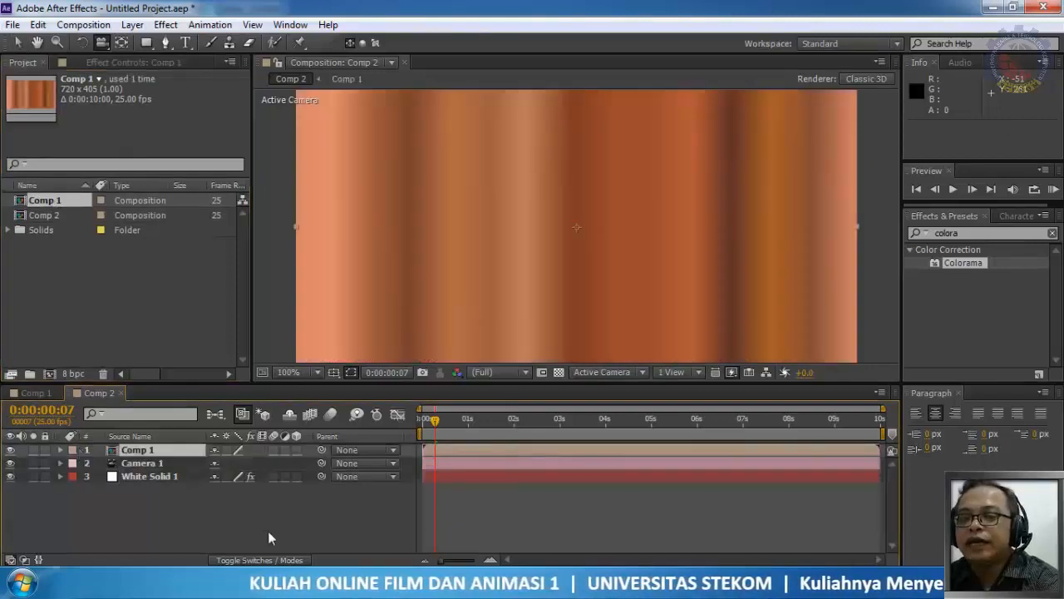
pyautogui.click(10, 449)
# Rename the White Solid 1 layer as MIR
pyautogui.click(131, 474)
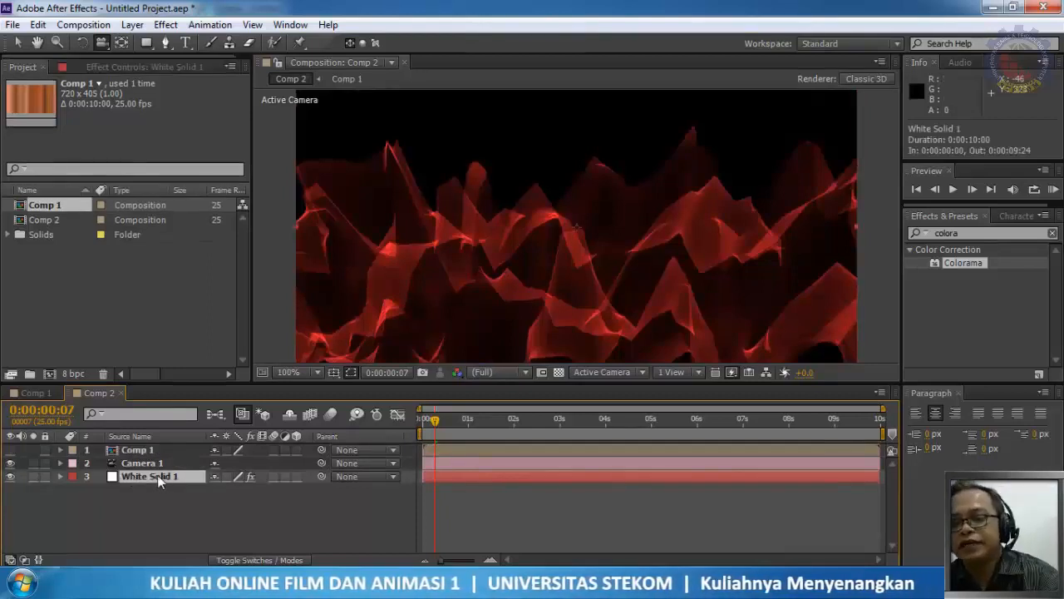
pyautogui.press('Return')
pyautogui.write('MIR')
pyautogui.press('Return')
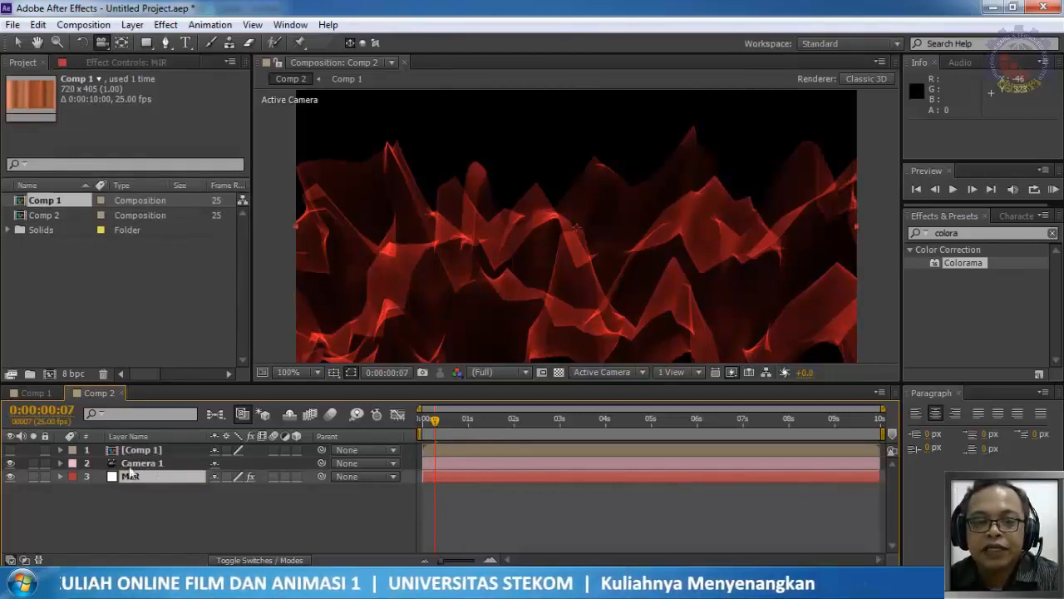
# In the MIR layer's Texture settings, choose Comp 1 as the Texture Layer
pyautogui.click(111, 62)
pyautogui.moveTo(247, 180); pyautogui.dragTo(256, 356)
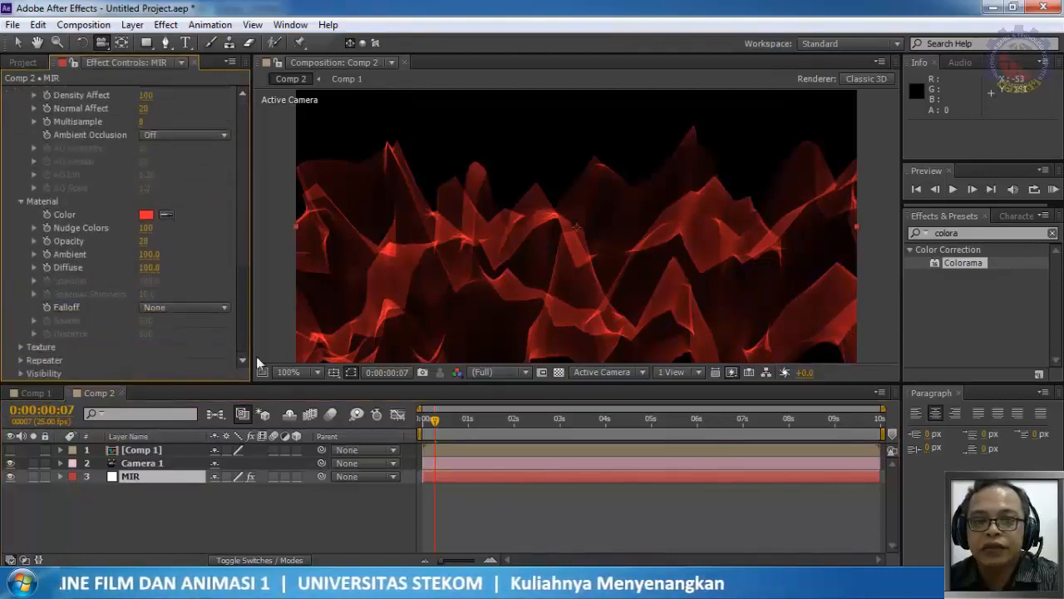
pyautogui.click(19, 346)
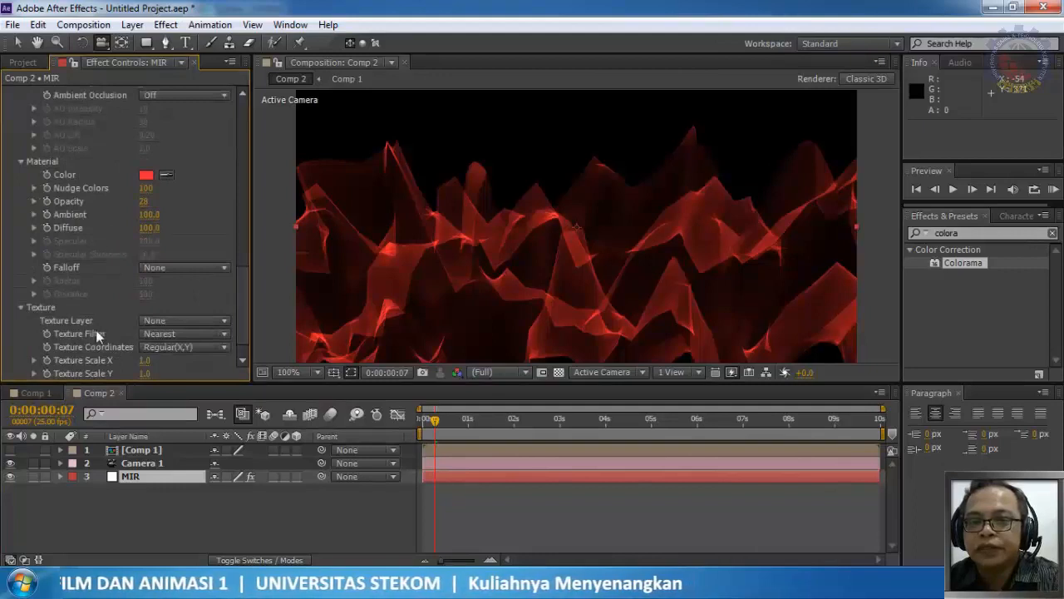
pyautogui.click(199, 323)
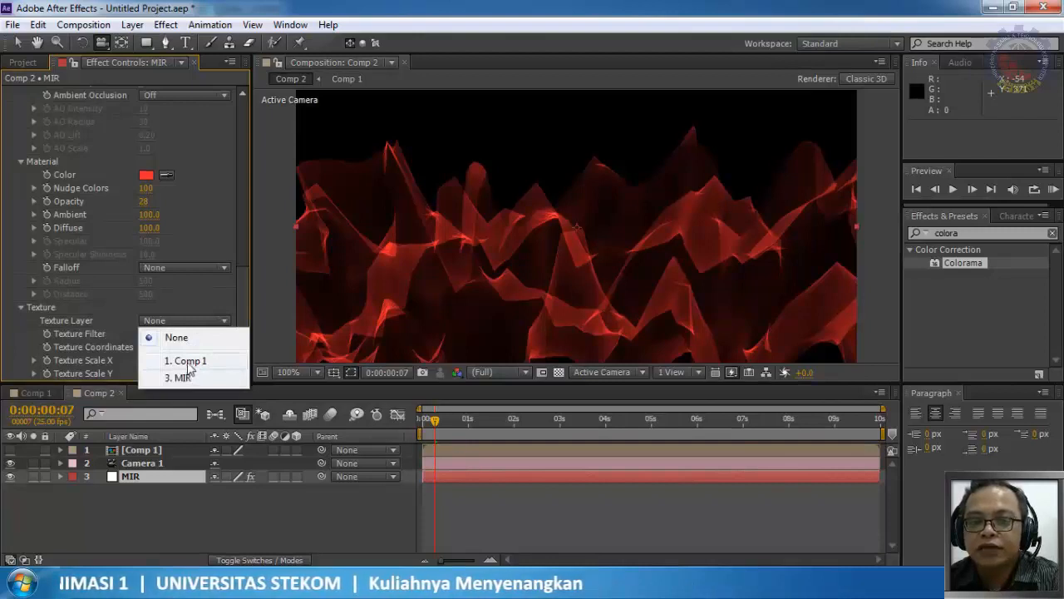
pyautogui.click(188, 361)
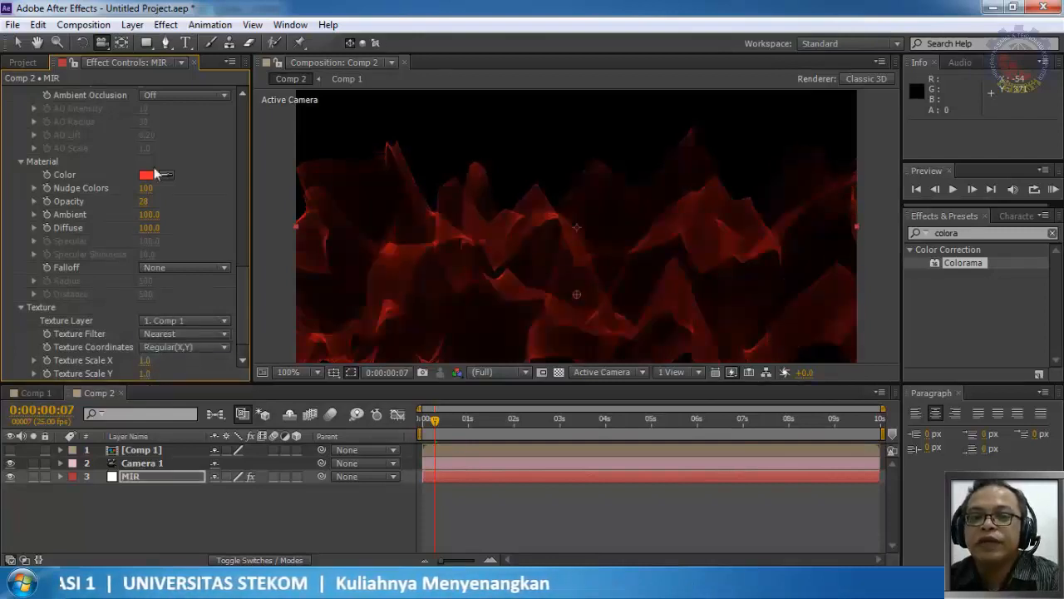
# Set the Mir Material color to white so the Comp 1 texture colours the surface
pyautogui.click(150, 175)
pyautogui.moveTo(353, 259); pyautogui.dragTo(299, 154)
pyautogui.click(687, 196)
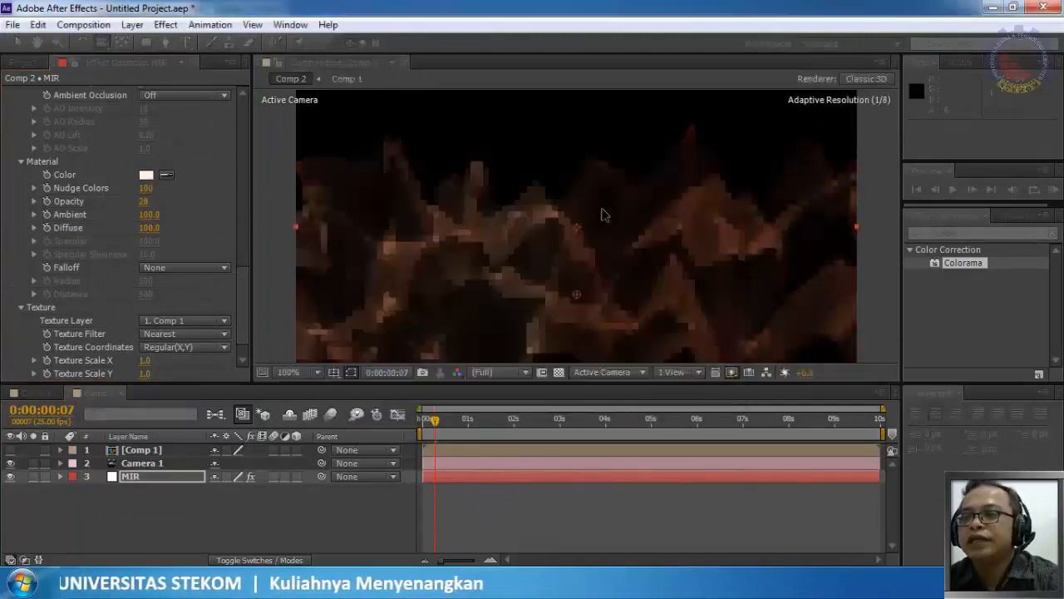
pyautogui.scroll(-2, 604, 214)
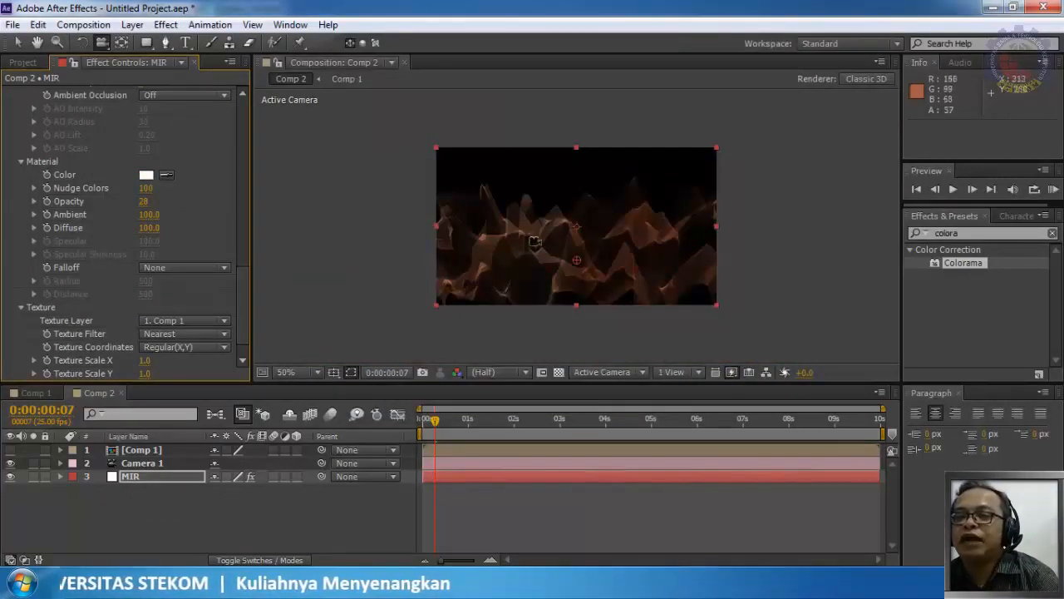
pyautogui.scroll(2, 602, 225)
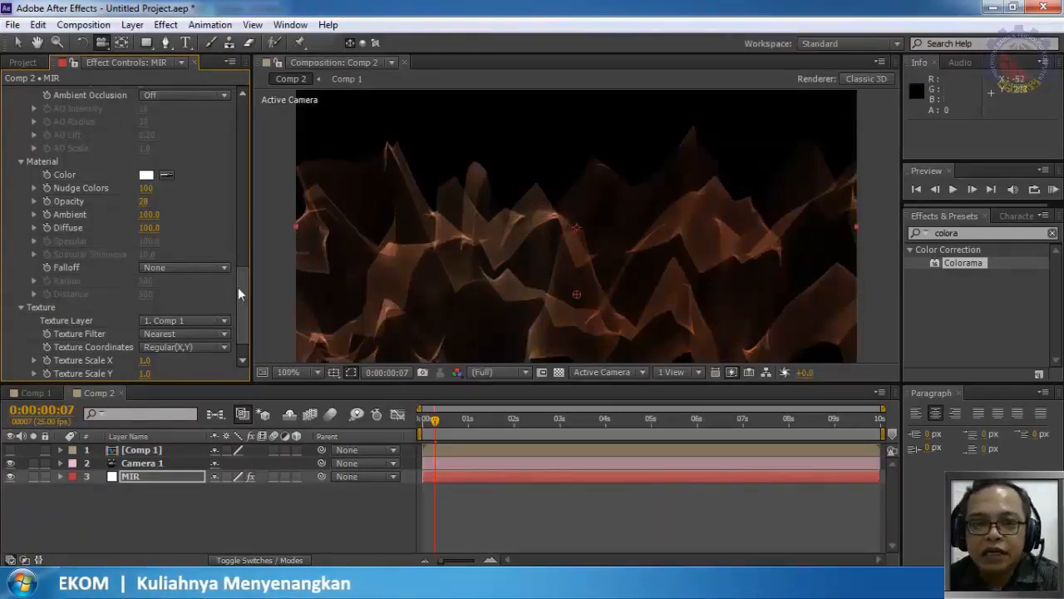
# Reduce the Mir Material's Diffuse value to 0
pyautogui.scroll(4, 235, 285)
pyautogui.scroll(-5, 235, 264)
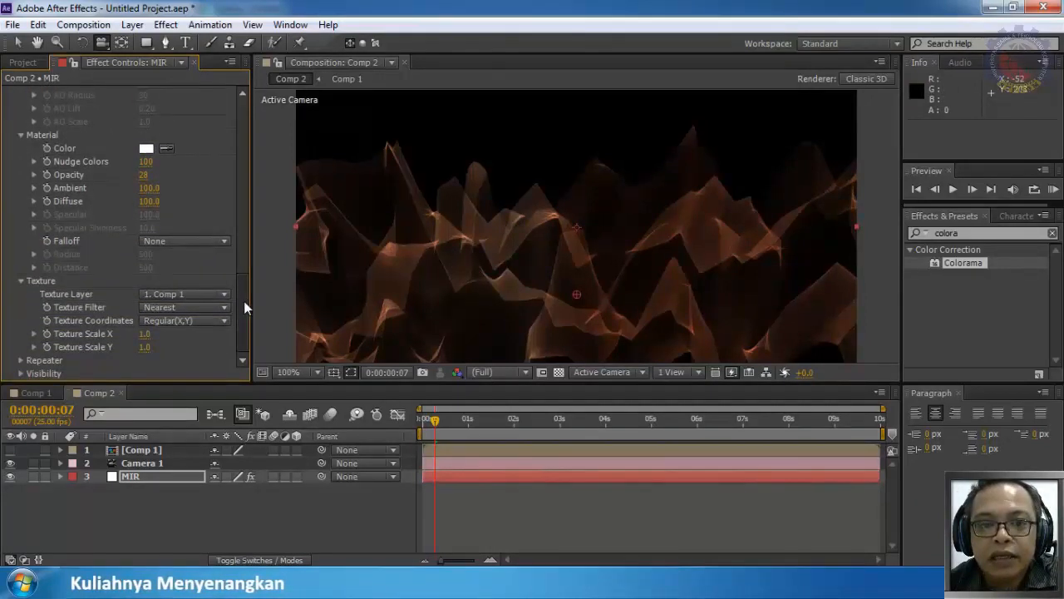
pyautogui.moveTo(146, 201); pyautogui.dragTo(131, 208)
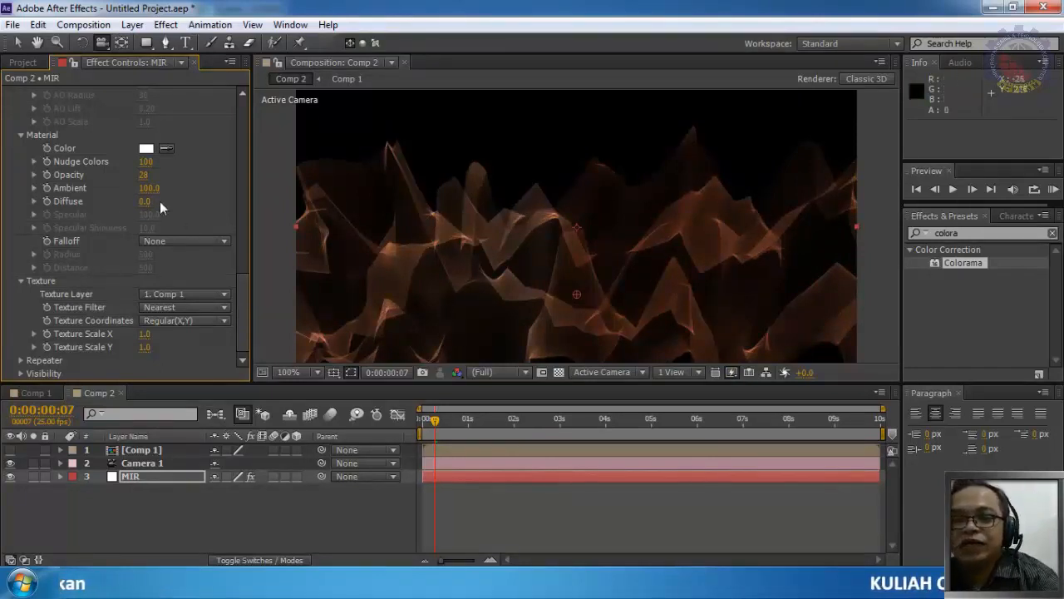
# Review the Mir fractal, shader, material and texture settings, including the available Falloff options
pyautogui.scroll(2, 155, 206)
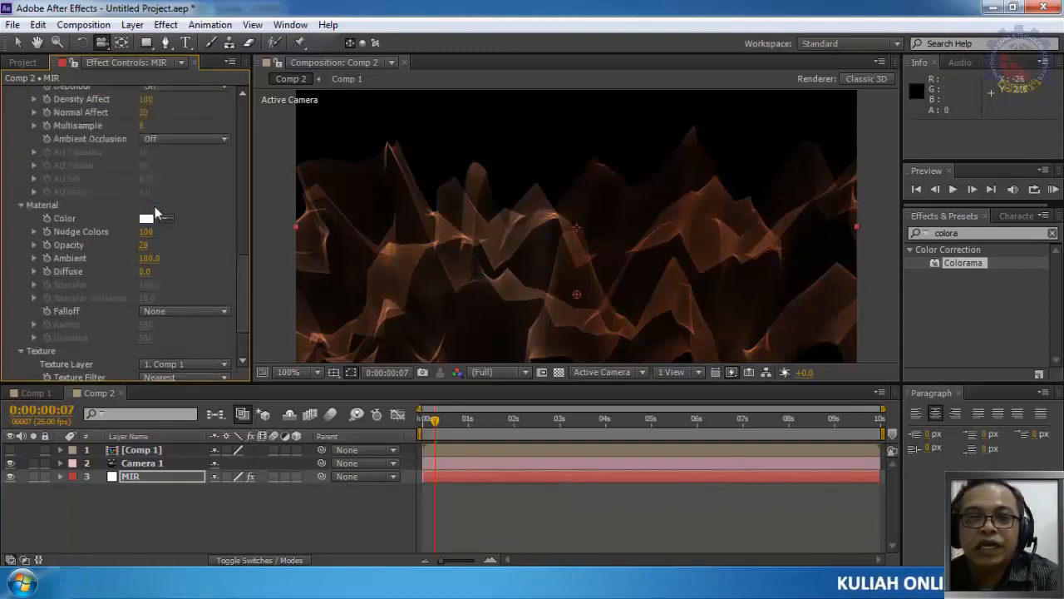
pyautogui.scroll(2, 155, 212)
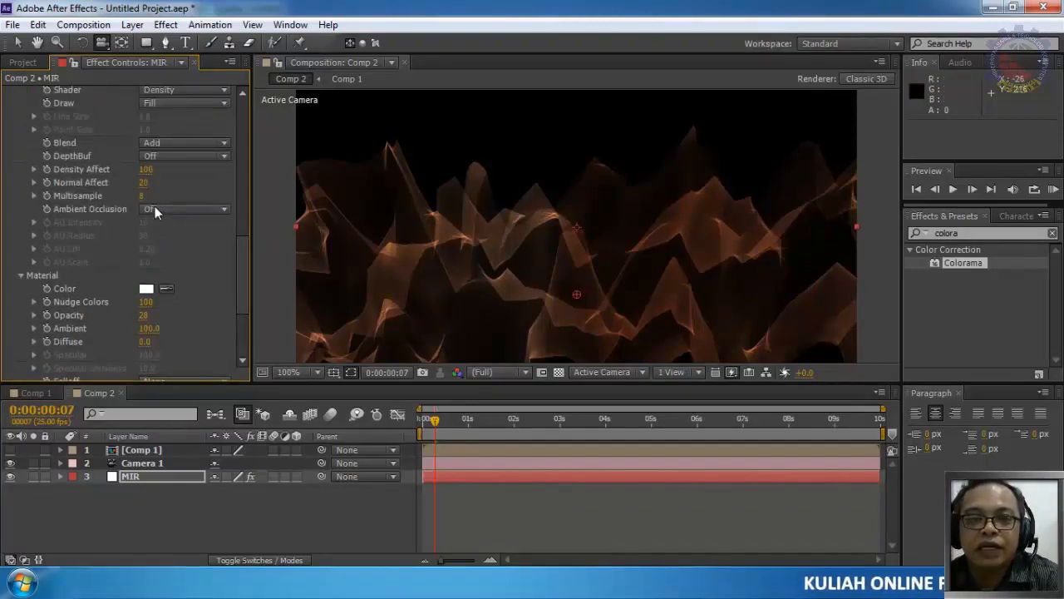
pyautogui.scroll(6, 155, 206)
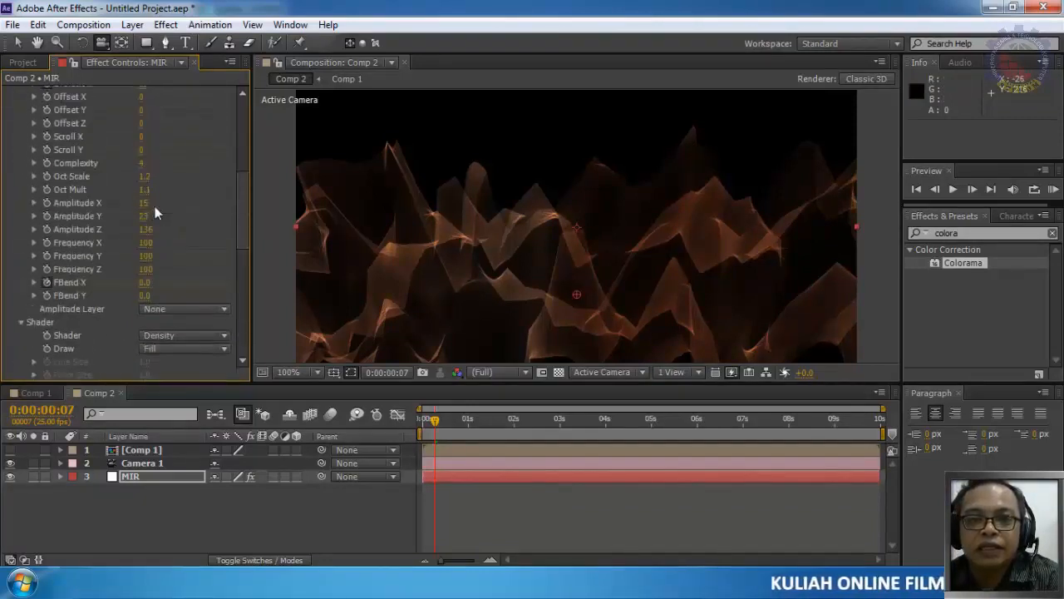
pyautogui.scroll(2, 155, 213)
pyautogui.scroll(-10, 154, 213)
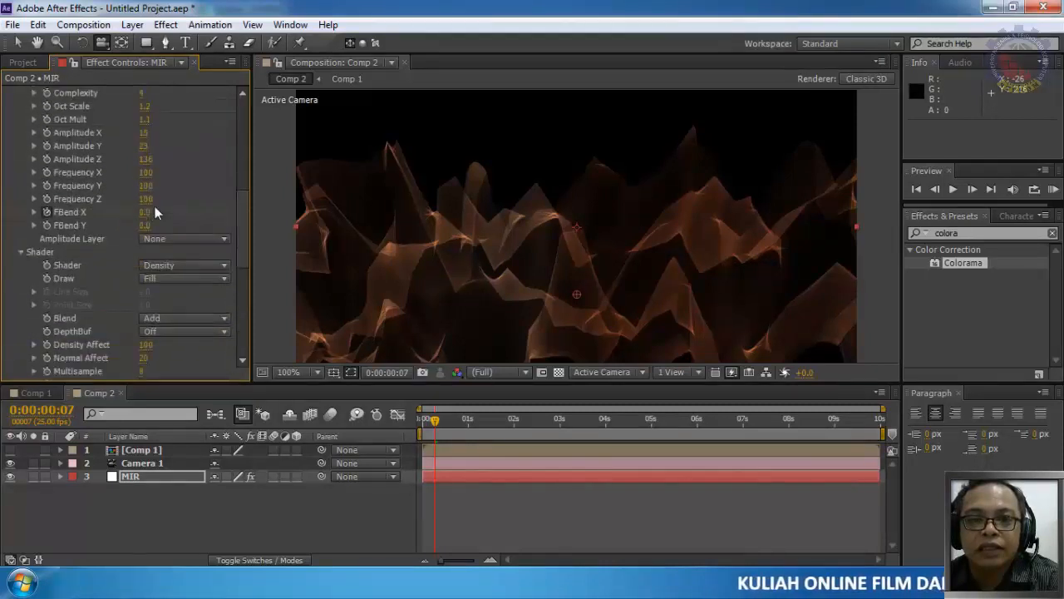
pyautogui.scroll(11, 155, 212)
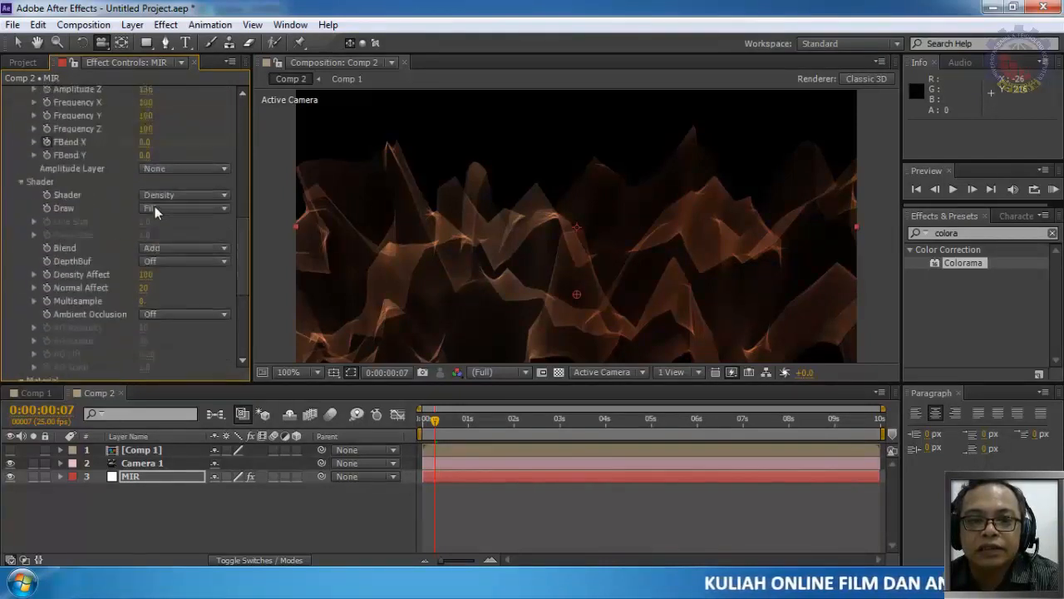
pyautogui.scroll(-5, 155, 213)
pyautogui.scroll(-5, 154, 211)
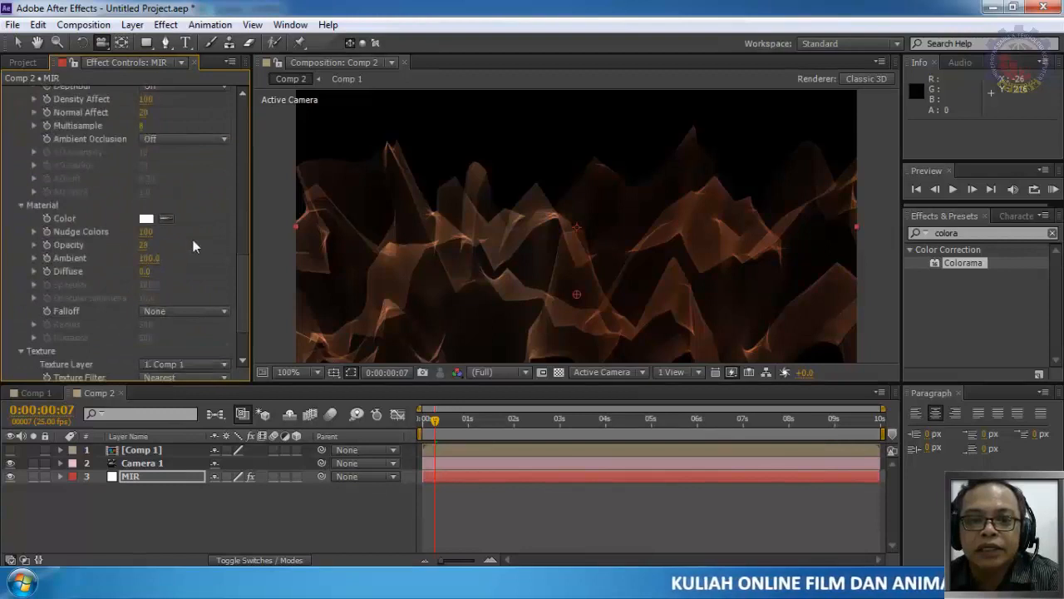
pyautogui.scroll(-1, 190, 248)
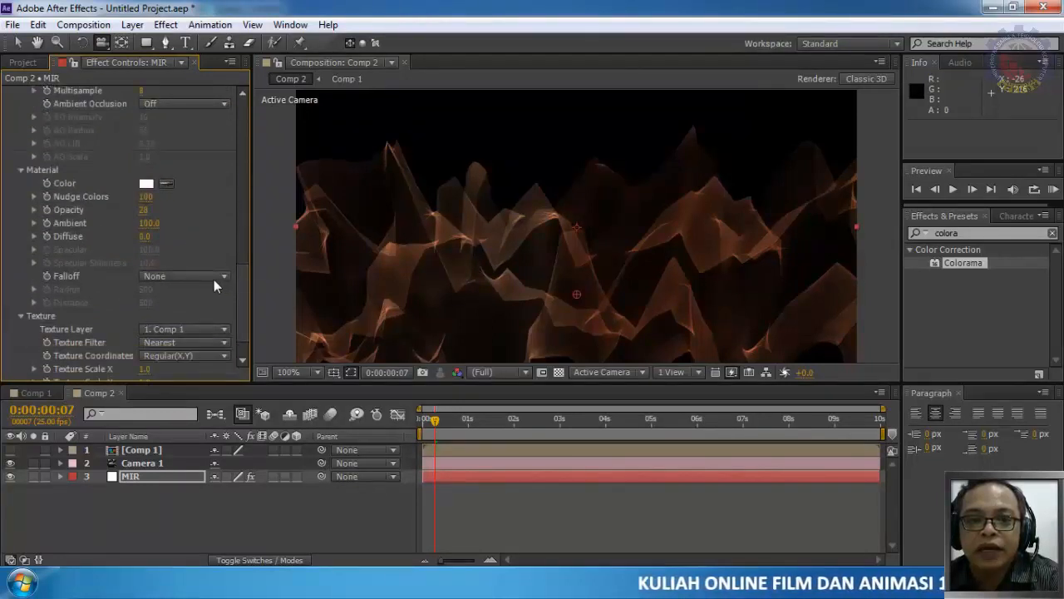
pyautogui.click(214, 283)
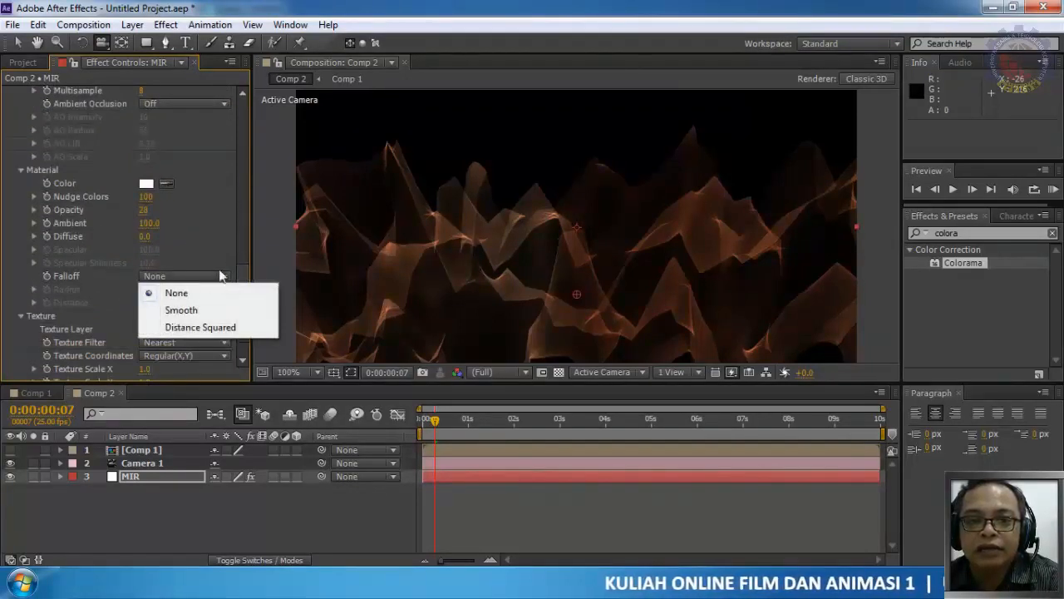
pyautogui.scroll(-2, 242, 274)
# In the Mir Shader settings, set Draw to Front Fill, Back Wire and Line Size to 1.5
pyautogui.scroll(5, 229, 287)
pyautogui.scroll(3, 225, 290)
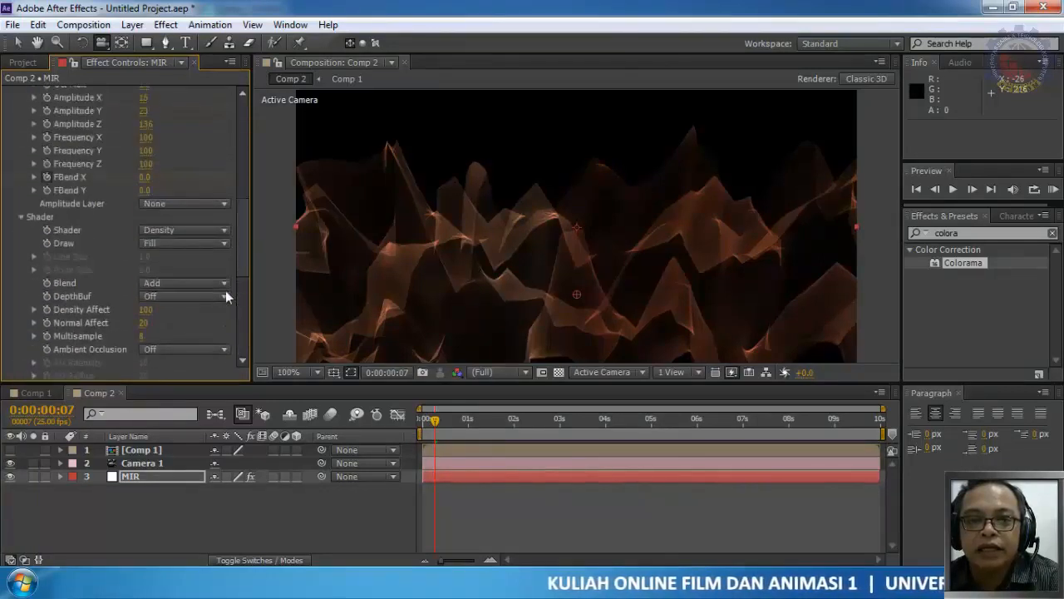
pyautogui.click(183, 243)
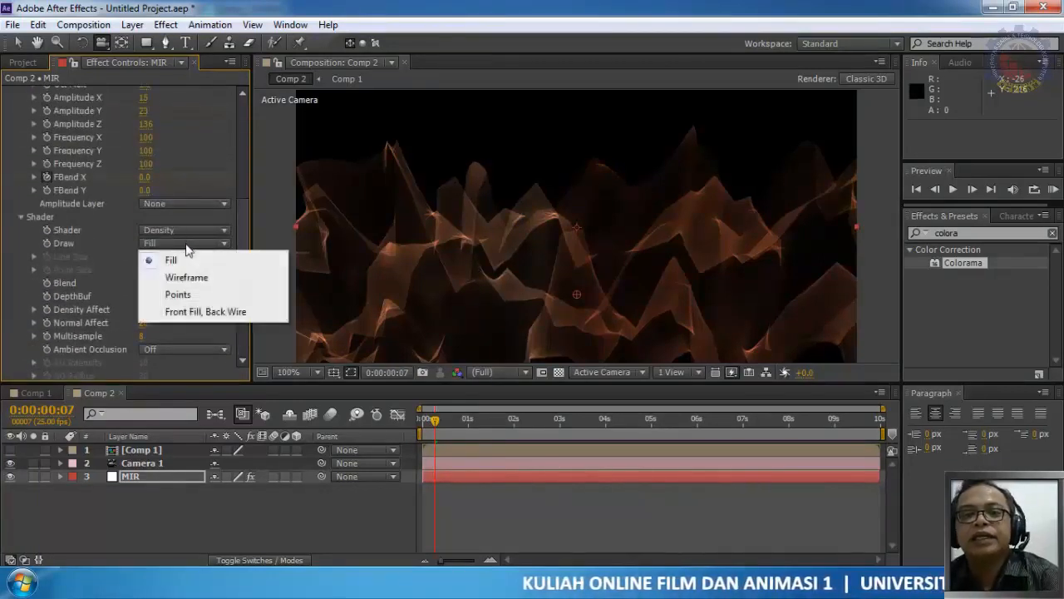
pyautogui.click(188, 312)
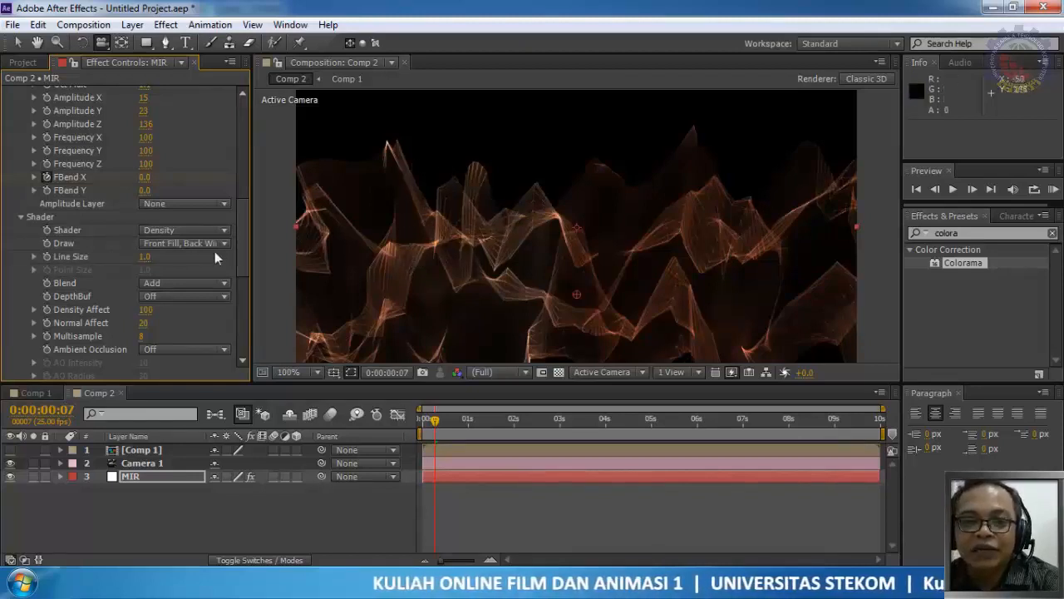
pyautogui.click(145, 257)
pyautogui.write('1')
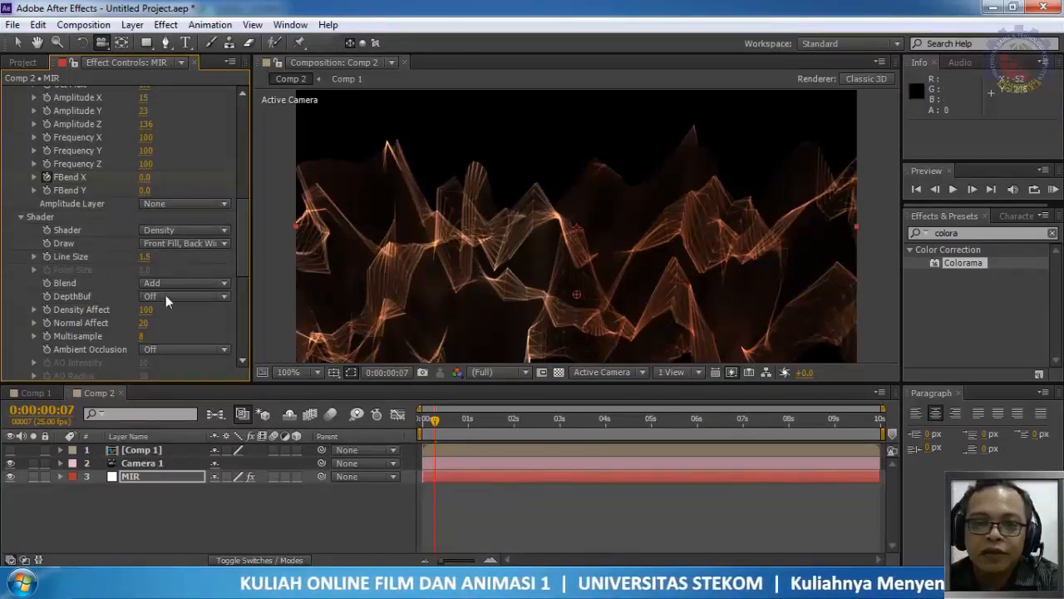
# Set the Mir shader's Blend mode to Super Add and turn DepthBuf on
pyautogui.click(173, 282)
pyautogui.click(189, 349)
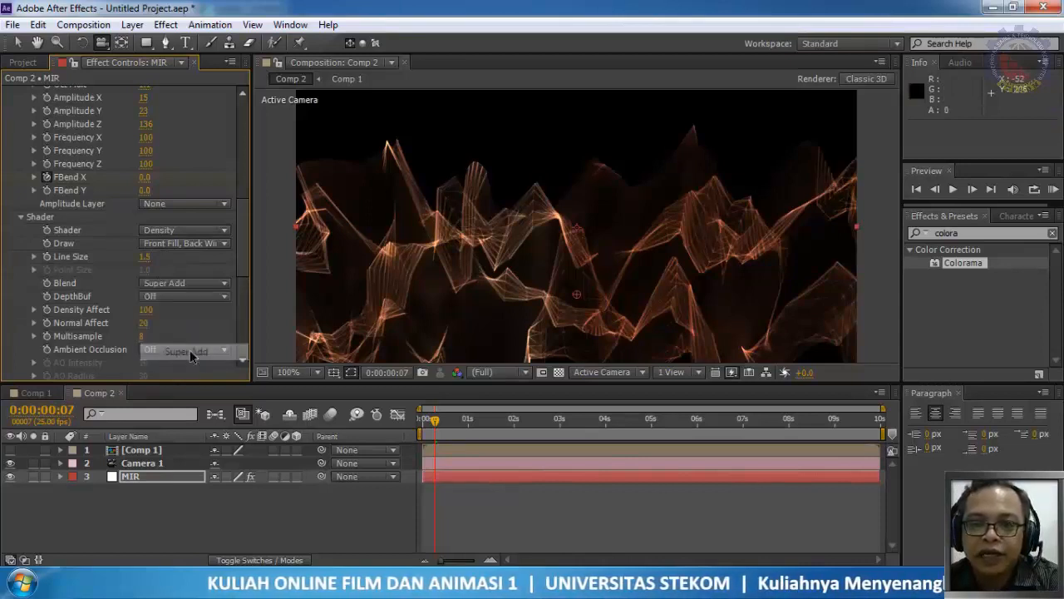
pyautogui.click(167, 295)
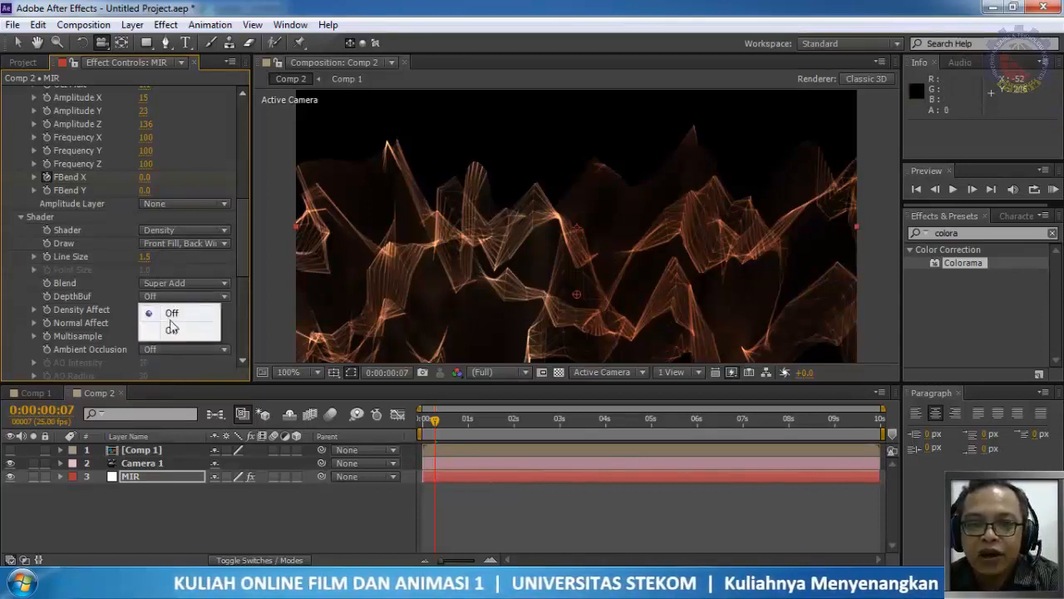
pyautogui.click(170, 326)
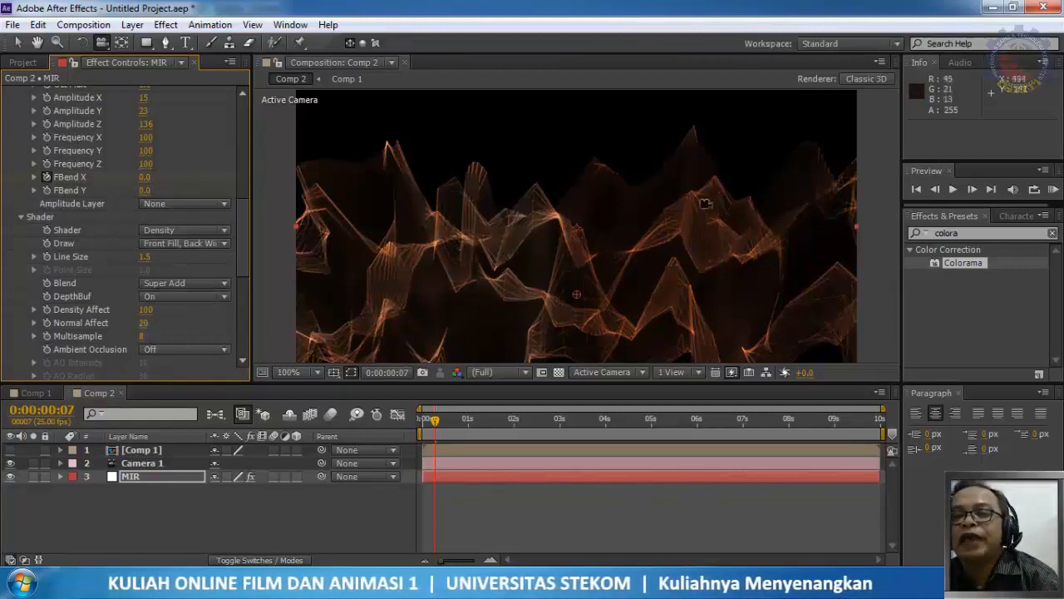
# Find the Stylize Glow effect and apply it to the MIR layer
pyautogui.click(929, 235)
pyautogui.write('glow')
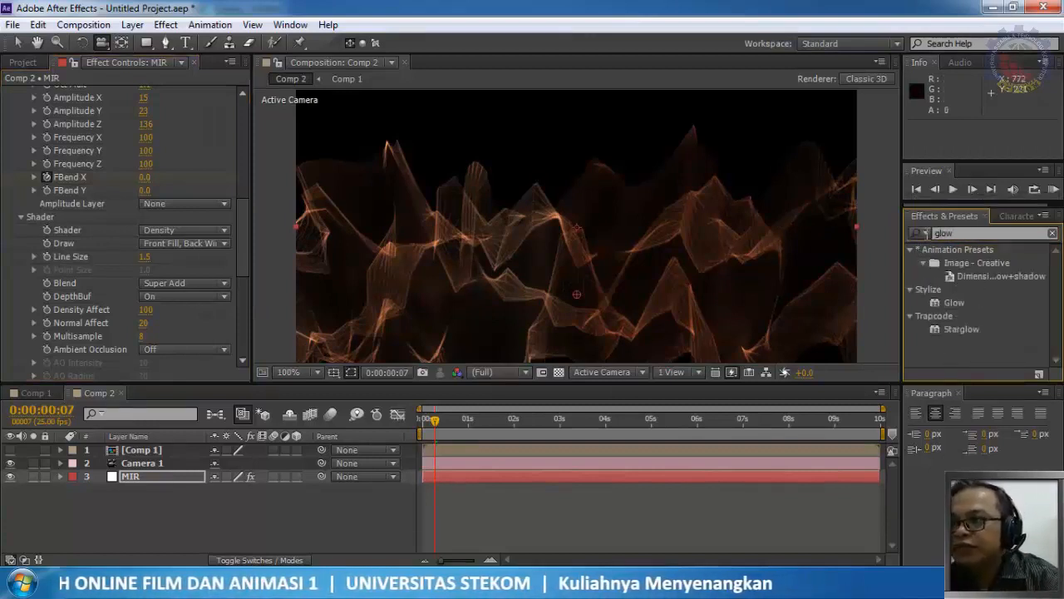
pyautogui.click(954, 306)
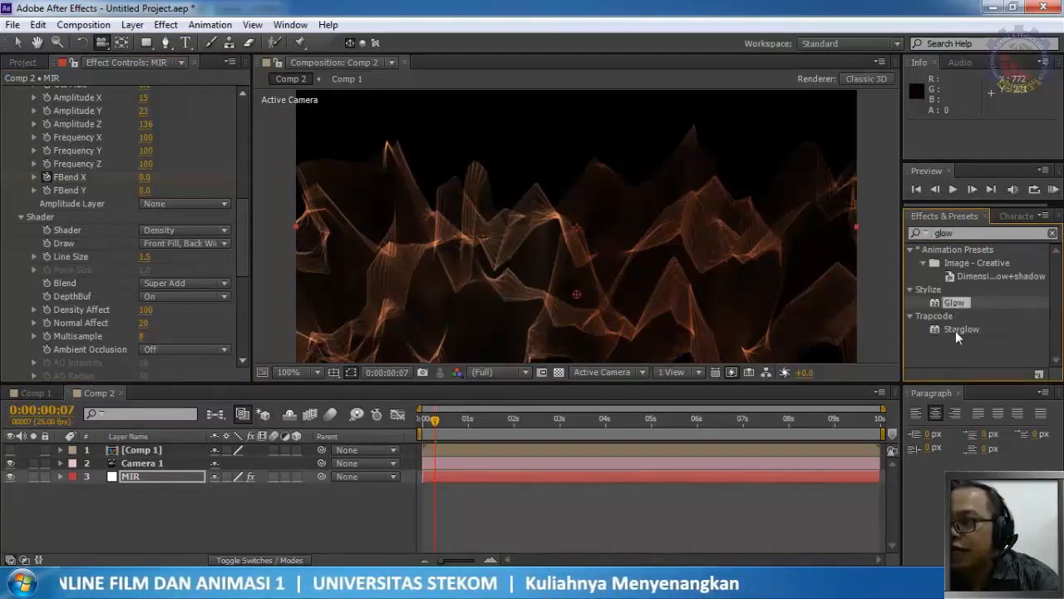
pyautogui.moveTo(953, 302); pyautogui.dragTo(672, 281)
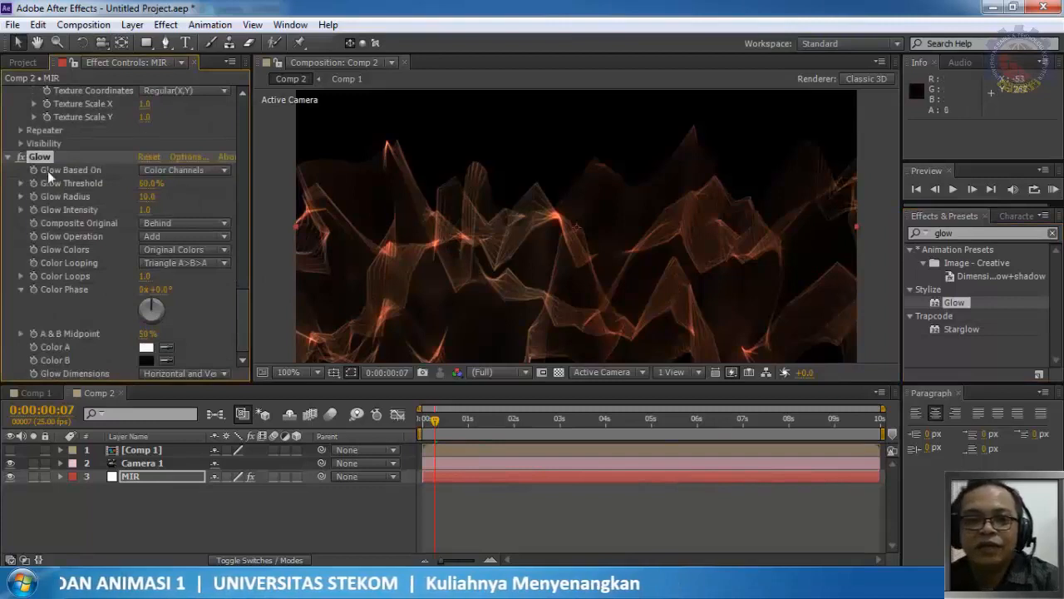
# Set the MIR layer's Glow Radius to 60 and Glow Intensity to 2
pyautogui.click(147, 197)
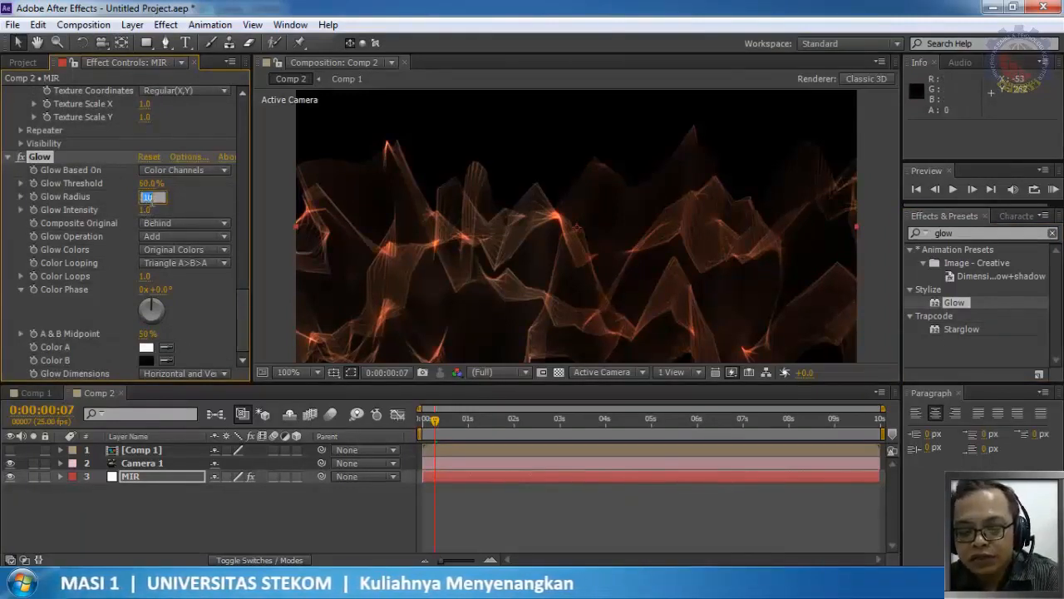
pyautogui.press('Return')
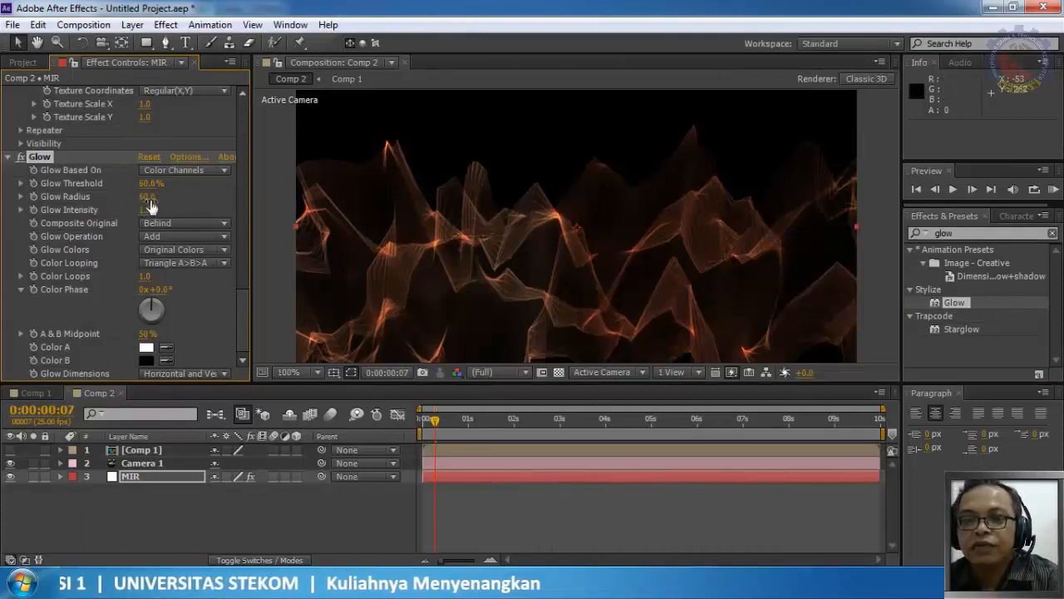
pyautogui.click(146, 211)
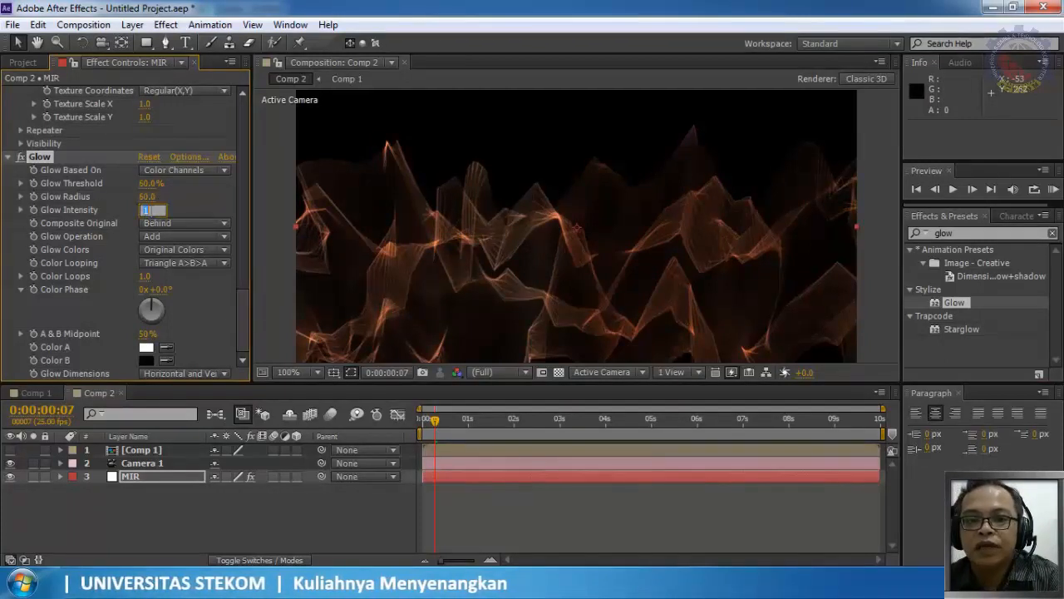
pyautogui.write('2')
pyautogui.press('Return')
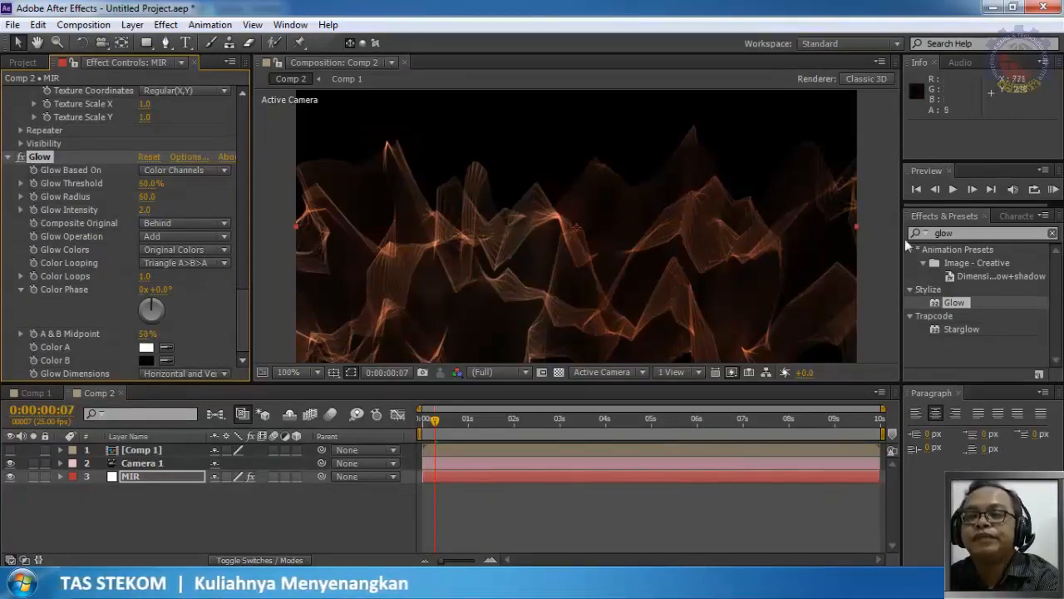
# Play Comp 2 from its first frame to check the glowing surface's animation, and stop the playback
pyautogui.click(917, 191)
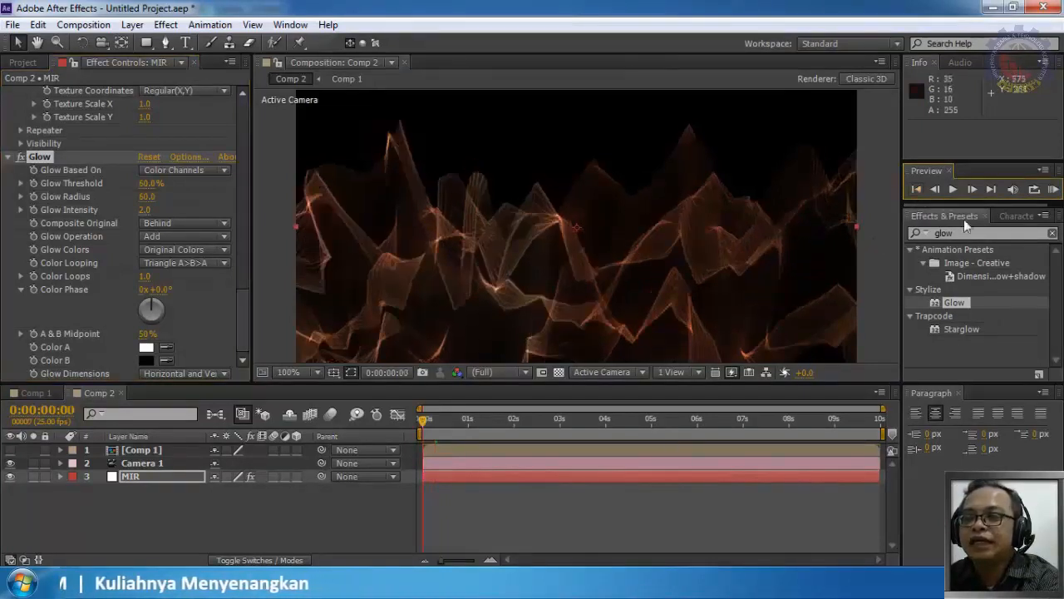
pyautogui.click(953, 190)
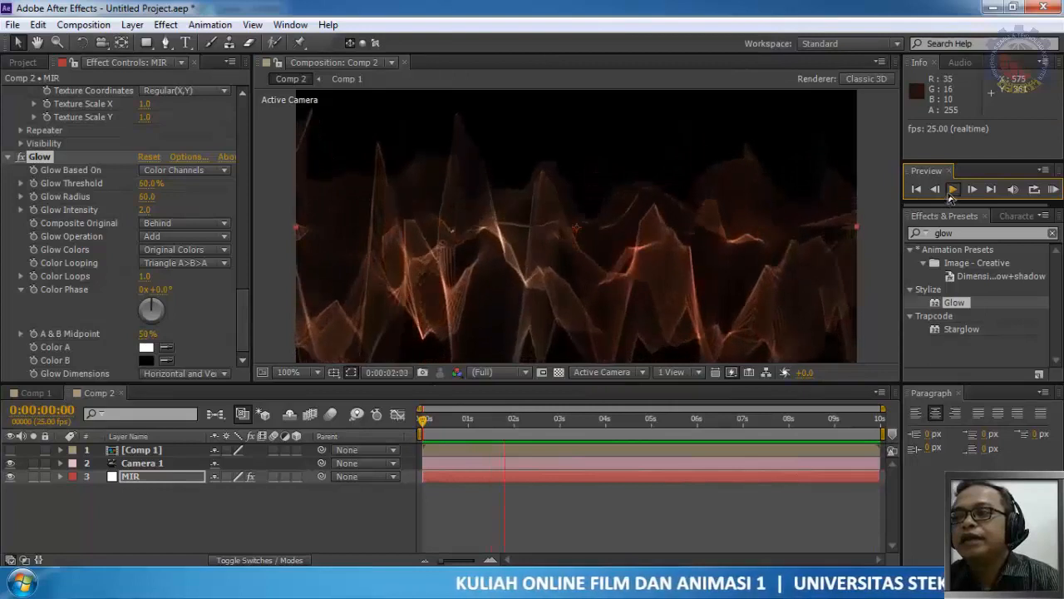
pyautogui.click(953, 188)
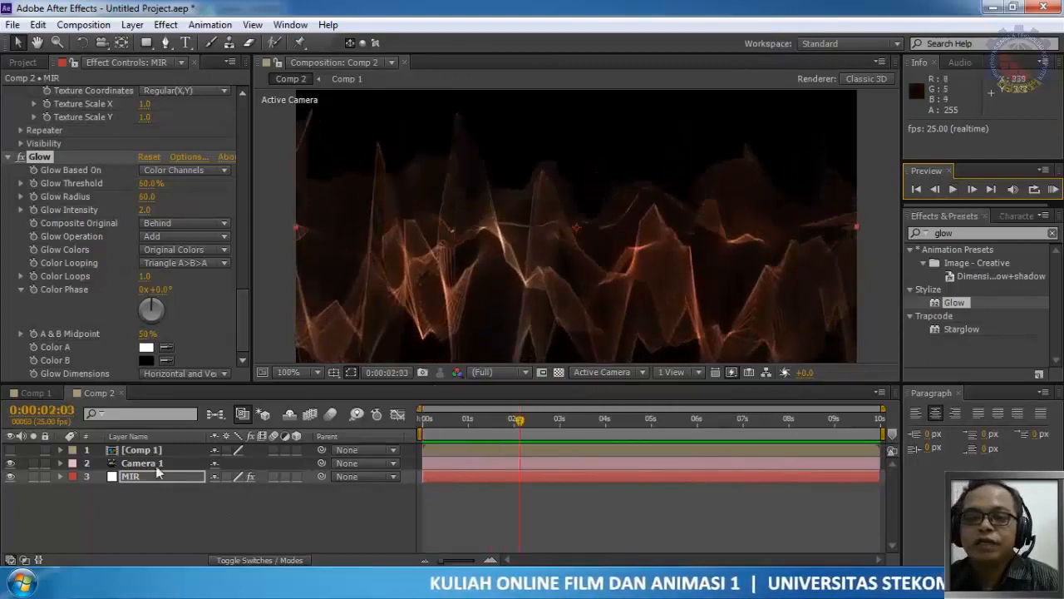
# At the first frame, enable keyframing for Camera 1's Point of Interest and Position
pyautogui.click(143, 462)
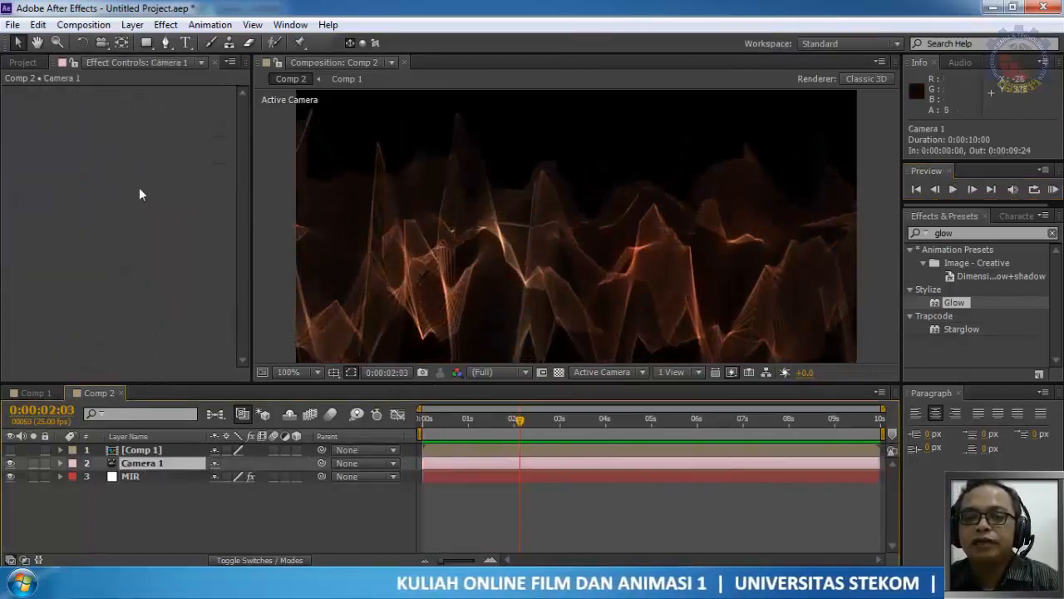
pyautogui.moveTo(518, 422); pyautogui.dragTo(364, 434)
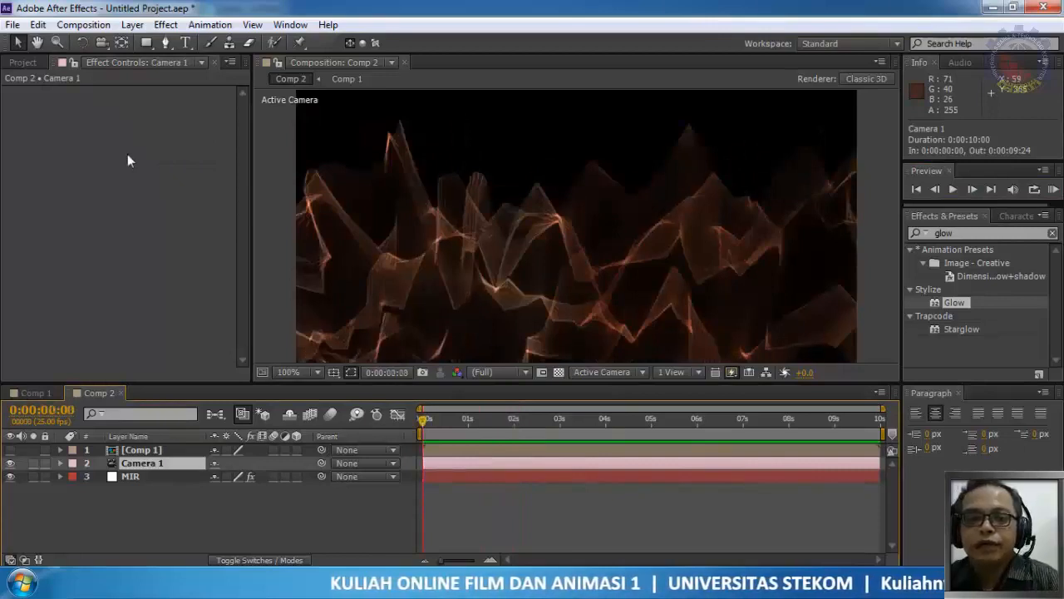
pyautogui.click(59, 462)
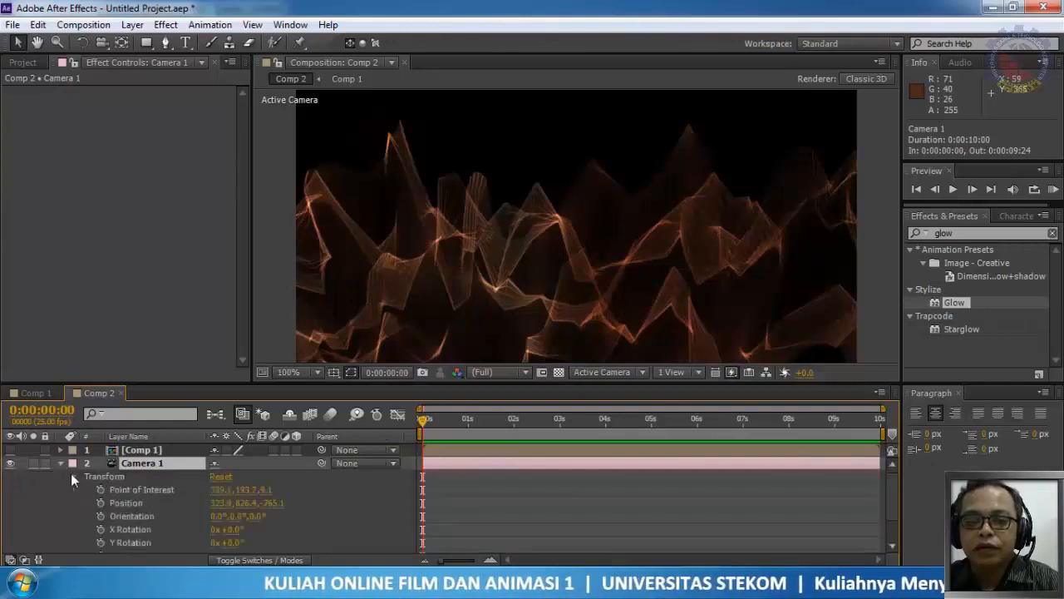
pyautogui.click(74, 477)
pyautogui.click(100, 480)
pyautogui.click(100, 492)
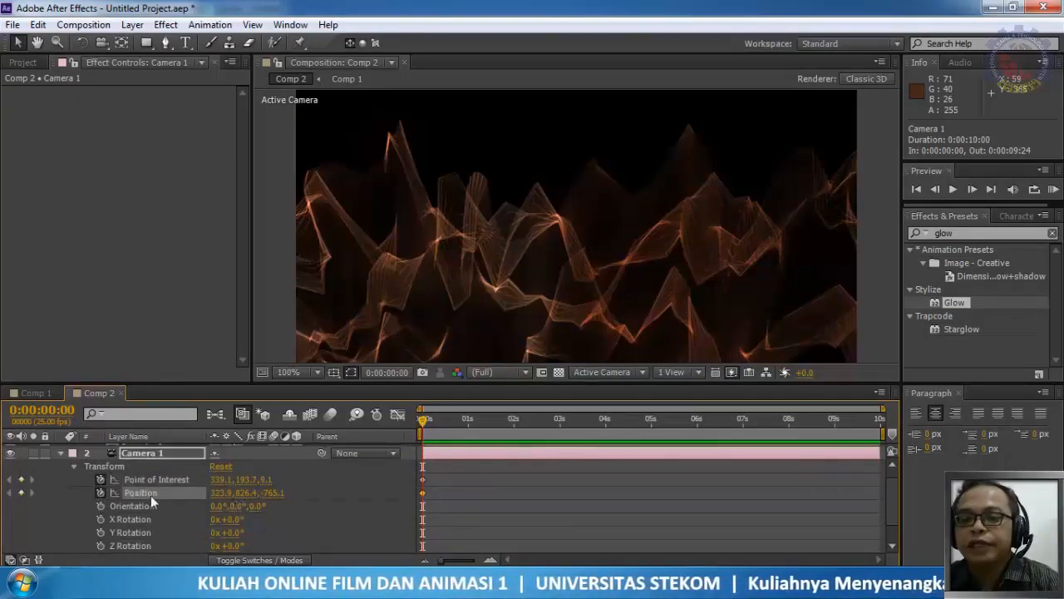
# At the first frame, orbit Camera 1 and track it back along Z to about position 269, 831, -1175
pyautogui.click(110, 49)
pyautogui.click(102, 46)
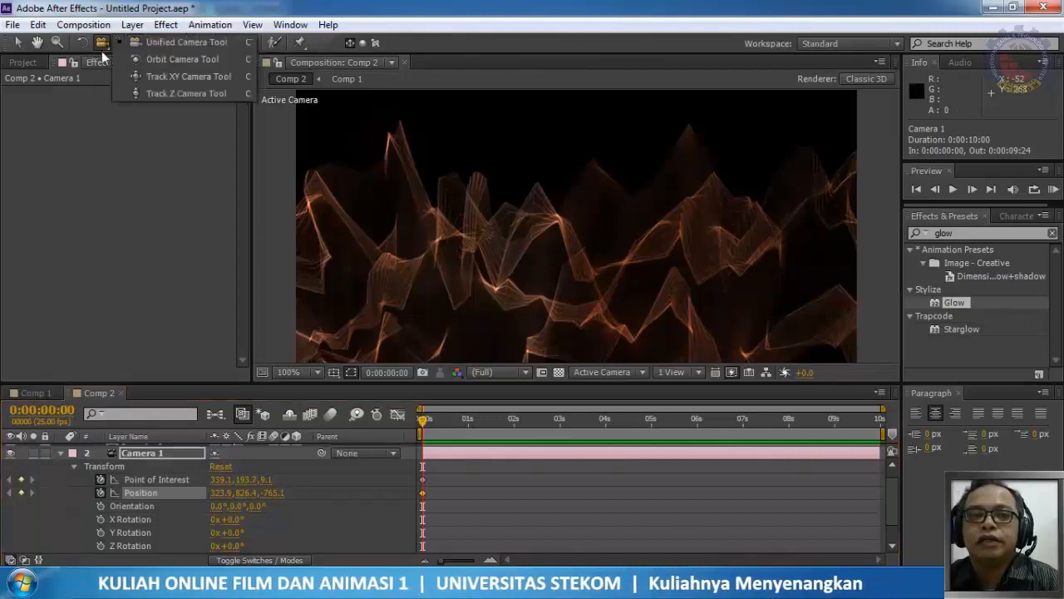
pyautogui.click(159, 66)
pyautogui.moveTo(567, 212); pyautogui.dragTo(555, 243)
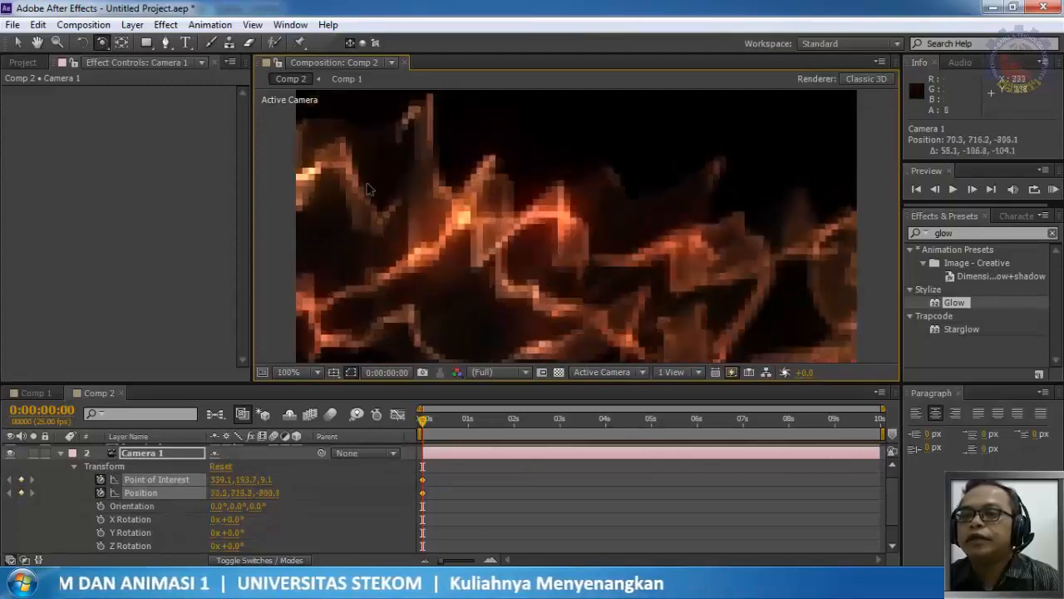
pyautogui.moveTo(108, 45); pyautogui.dragTo(132, 105)
pyautogui.moveTo(515, 196); pyautogui.dragTo(517, 355)
pyautogui.moveTo(536, 303); pyautogui.dragTo(530, 294)
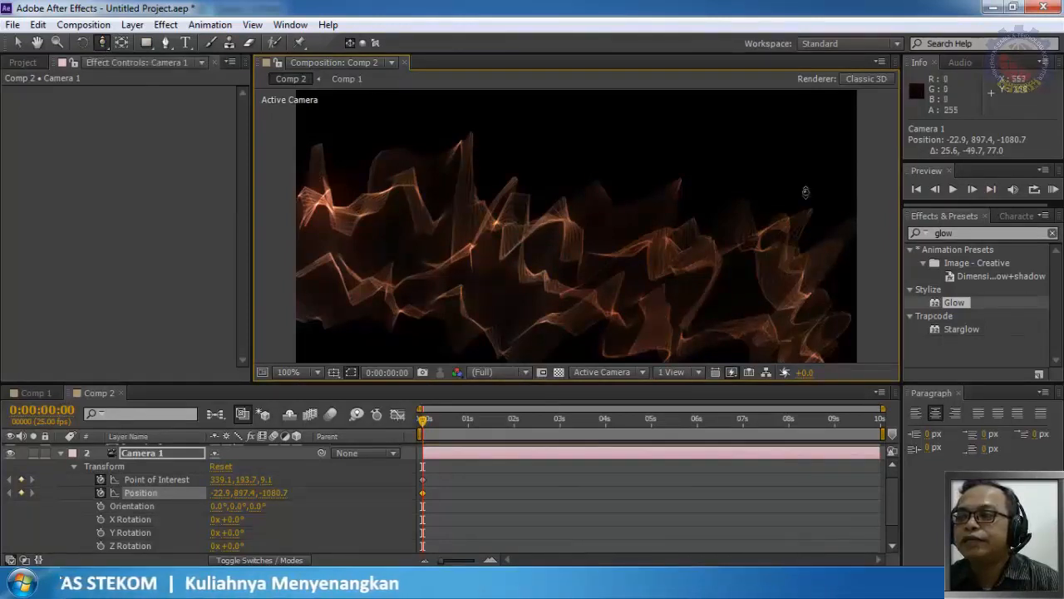
pyautogui.moveTo(107, 46); pyautogui.dragTo(131, 55)
pyautogui.moveTo(627, 280); pyautogui.dragTo(580, 290)
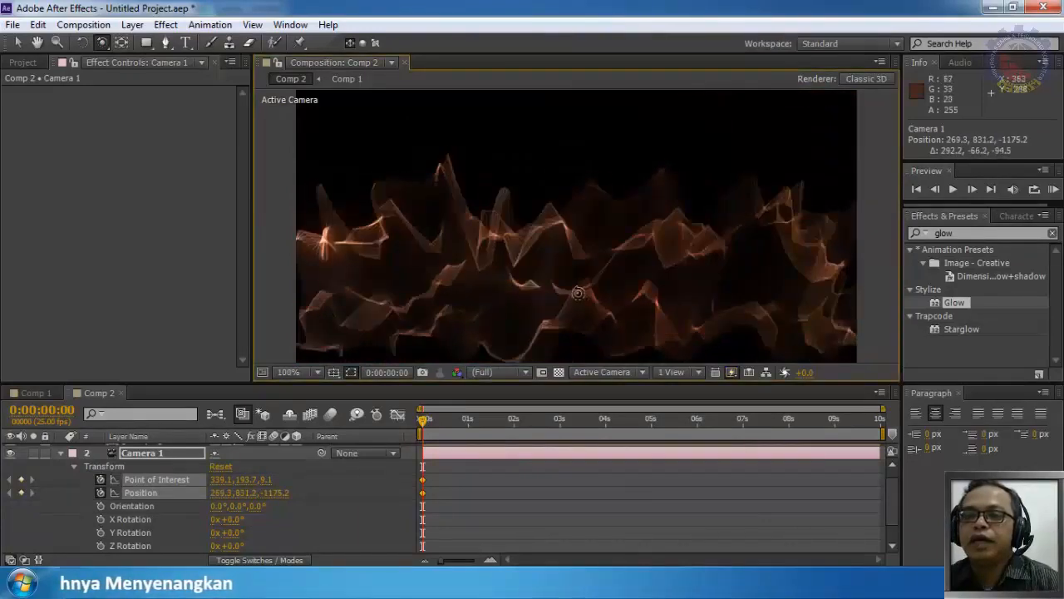
# At 0:00:02:01, orbit Camera 1 and track it along Z to about position 537, 893, 121
pyautogui.moveTo(425, 422); pyautogui.dragTo(518, 448)
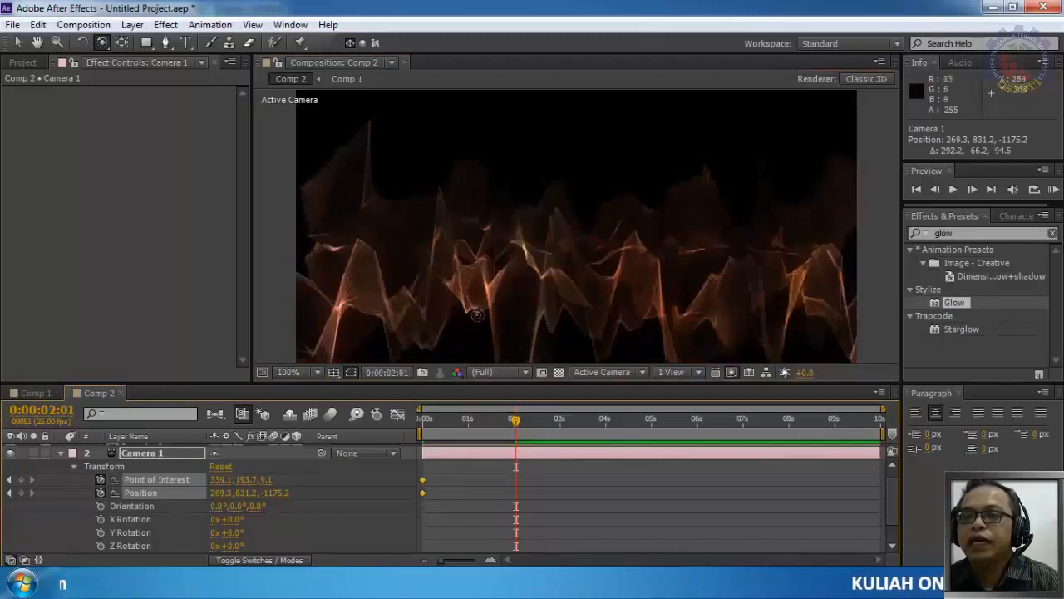
pyautogui.moveTo(770, 307); pyautogui.dragTo(388, 170)
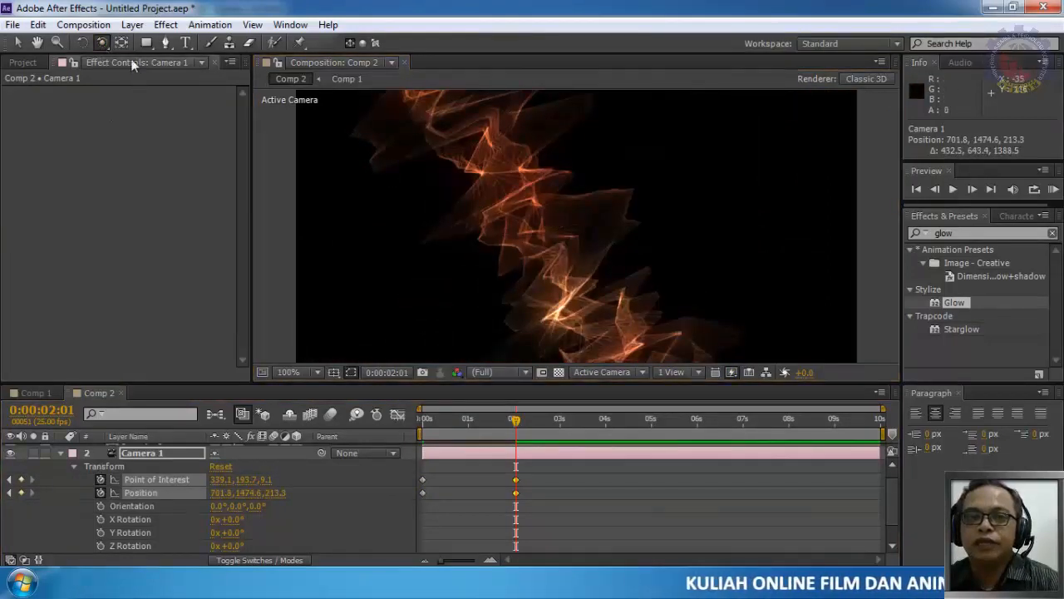
pyautogui.moveTo(102, 42); pyautogui.dragTo(139, 93)
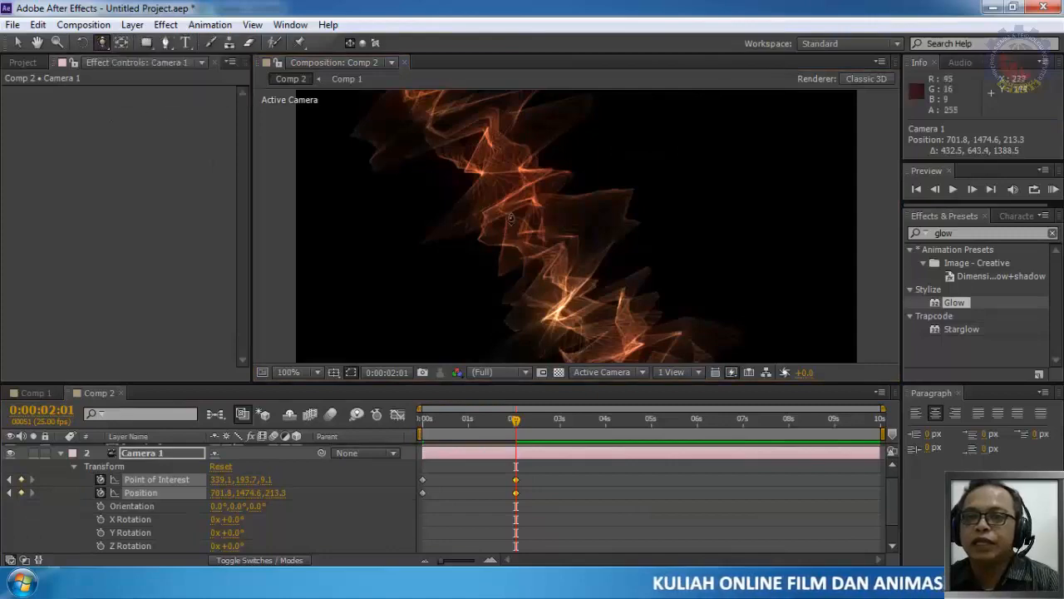
pyautogui.moveTo(543, 238); pyautogui.dragTo(605, 173)
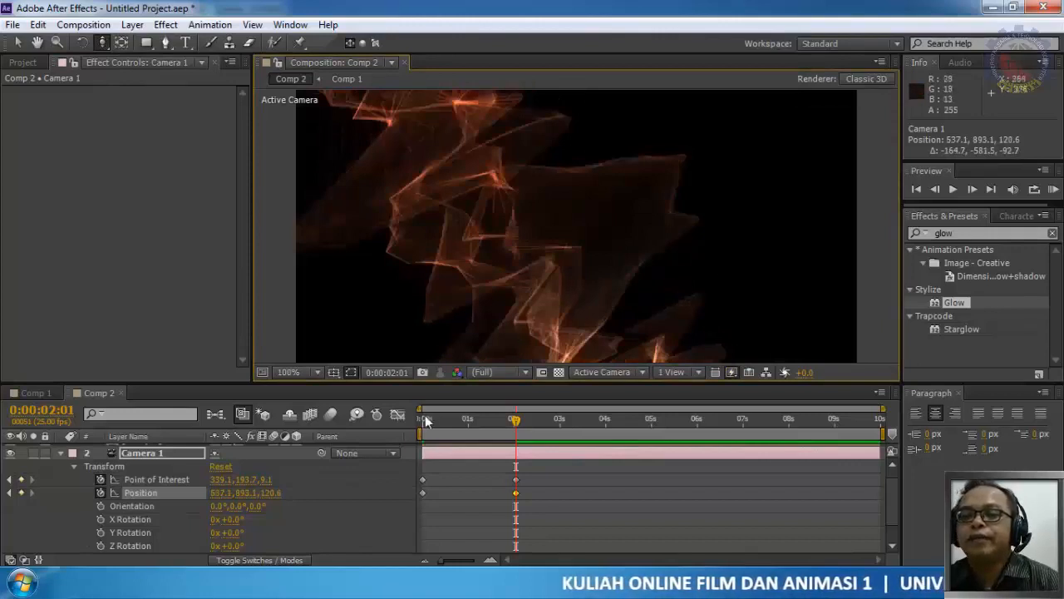
# Run a RAM preview from the first frame to check the camera move, and stop it
pyautogui.click(426, 420)
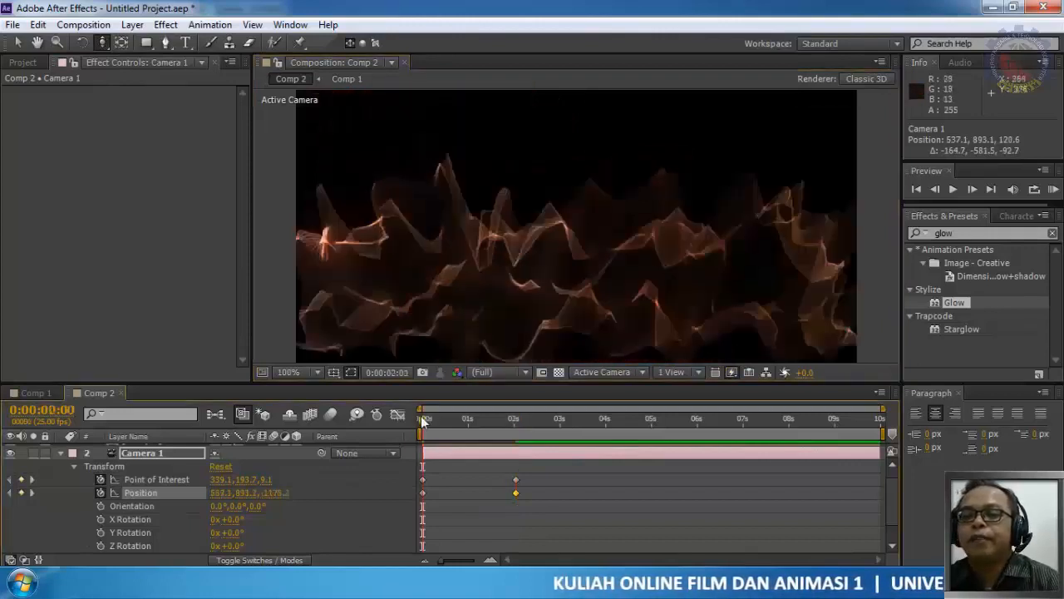
pyautogui.click(1054, 190)
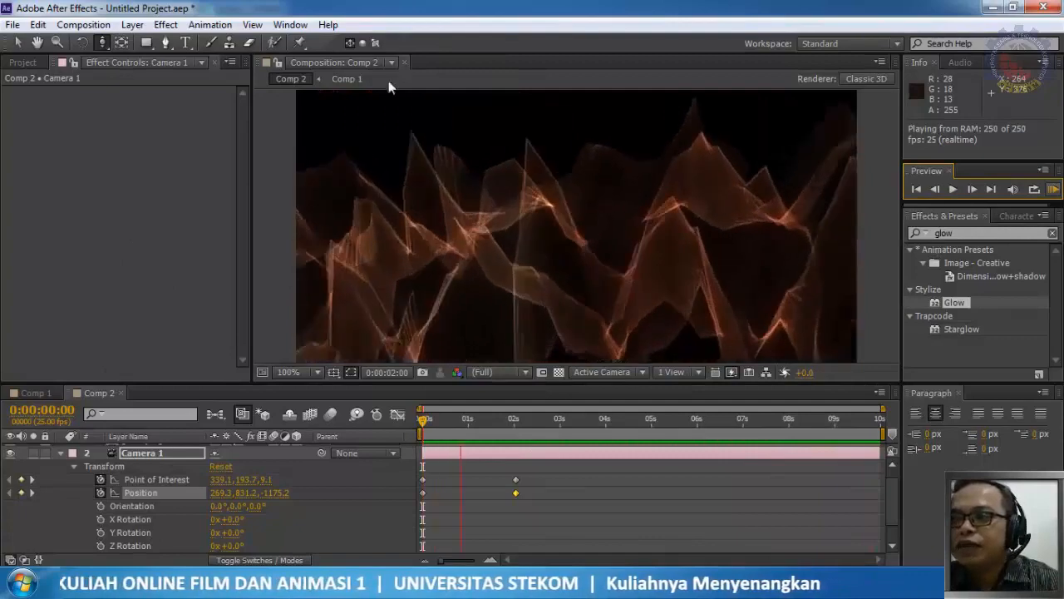
pyautogui.press('space')
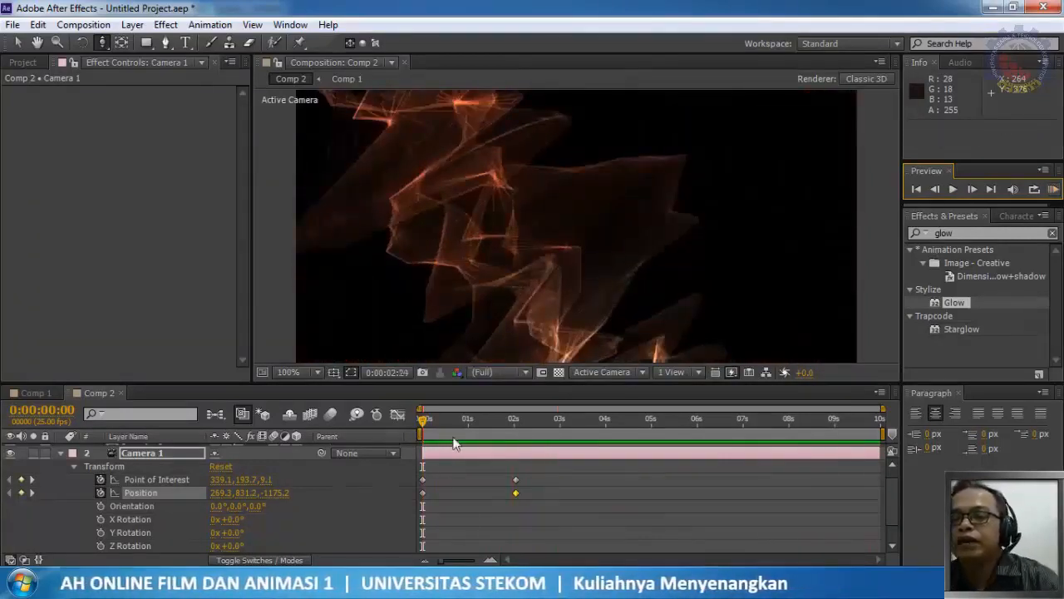
# Collapse Camera 1's properties and delete the Glow effect from the MIR layer
pyautogui.click(25, 63)
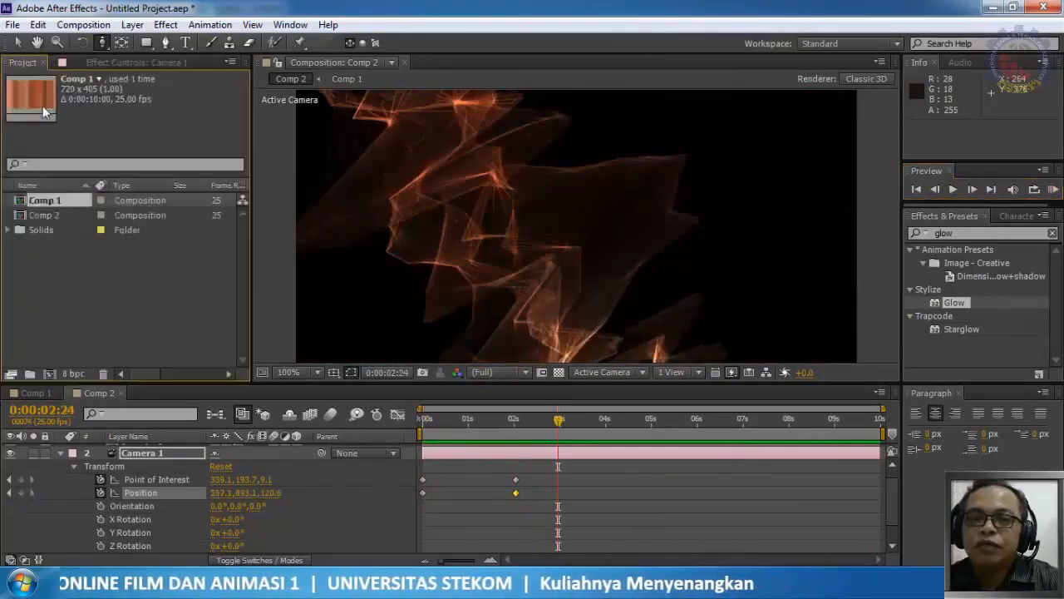
pyautogui.click(118, 64)
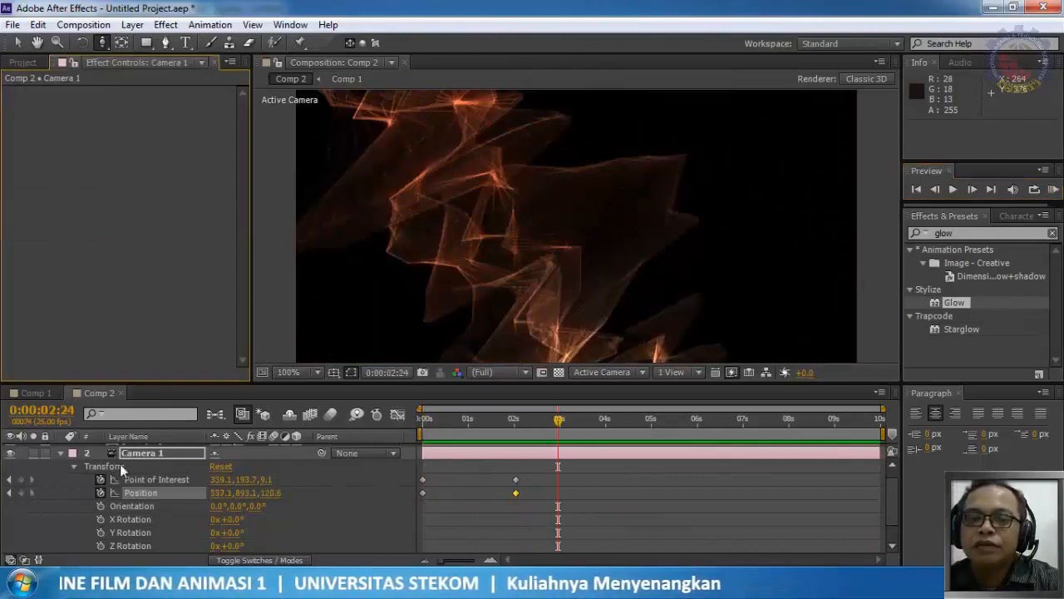
pyautogui.click(60, 453)
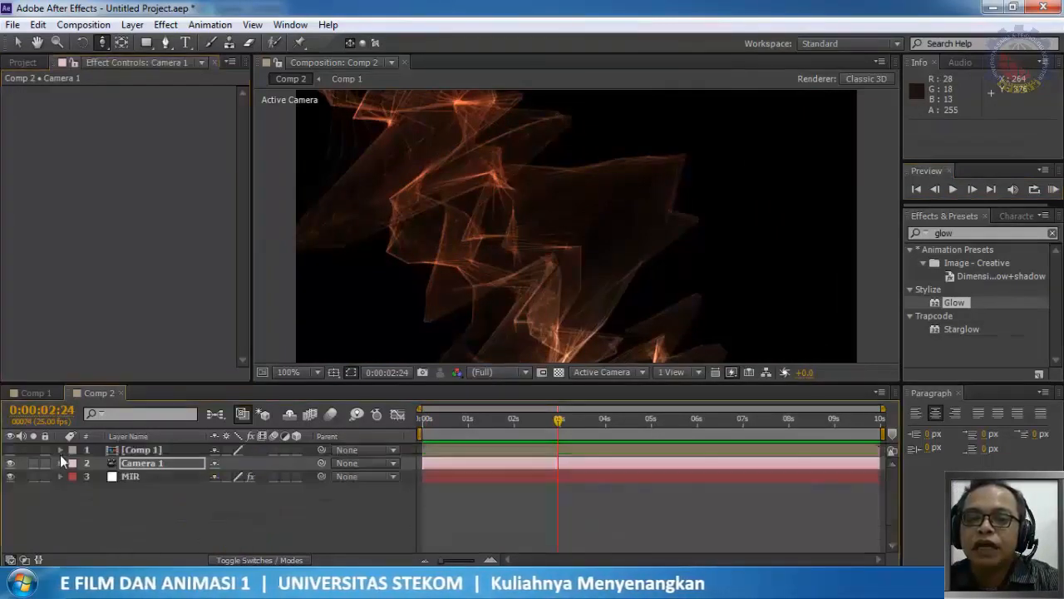
pyautogui.click(129, 476)
pyautogui.click(48, 92)
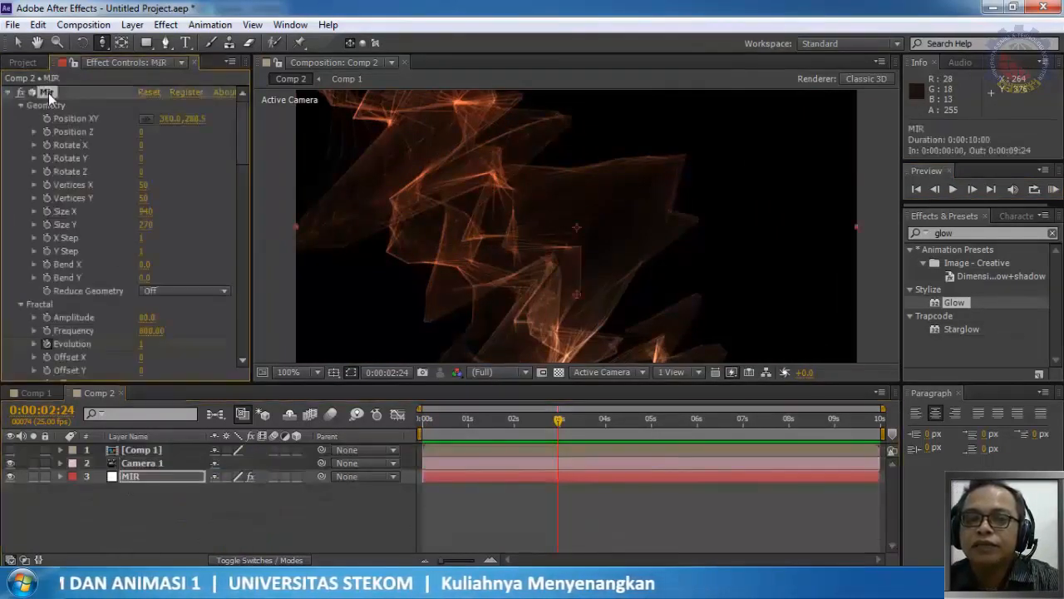
pyautogui.moveTo(245, 153); pyautogui.dragTo(244, 343)
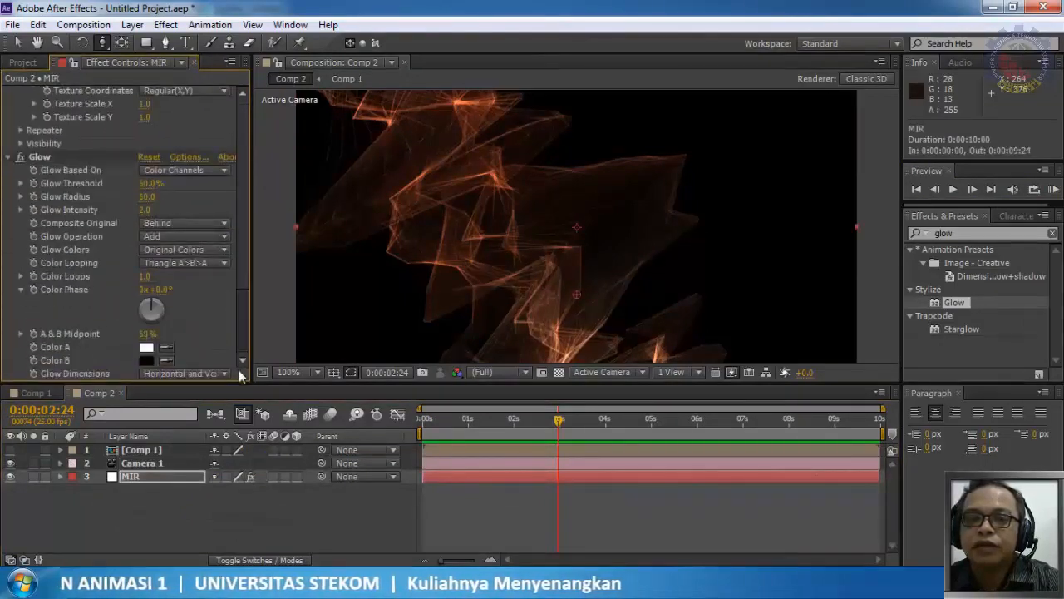
pyautogui.click(53, 156)
pyautogui.press('Delete')
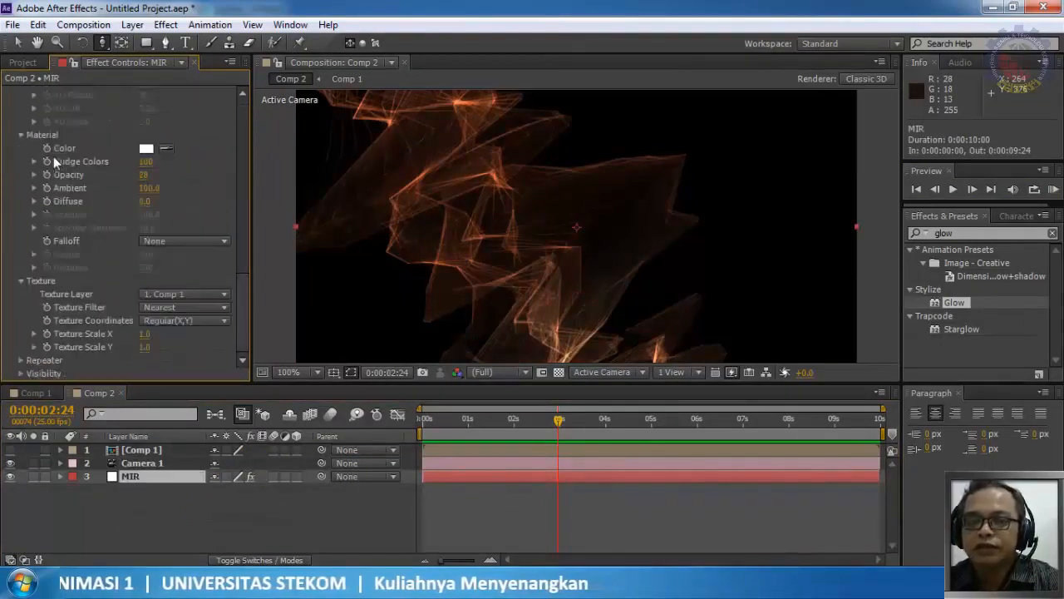
# Apply the Trapcode Starglow effect to the MIR layer and choose its Star Prism preset
pyautogui.click(165, 24)
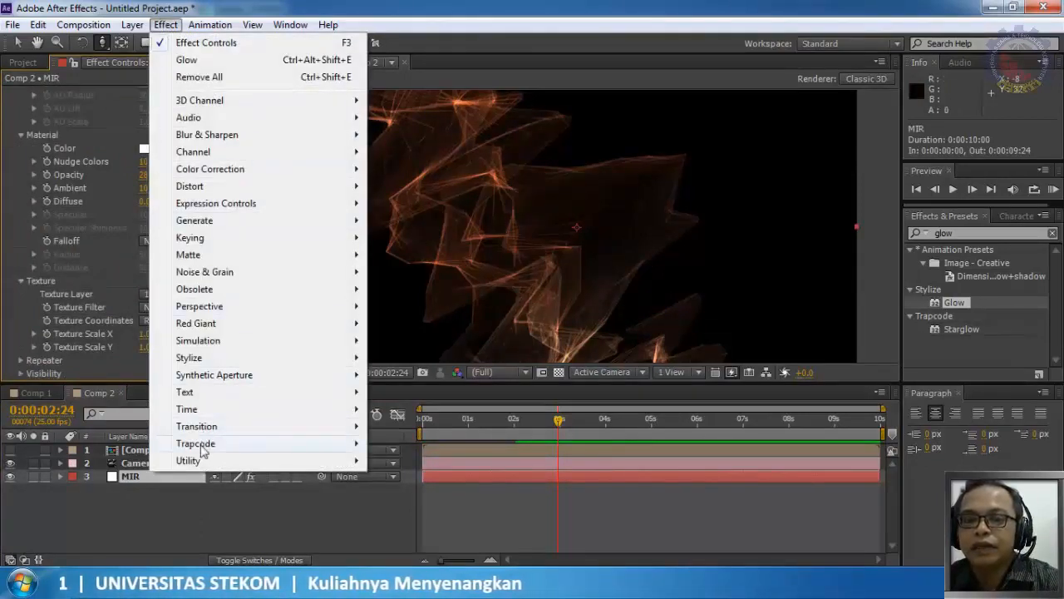
pyautogui.moveTo(207, 443)
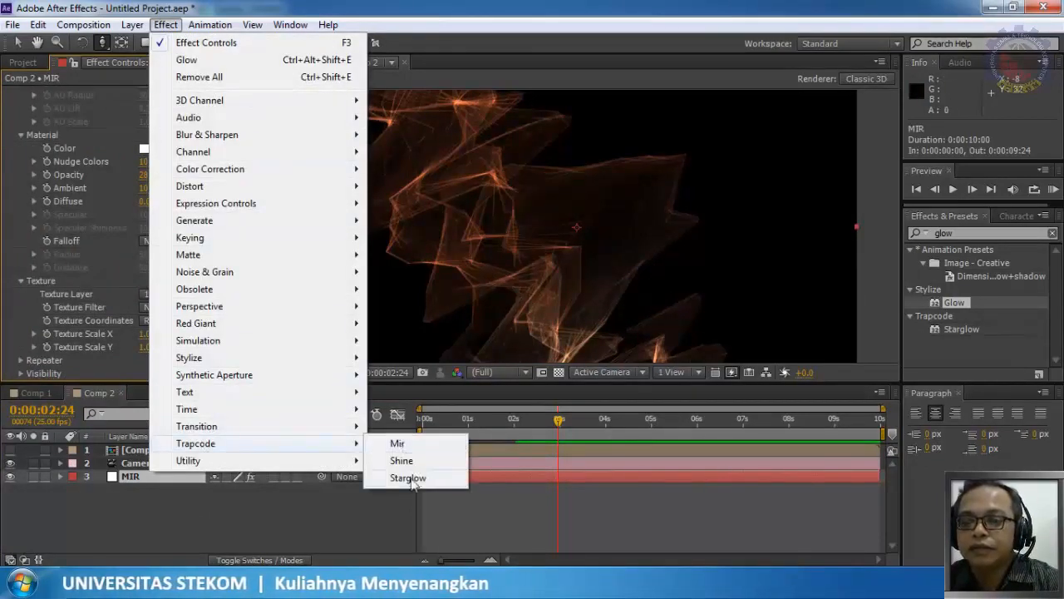
pyautogui.click(409, 478)
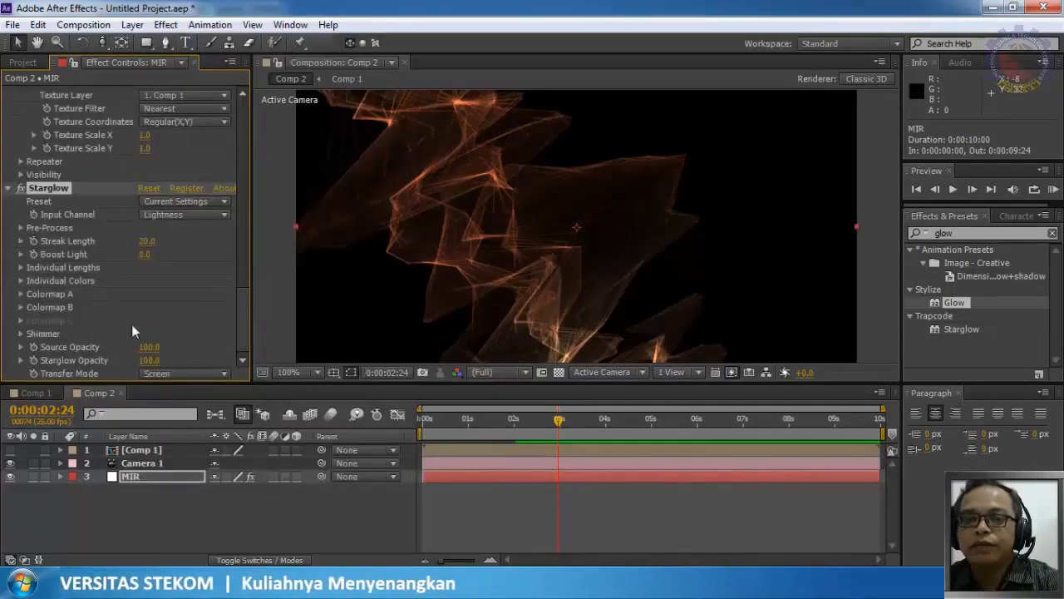
pyautogui.click(205, 205)
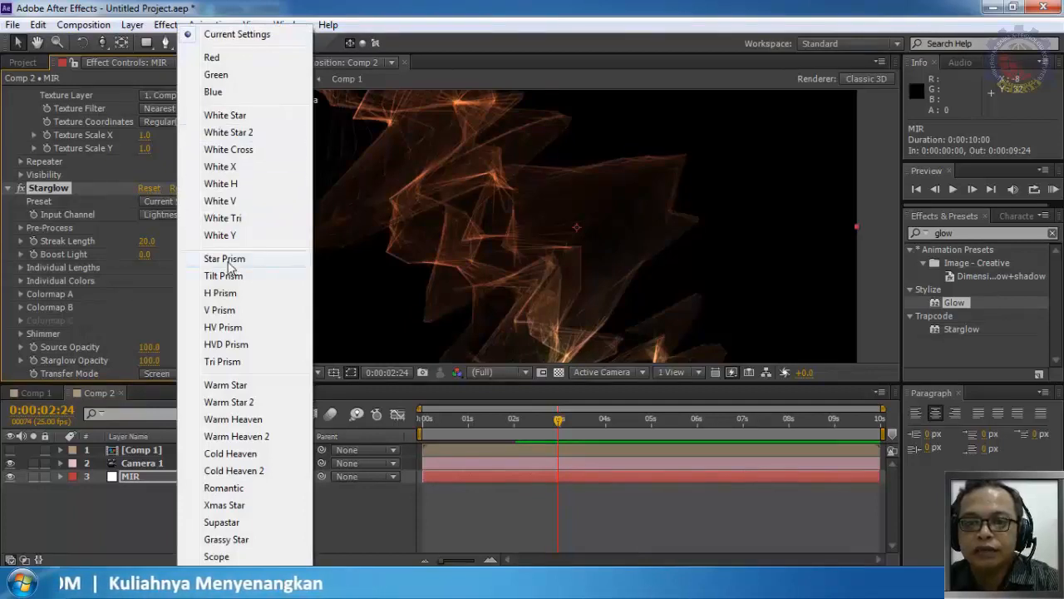
pyautogui.click(224, 258)
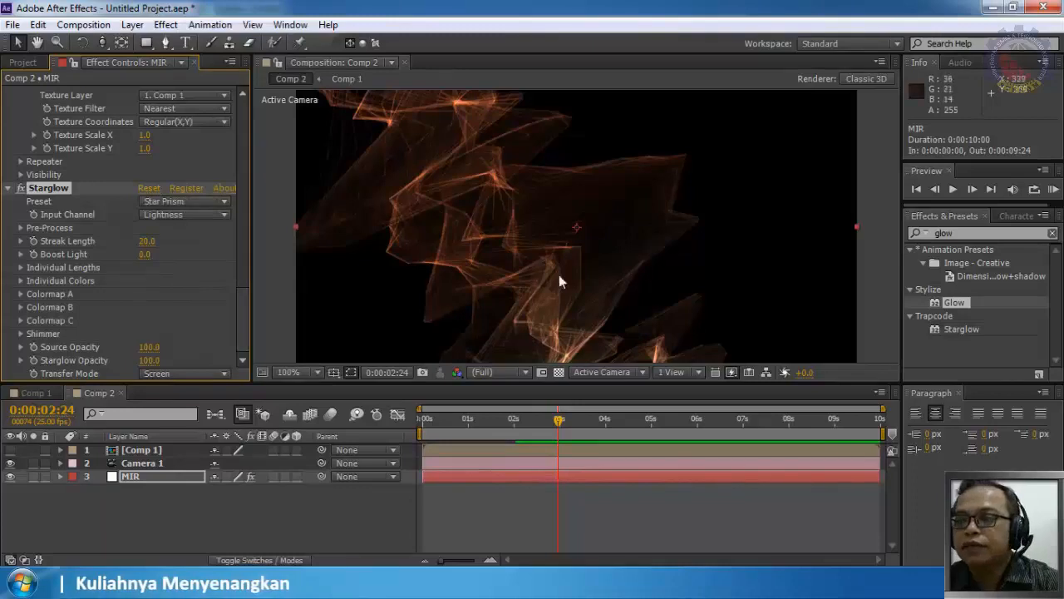
# Collapse the Geometry, Fractal, Shader, Material and Texture groups of the MIR layer's Mir effect
pyautogui.moveTo(244, 279); pyautogui.dragTo(247, 86)
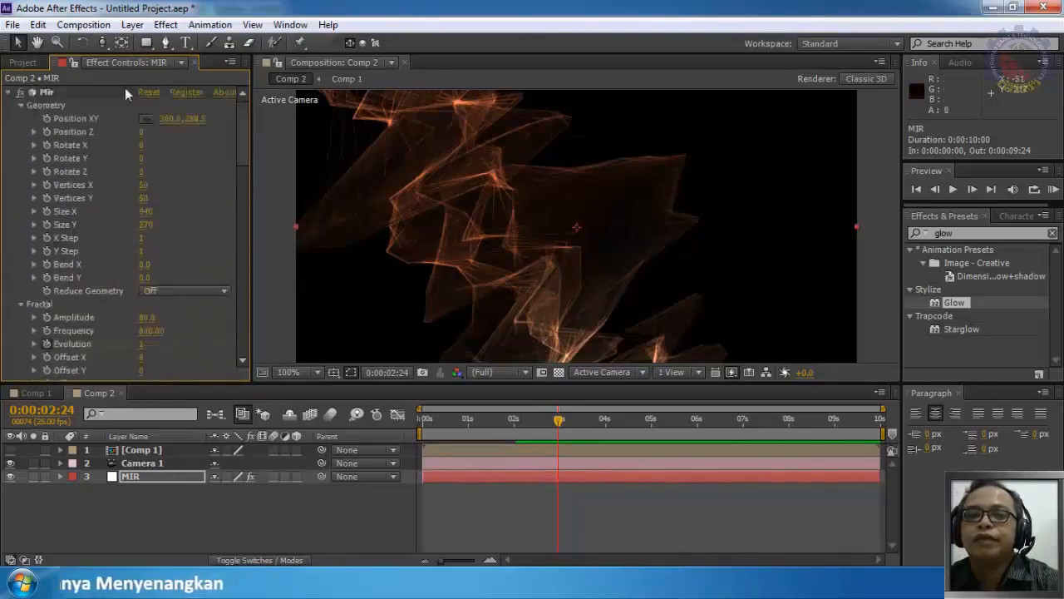
pyautogui.click(21, 105)
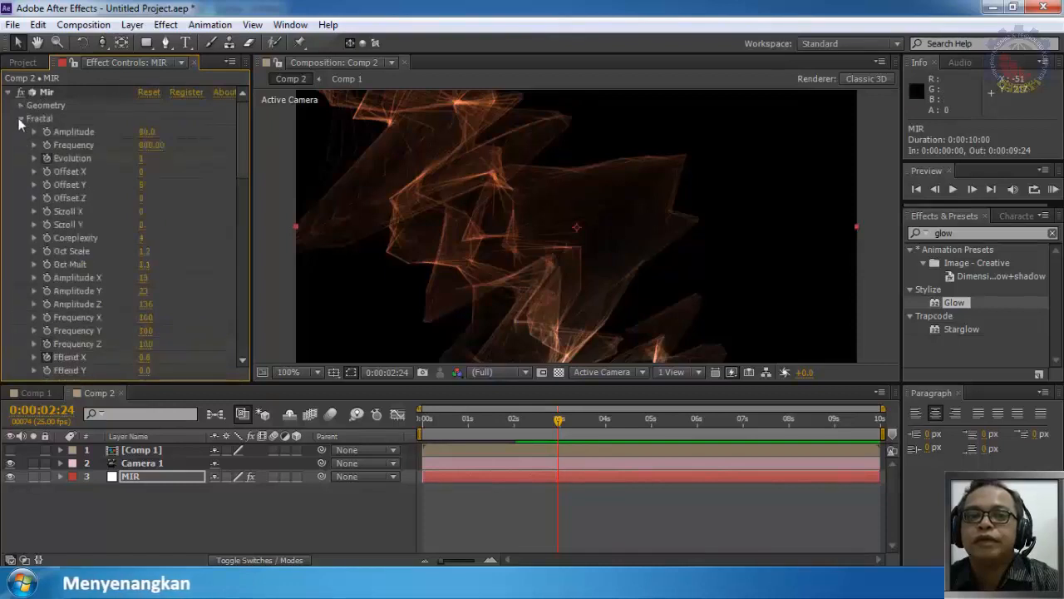
pyautogui.click(20, 119)
pyautogui.click(21, 131)
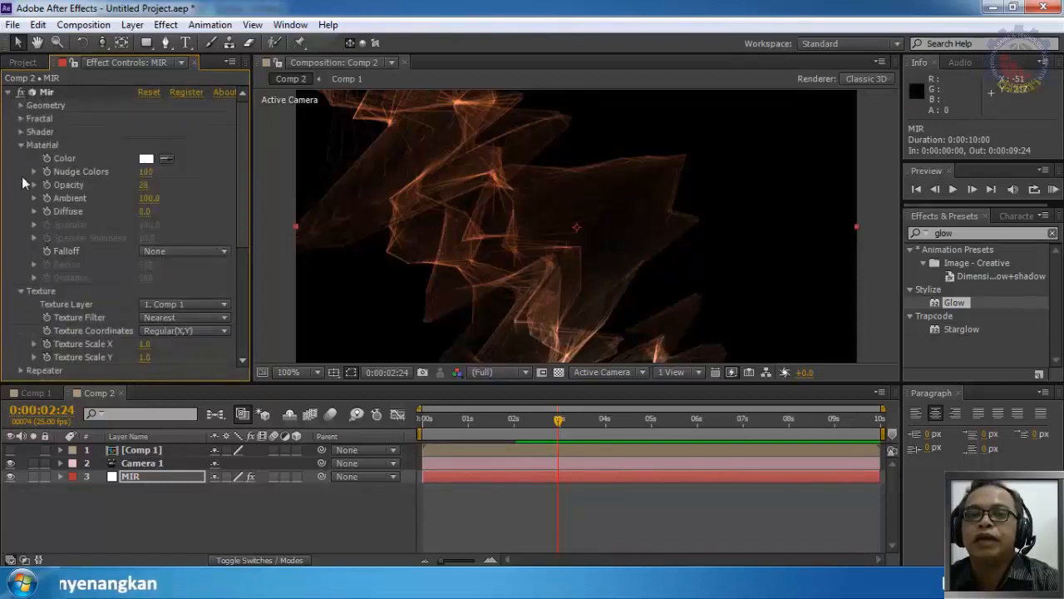
pyautogui.click(20, 145)
pyautogui.click(21, 158)
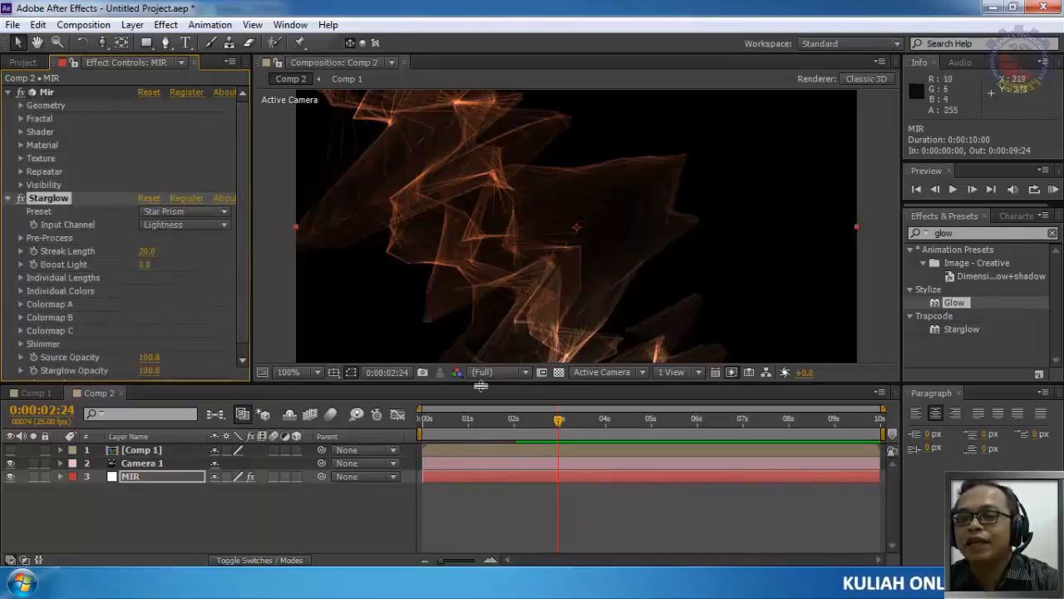
# Play the Comp 2 animation from the first frame to check the Star Prism glow, and stop it
pyautogui.moveTo(560, 422); pyautogui.dragTo(422, 423)
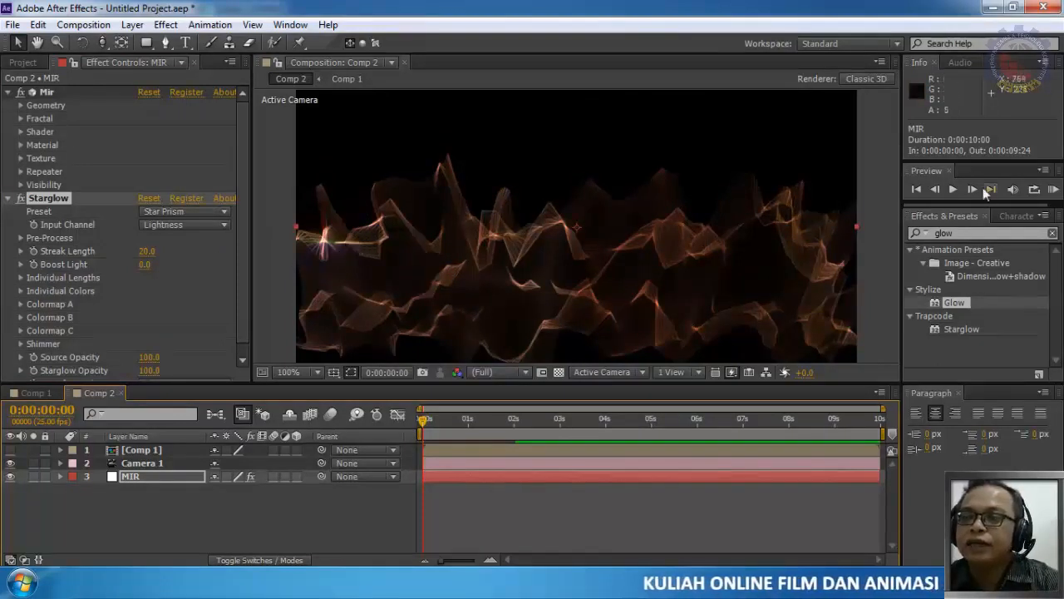
pyautogui.click(954, 190)
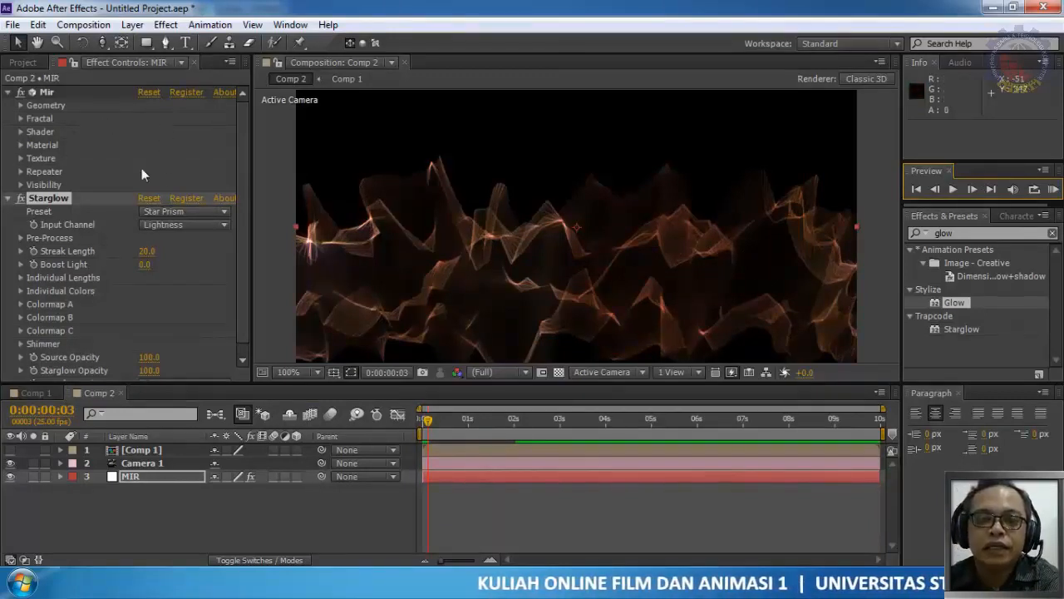
pyautogui.scroll(-1, 241, 332)
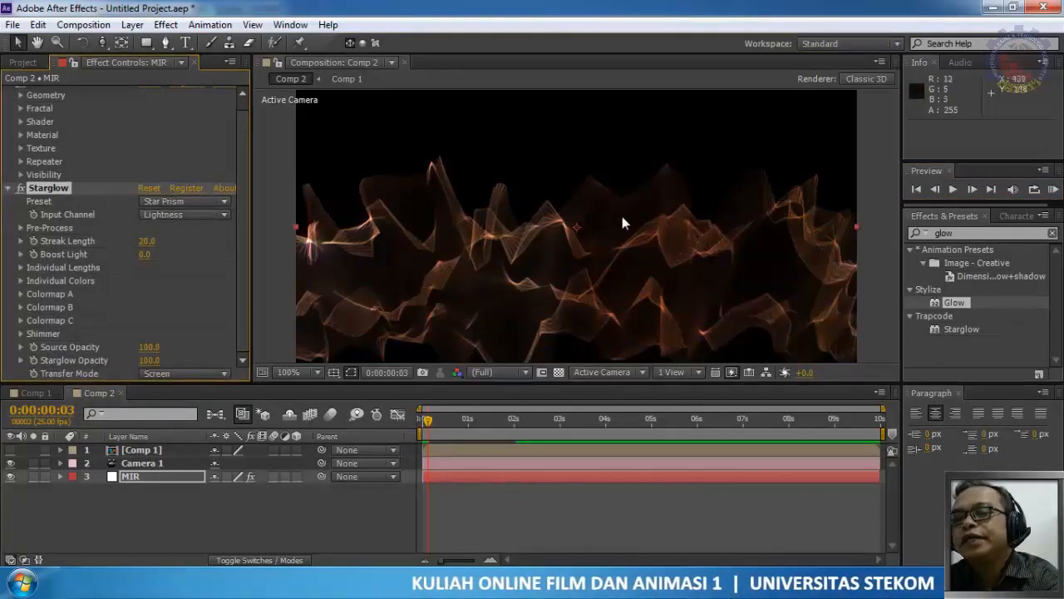
pyautogui.scroll(-2, 653, 263)
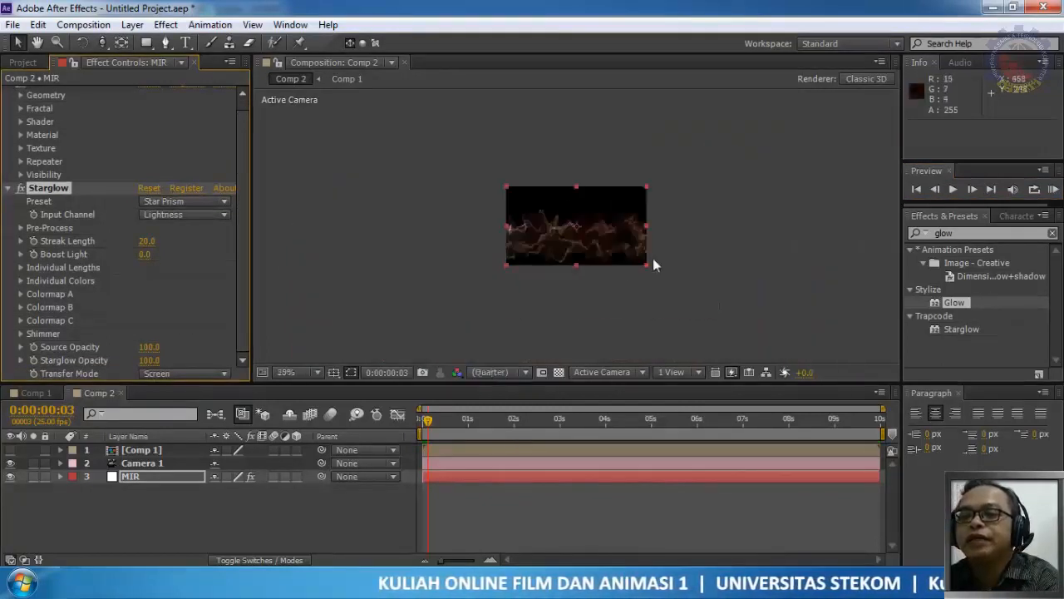
pyautogui.scroll(2, 653, 264)
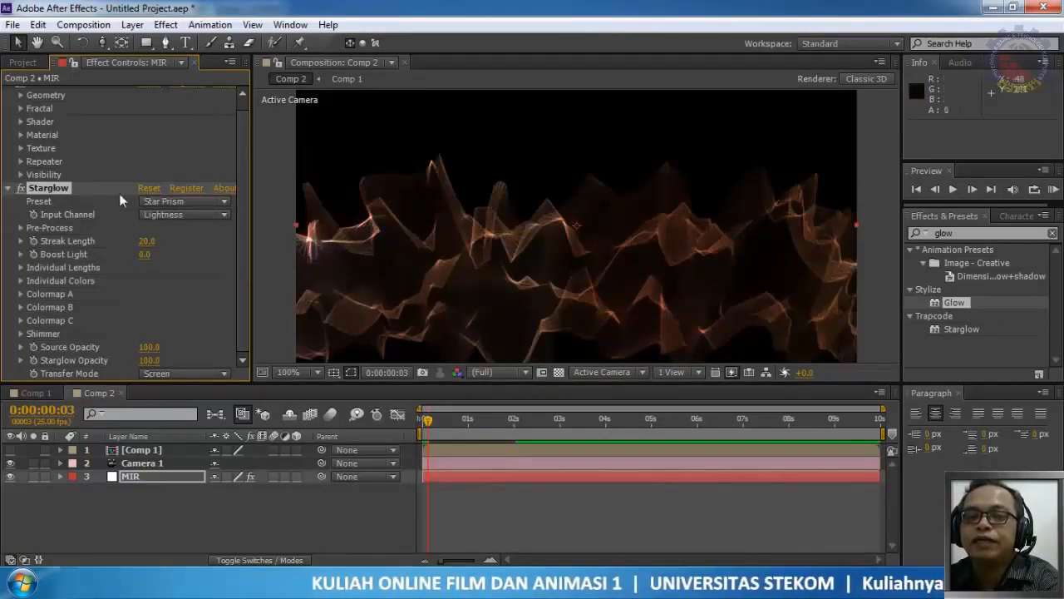
# Try the White Star 2 and Warm Star presets of the Starglow effect on the MIR layer
pyautogui.click(196, 206)
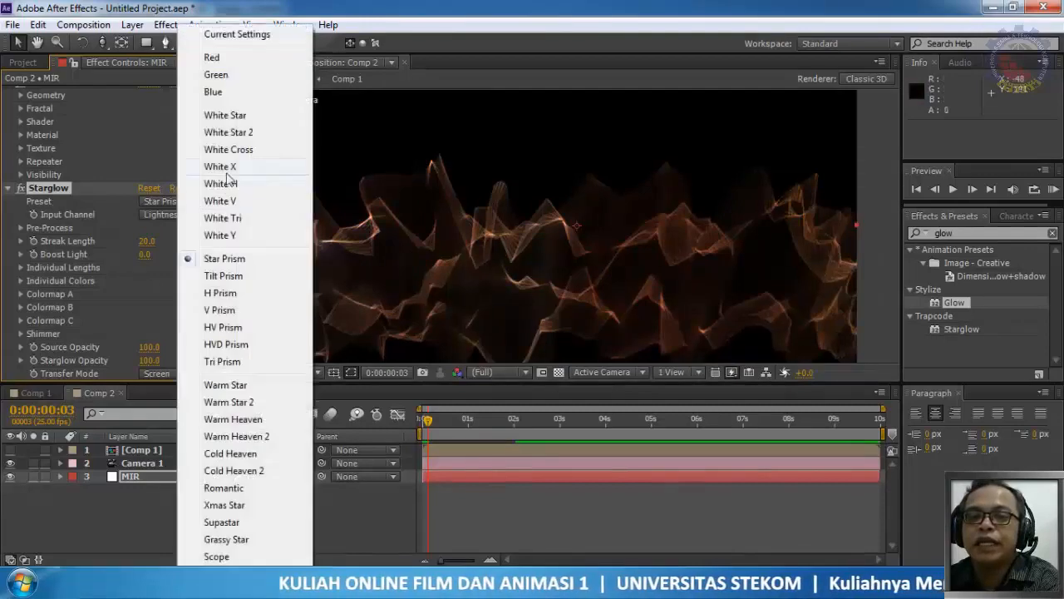
pyautogui.click(233, 136)
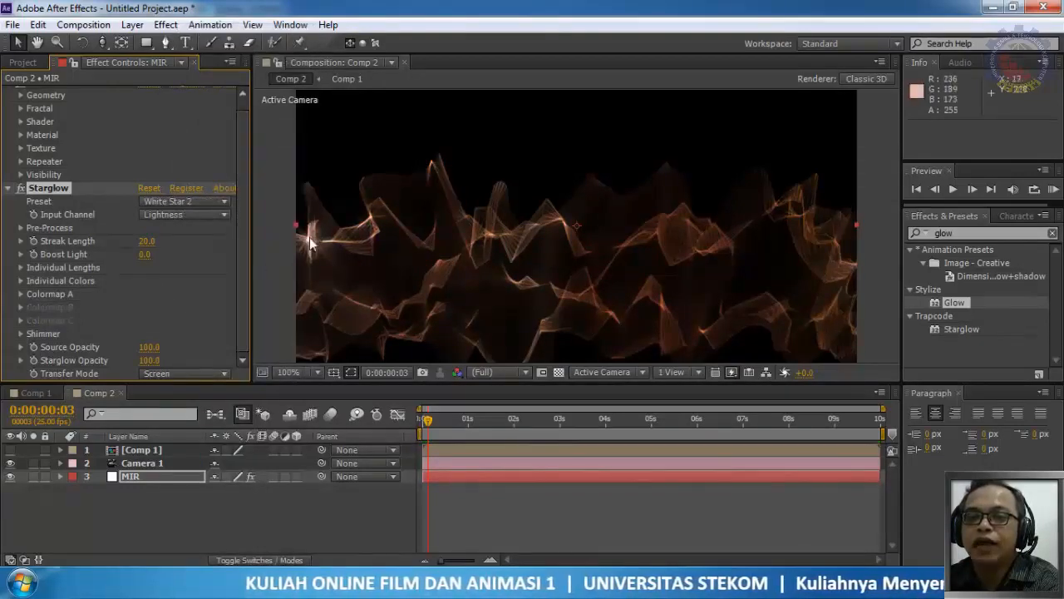
pyautogui.click(203, 205)
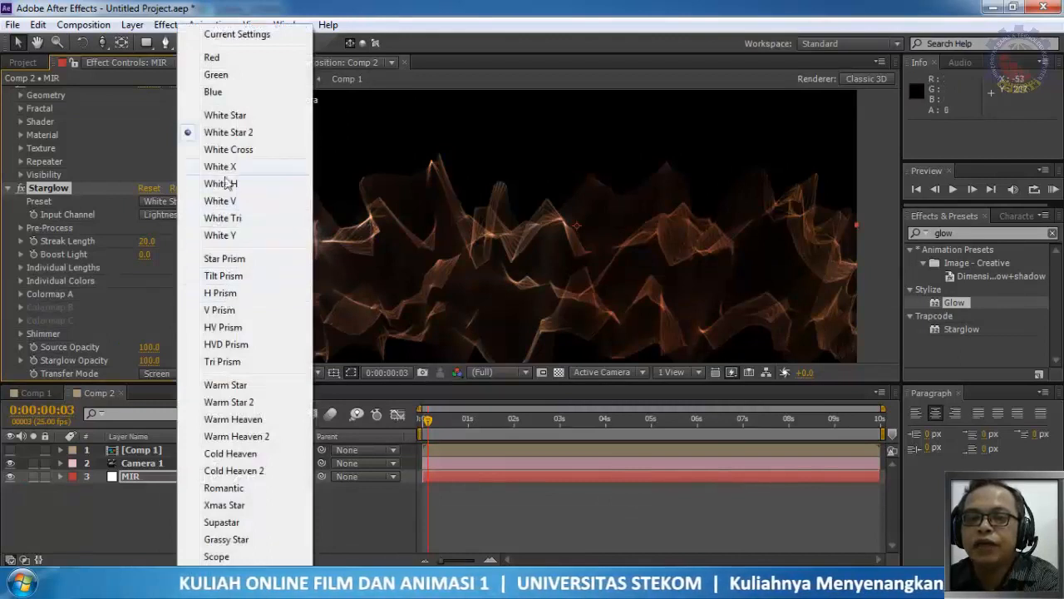
pyautogui.click(242, 385)
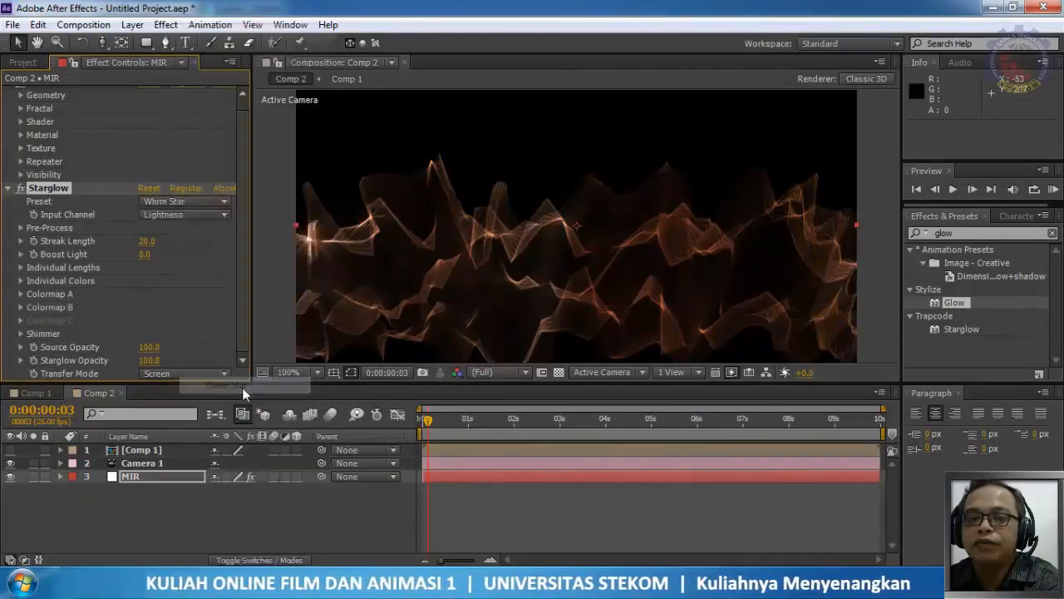
# Set the Starglow effect's preset to V Prism
pyautogui.click(184, 216)
pyautogui.click(187, 204)
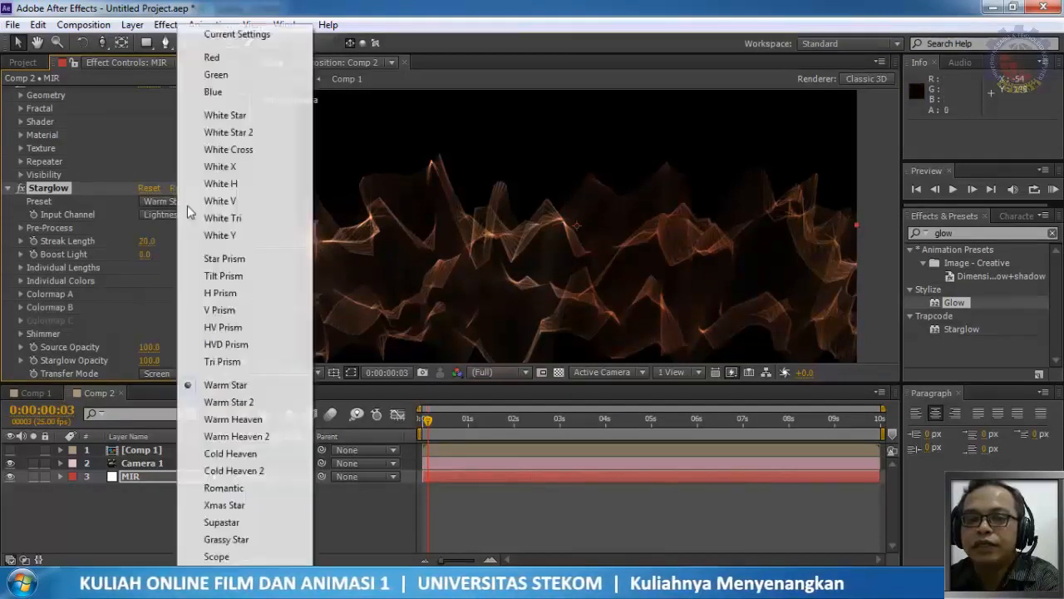
pyautogui.click(221, 308)
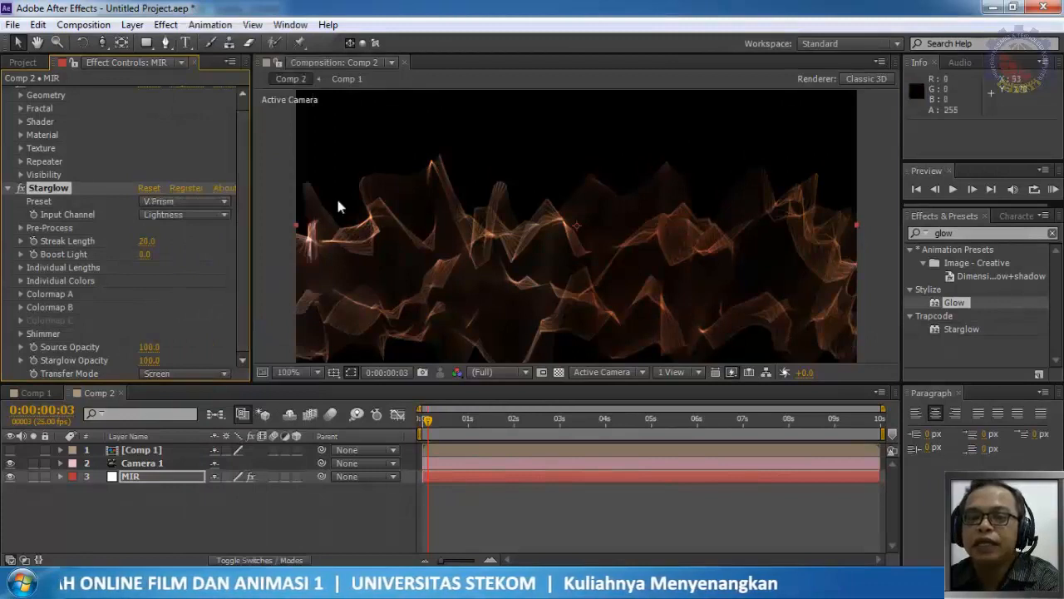
# Preview the animation with the V Prism glow, stop it, and return the current time to the first frame
pyautogui.click(954, 190)
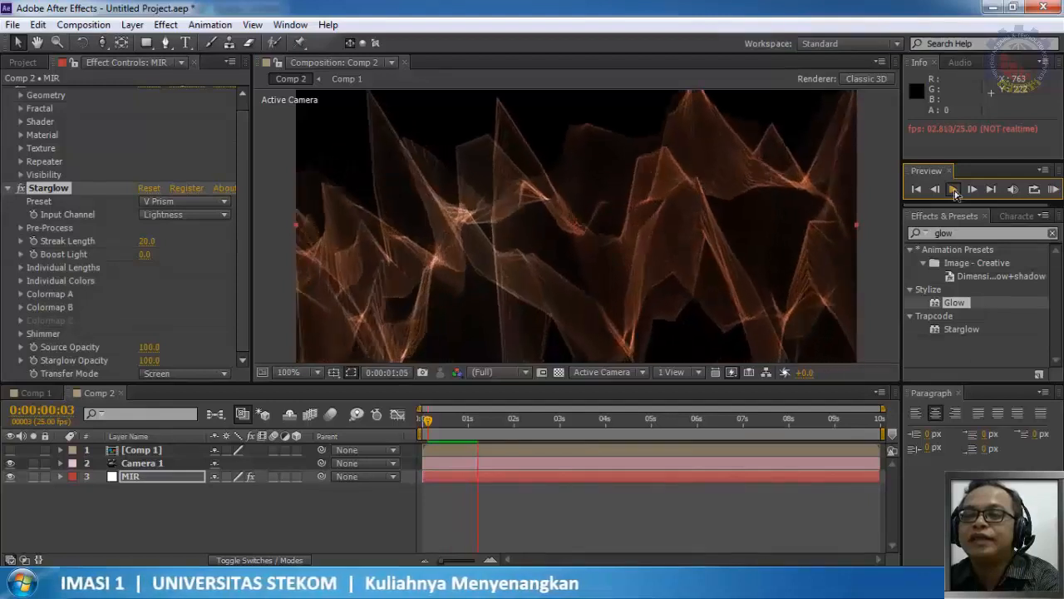
pyautogui.click(954, 191)
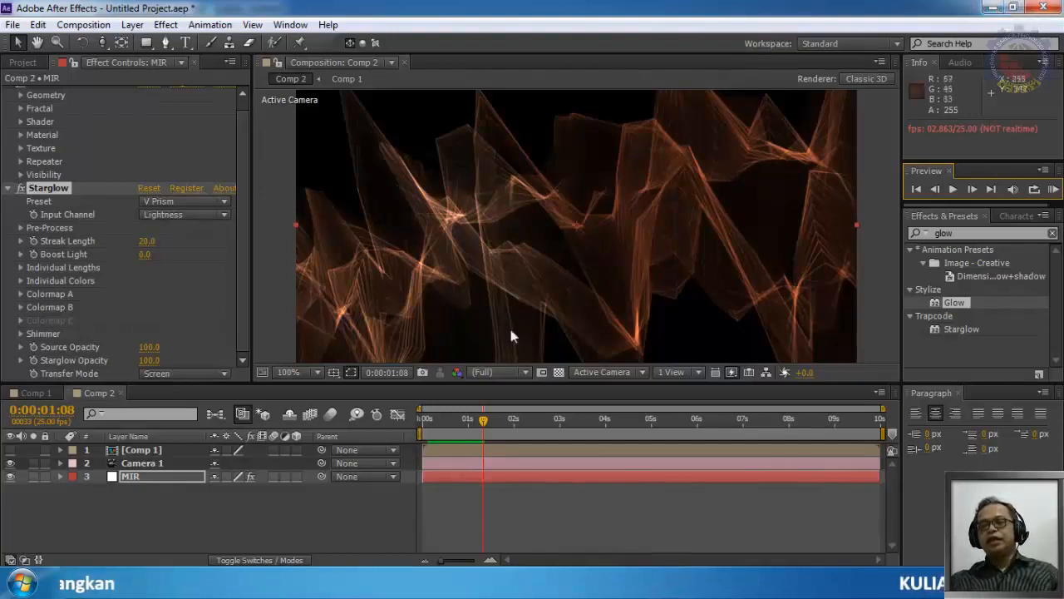
pyautogui.click(427, 421)
pyautogui.moveTo(424, 420); pyautogui.dragTo(415, 449)
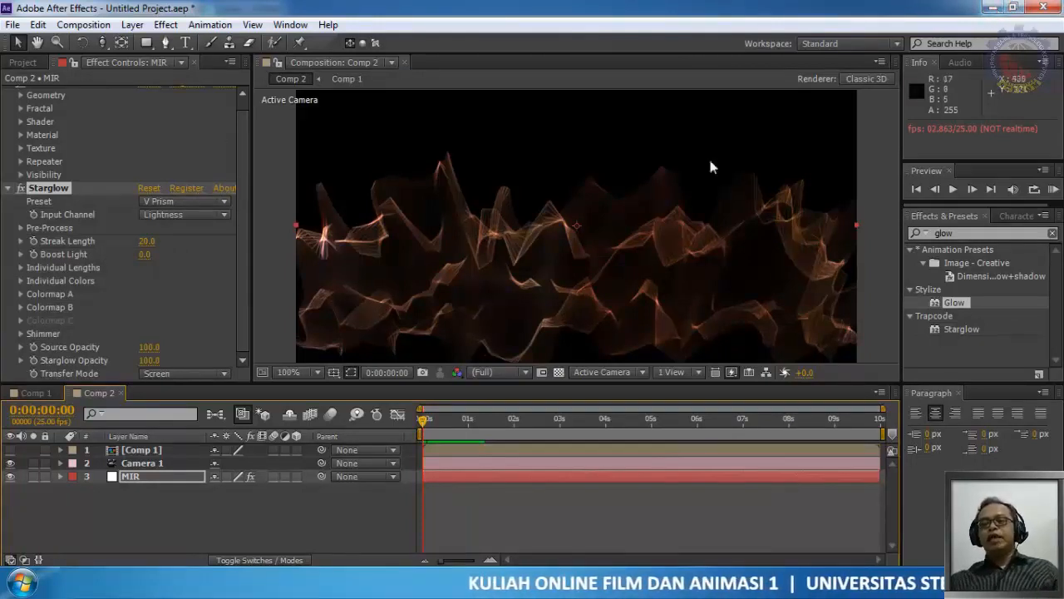
# Collapse the whole Starglow and Mir effects on the MIR layer
pyautogui.click(25, 200)
pyautogui.click(9, 188)
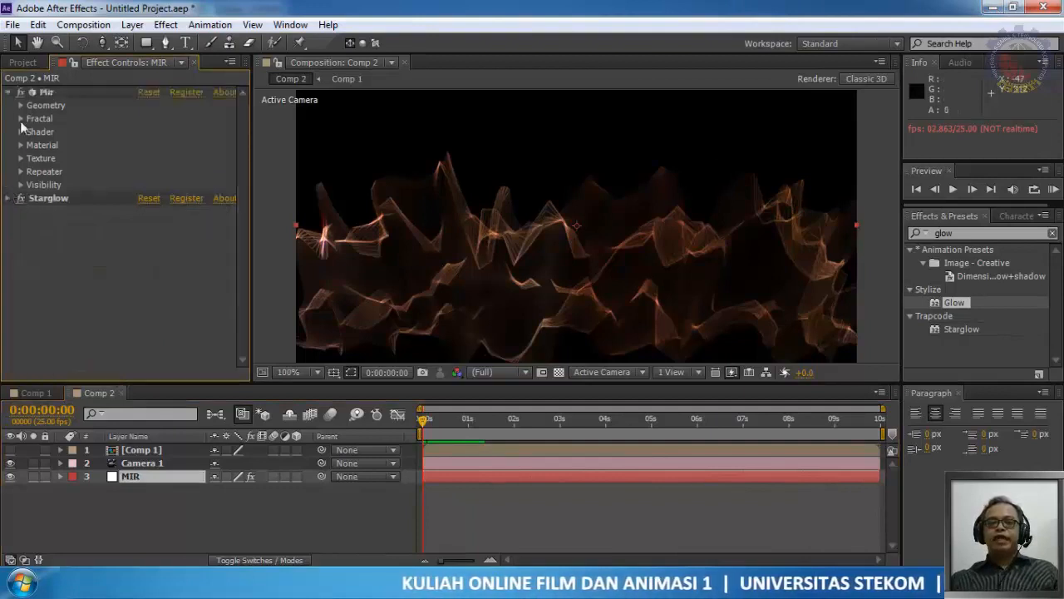
pyautogui.click(9, 93)
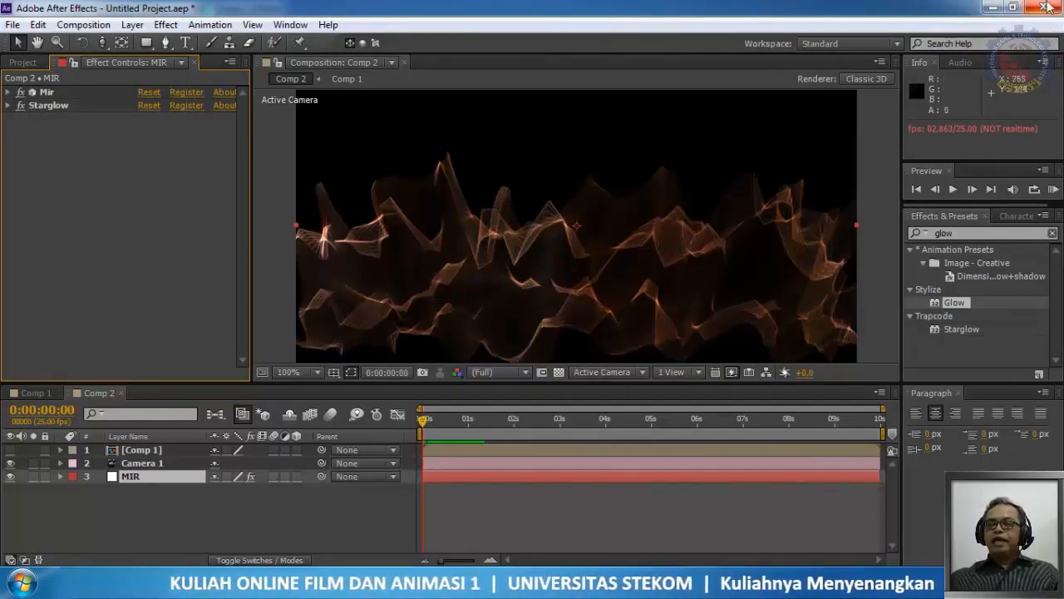
# Exit the program without saving the changes to the untitled project
pyautogui.click(1046, 8)
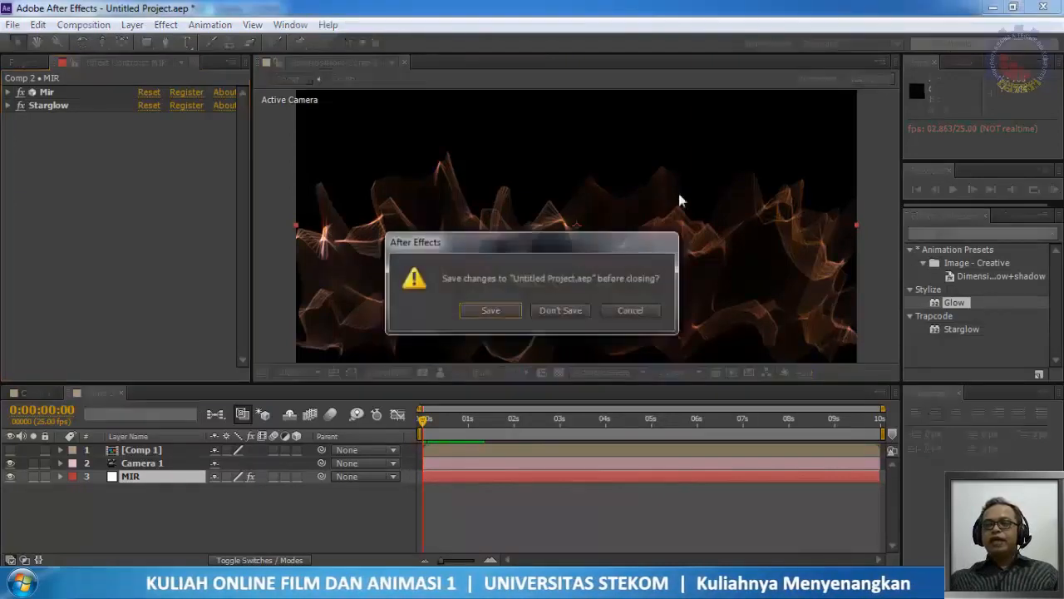
pyautogui.click(557, 308)
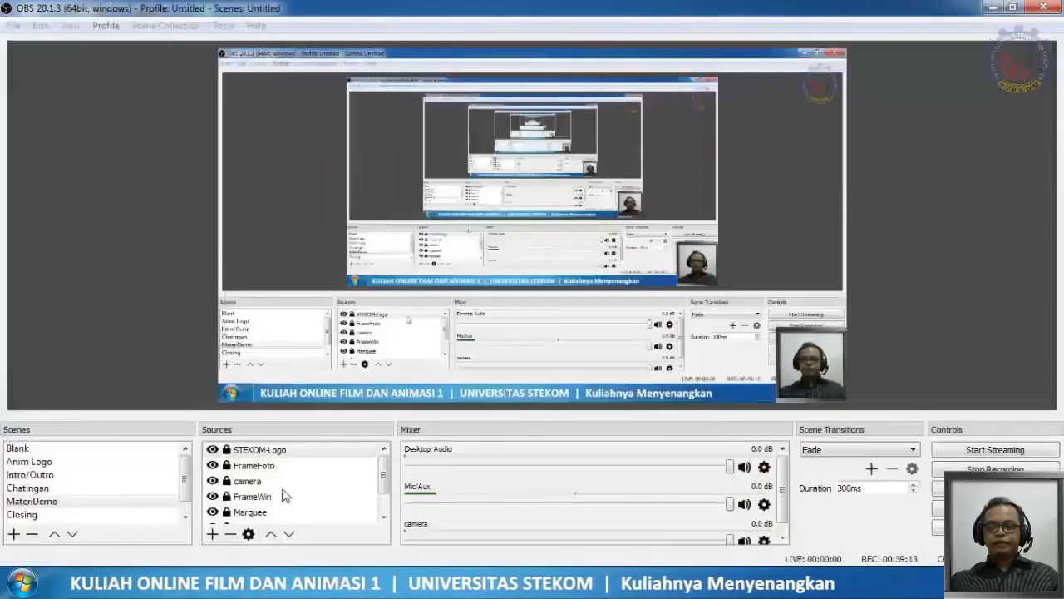
pyautogui.click(46, 473)
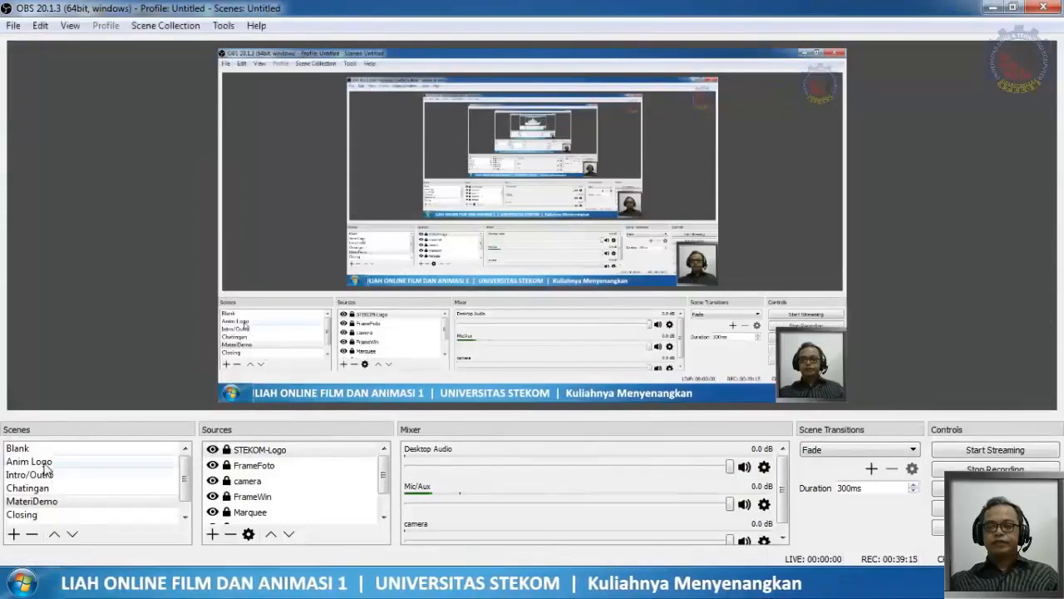